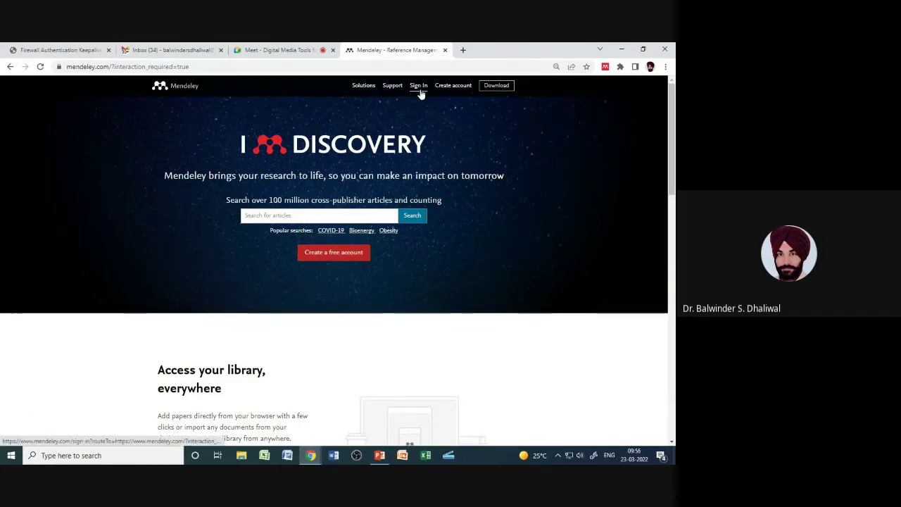
# Step: Back out of the Elsevier sign-in and open the Reference Manager for Desktop Windows download page
pyautogui.click(454, 88)
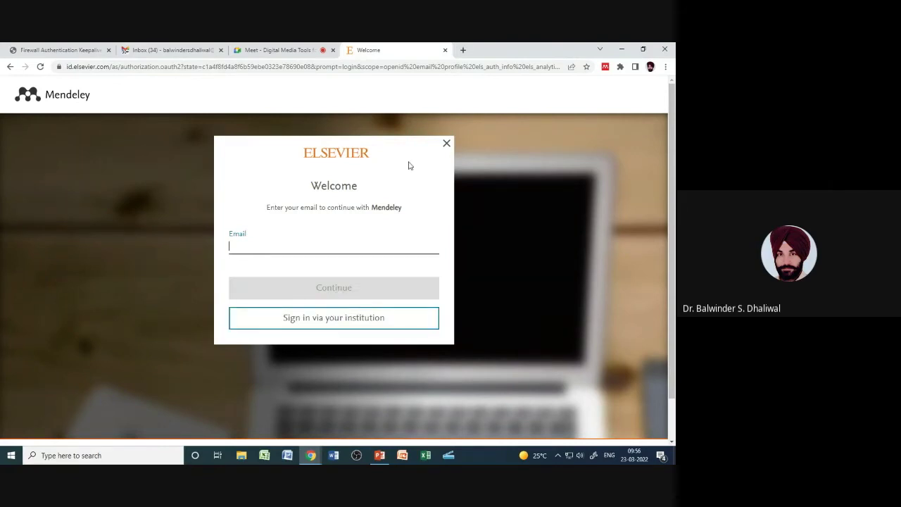
pyautogui.click(10, 66)
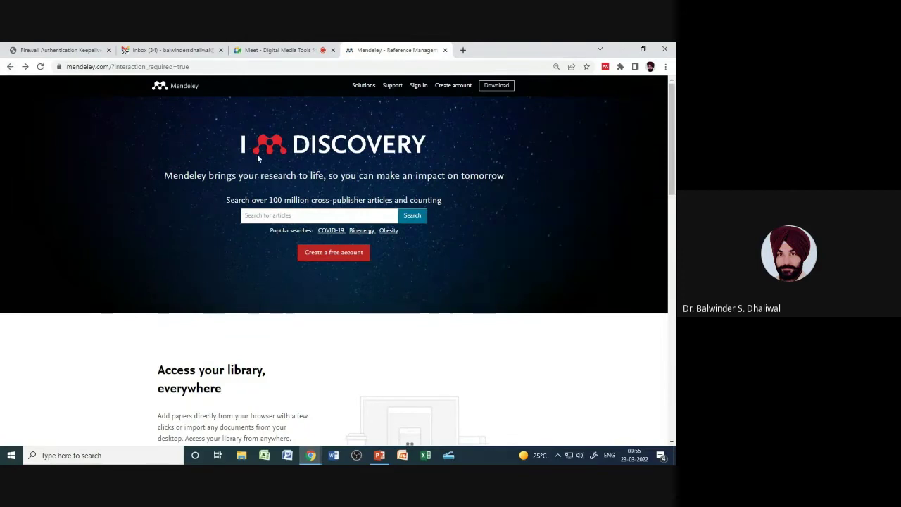
pyautogui.click(497, 86)
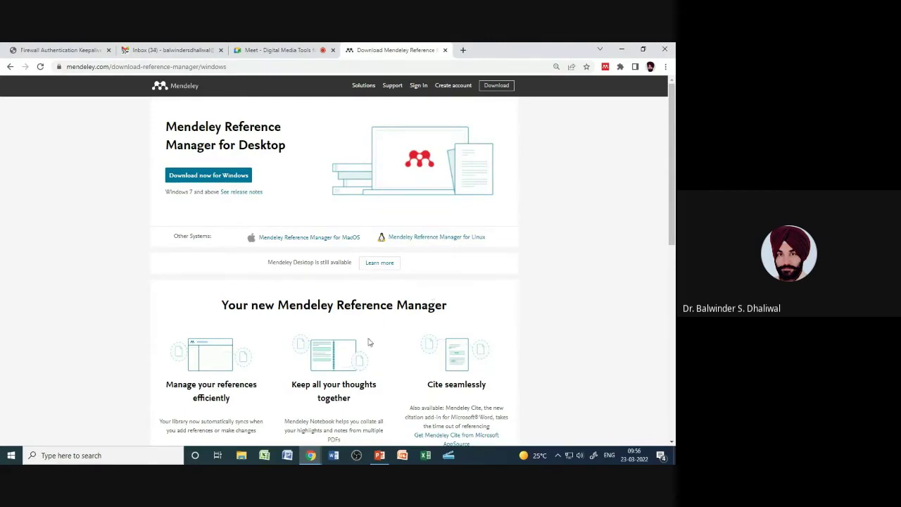
# Step: Open the 'Mendeley Desktop is still available' Learn more page, then minimise the browser to the desktop
pyautogui.scroll(-1, 369, 342)
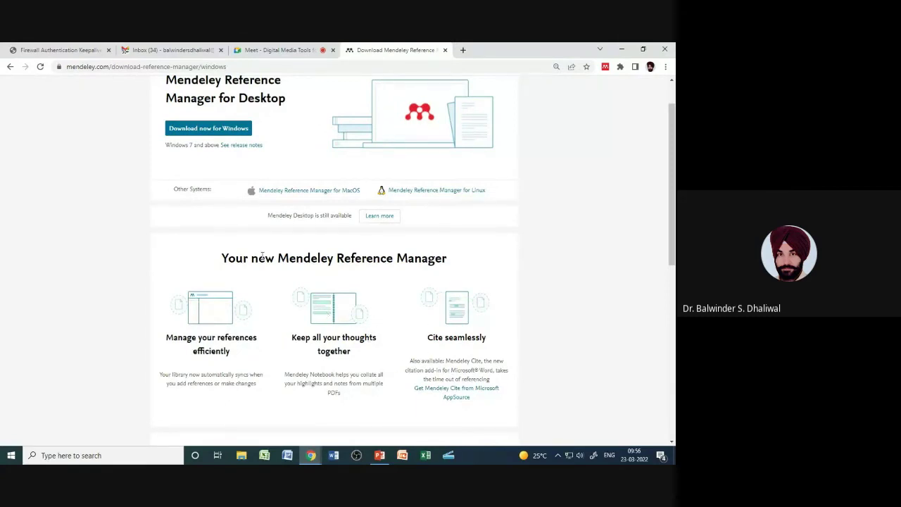
pyautogui.scroll(1, 247, 256)
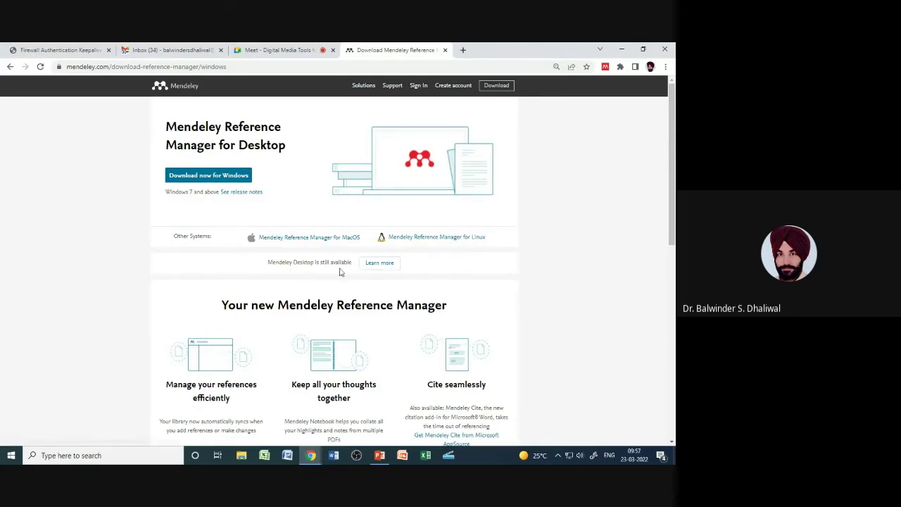
pyautogui.click(378, 266)
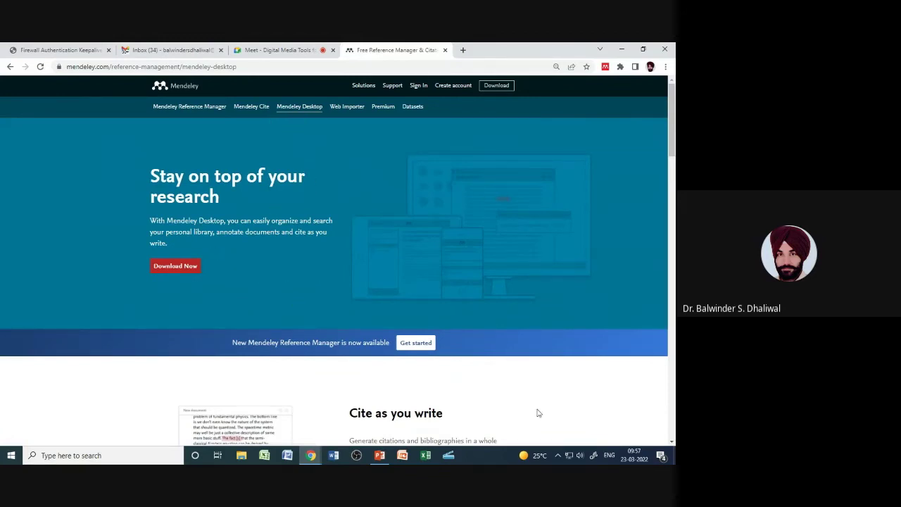
pyautogui.click(674, 456)
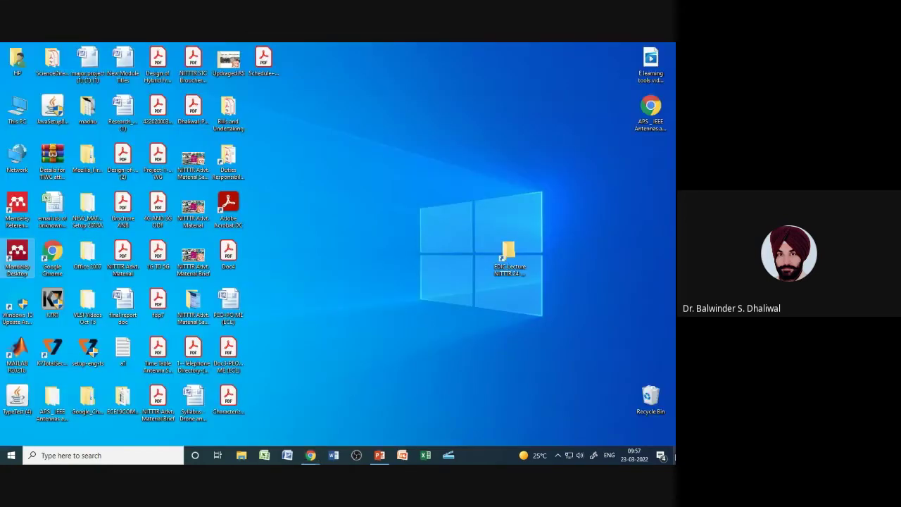
# Step: Launch Mendeley Desktop from its desktop shortcut and sign in with the account password
pyautogui.doubleClick(20, 261)
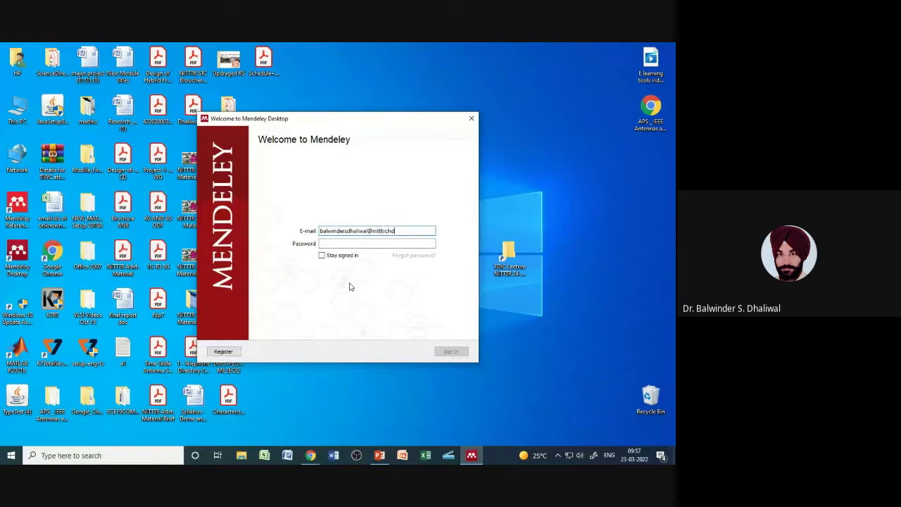
pyautogui.click(354, 243)
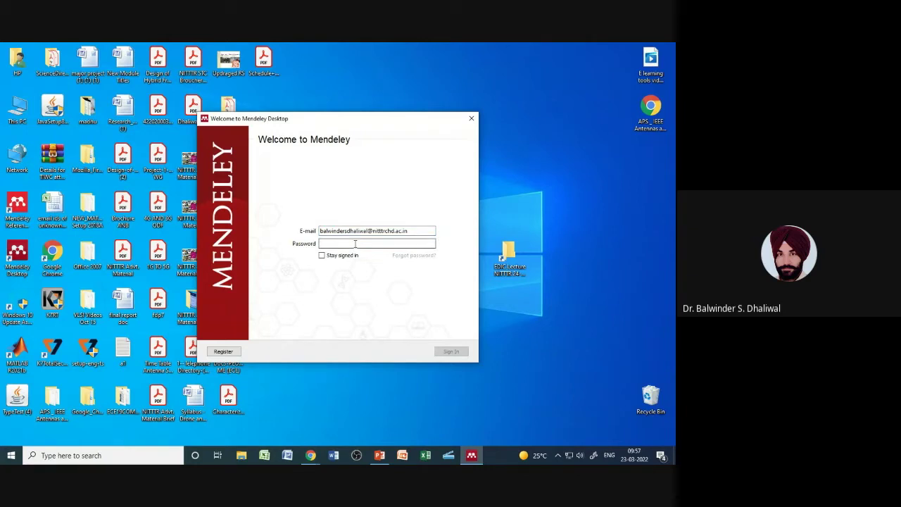
pyautogui.write('•')
pyautogui.click(451, 354)
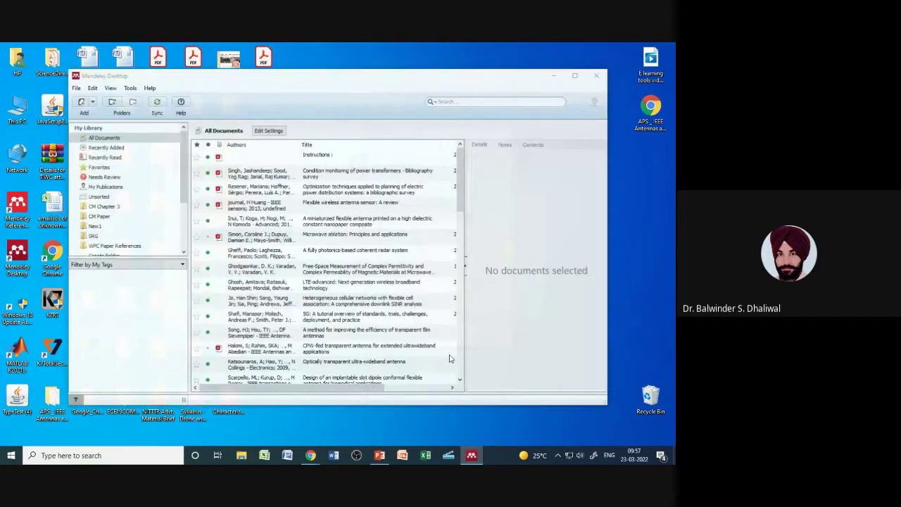
# Step: Dismiss the welcome window and the Add and Create tip, then maximise the library window
pyautogui.click(493, 339)
pyautogui.click(287, 118)
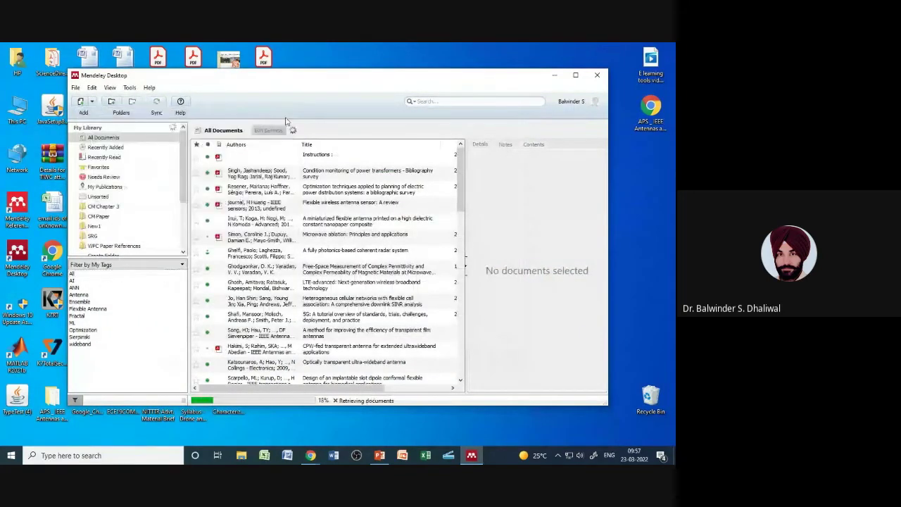
pyautogui.click(575, 74)
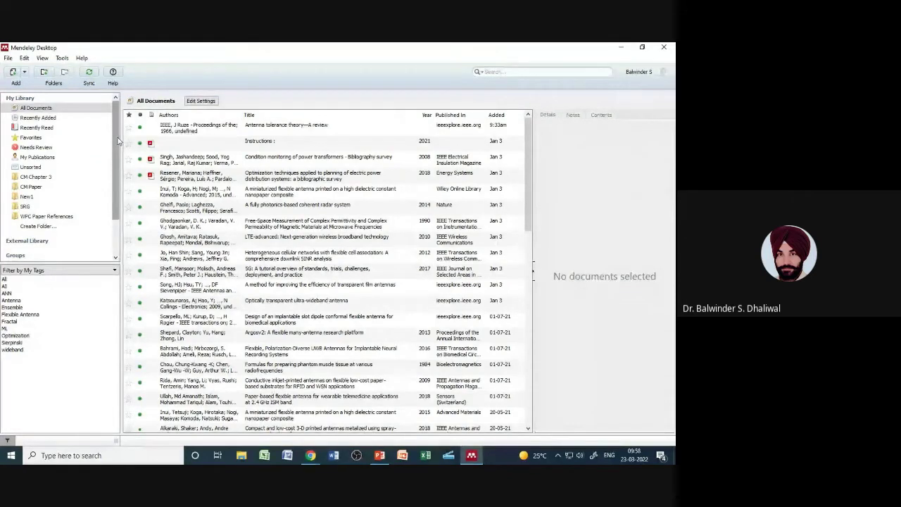
# Step: Browse Recently Added, Recently Read, Favourites, Needs Review, My Publications, Unsorted and CM Chapter 3, then All Documents
pyautogui.click(47, 119)
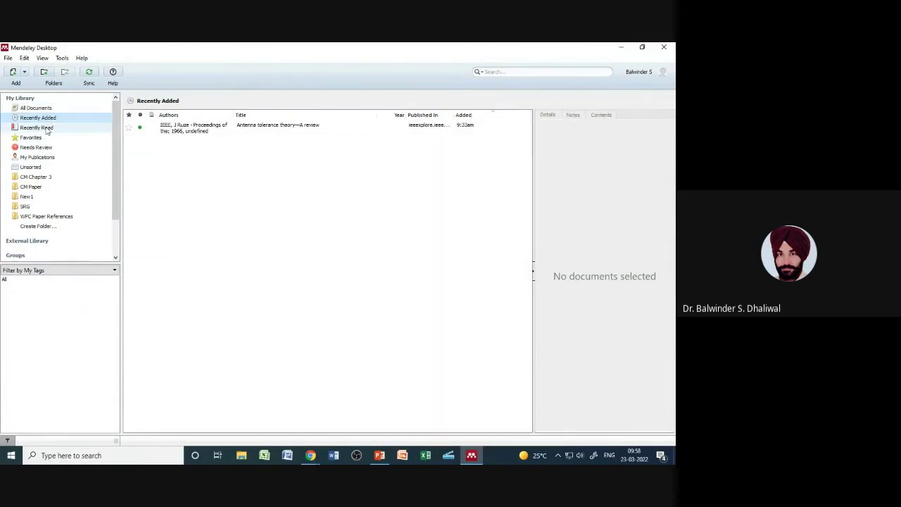
pyautogui.click(47, 128)
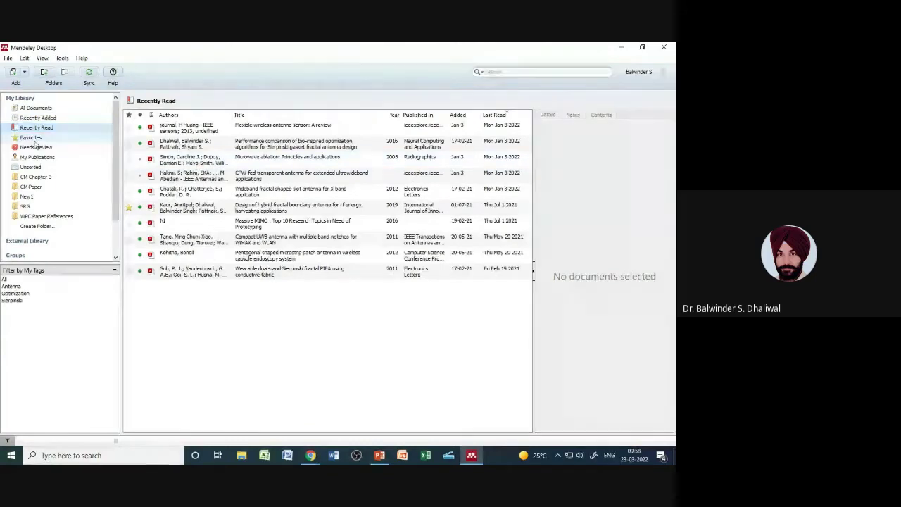
pyautogui.click(33, 139)
pyautogui.click(37, 147)
pyautogui.click(39, 157)
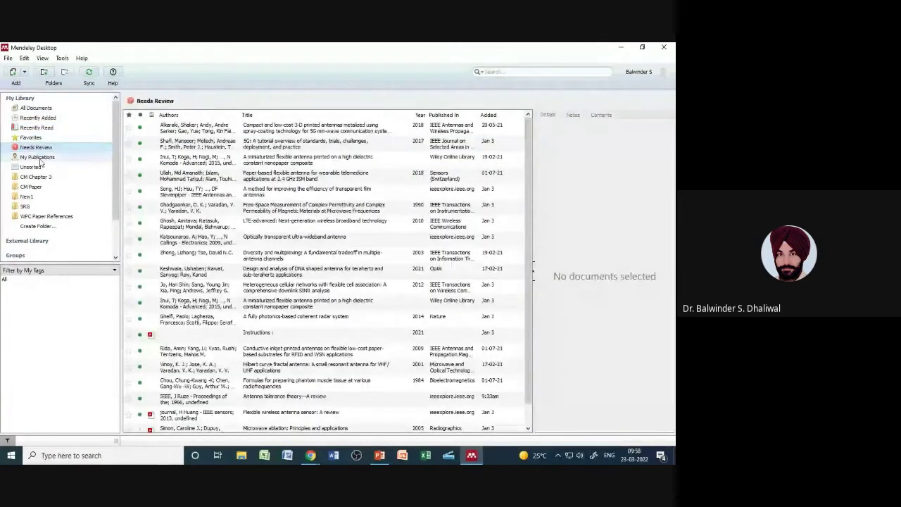
pyautogui.click(38, 167)
pyautogui.click(37, 176)
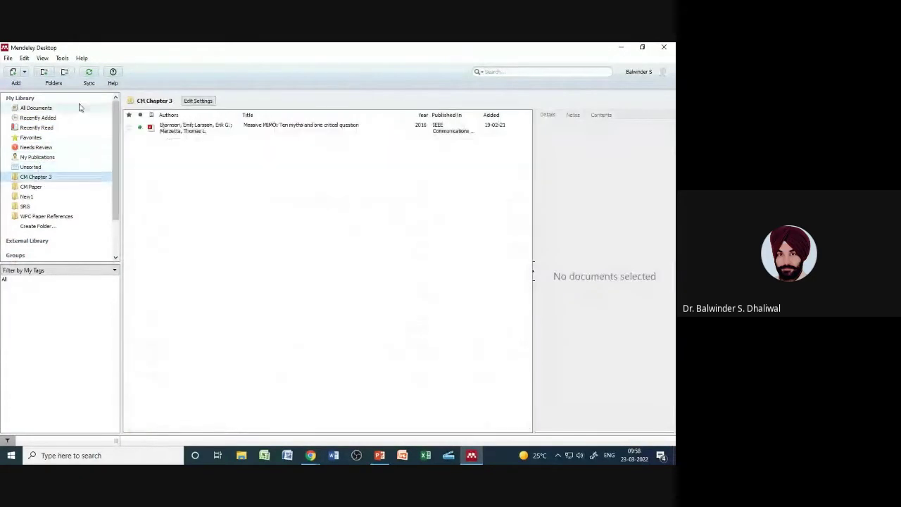
pyautogui.click(41, 107)
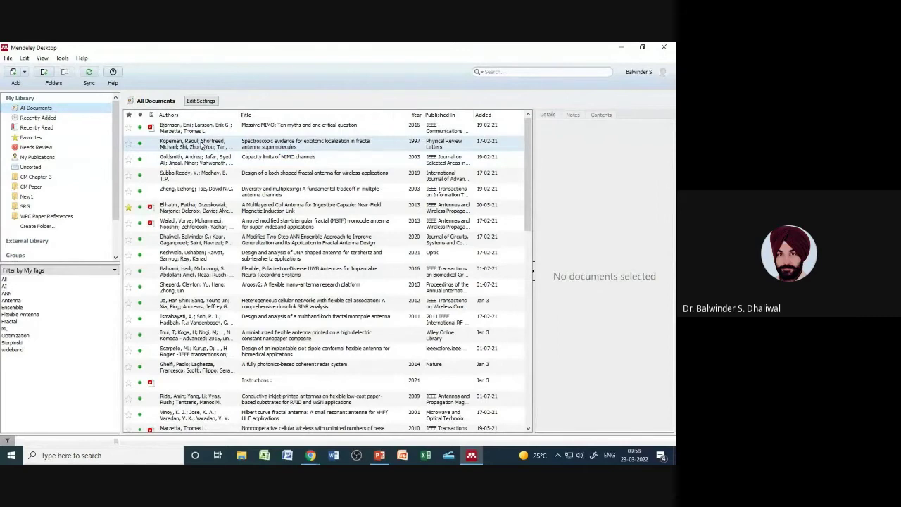
# Step: View details of the excitonic localization, MIMO channel capacity and Koch fractal antenna papers
pyautogui.click(202, 144)
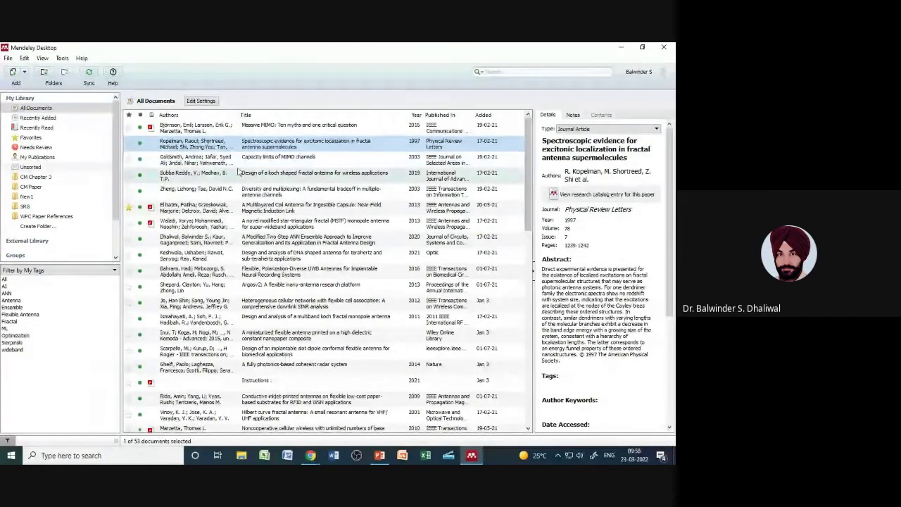
pyautogui.click(209, 164)
pyautogui.click(199, 176)
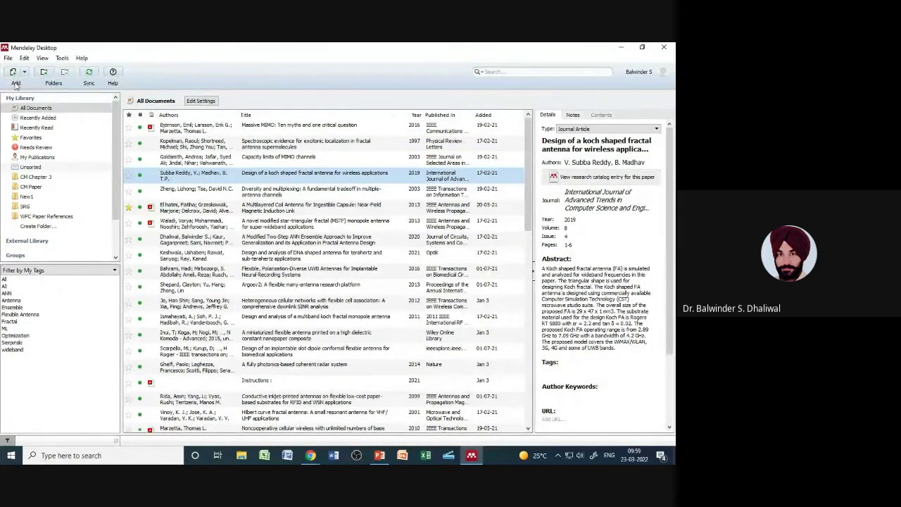
# Step: Look through the File menu's add-document options, then restore the library window to a smaller size
pyautogui.click(25, 73)
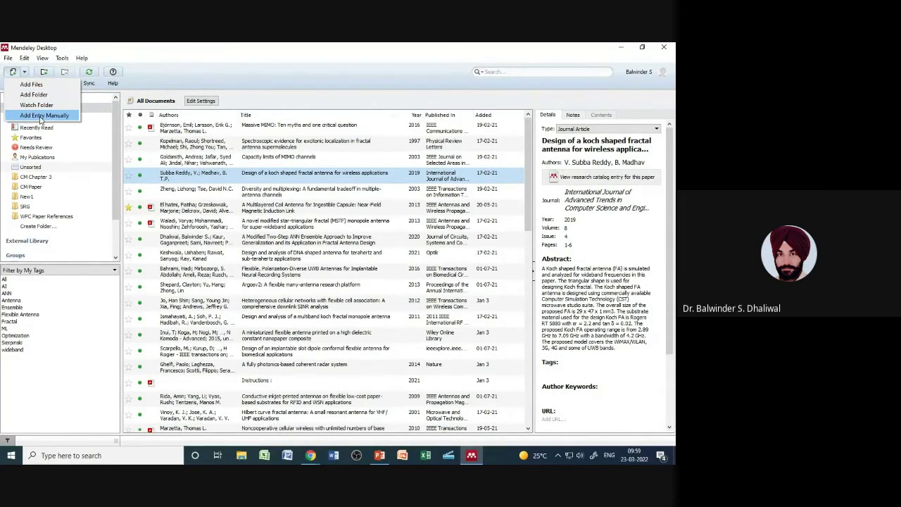
pyautogui.click(8, 59)
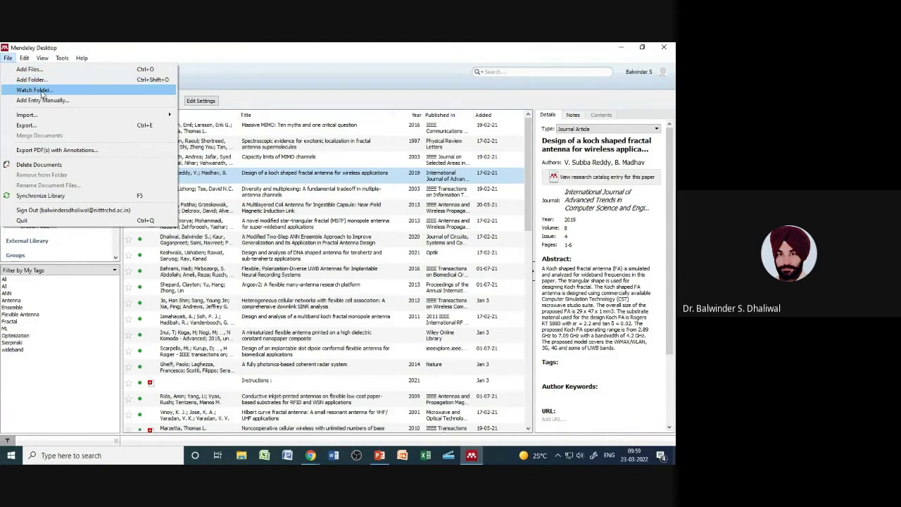
pyautogui.click(42, 100)
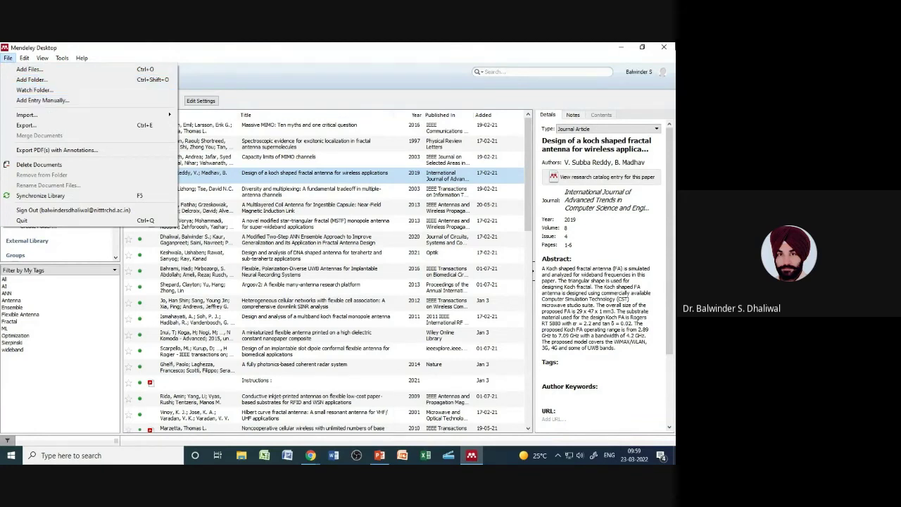
pyautogui.click(642, 48)
pyautogui.click(642, 49)
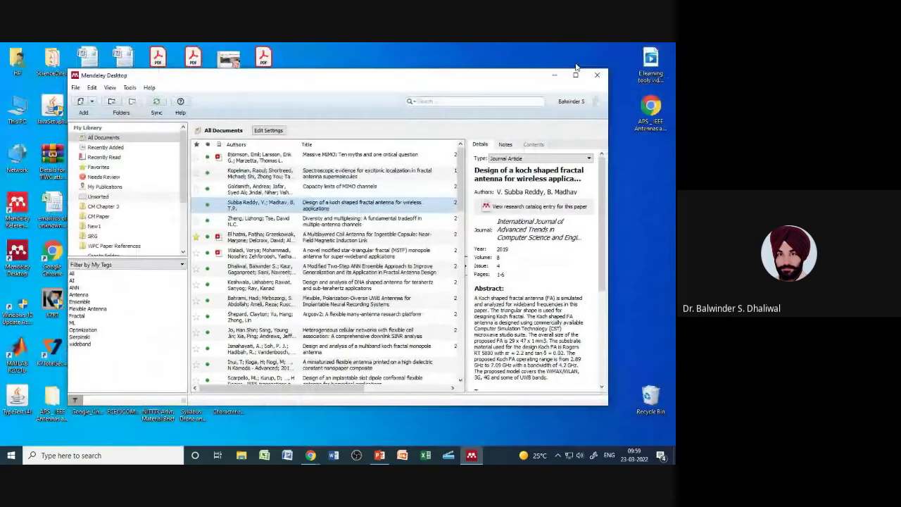
# Step: Drag the Characterization PDF from the desktop into the document list, then re-maximise the window
pyautogui.moveTo(405, 76); pyautogui.dragTo(606, 77)
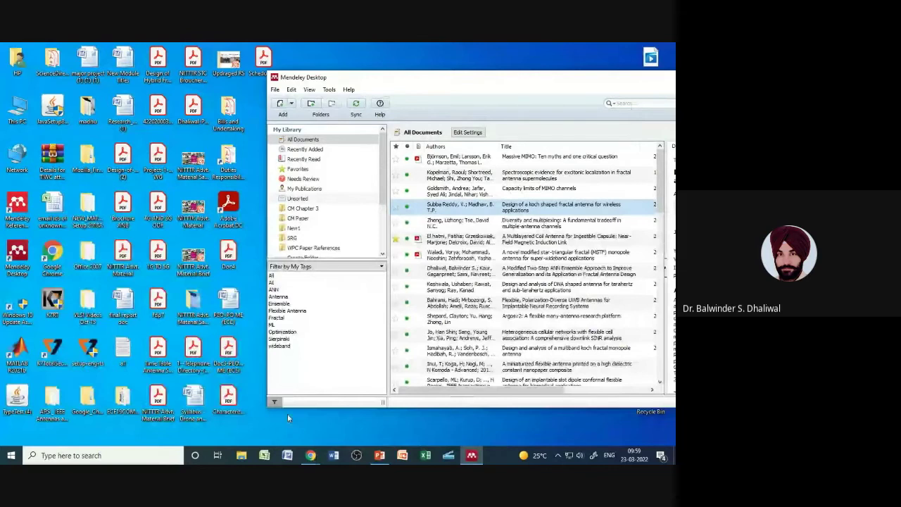
pyautogui.click(227, 398)
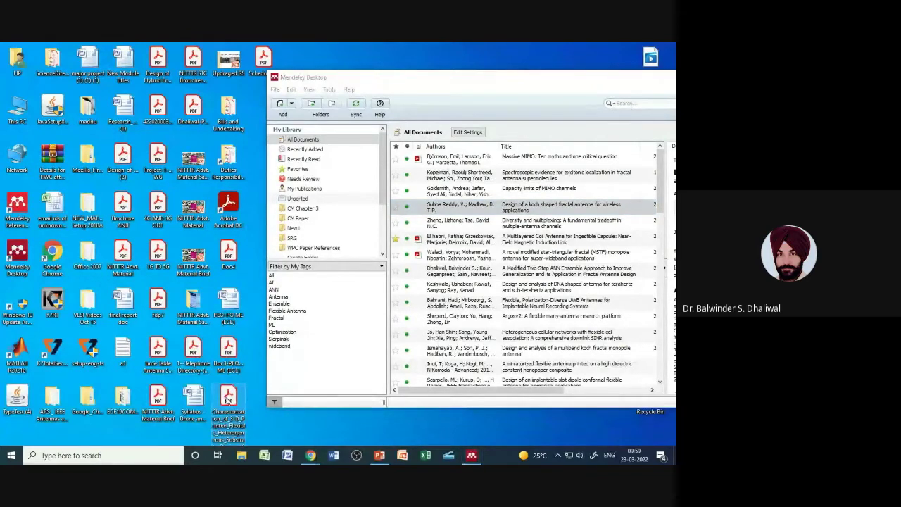
pyautogui.moveTo(228, 398); pyautogui.dragTo(477, 179)
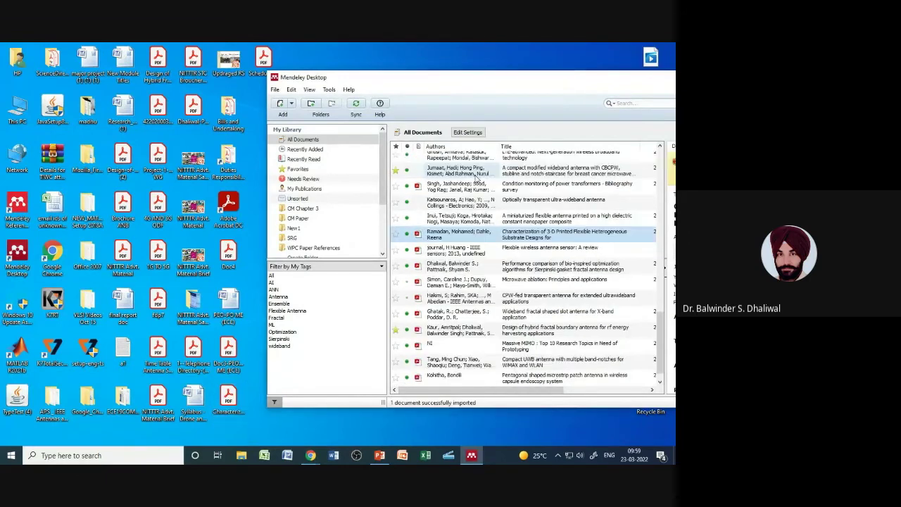
pyautogui.doubleClick(601, 79)
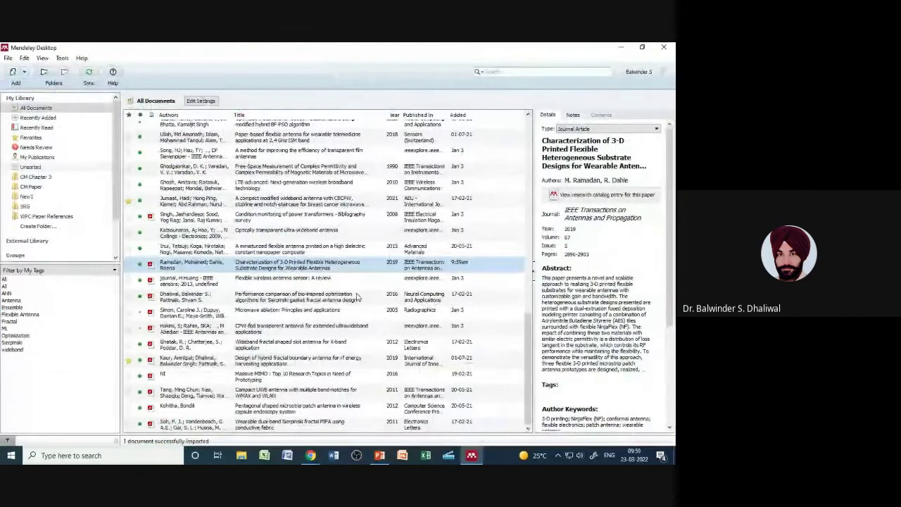
pyautogui.scroll(10, 357, 298)
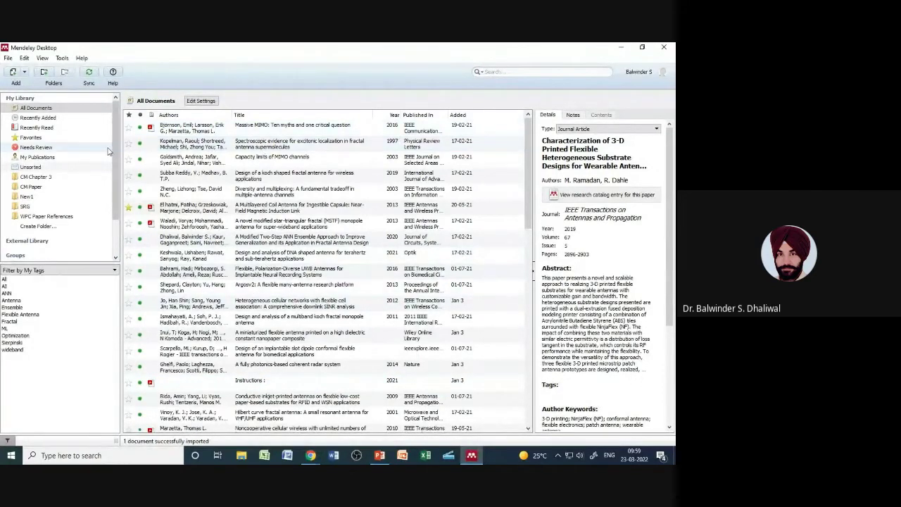
# Step: Check Recently Added for the new imports, then return to the All Documents list
pyautogui.click(33, 118)
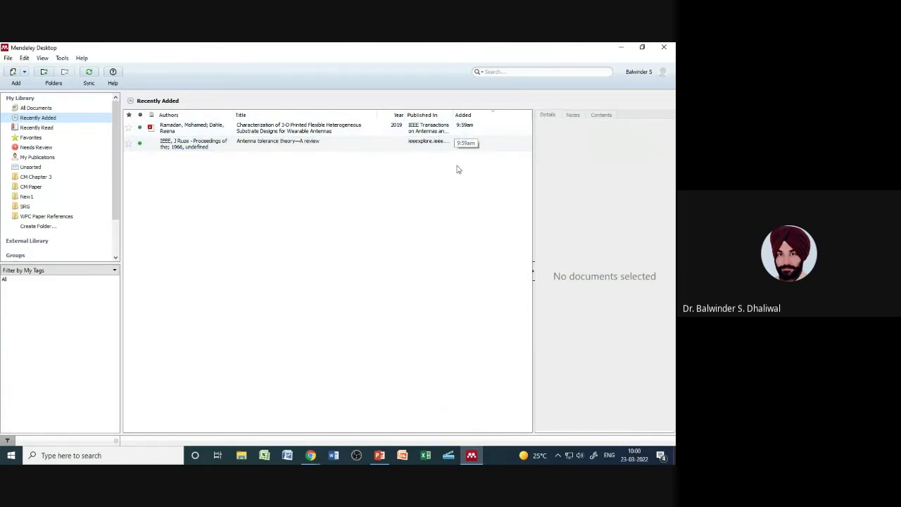
pyautogui.click(37, 108)
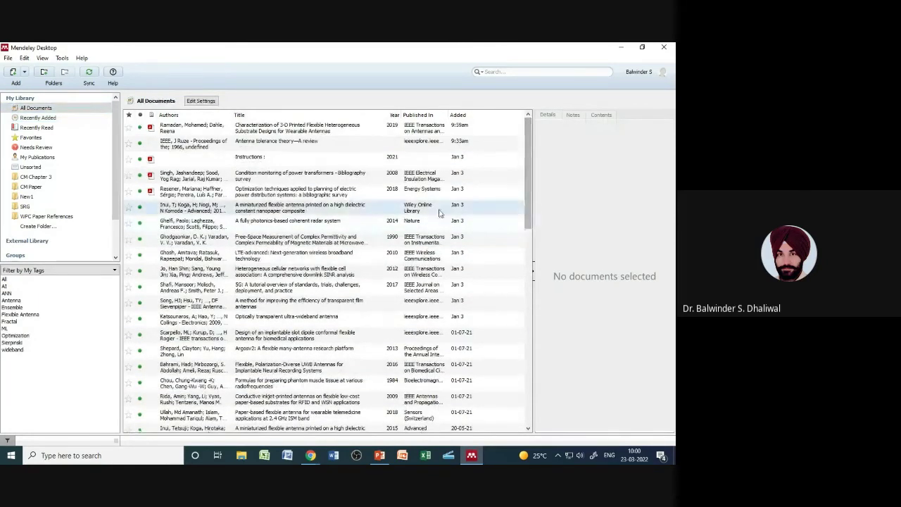
pyautogui.click(7, 59)
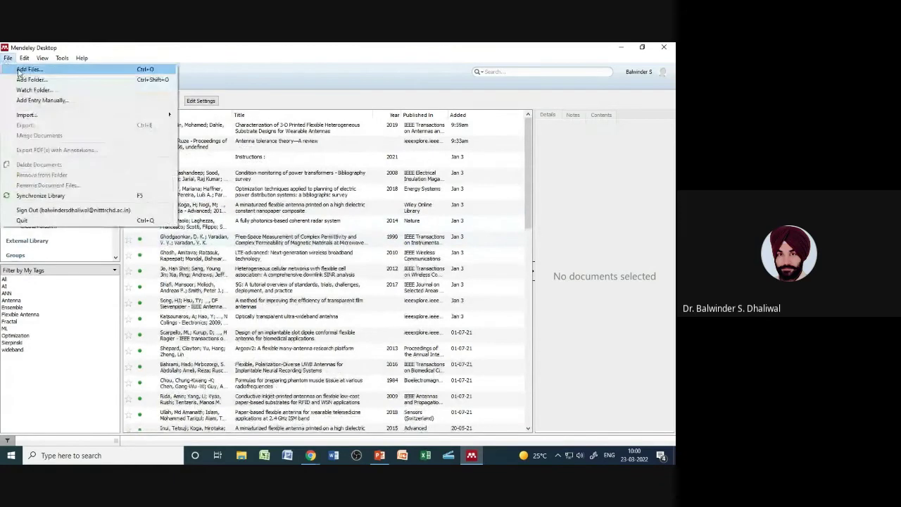
pyautogui.click(19, 69)
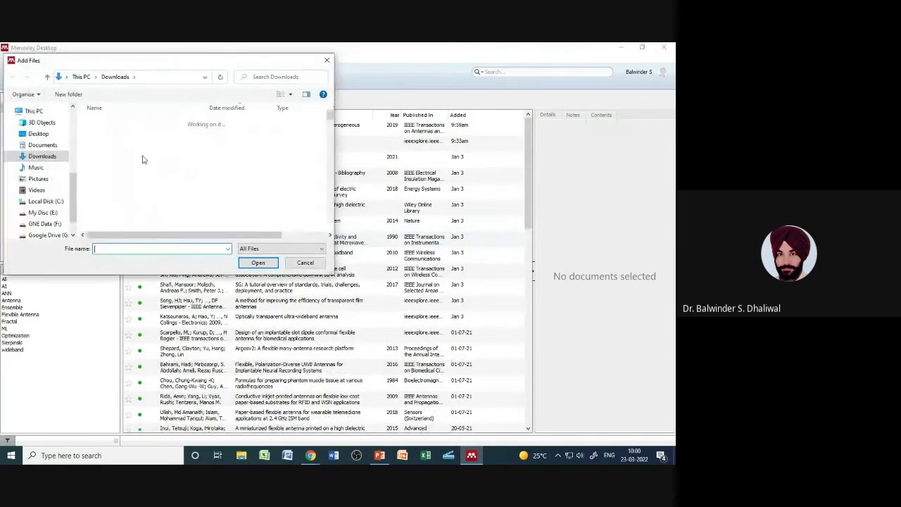
pyautogui.scroll(-1, 72, 195)
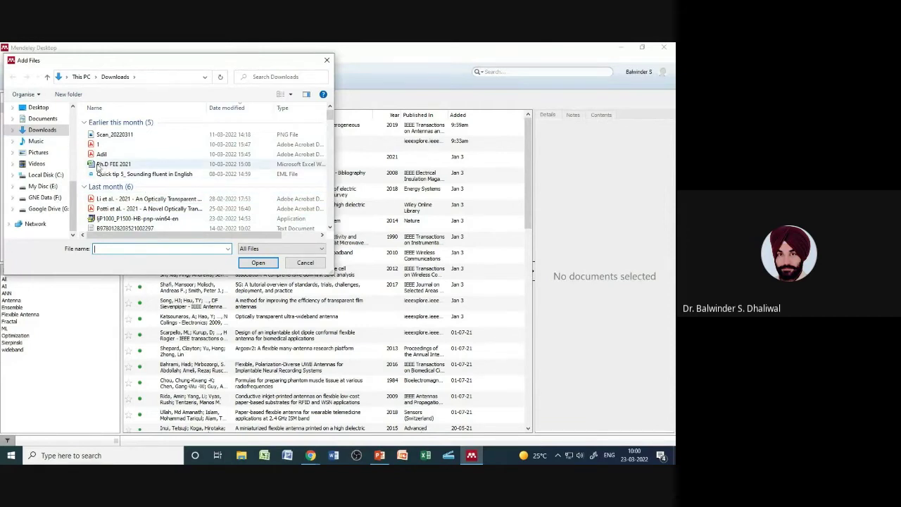
pyautogui.click(301, 263)
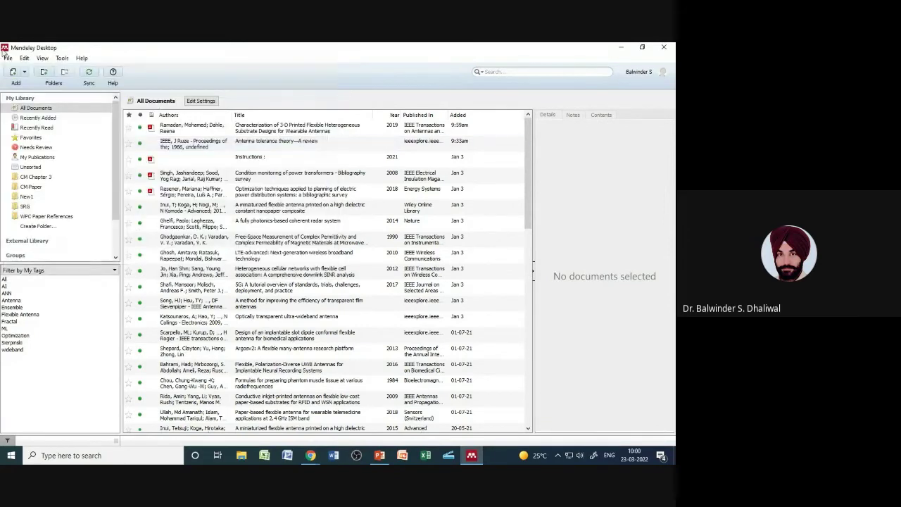
pyautogui.click(7, 58)
# Step: Cancel the Add Folder chooser and open the Watched Folders settings instead
pyautogui.click(35, 81)
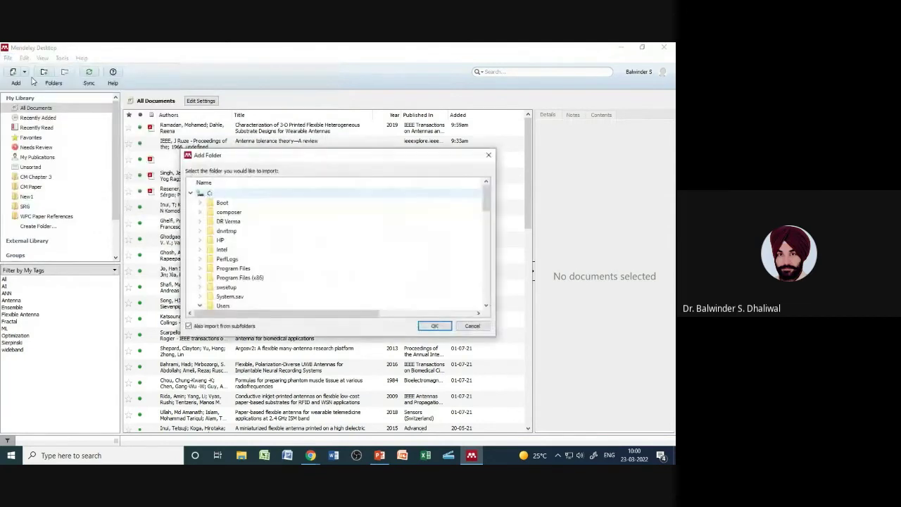
pyautogui.click(467, 327)
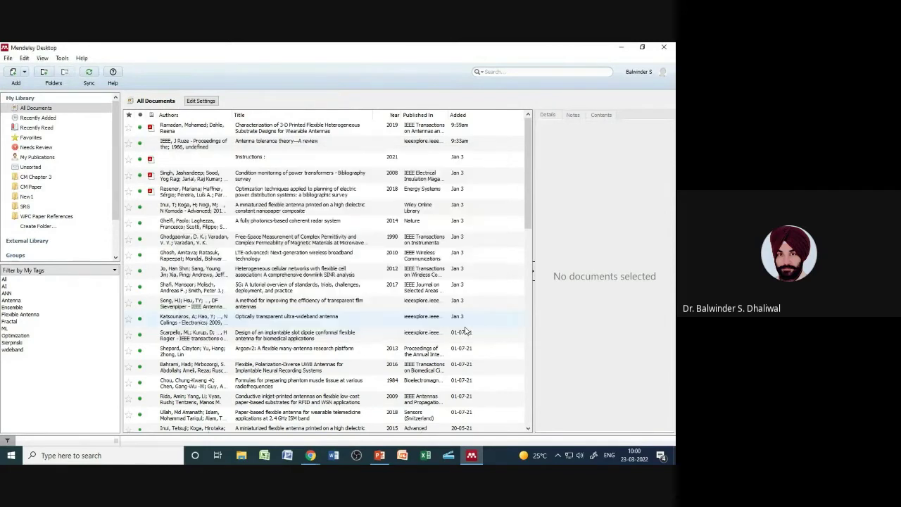
pyautogui.click(7, 57)
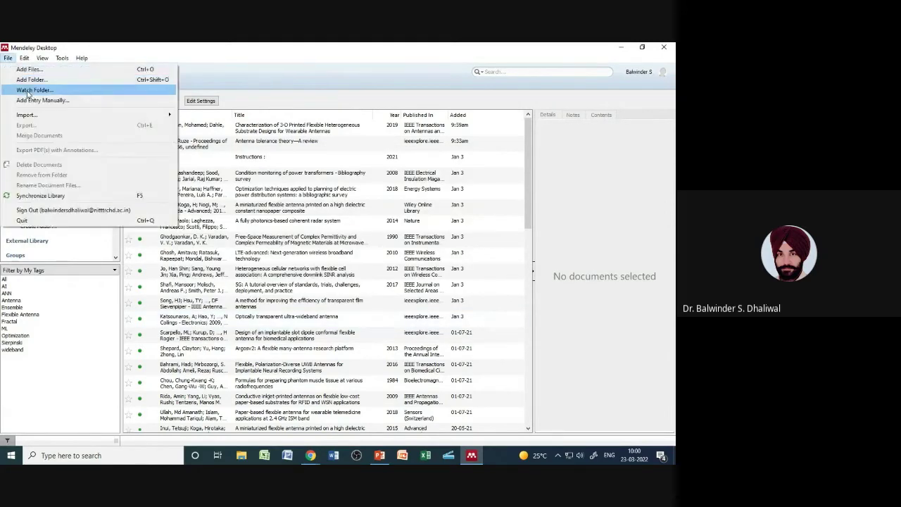
pyautogui.click(32, 90)
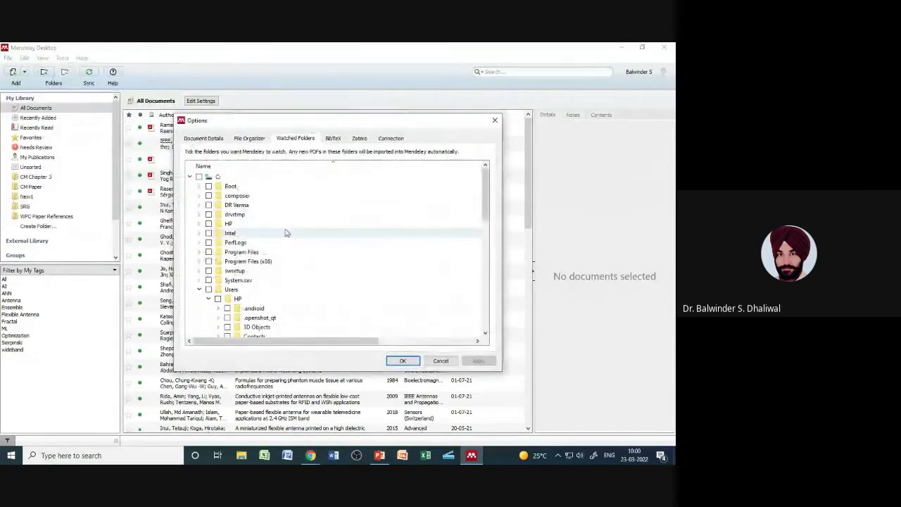
pyautogui.moveTo(485, 219); pyautogui.dragTo(478, 326)
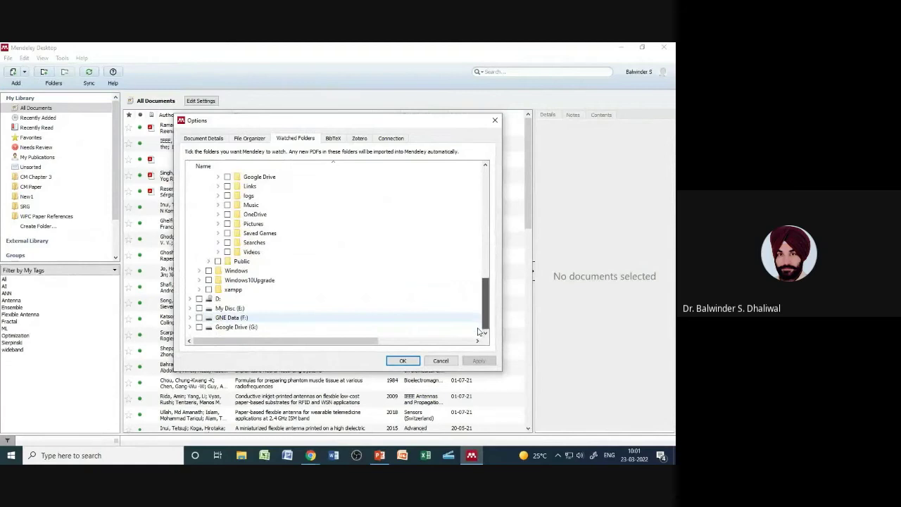
# Step: Leave Mendeley Watch Folder on My Disc (E:) unticked and confirm the Options with OK
pyautogui.click(229, 311)
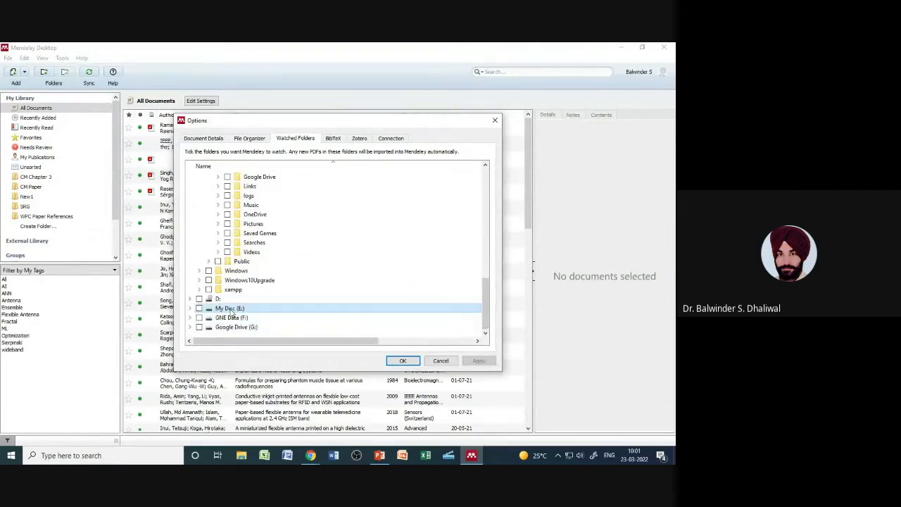
pyautogui.doubleClick(231, 311)
pyautogui.scroll(-4, 370, 276)
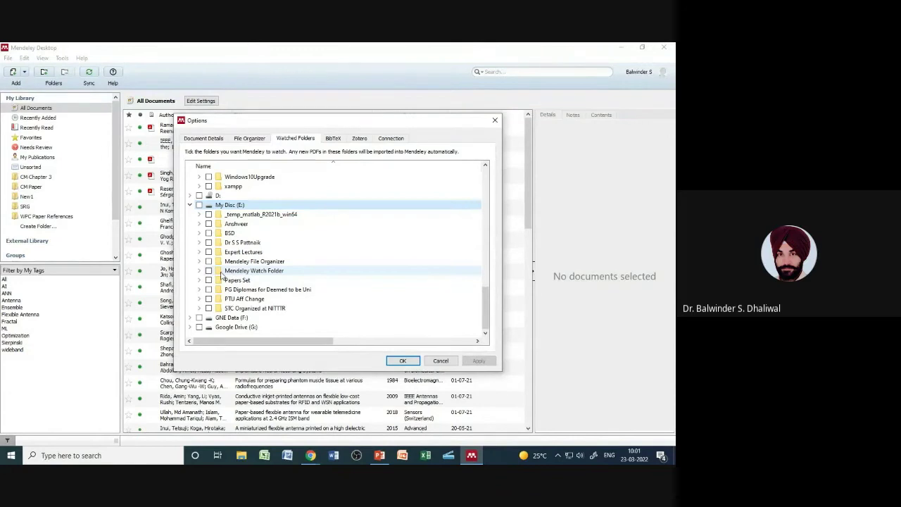
pyautogui.click(257, 273)
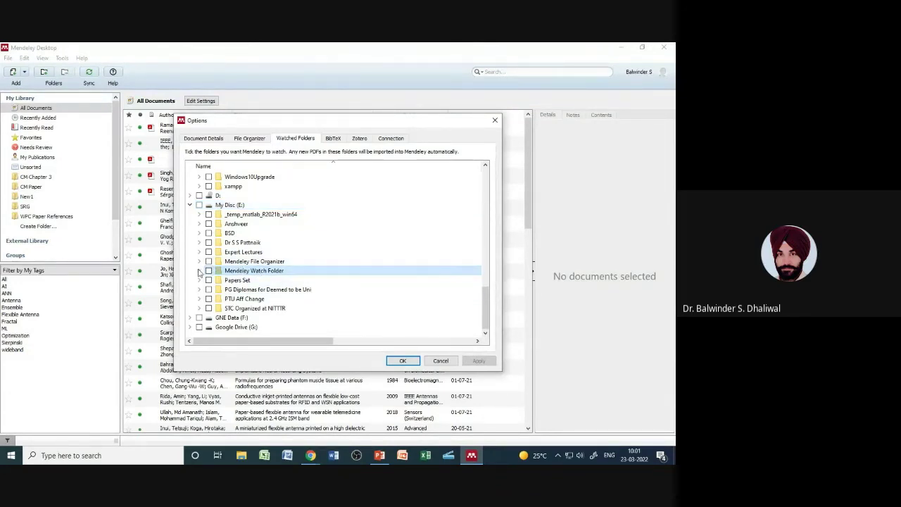
pyautogui.click(199, 271)
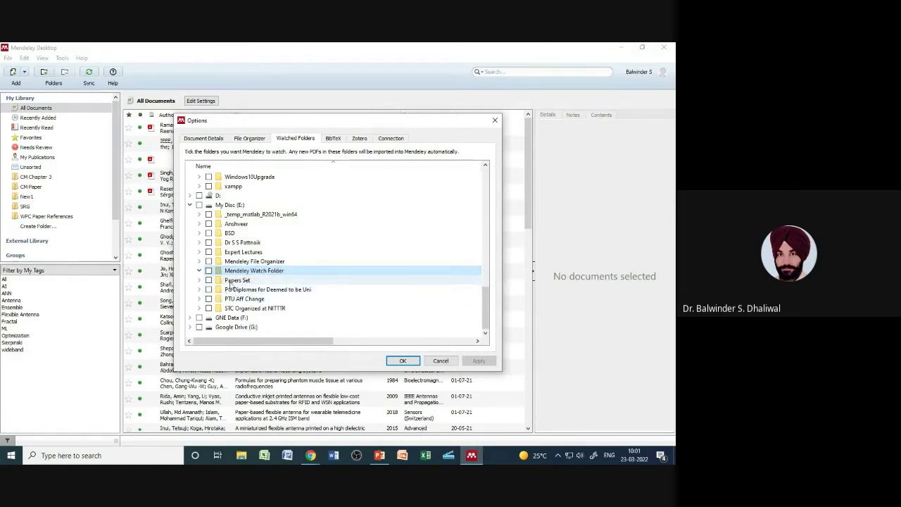
pyautogui.click(208, 271)
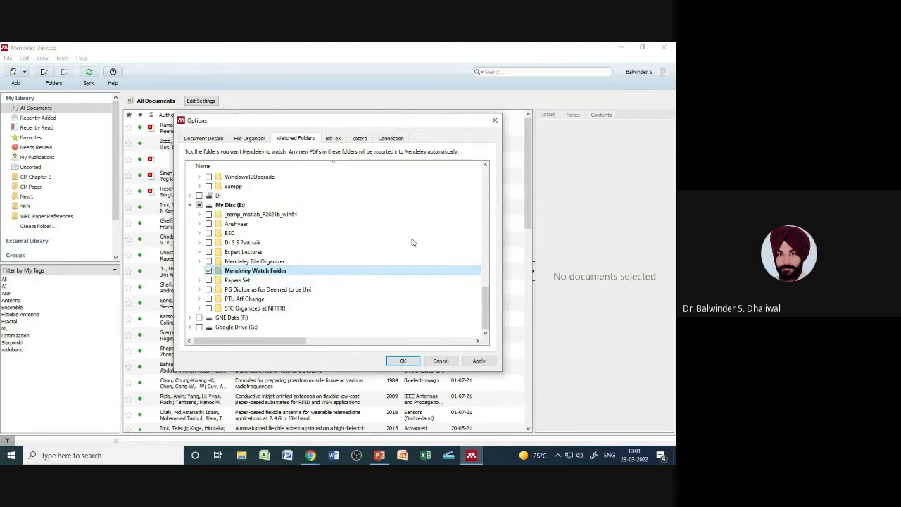
pyautogui.click(209, 271)
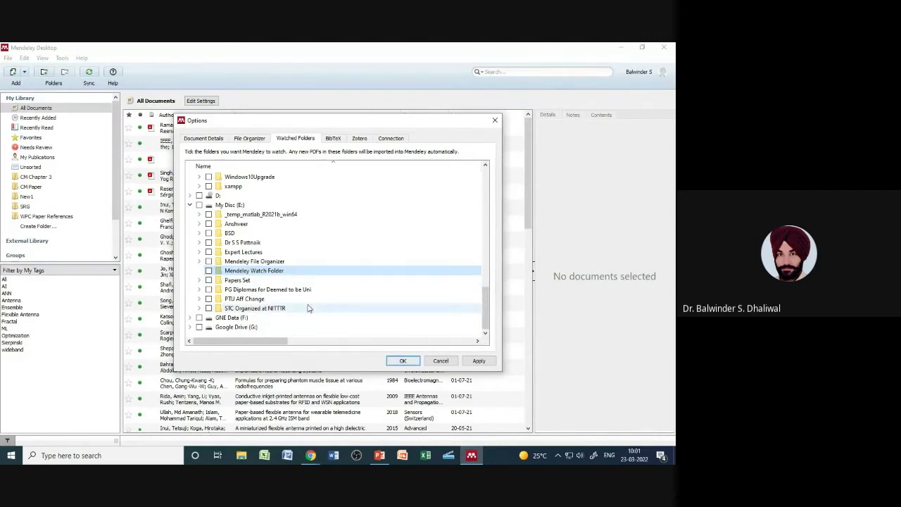
pyautogui.click(448, 363)
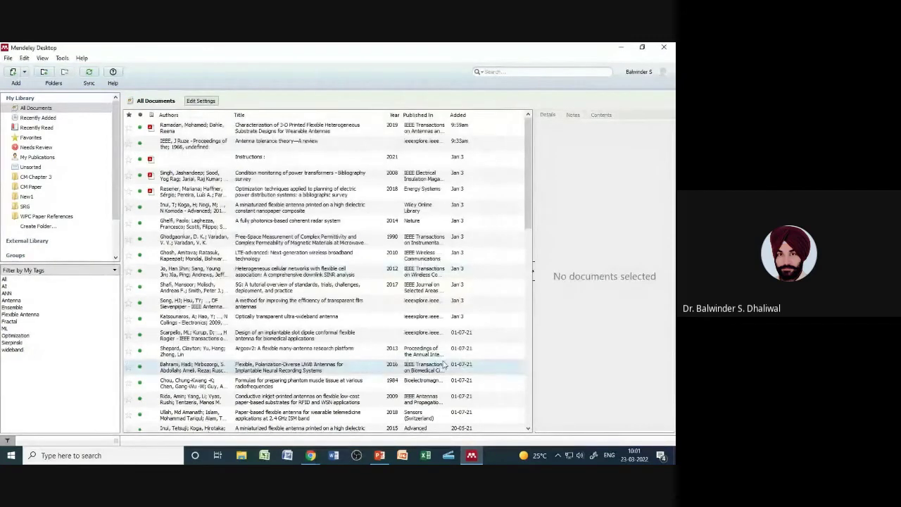
# Step: Cancel a blank Add Entry Manually form, then view the 2008 power transformers condition-monitoring paper
pyautogui.click(8, 57)
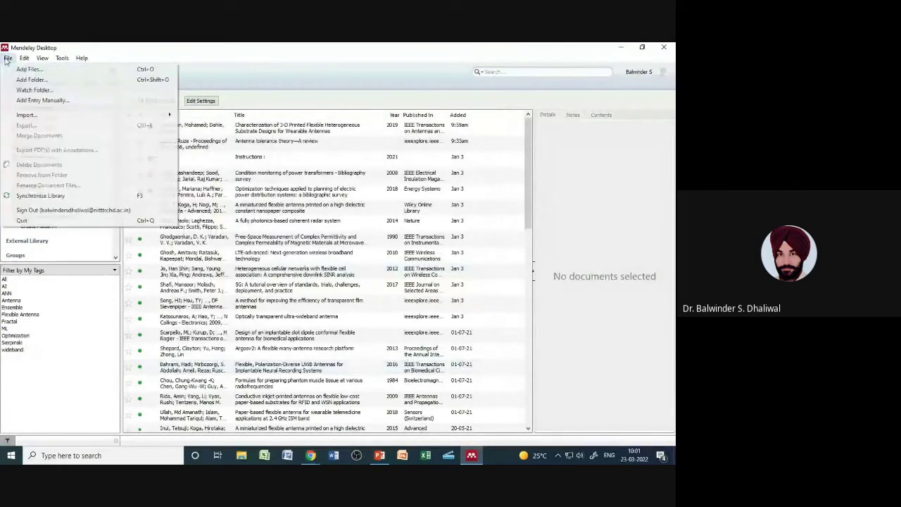
pyautogui.click(35, 100)
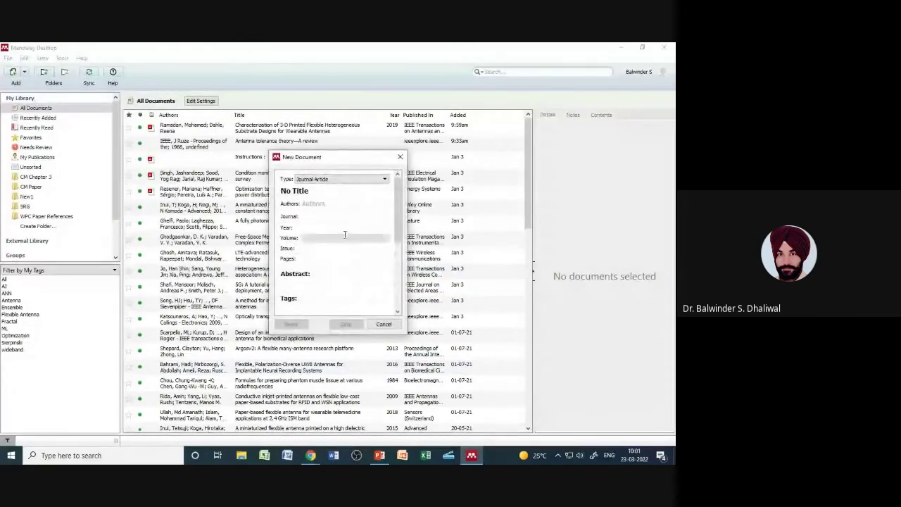
pyautogui.moveTo(396, 219)
pyautogui.mouseDown()
pyautogui.moveTo(396, 299)
pyautogui.moveTo(396, 229)
pyautogui.mouseUp()
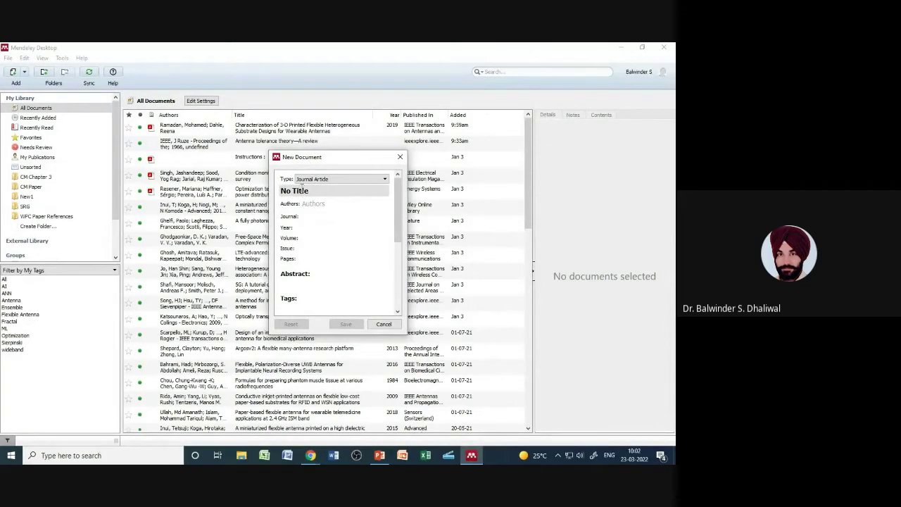
pyautogui.click(384, 324)
pyautogui.click(176, 179)
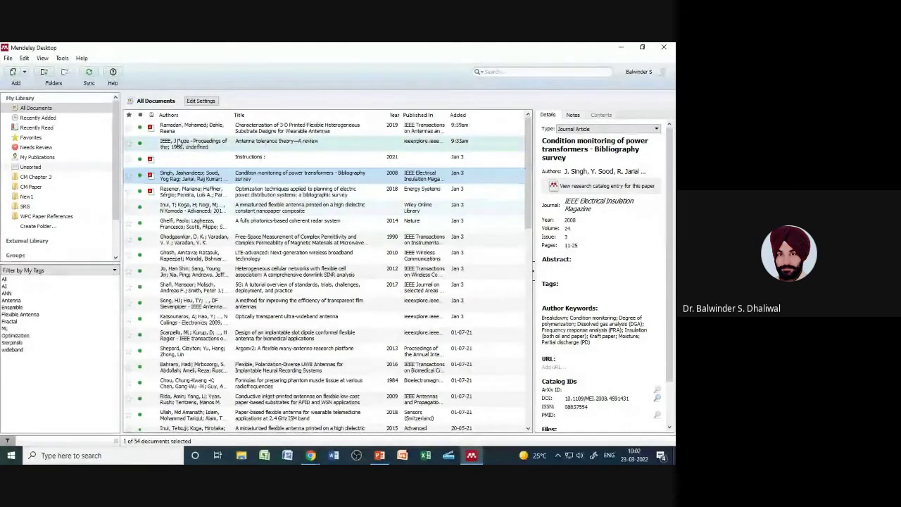
# Step: Inspect the 3-D printed flexible substrates paper's details: 2019, IEEE Transactions on Antennas and Propagation, vol. 67, issue 5
pyautogui.click(246, 131)
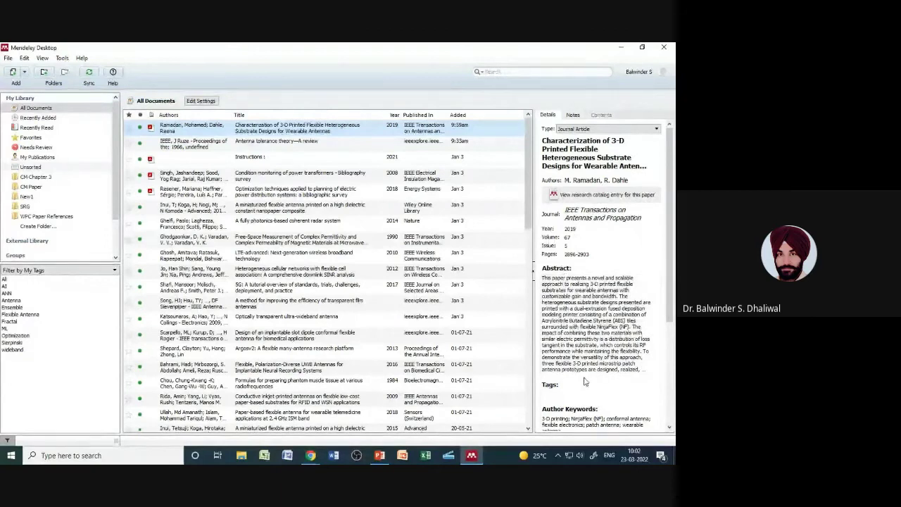
pyautogui.moveTo(669, 321); pyautogui.dragTo(669, 407)
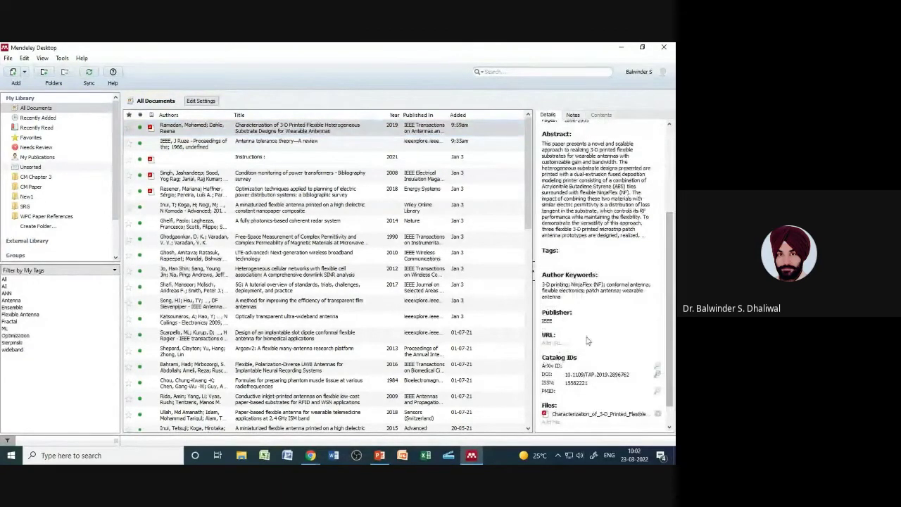
pyautogui.moveTo(670, 325); pyautogui.dragTo(671, 264)
pyautogui.click(239, 130)
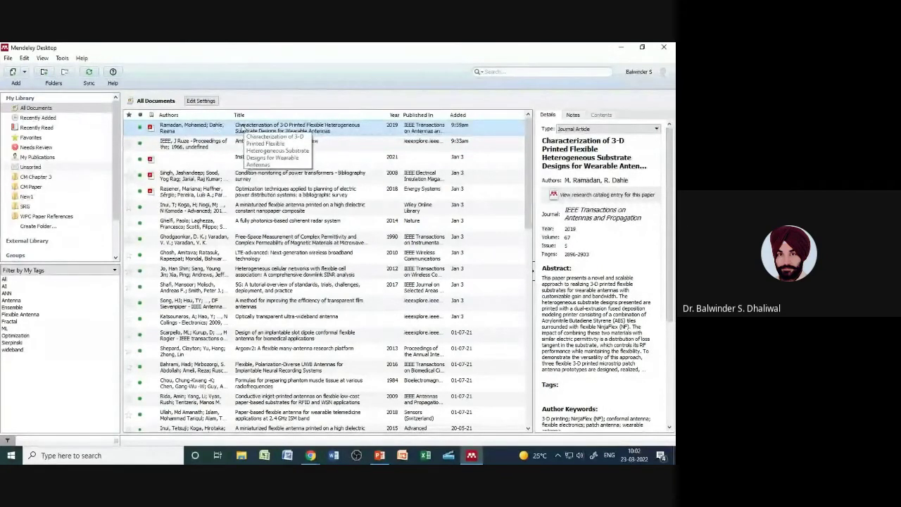
pyautogui.click(7, 58)
pyautogui.click(27, 102)
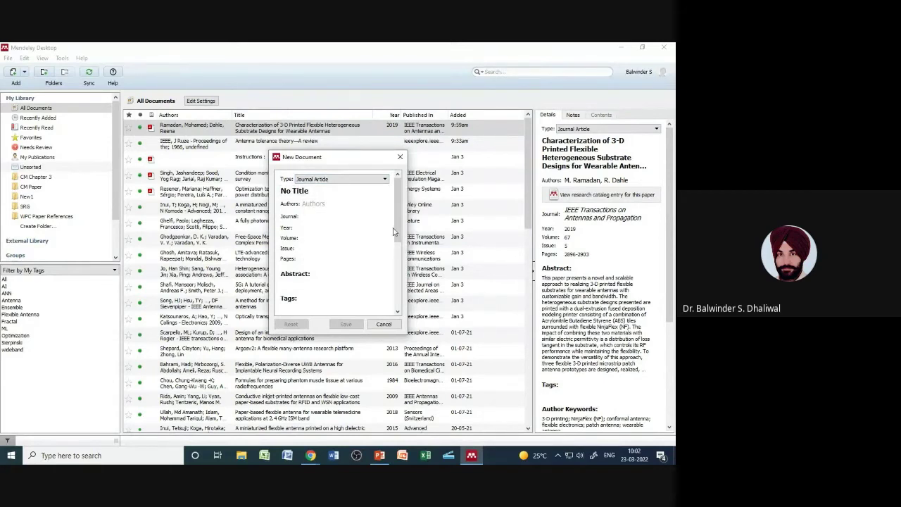
pyautogui.moveTo(396, 227); pyautogui.dragTo(400, 292)
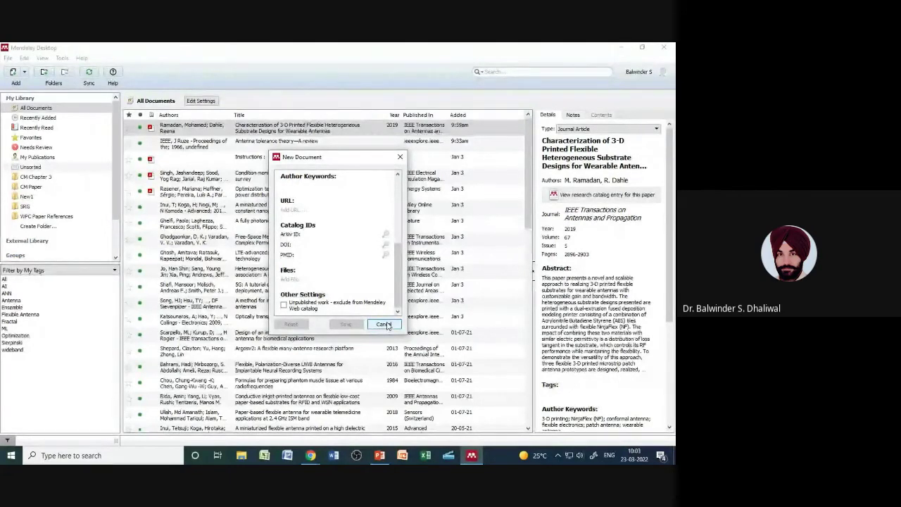
pyautogui.moveTo(399, 292)
pyautogui.mouseDown()
pyautogui.moveTo(399, 246)
pyautogui.moveTo(396, 294)
pyautogui.mouseUp()
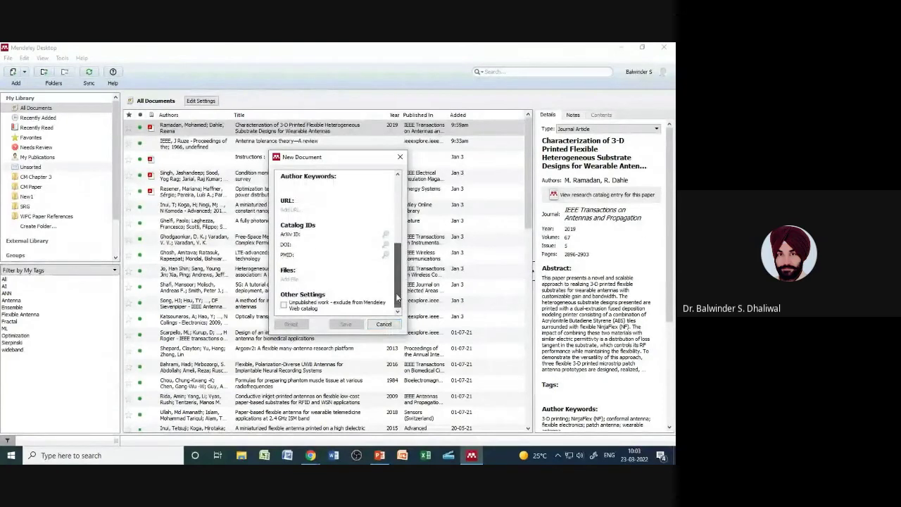
pyautogui.click(383, 324)
pyautogui.click(8, 59)
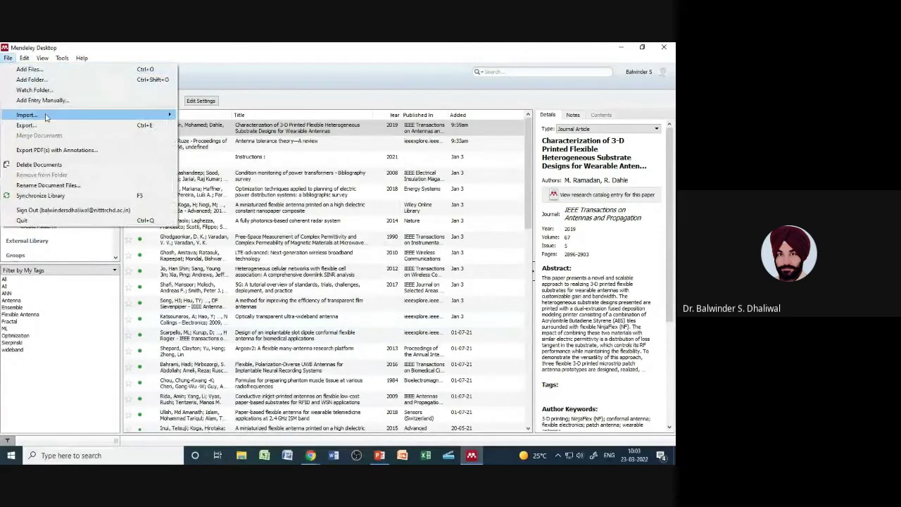
pyautogui.moveTo(45, 119)
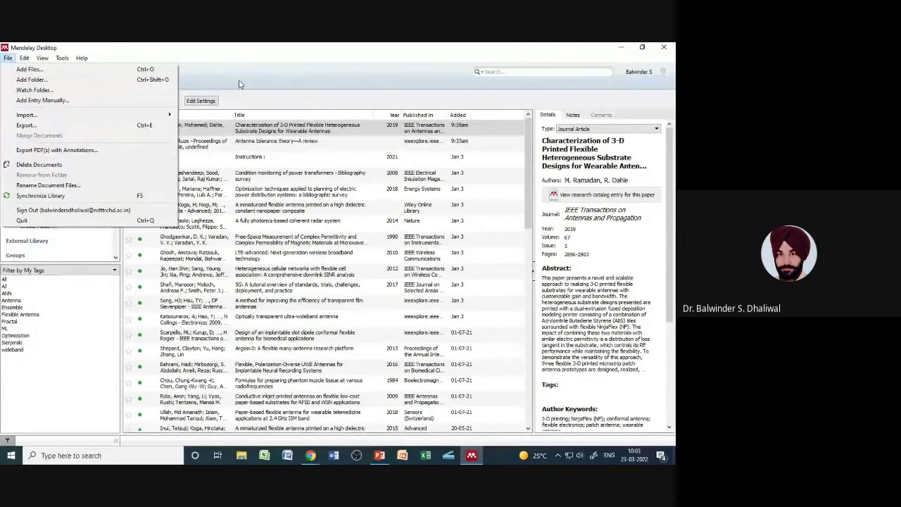
pyautogui.click(239, 84)
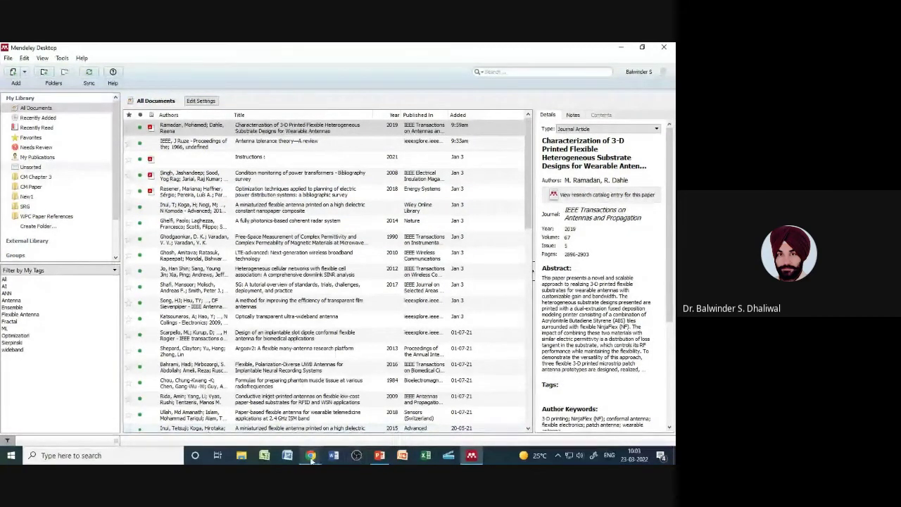
pyautogui.moveTo(311, 458)
pyautogui.moveTo(379, 456)
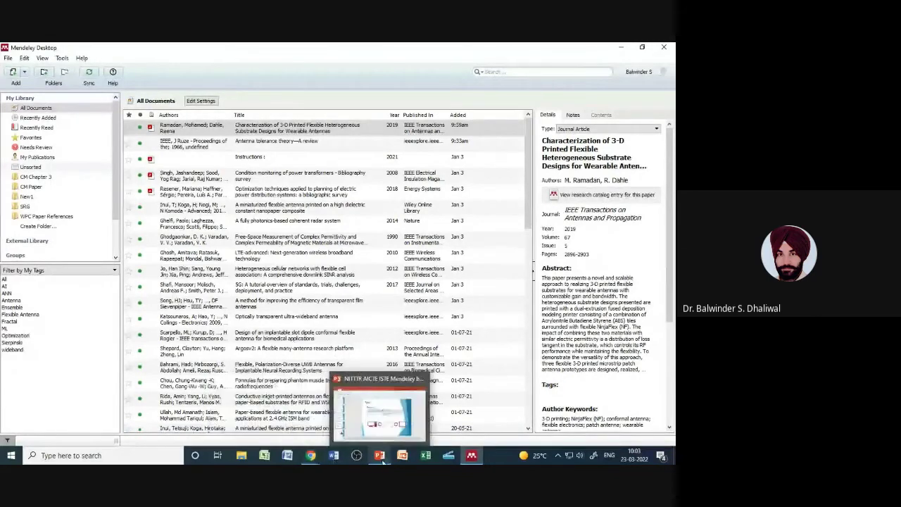
pyautogui.click(375, 427)
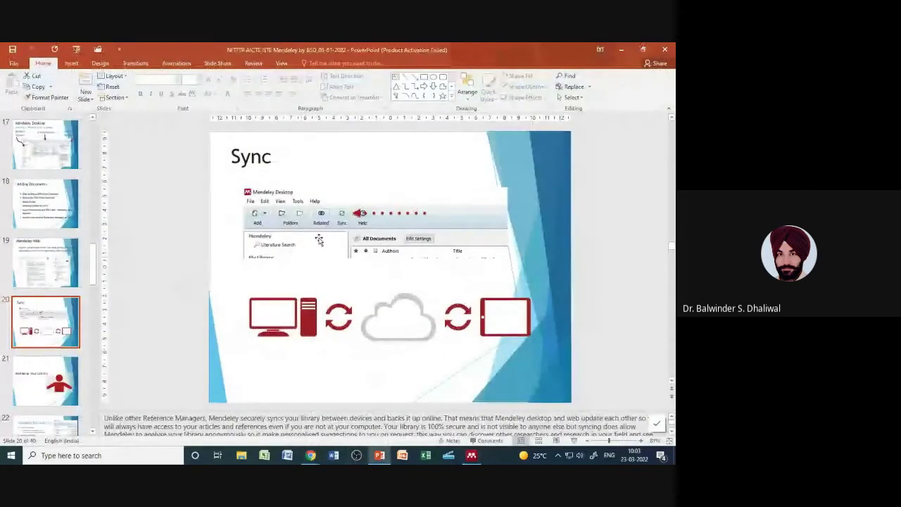
pyautogui.click(471, 455)
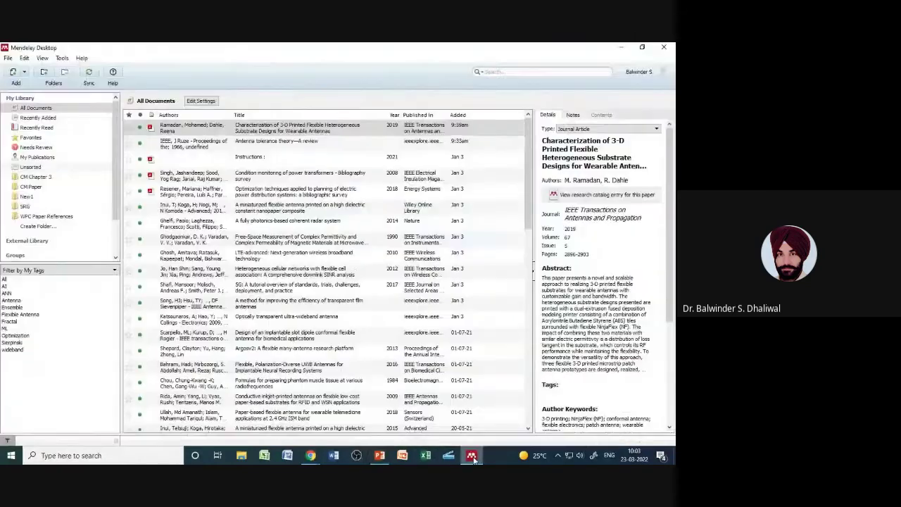
# Step: Sync the library so the 3-D printed antenna paper shows added 10:04am
pyautogui.click(91, 75)
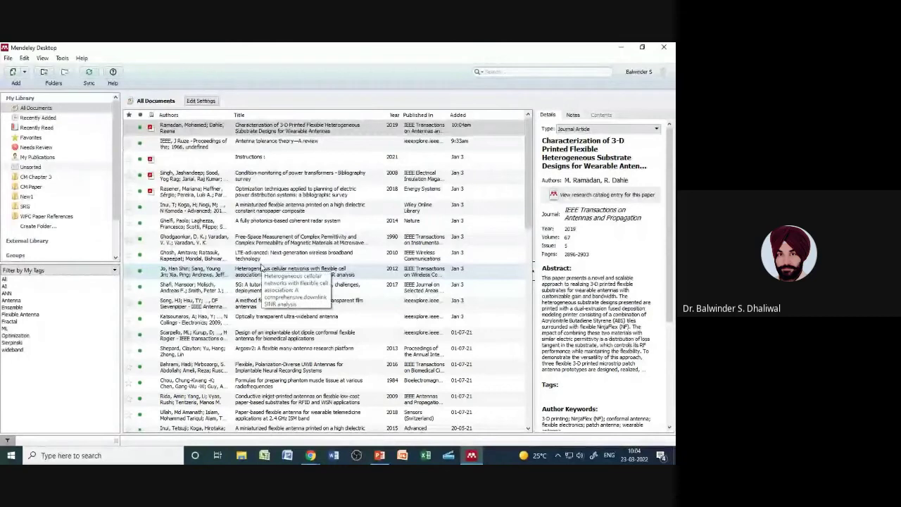
pyautogui.moveTo(470, 457)
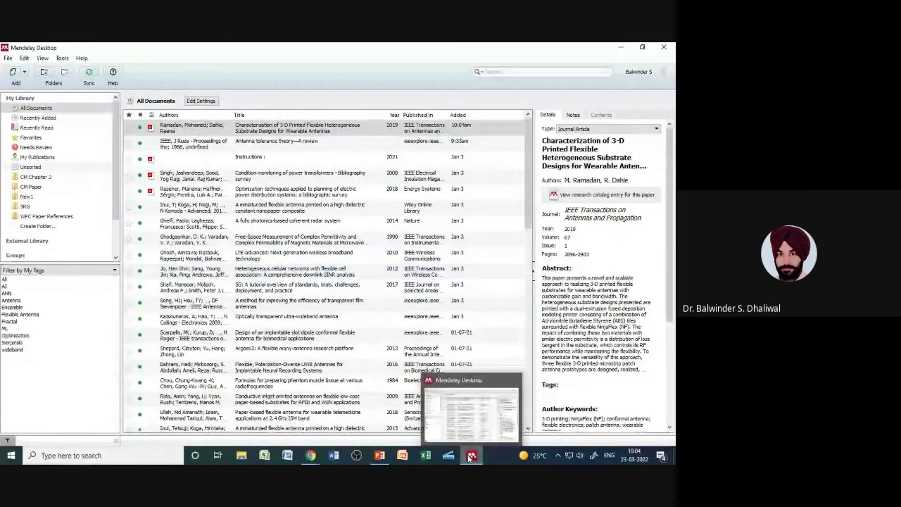
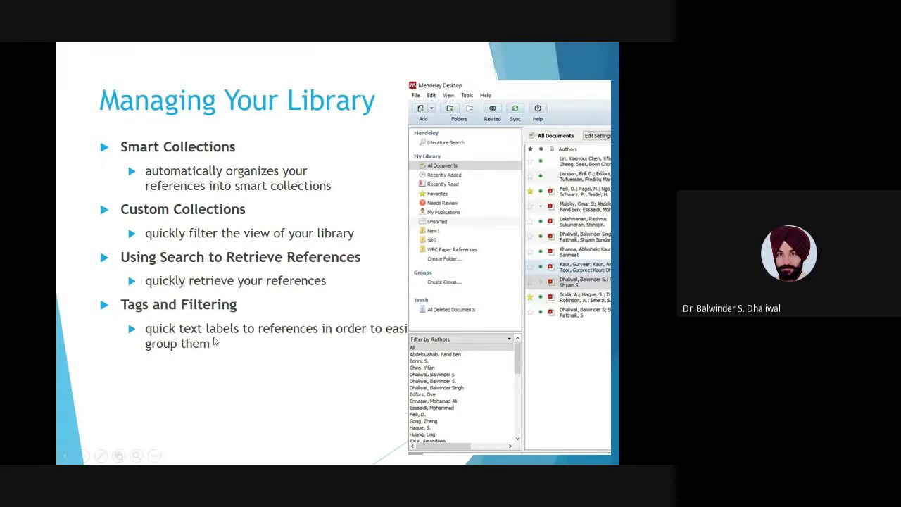
# Step: Advance the slides through library management and File Organizer to 'Checking for Duplicates'
pyautogui.press('Right')
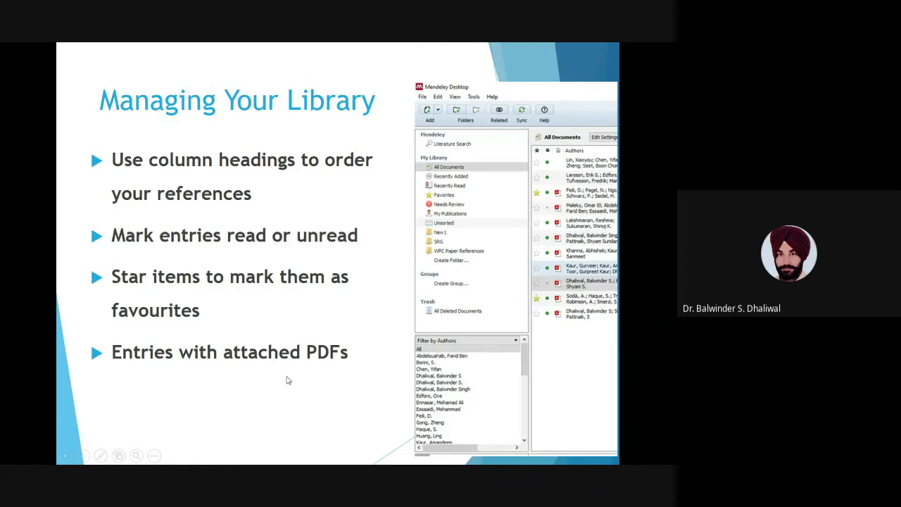
pyautogui.click(286, 380)
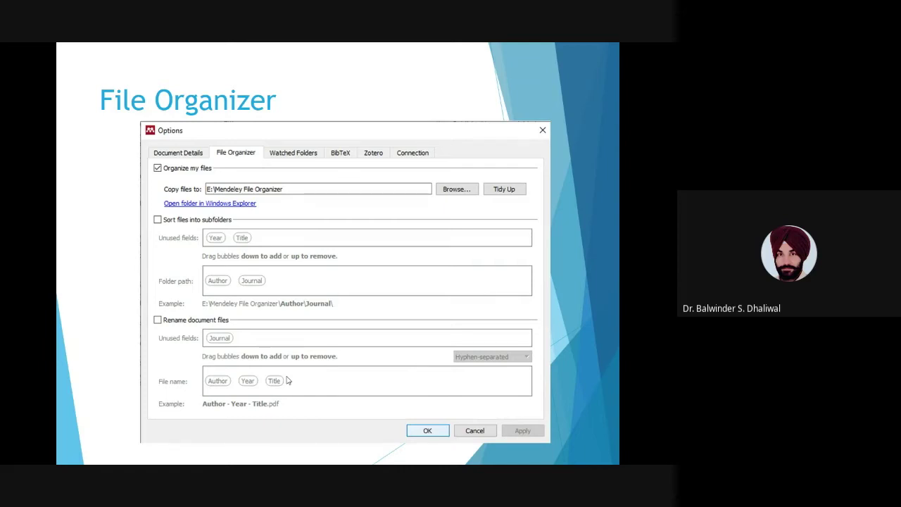
pyautogui.click(289, 380)
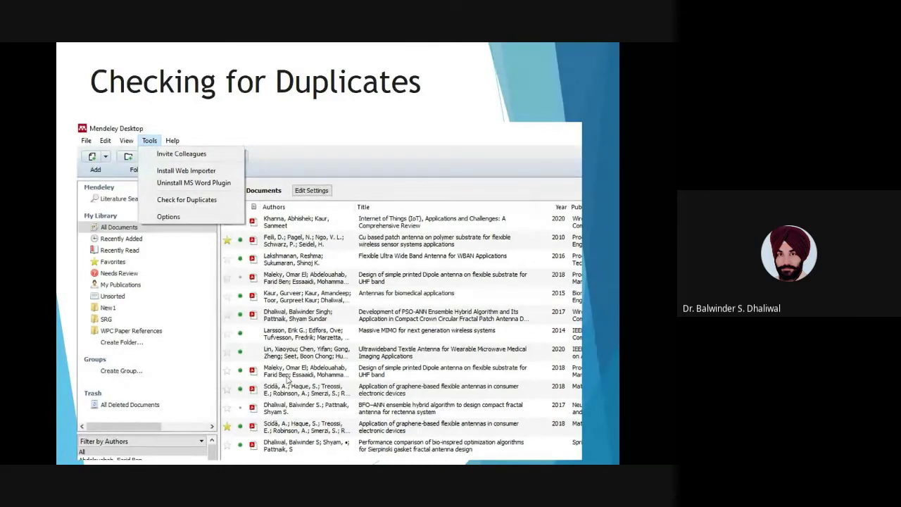
# Step: End the slideshow on the duplicates slide and bring Mendeley Desktop to the front
pyautogui.press('Right')
pyautogui.press('Right')
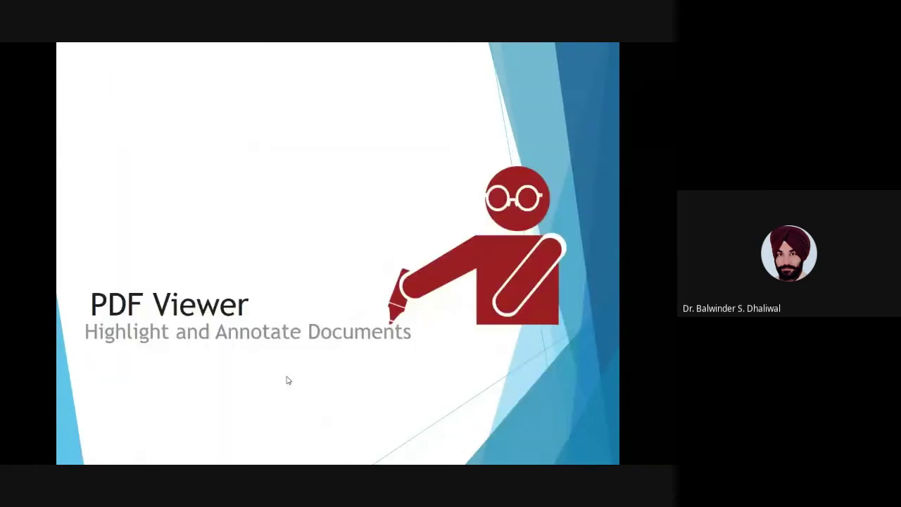
pyautogui.press('Left')
pyautogui.press('Left')
pyautogui.press('Left')
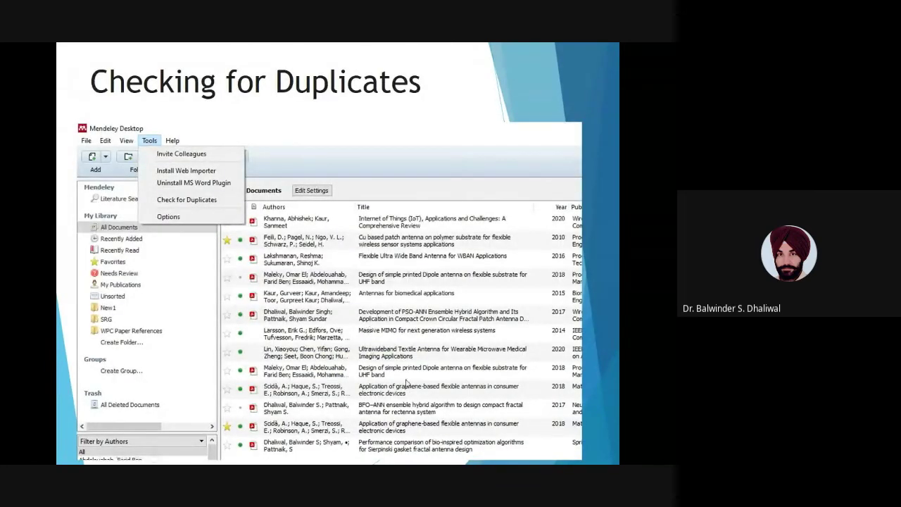
pyautogui.press('Escape')
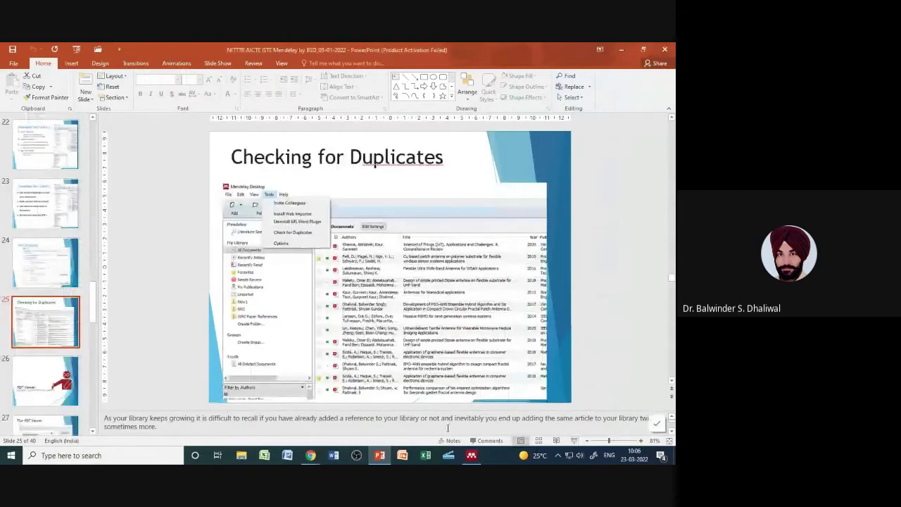
pyautogui.click(472, 455)
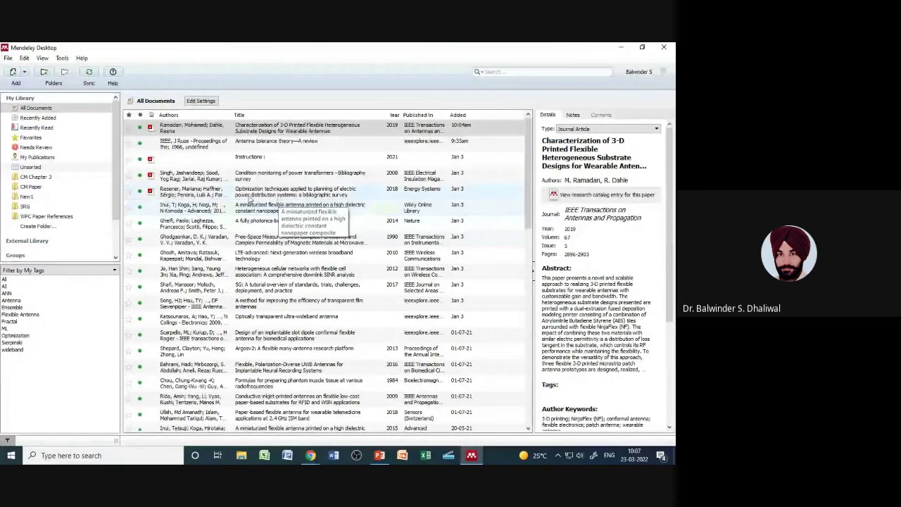
pyautogui.click(39, 117)
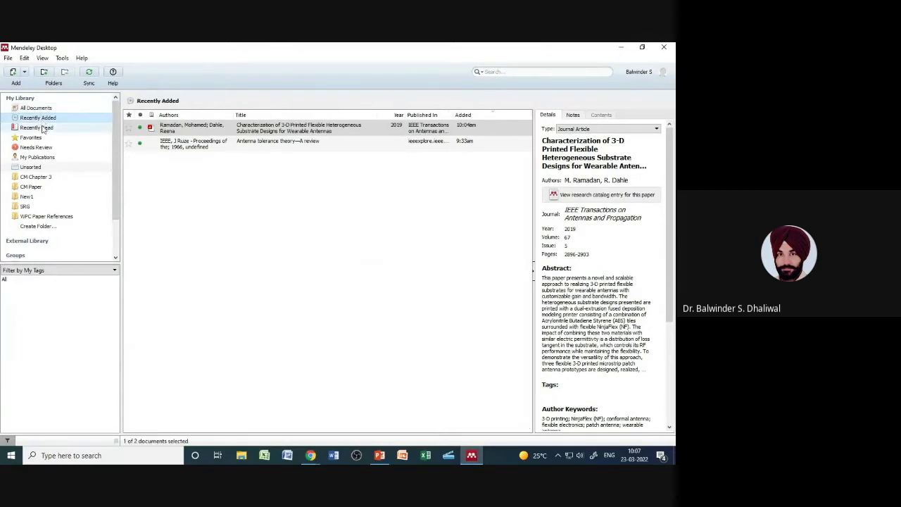
pyautogui.click(36, 128)
pyautogui.click(31, 137)
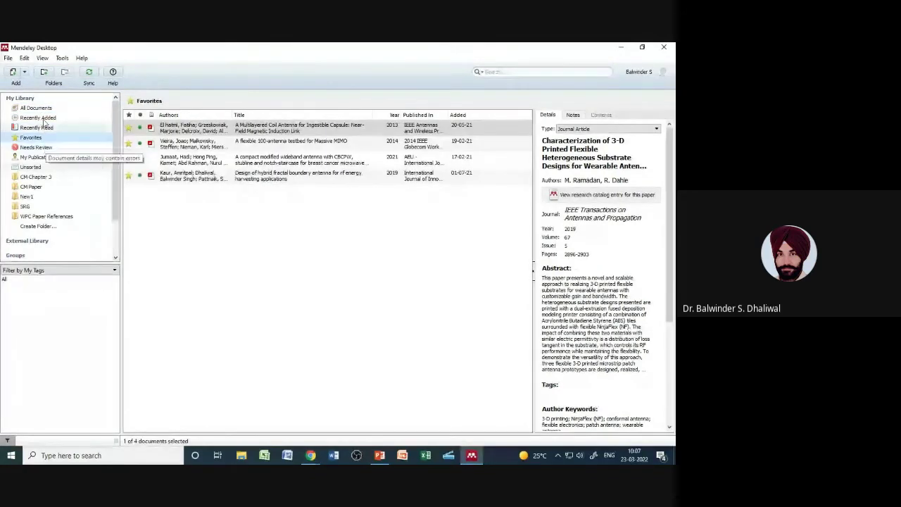
pyautogui.click(26, 108)
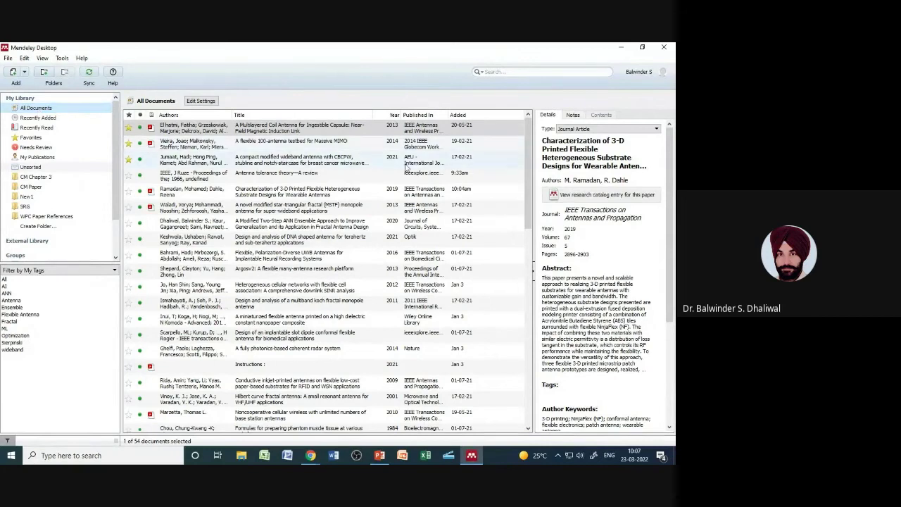
pyautogui.moveTo(526, 149); pyautogui.dragTo(517, 344)
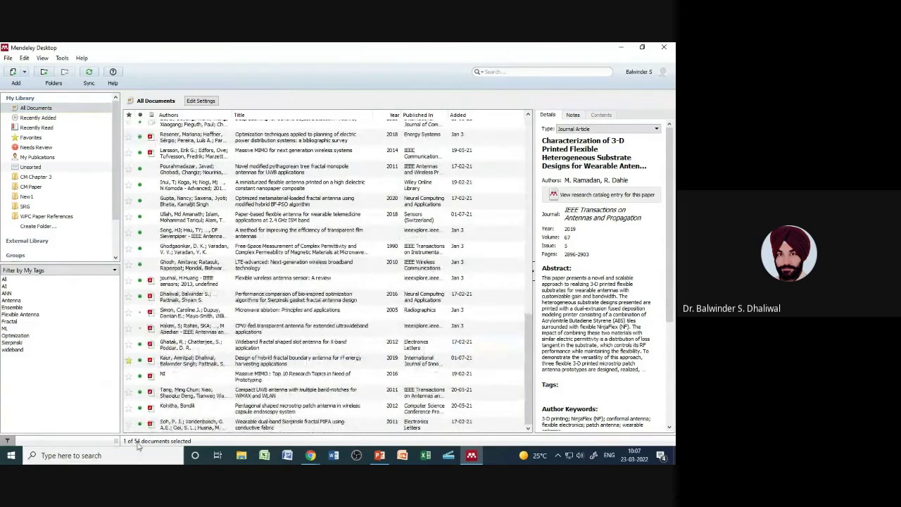
pyautogui.moveTo(530, 369); pyautogui.dragTo(527, 172)
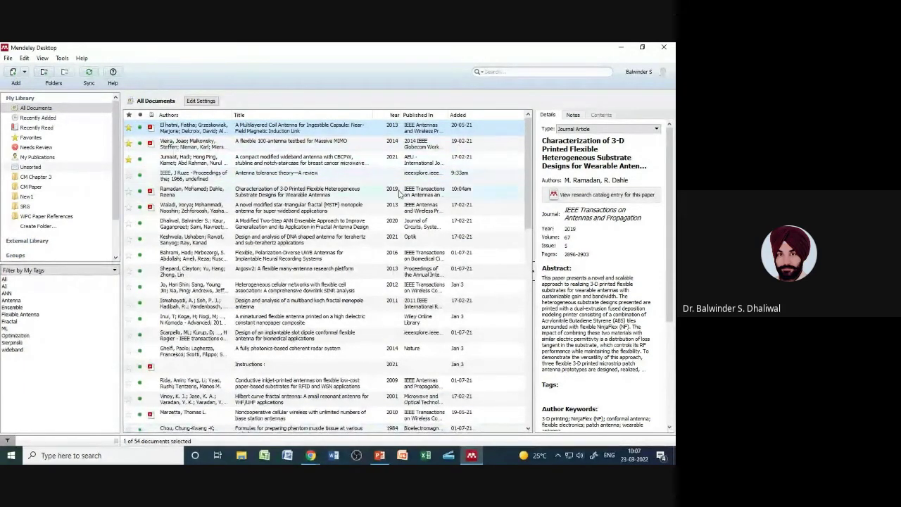
pyautogui.click(35, 119)
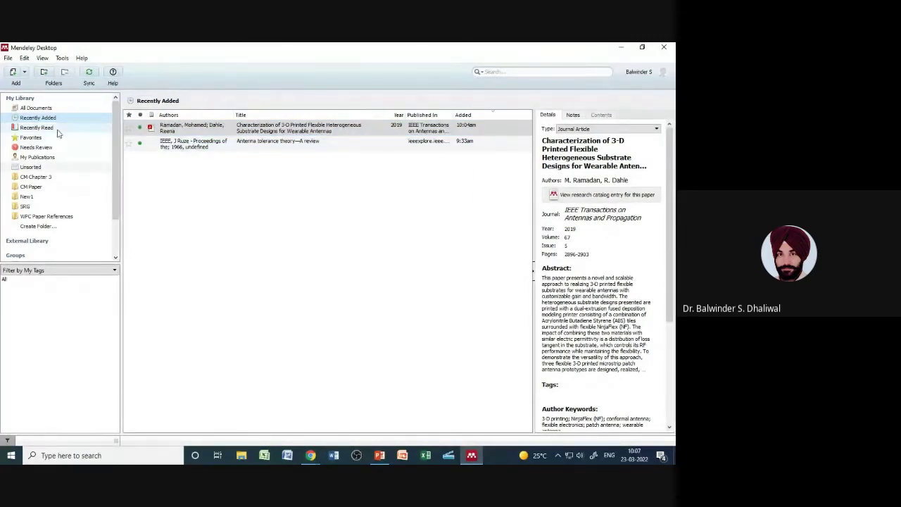
pyautogui.click(38, 127)
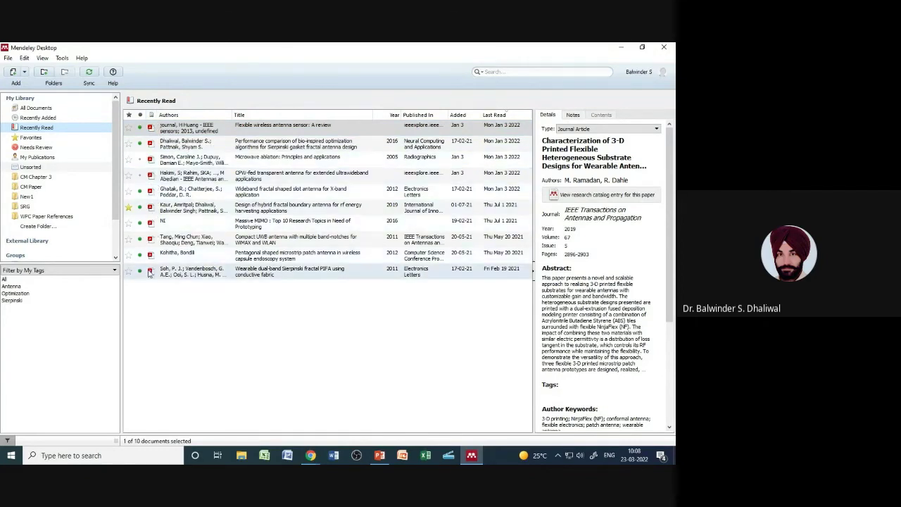
pyautogui.click(42, 108)
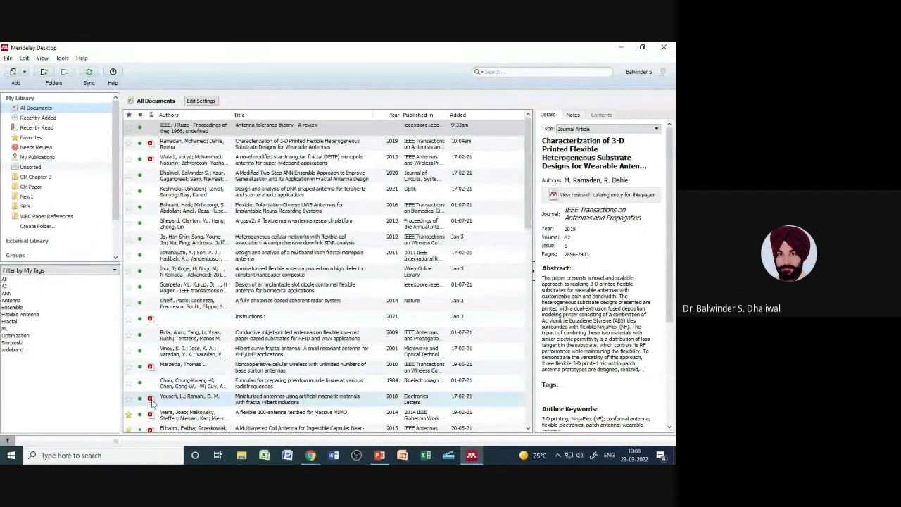
# Step: Open the 3-D printed antenna paper's PDF, then list Recently Read, headed by that paper
pyautogui.doubleClick(170, 146)
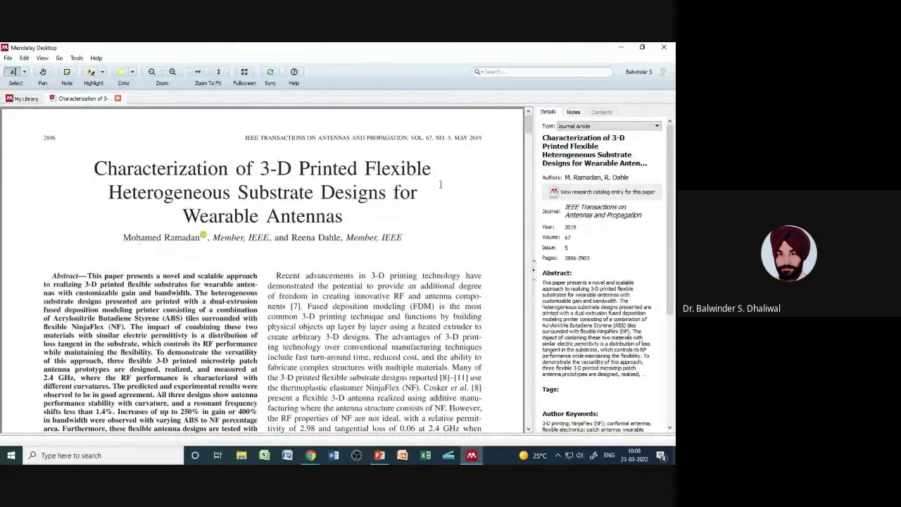
pyautogui.click(26, 98)
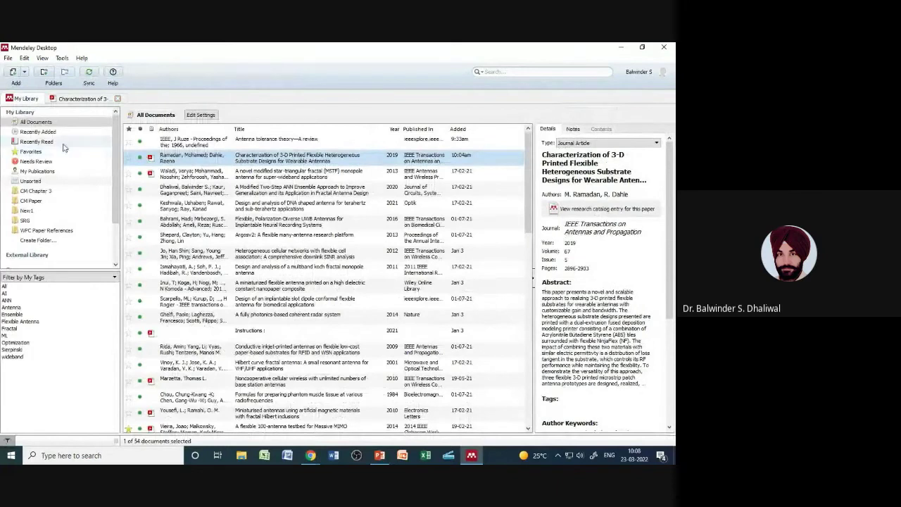
pyautogui.click(37, 142)
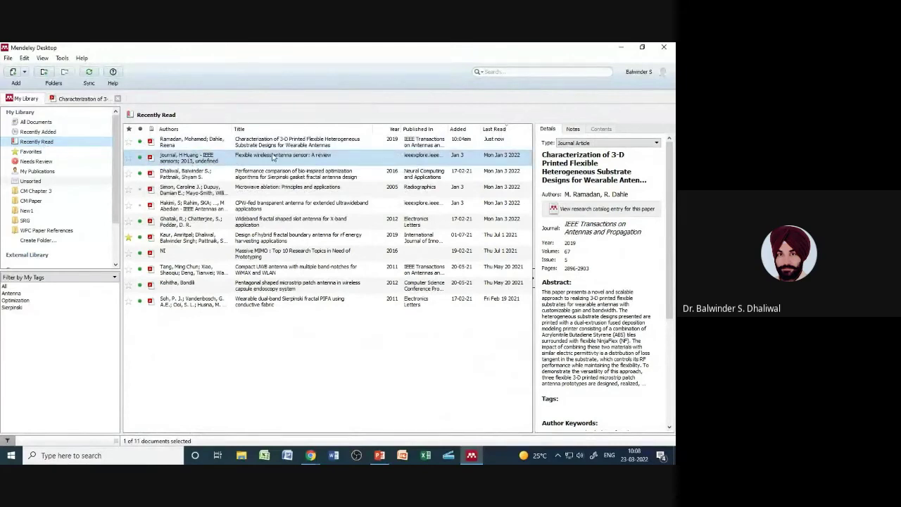
# Step: Browse Favorites, Needs Review, All Documents and Recently Added, ending on Needs Review's 21 documents
pyautogui.click(309, 144)
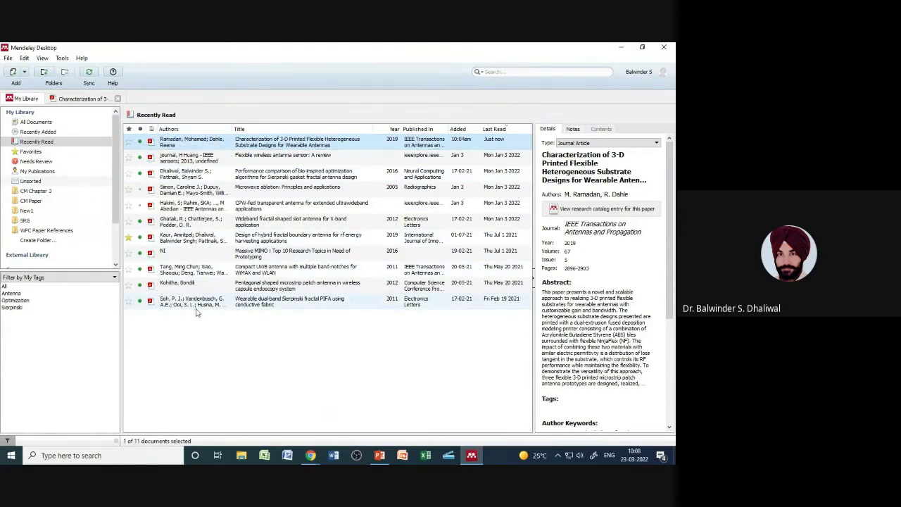
pyautogui.click(42, 153)
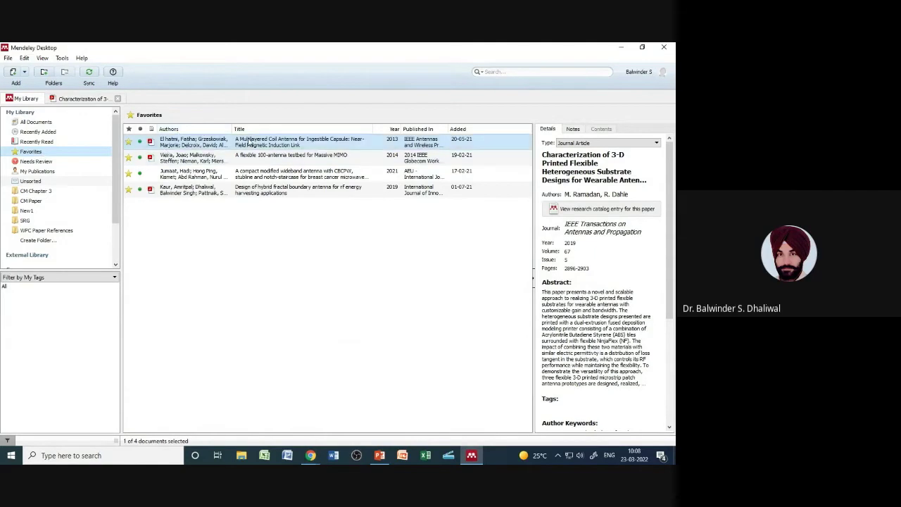
pyautogui.click(53, 164)
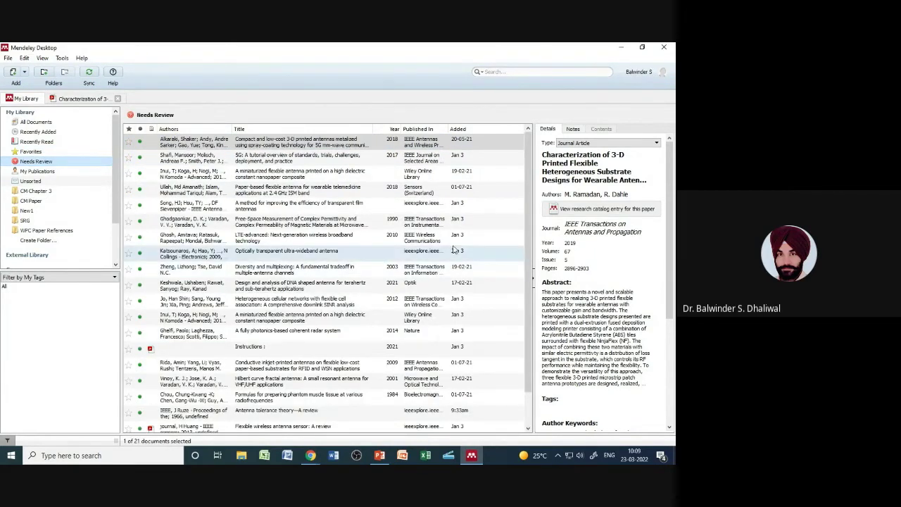
pyautogui.scroll(-1, 525, 259)
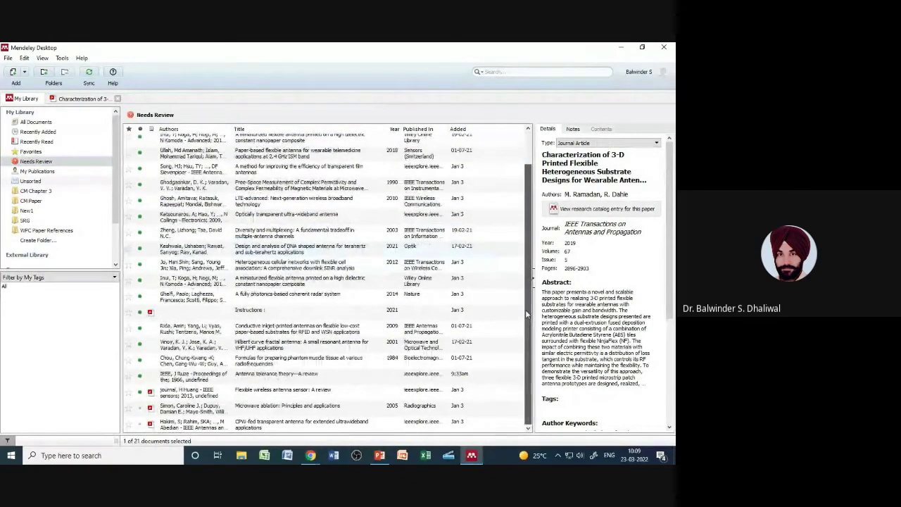
pyautogui.scroll(1, 525, 310)
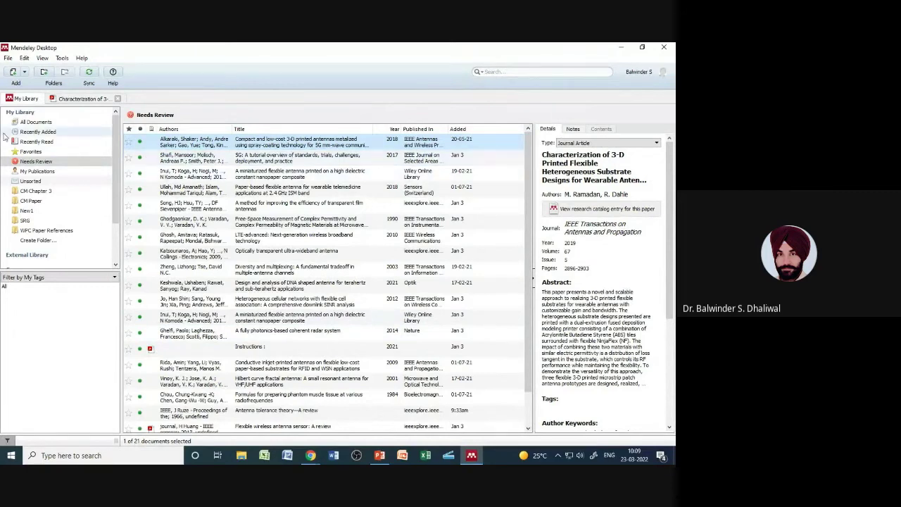
pyautogui.click(34, 122)
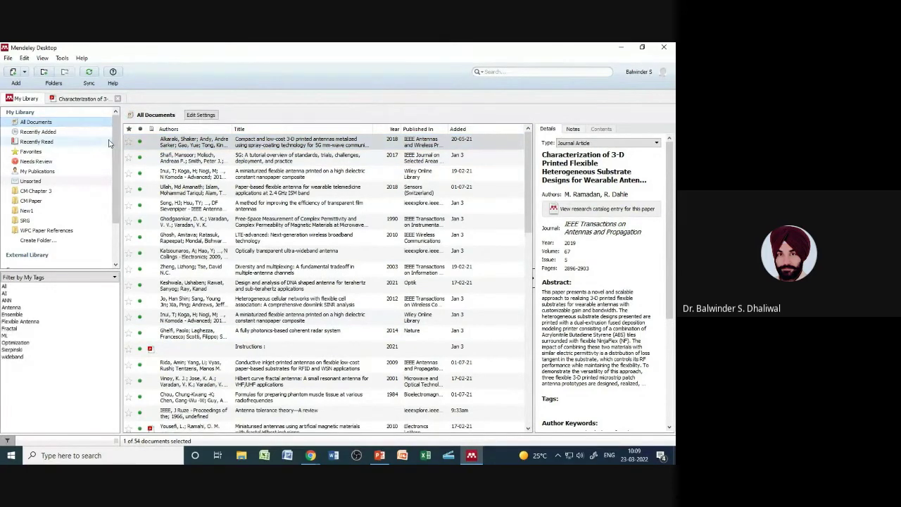
pyautogui.click(44, 134)
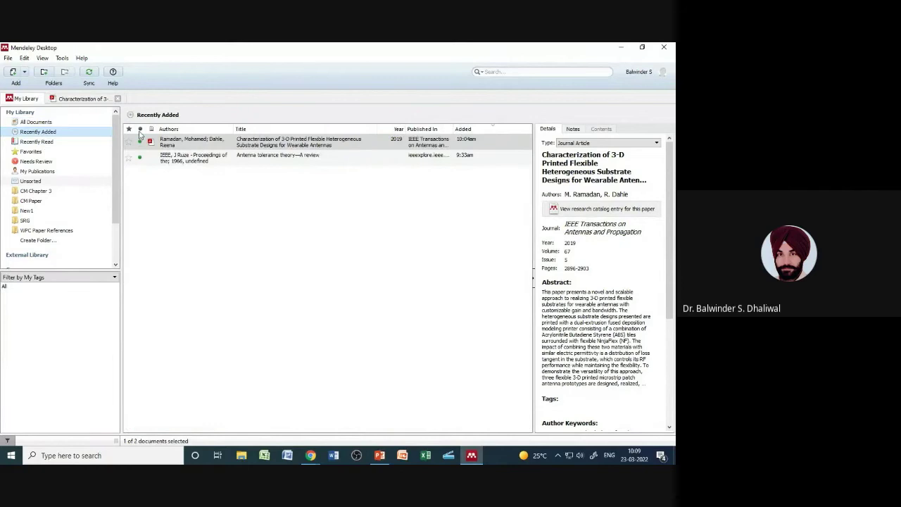
pyautogui.click(44, 163)
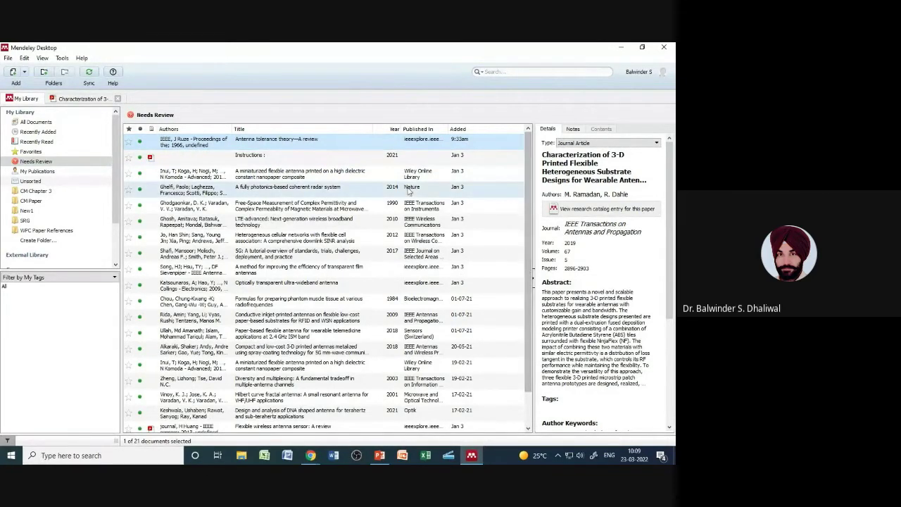
# Step: Select the Antenna Tolerance Theory entry, set its year to 1966 and select its journal name
pyautogui.click(317, 160)
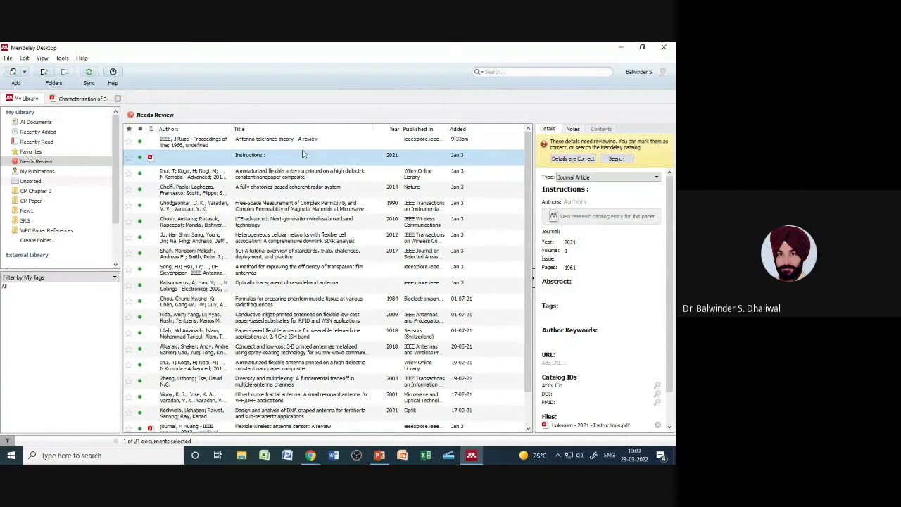
pyautogui.click(290, 144)
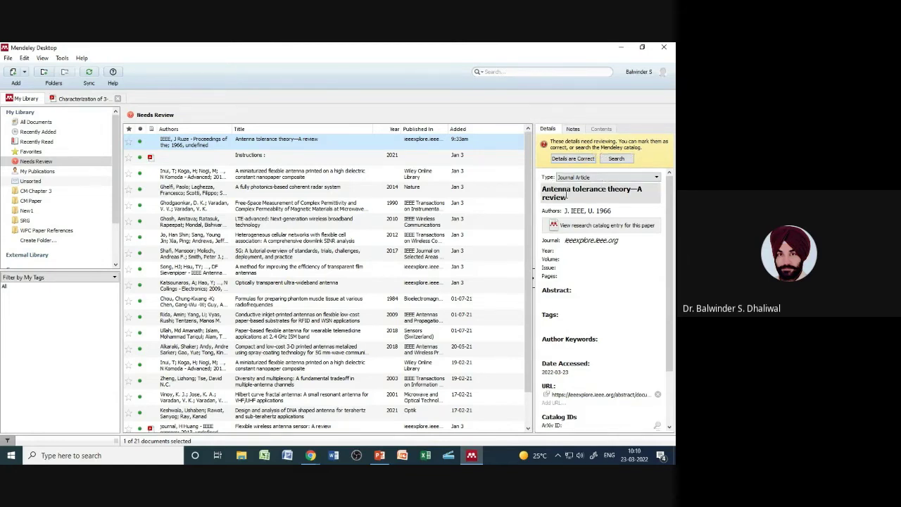
pyautogui.scroll(-3, 672, 239)
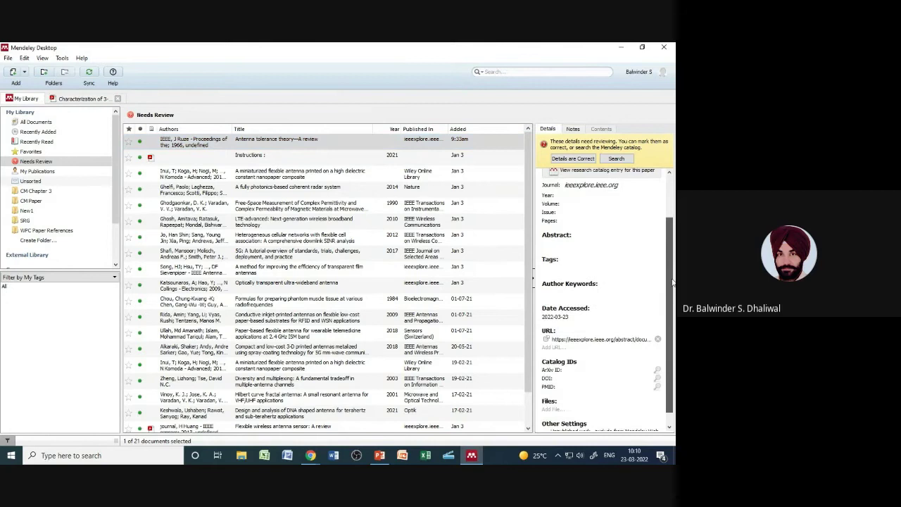
pyautogui.scroll(3, 672, 236)
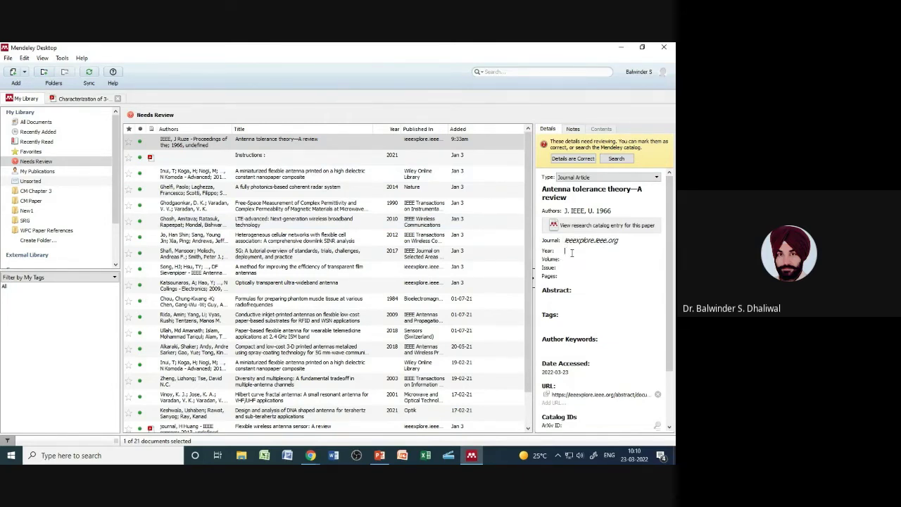
pyautogui.write('66')
pyautogui.click(563, 262)
pyautogui.moveTo(625, 240); pyautogui.dragTo(563, 241)
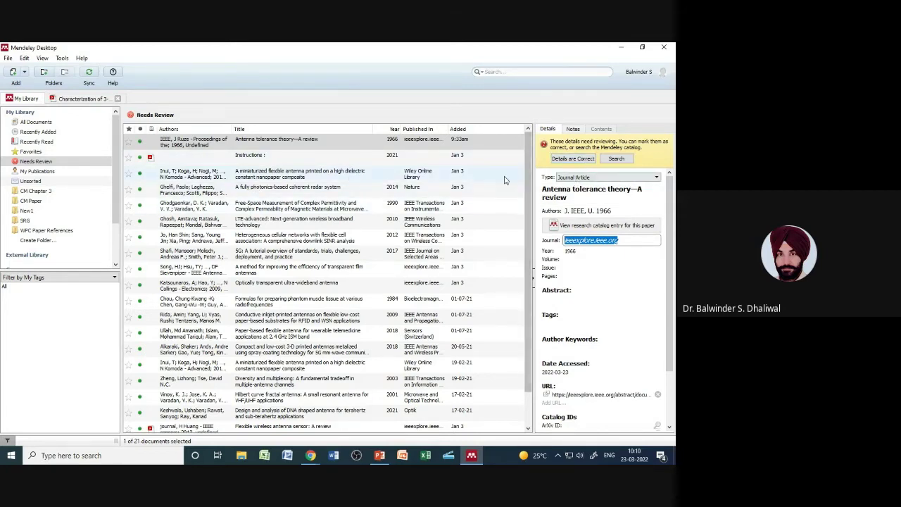
# Step: Look up the entry's details in the catalog, then mark its details as correct
pyautogui.click(617, 159)
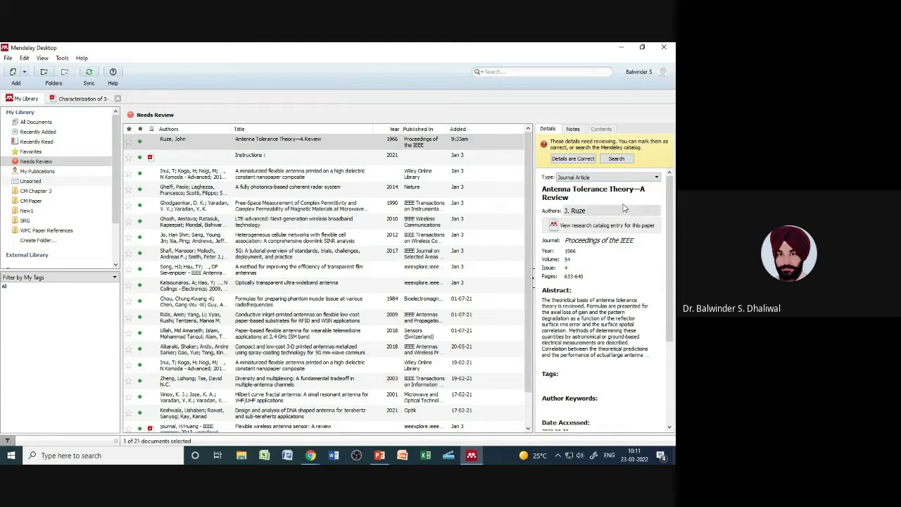
pyautogui.scroll(-5, 607, 287)
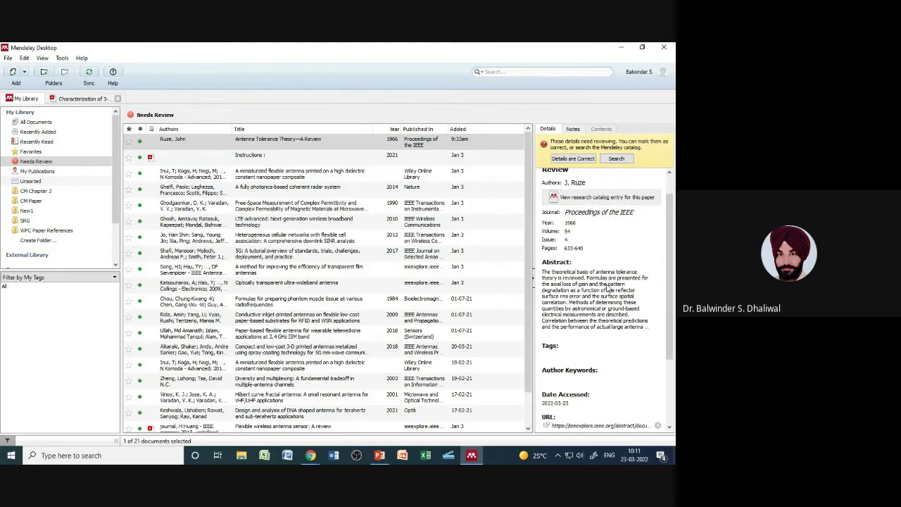
pyautogui.scroll(5, 607, 287)
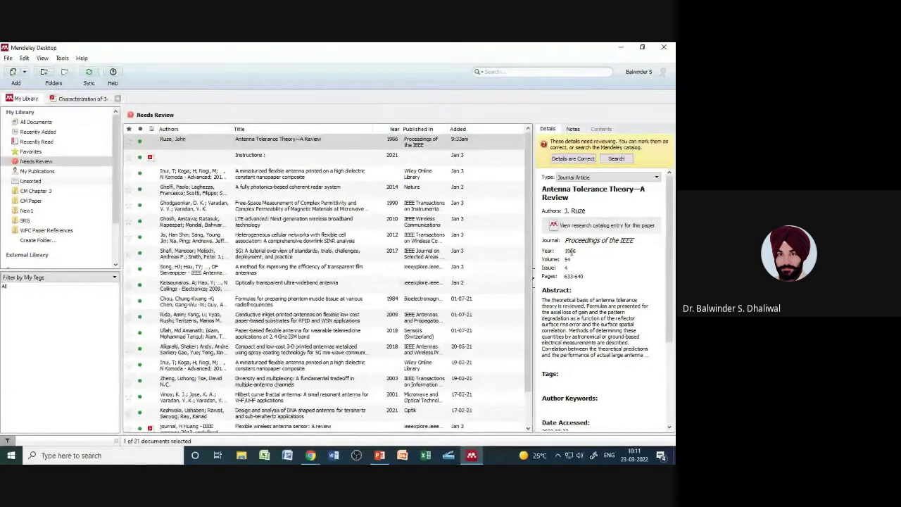
pyautogui.click(573, 159)
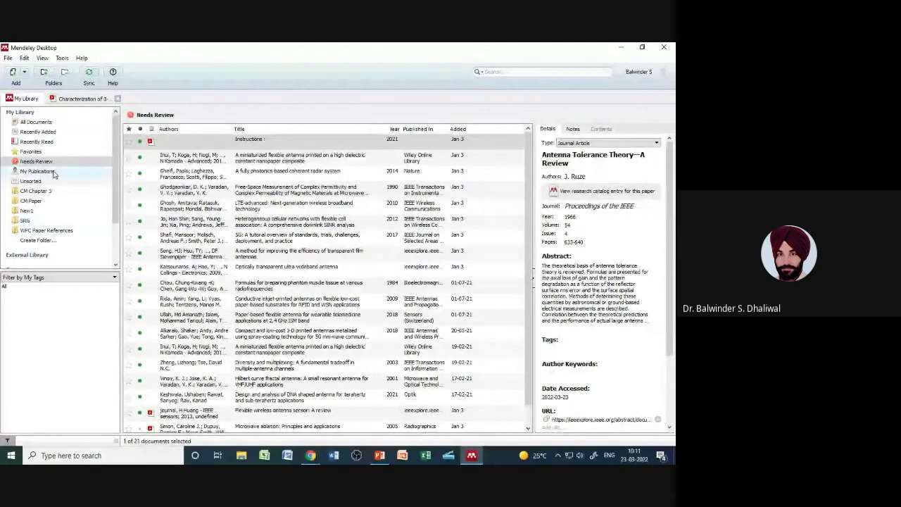
# Step: View the My Publications collection, then list the Unsorted documents
pyautogui.click(36, 171)
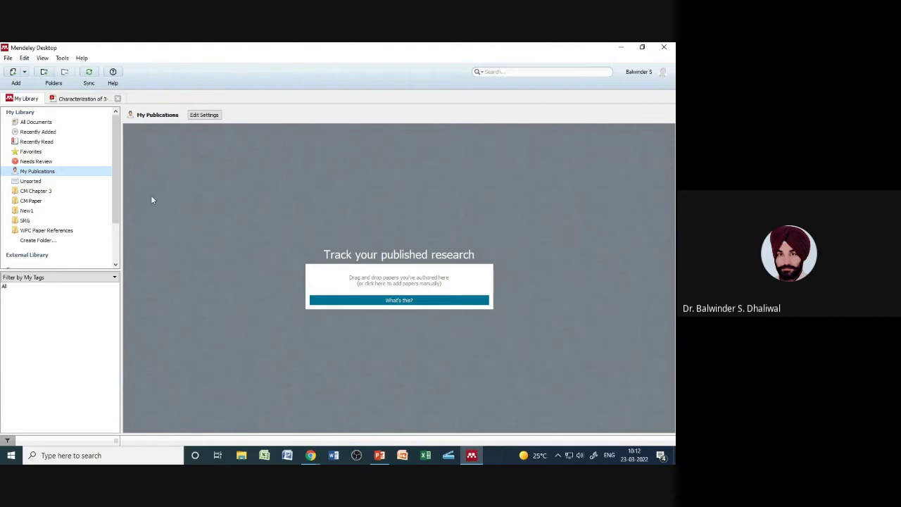
pyautogui.click(31, 182)
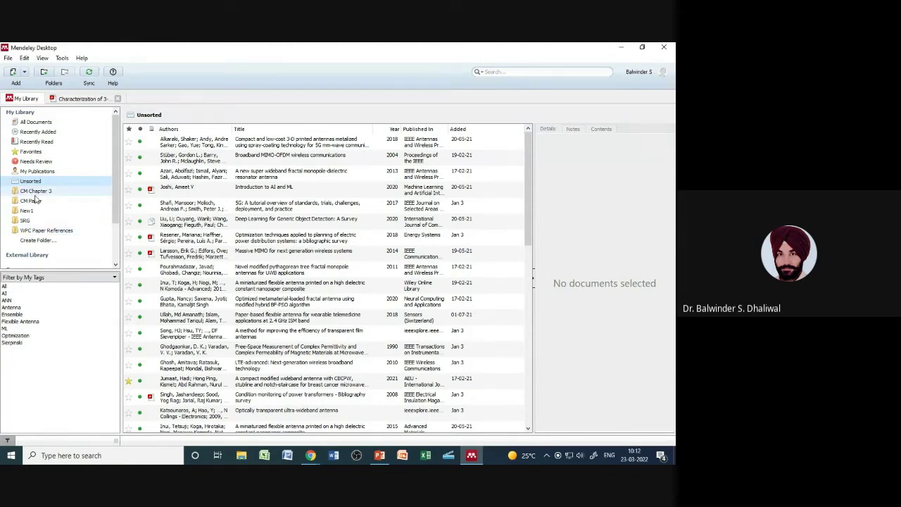
# Step: Drag slightly within the sidebar's folder list just below Unsorted
pyautogui.moveTo(118, 198)
pyautogui.mouseDown()
pyautogui.moveTo(117, 220)
pyautogui.moveTo(117, 202)
pyautogui.mouseUp()
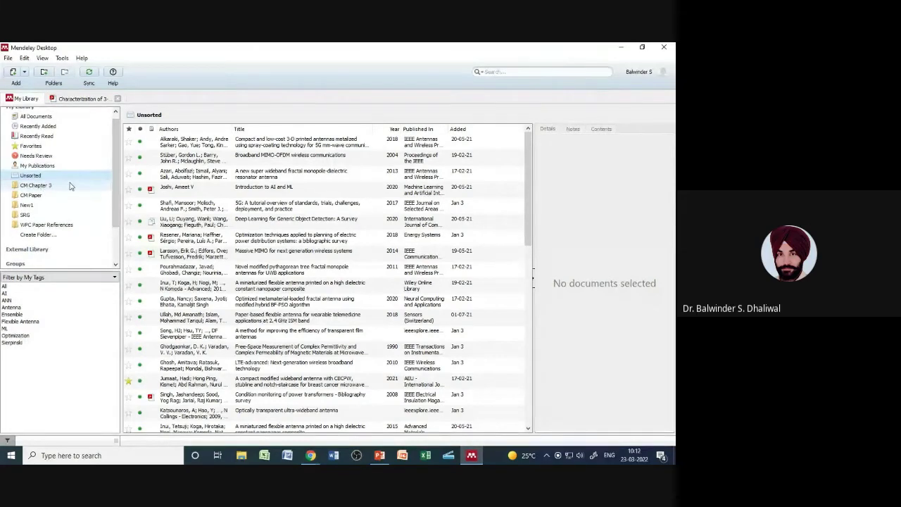
pyautogui.click(45, 186)
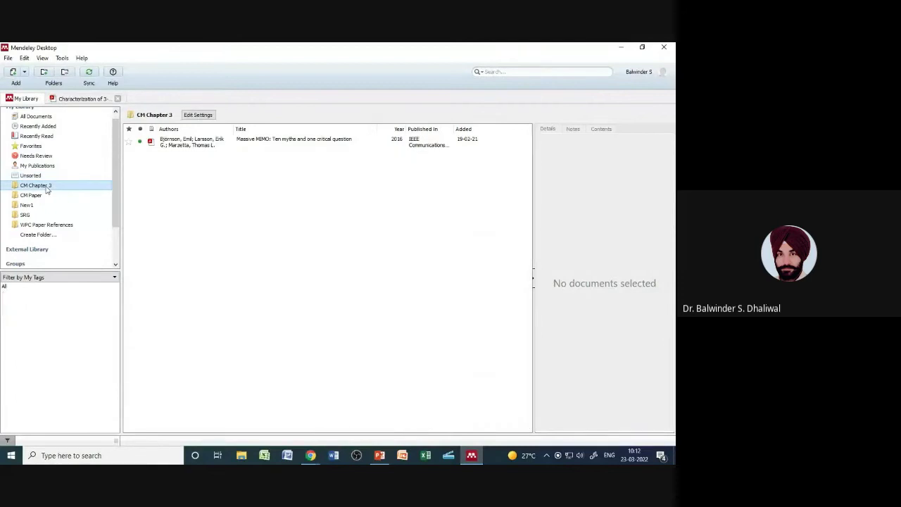
pyautogui.click(41, 196)
pyautogui.click(38, 205)
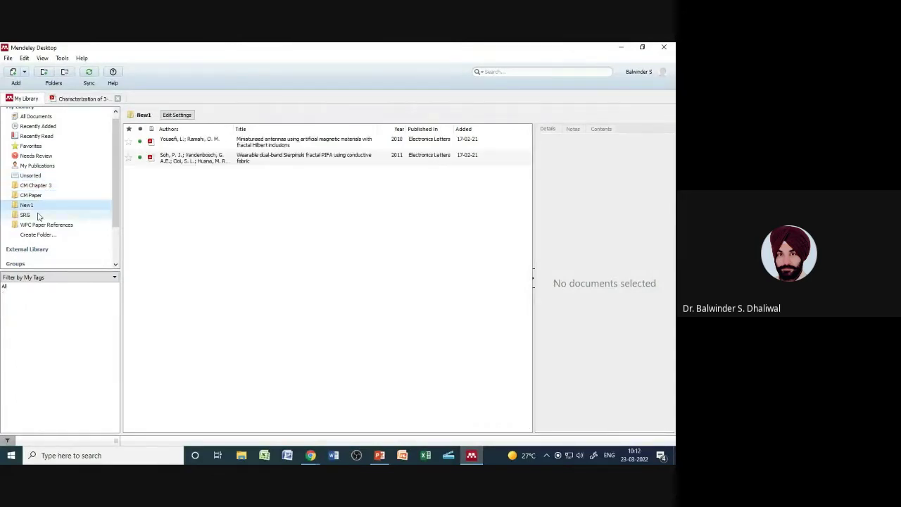
pyautogui.click(36, 215)
pyautogui.click(36, 223)
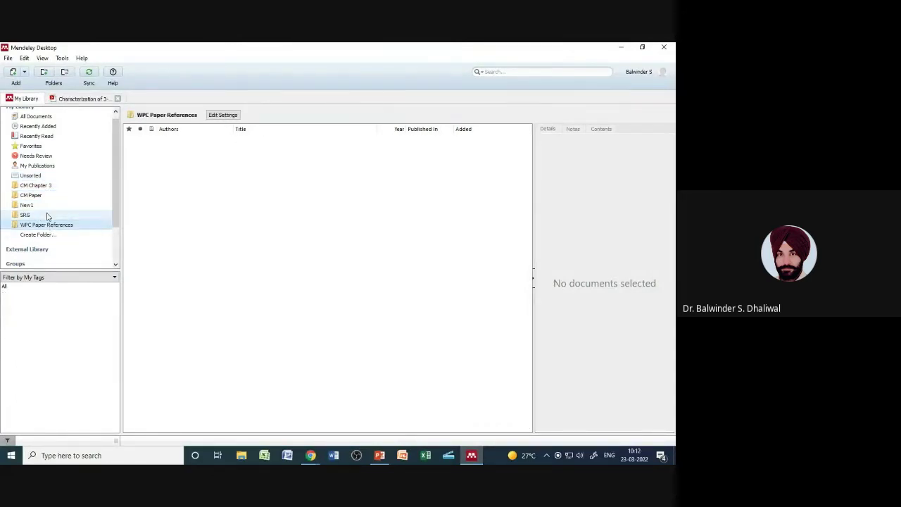
pyautogui.click(47, 215)
pyautogui.click(46, 204)
pyautogui.click(48, 195)
pyautogui.click(48, 187)
pyautogui.click(39, 176)
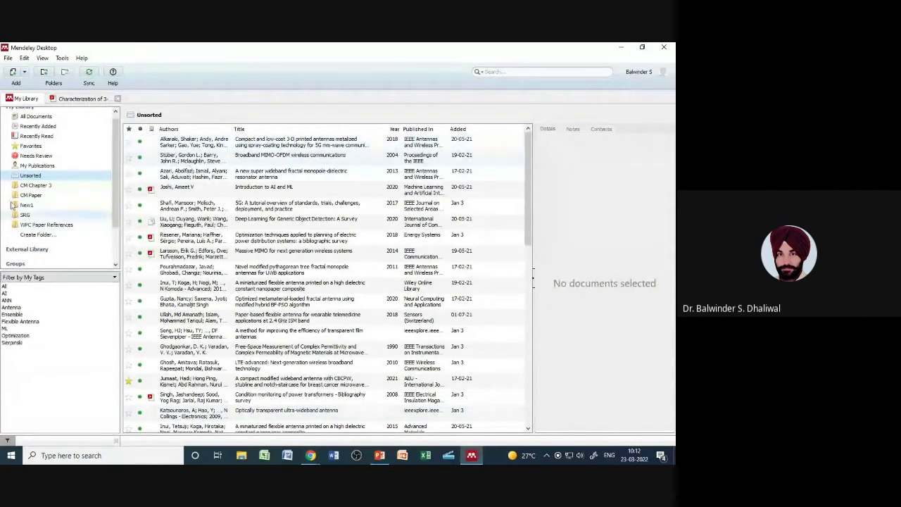
pyautogui.scroll(-2, 116, 181)
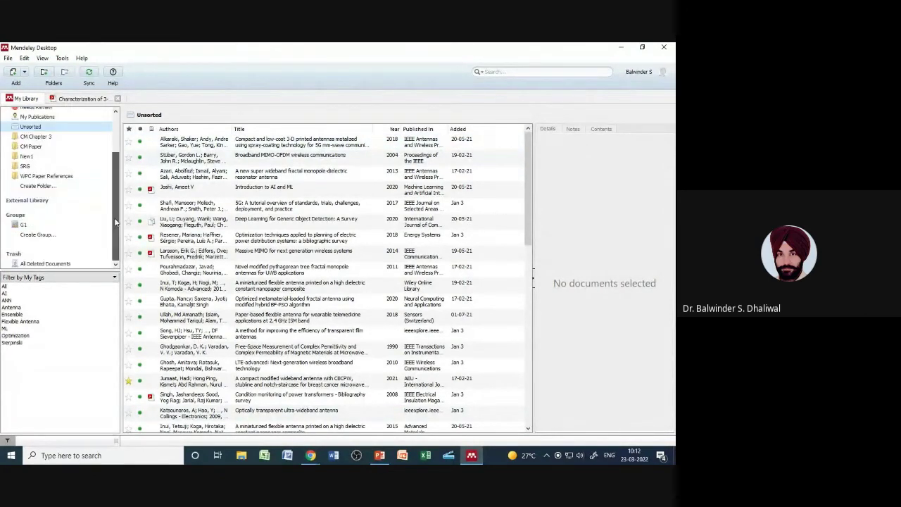
pyautogui.scroll(2, 71, 188)
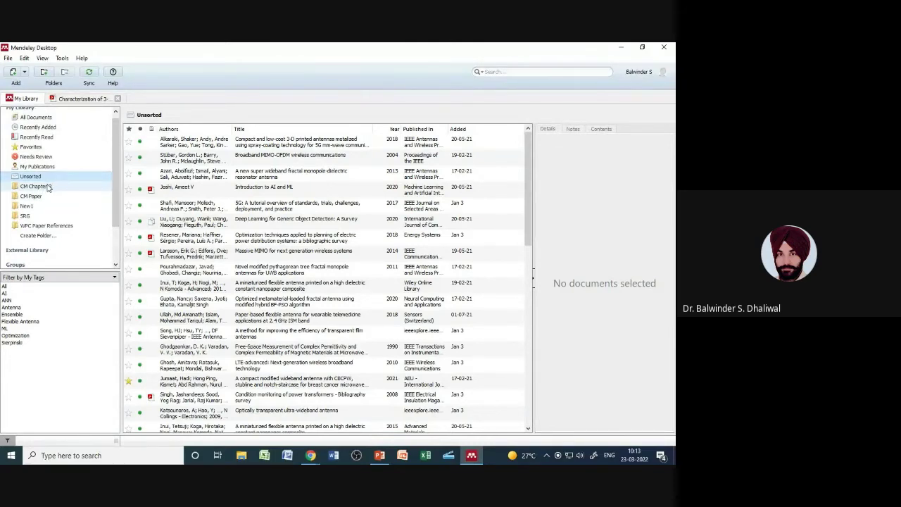
# Step: Check folders CM Chapter 3, CM Paper, New1, SRG and WPC Paper References, then All Documents
pyautogui.click(48, 187)
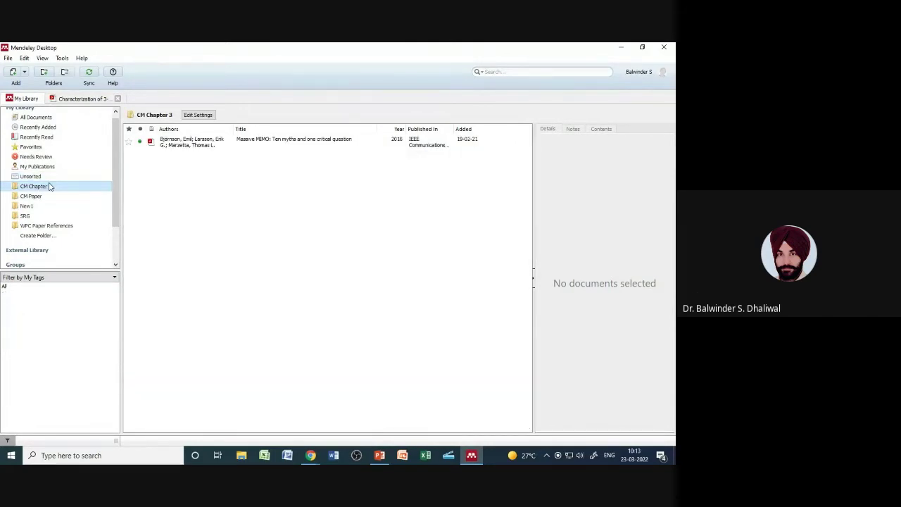
pyautogui.click(45, 199)
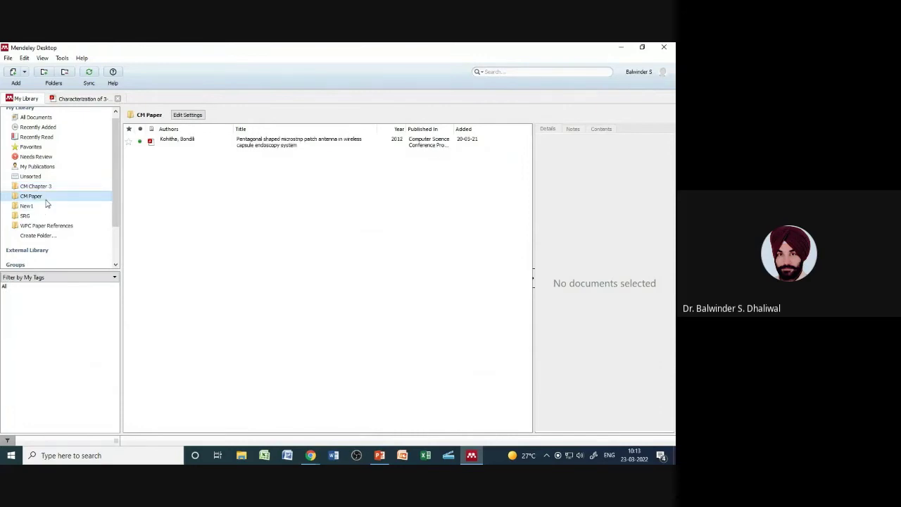
pyautogui.click(45, 206)
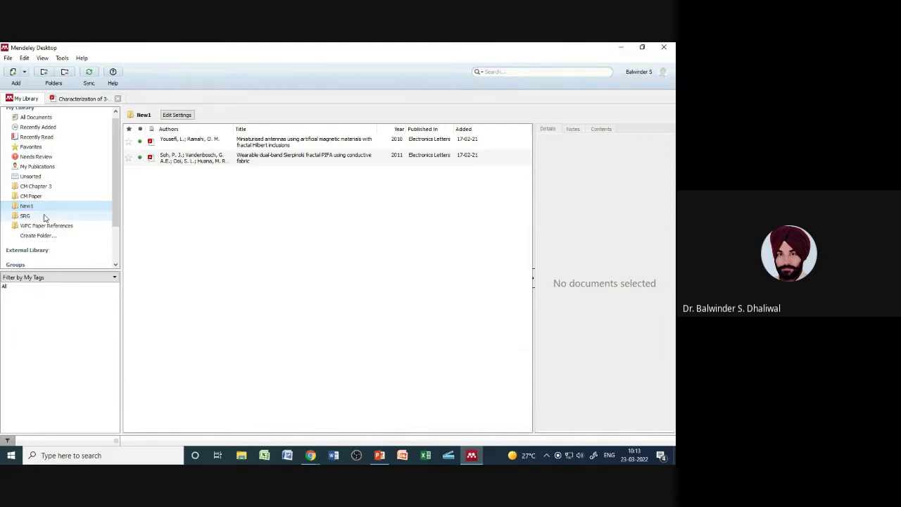
pyautogui.click(44, 216)
pyautogui.click(49, 226)
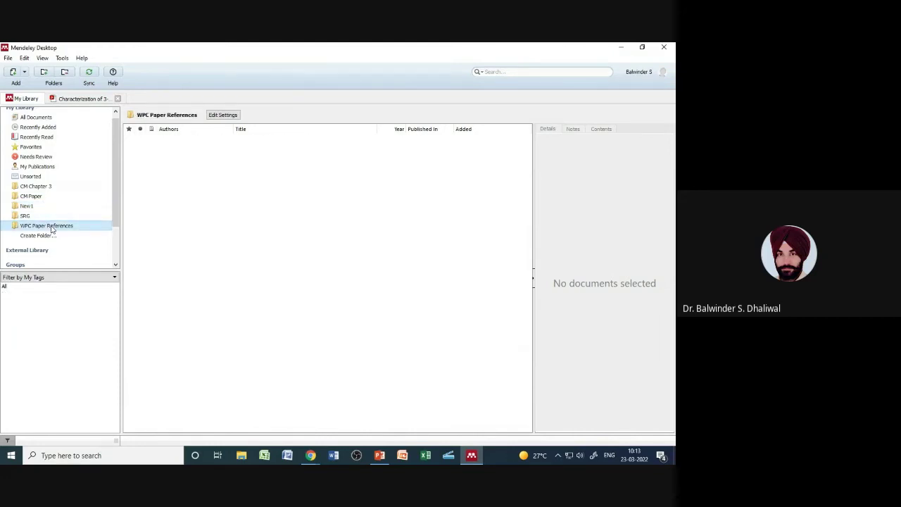
pyautogui.click(37, 118)
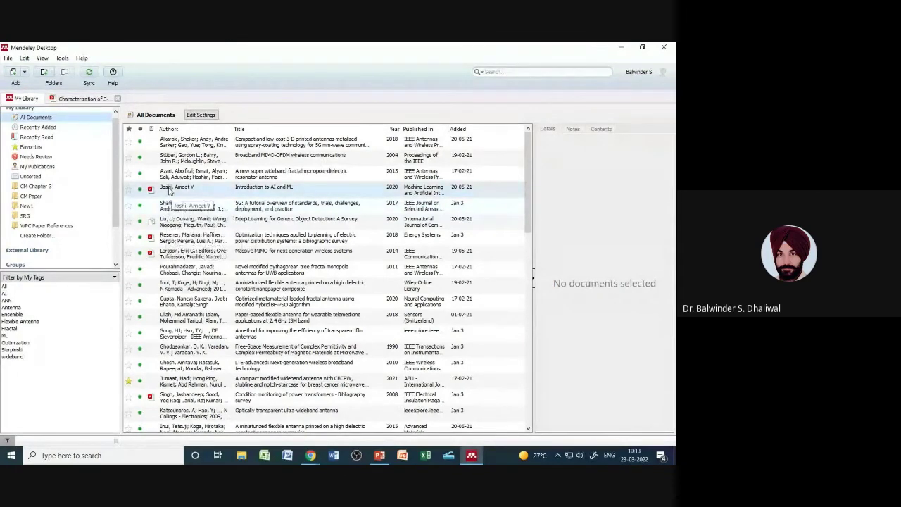
pyautogui.click(72, 195)
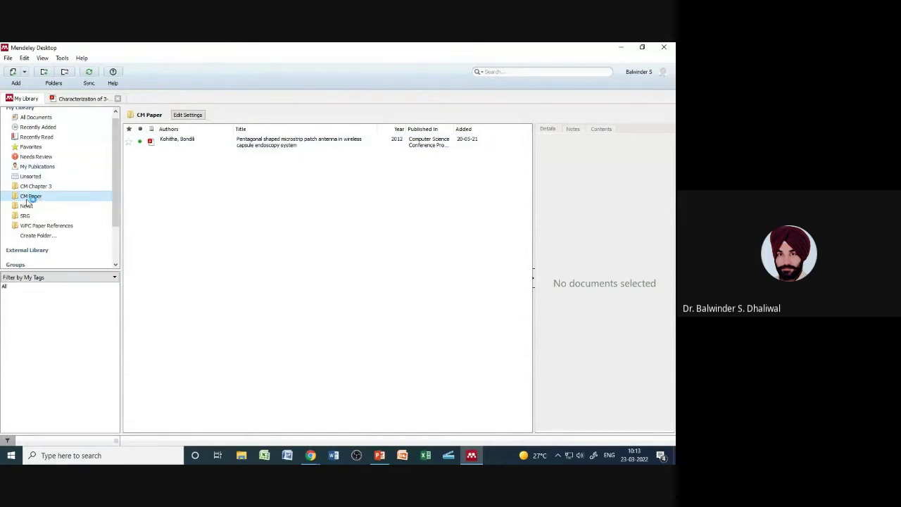
pyautogui.click(37, 118)
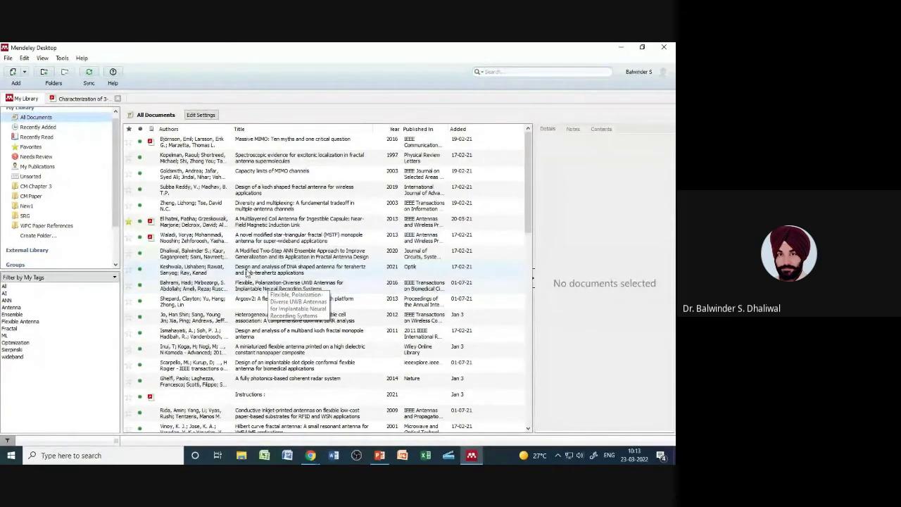
# Step: Drag the Multilayered Coil Antenna paper onto CM Paper and check the folder's contents
pyautogui.click(175, 223)
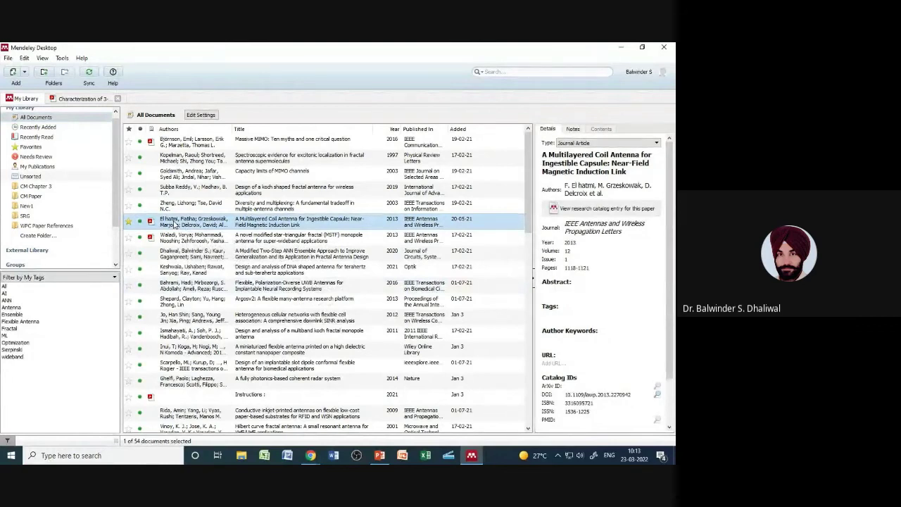
pyautogui.moveTo(170, 224); pyautogui.dragTo(32, 198)
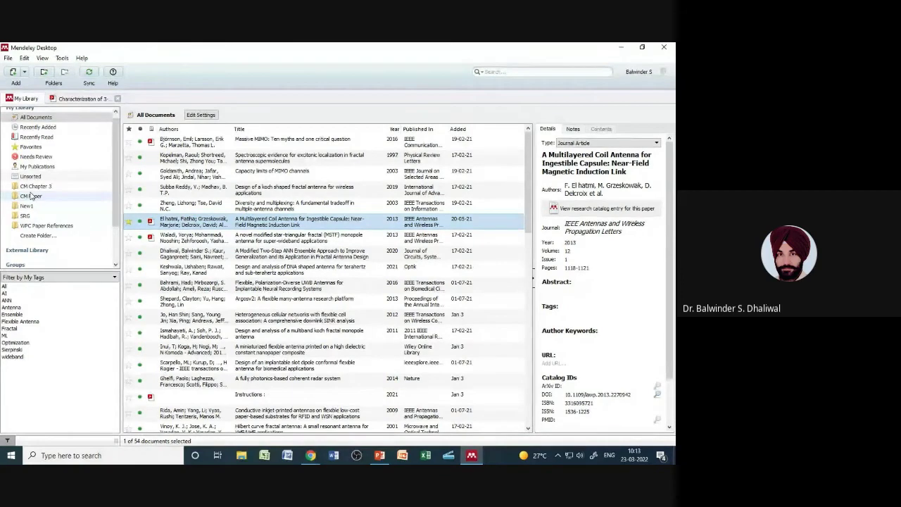
pyautogui.click(31, 197)
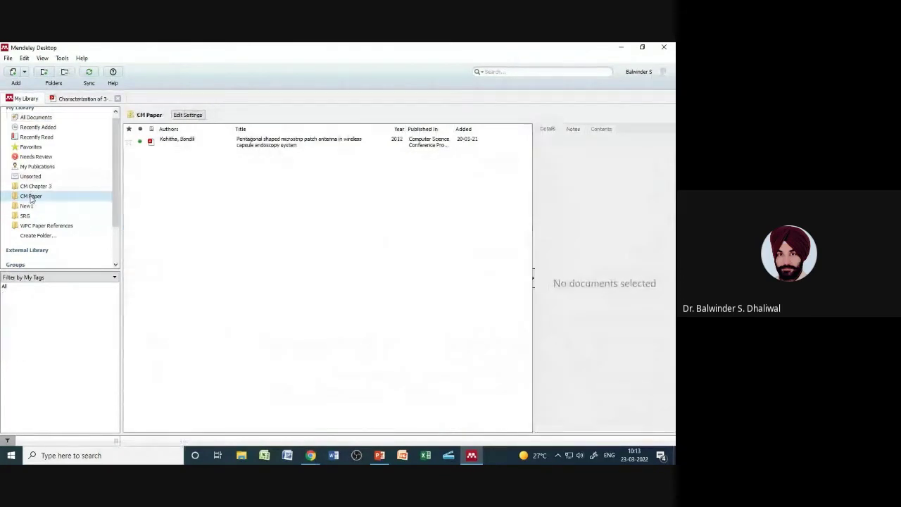
pyautogui.click(38, 118)
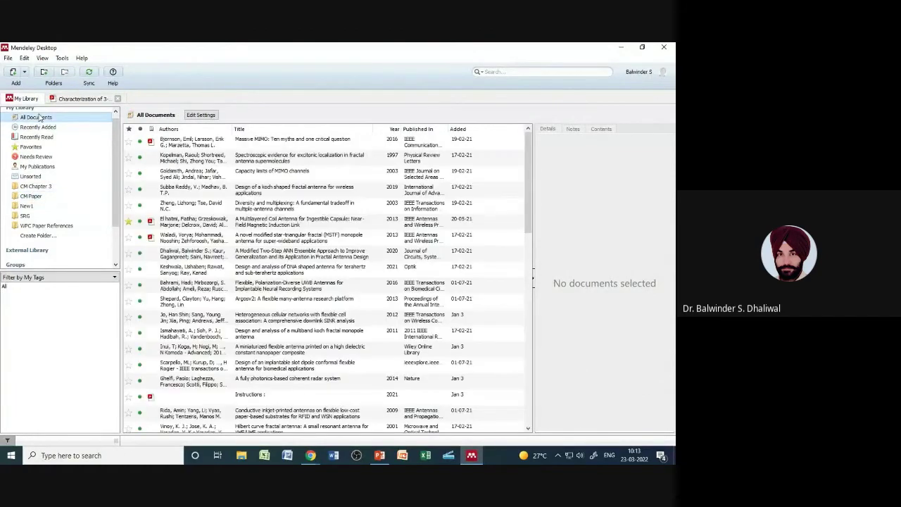
# Step: Retry filing the coil antenna paper into CM Paper, then open its PDF from All Documents
pyautogui.click(171, 221)
pyautogui.moveTo(171, 222); pyautogui.dragTo(20, 199)
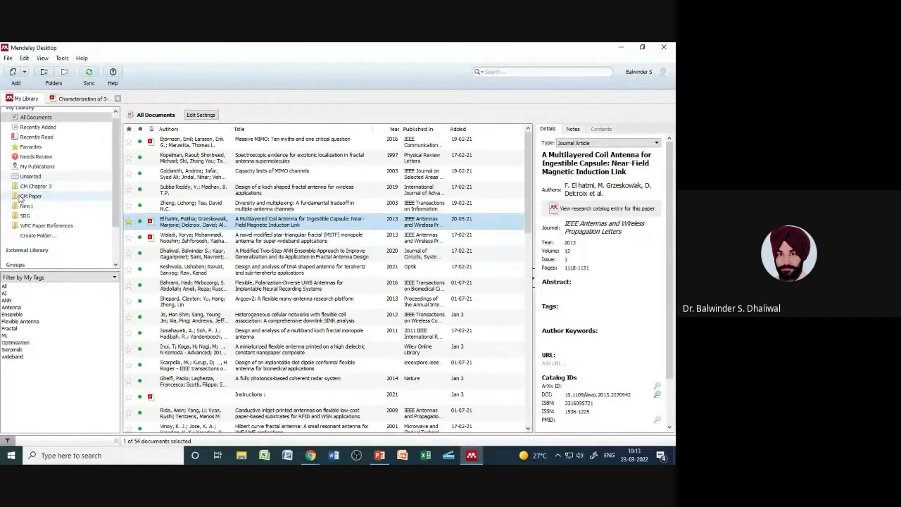
pyautogui.click(21, 197)
pyautogui.click(49, 117)
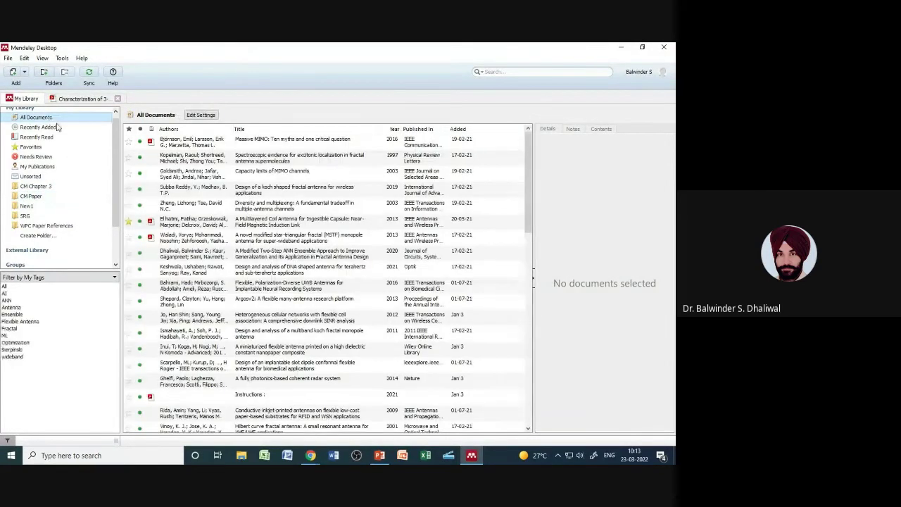
pyautogui.click(163, 222)
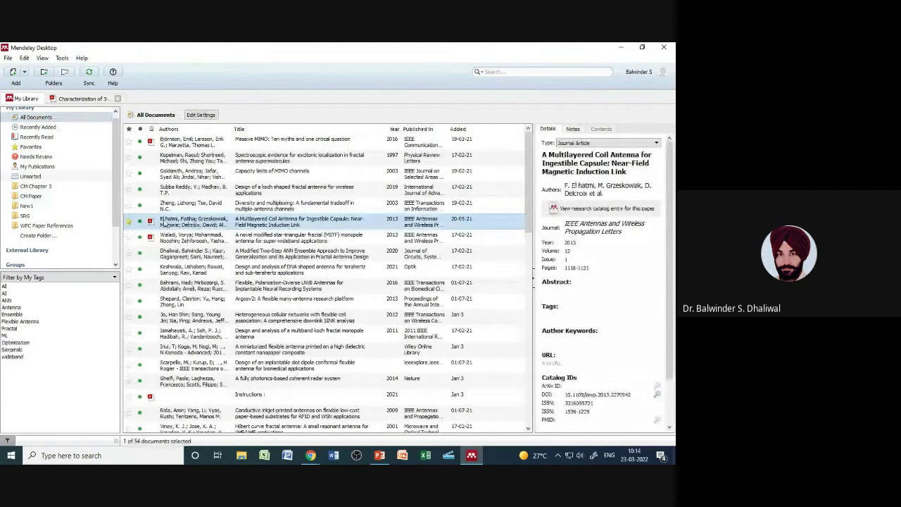
pyautogui.click(150, 222)
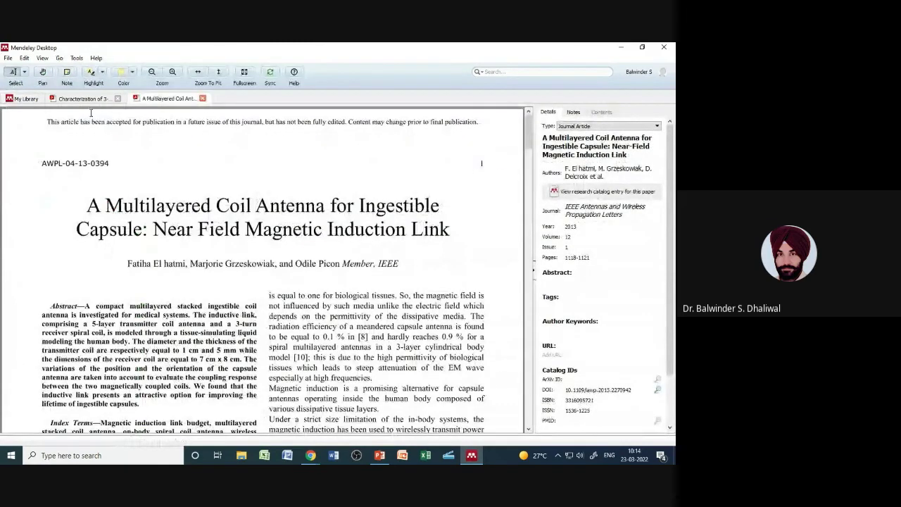
# Step: Close the coil antenna PDF and drag the paper into CM Paper, now holding two papers
pyautogui.click(202, 99)
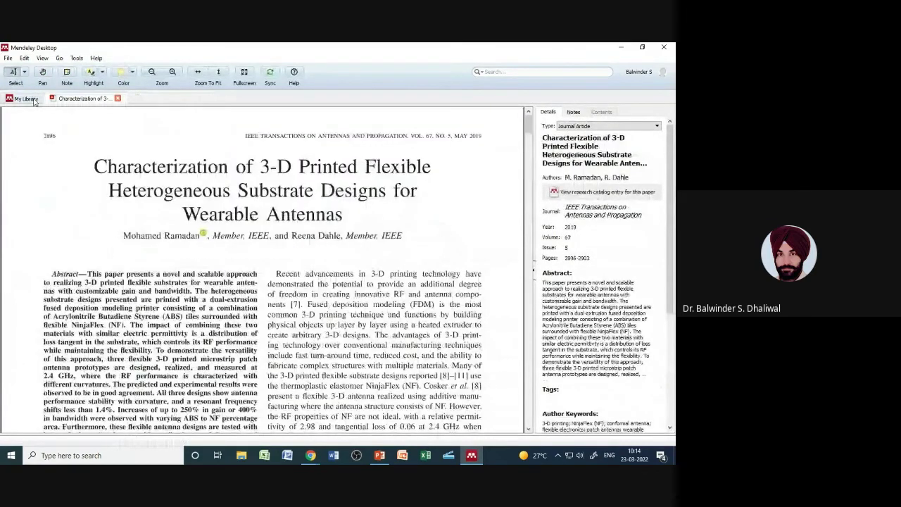
pyautogui.click(31, 99)
pyautogui.moveTo(178, 224); pyautogui.dragTo(71, 195)
pyautogui.click(69, 198)
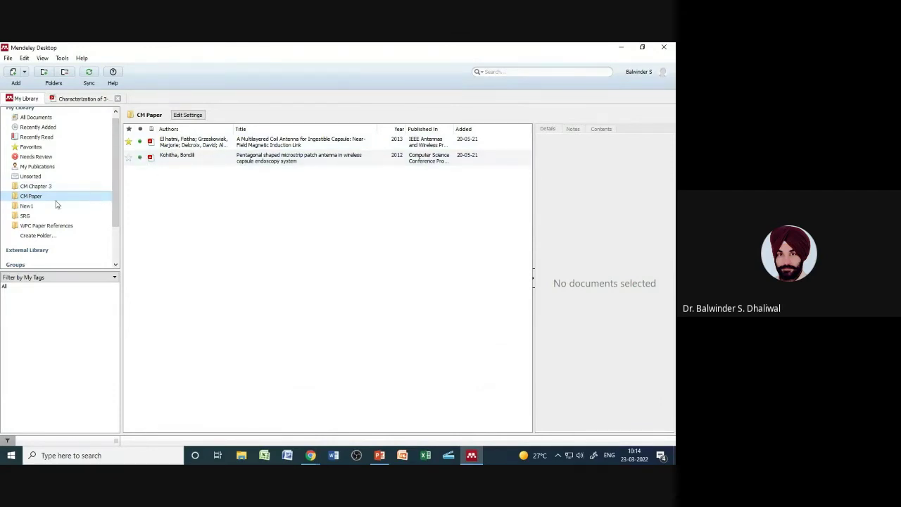
pyautogui.click(47, 178)
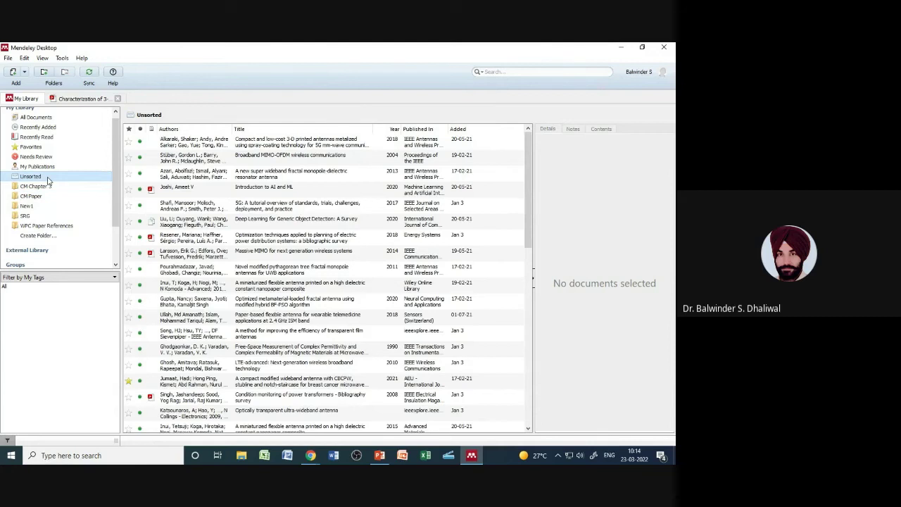
pyautogui.click(51, 118)
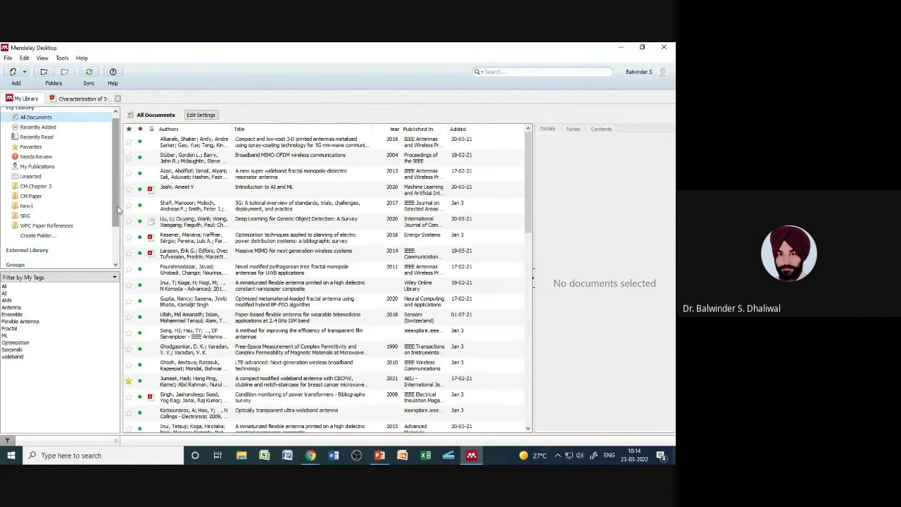
pyautogui.moveTo(118, 209); pyautogui.dragTo(115, 260)
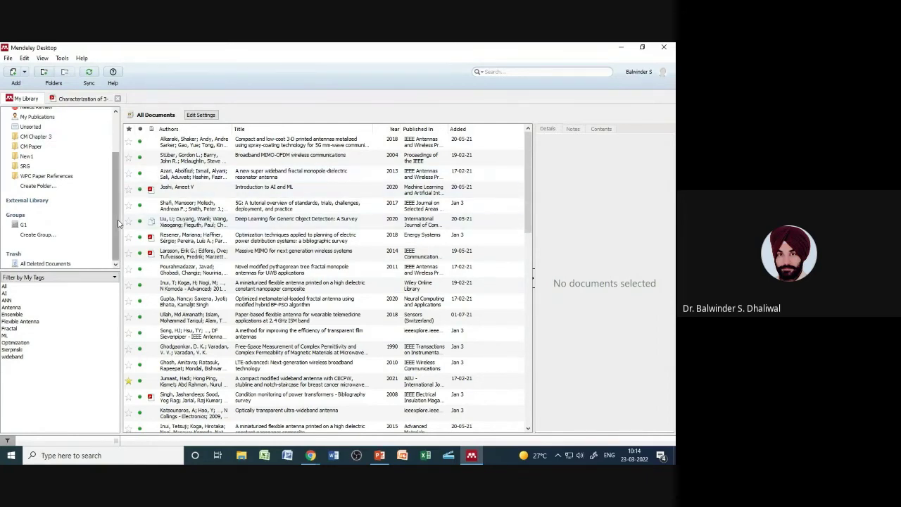
pyautogui.moveTo(119, 223); pyautogui.dragTo(125, 139)
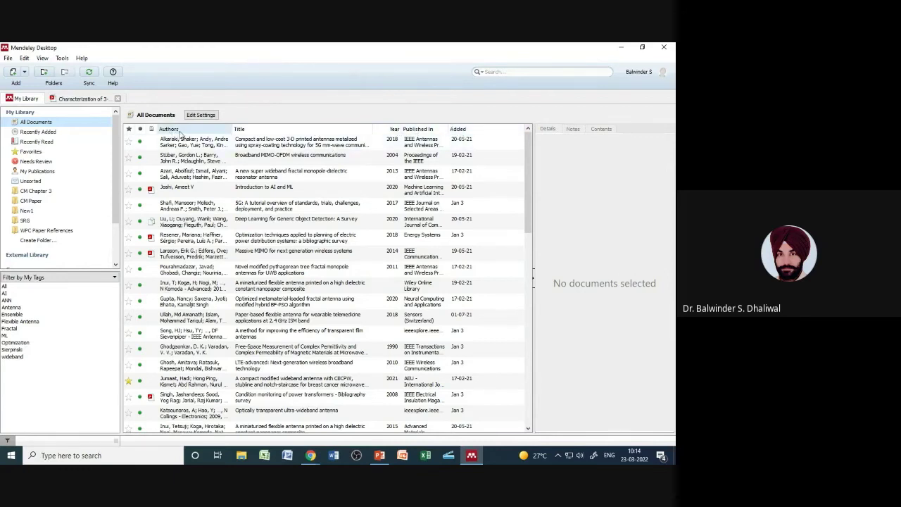
# Step: Sort the list by authors (toggling A–Z and Z–A), then by title and year, reversed
pyautogui.click(186, 131)
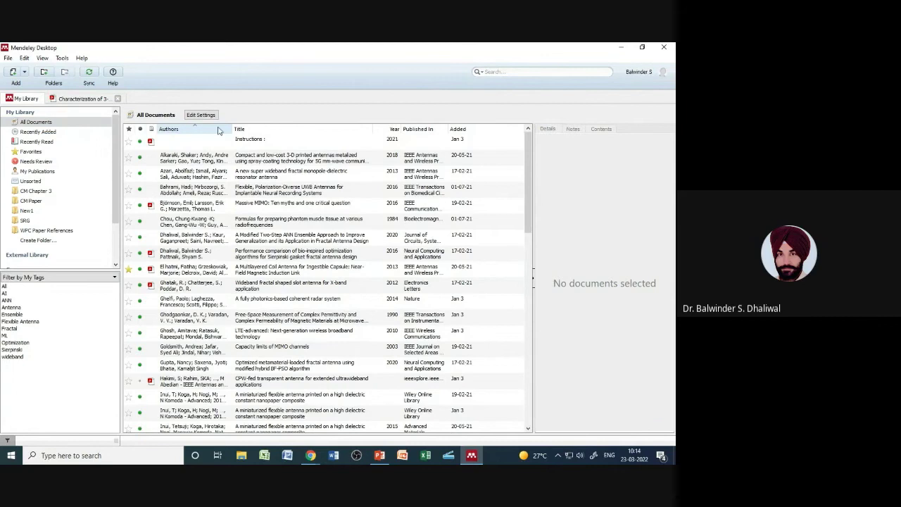
pyautogui.click(190, 130)
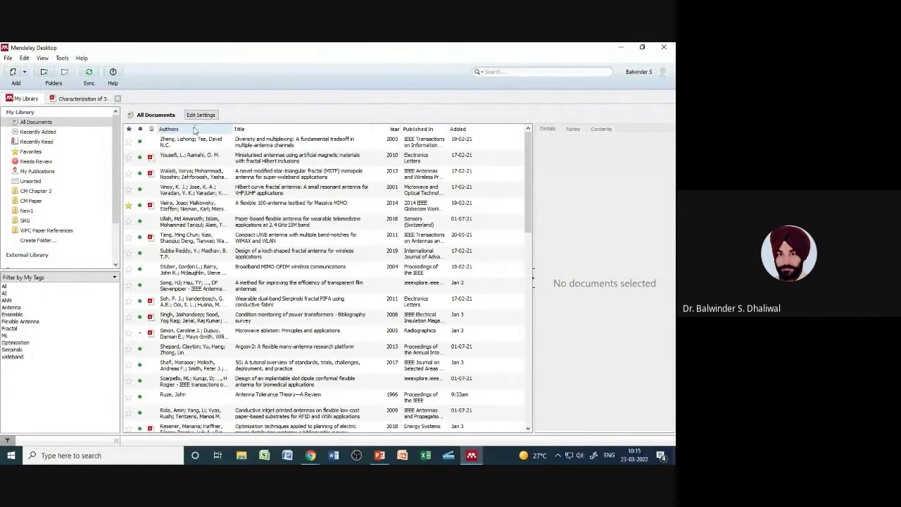
pyautogui.click(191, 130)
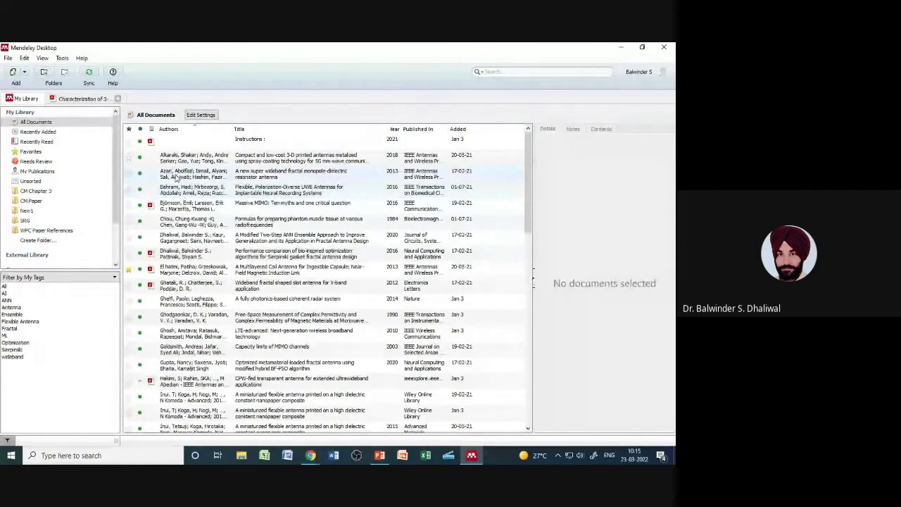
pyautogui.click(195, 131)
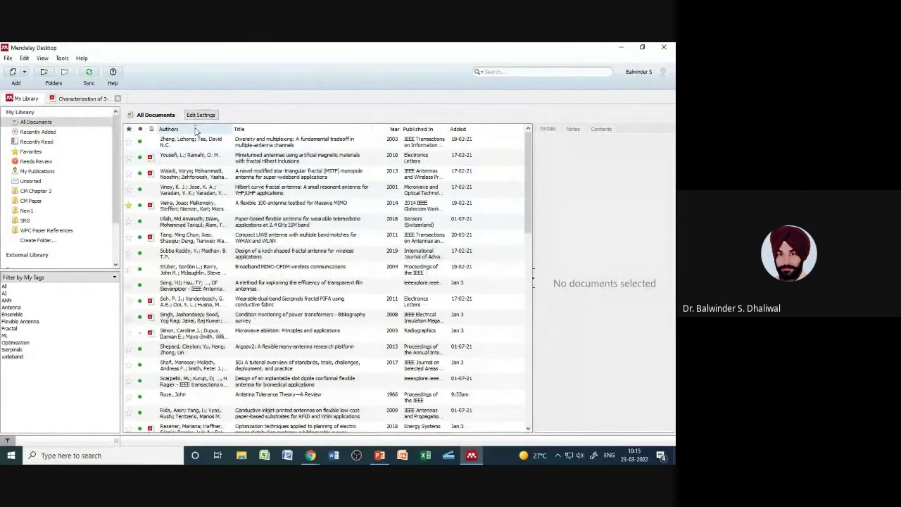
pyautogui.click(247, 129)
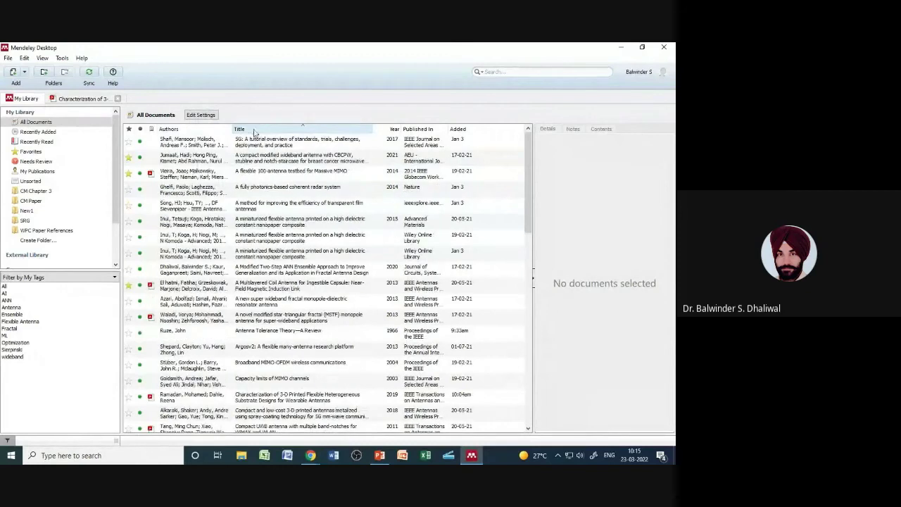
pyautogui.click(391, 129)
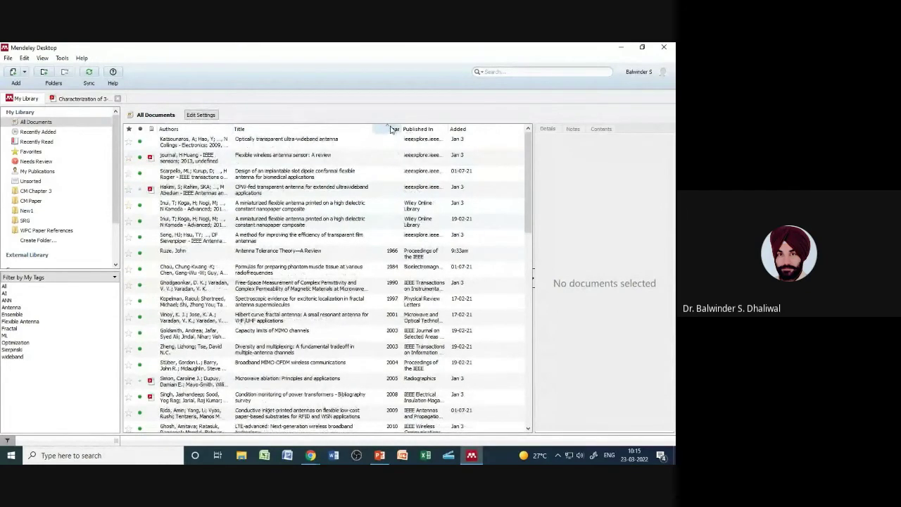
pyautogui.click(391, 129)
# Step: Sort by Published In, reversed, then by date added with newest first
pyautogui.click(421, 129)
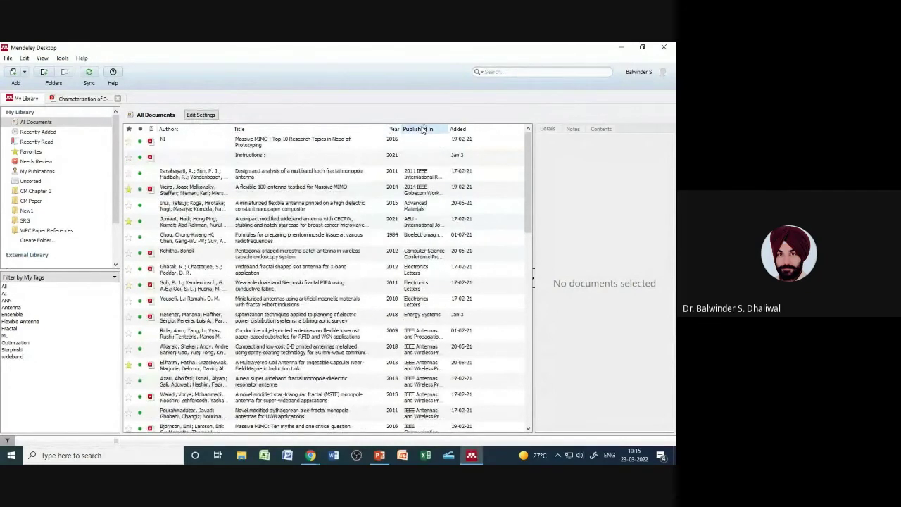
pyautogui.click(422, 129)
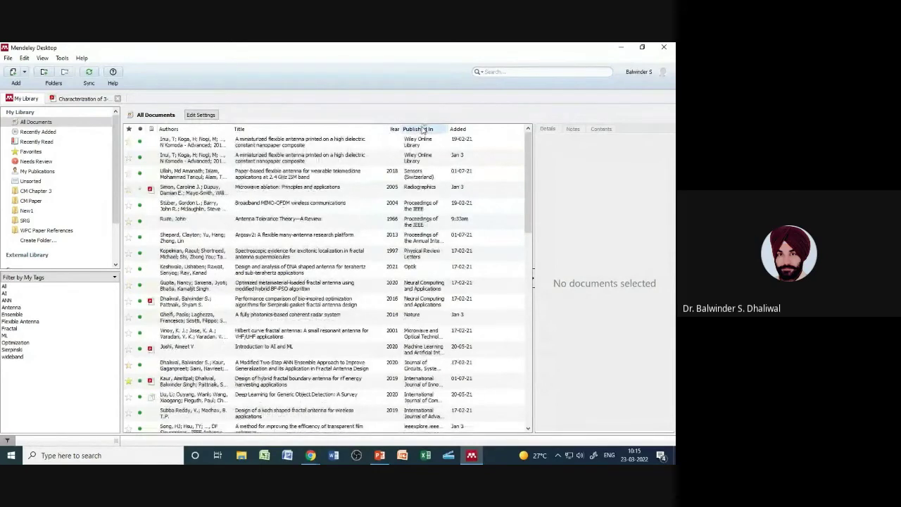
pyautogui.click(479, 129)
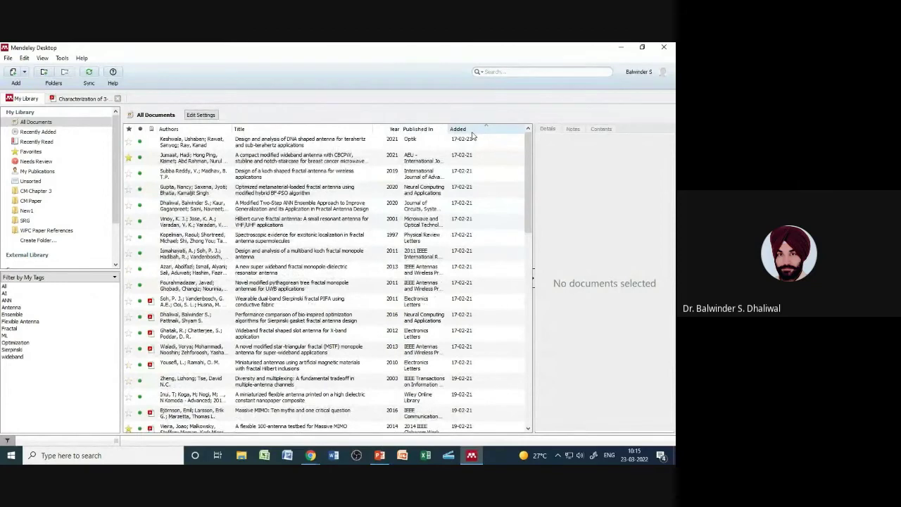
pyautogui.click(472, 131)
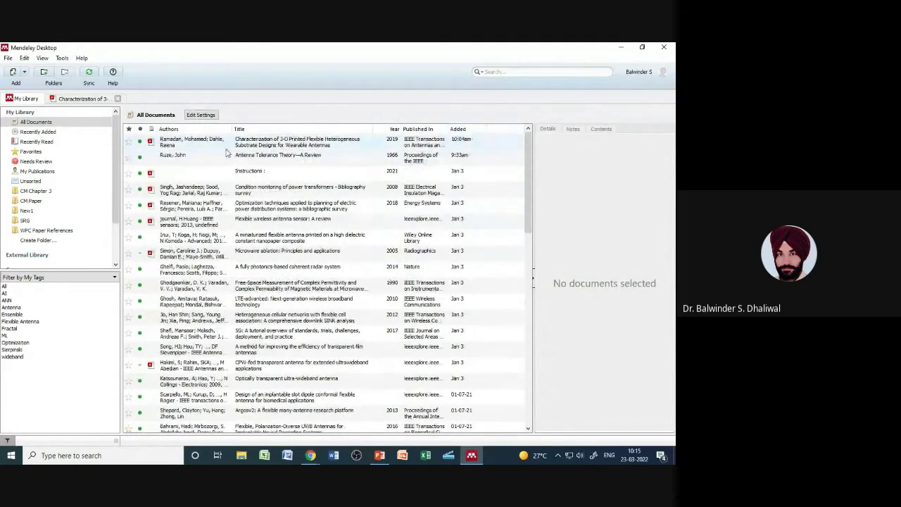
# Step: Sort by attached file type, putting entries without PDFs first, then by read status, reversed
pyautogui.click(152, 131)
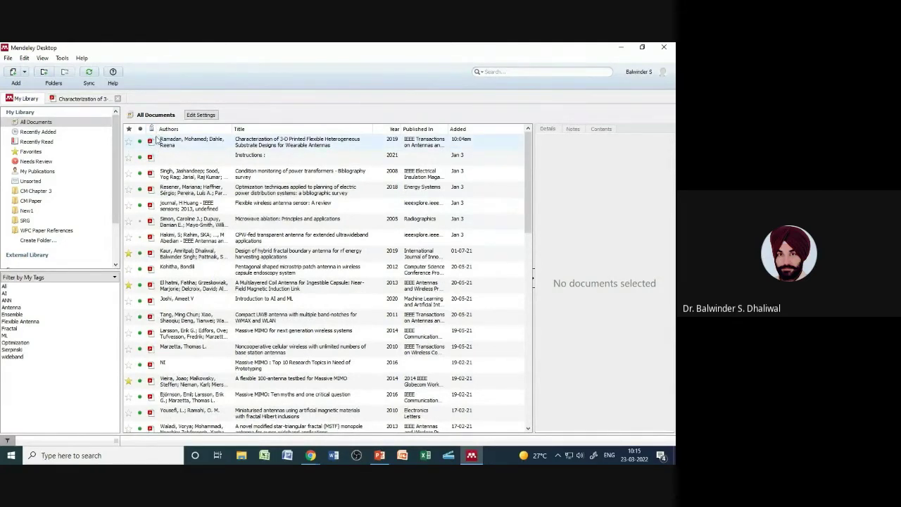
pyautogui.scroll(-15, 169, 325)
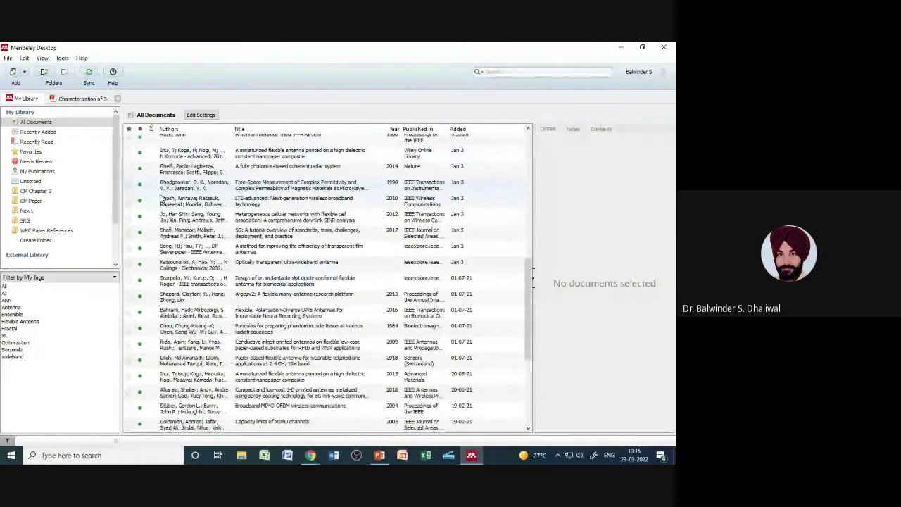
pyautogui.scroll(3, 155, 232)
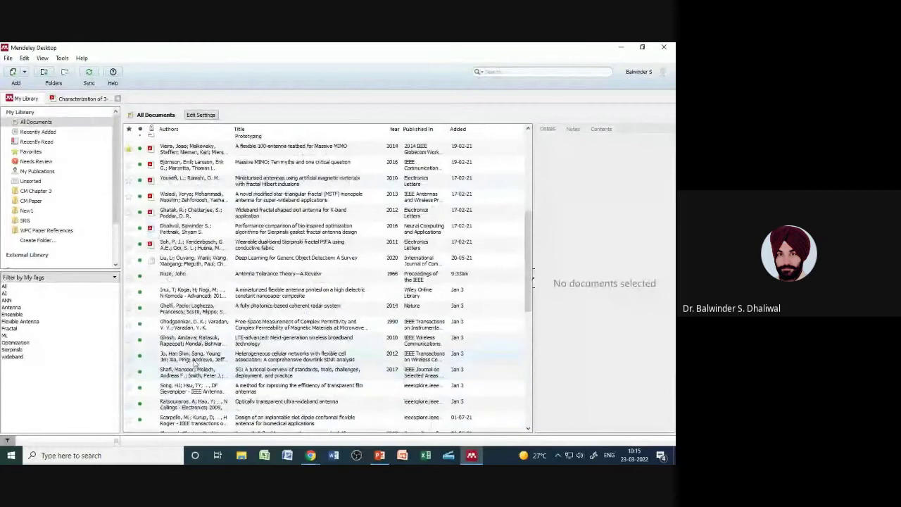
pyautogui.scroll(5, 154, 233)
pyautogui.click(151, 128)
pyautogui.click(150, 128)
pyautogui.click(152, 129)
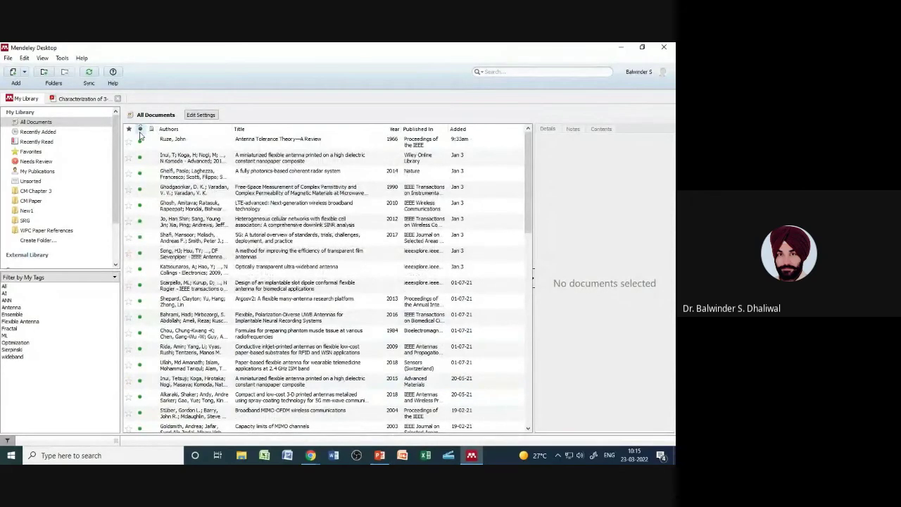
pyautogui.click(140, 133)
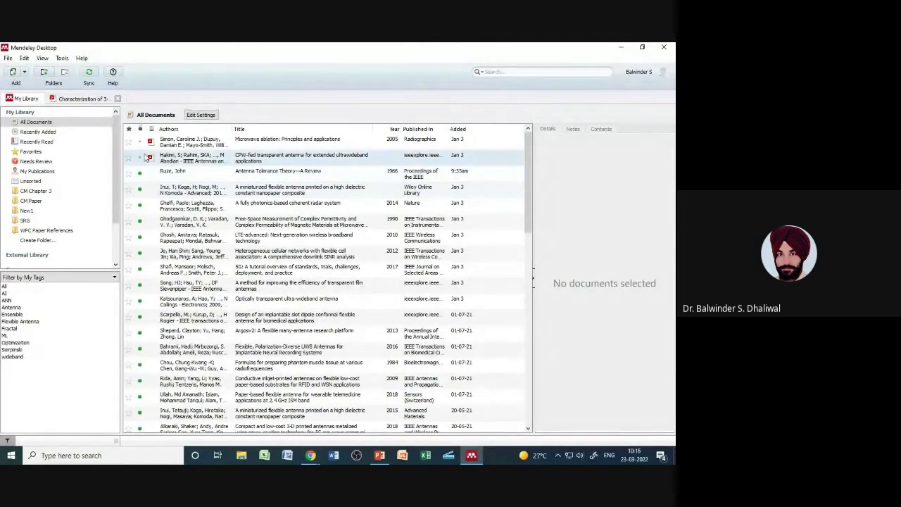
pyautogui.click(141, 131)
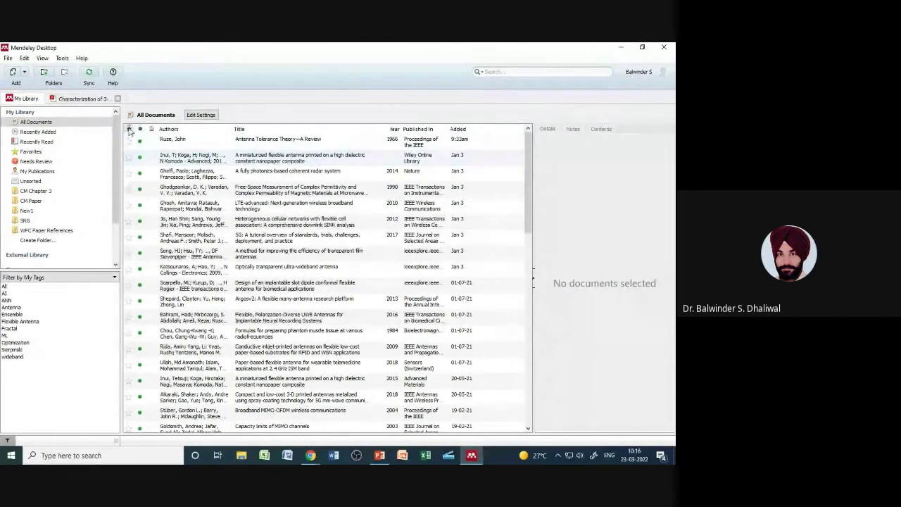
# Step: Sort by the star column and star the miniaturized flexible antenna and coherent radar system papers
pyautogui.click(128, 130)
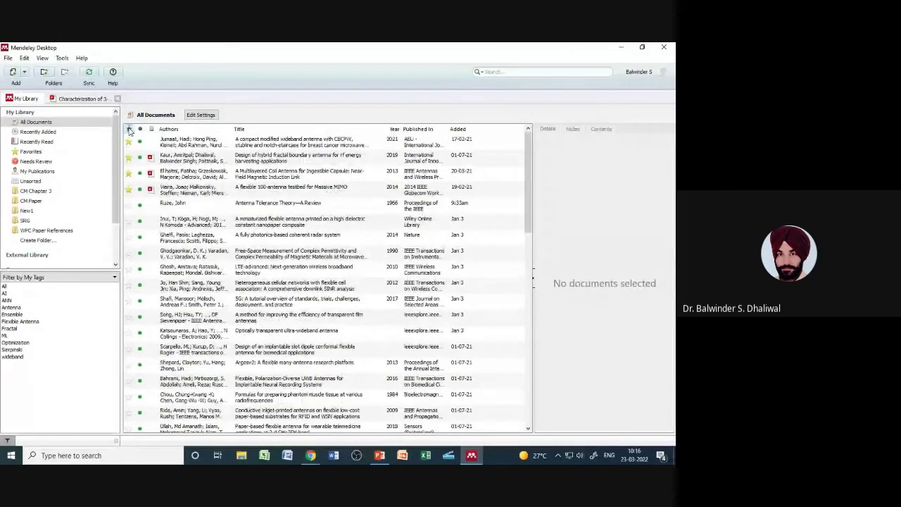
pyautogui.click(129, 222)
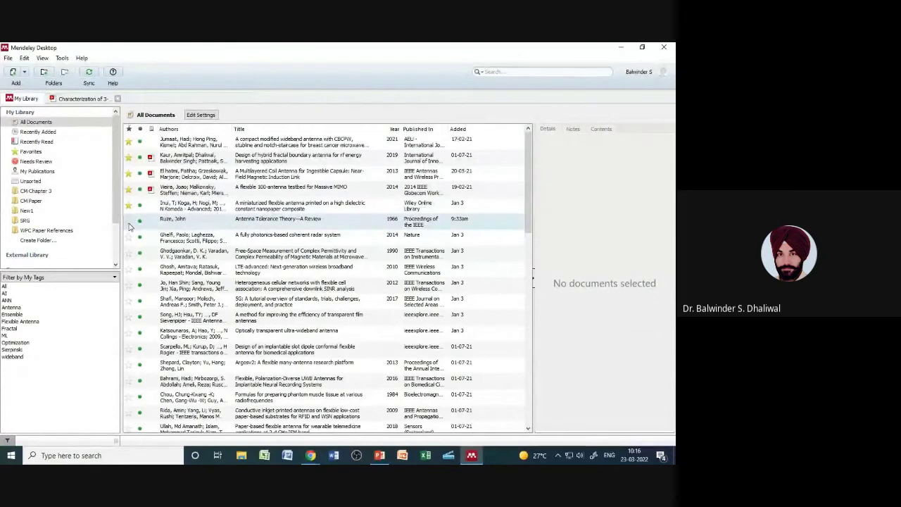
pyautogui.click(131, 243)
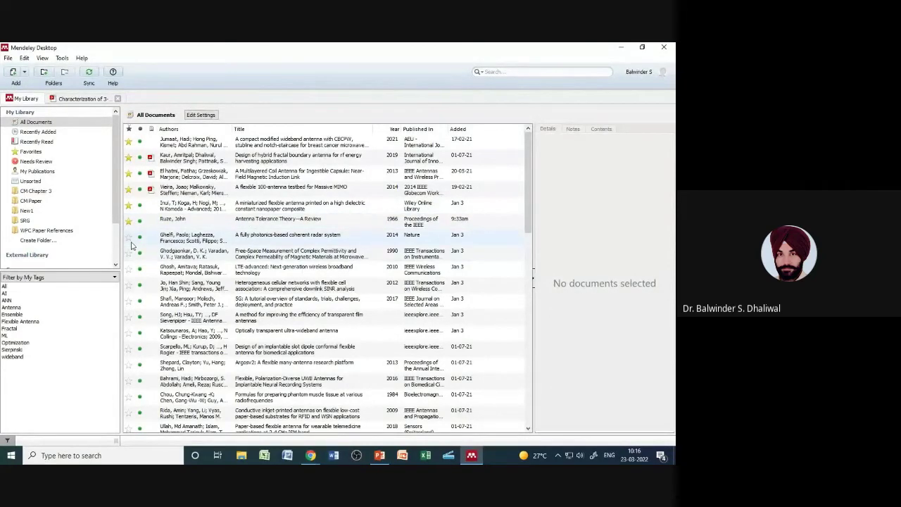
pyautogui.click(130, 239)
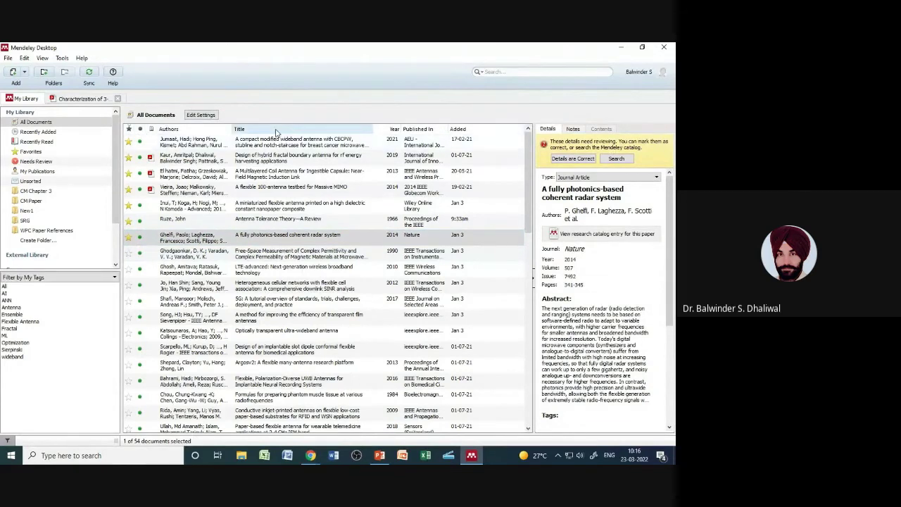
# Step: Sort by title, then by date added, and show the DNA-shaped antenna paper's details
pyautogui.click(275, 131)
pyautogui.click(460, 130)
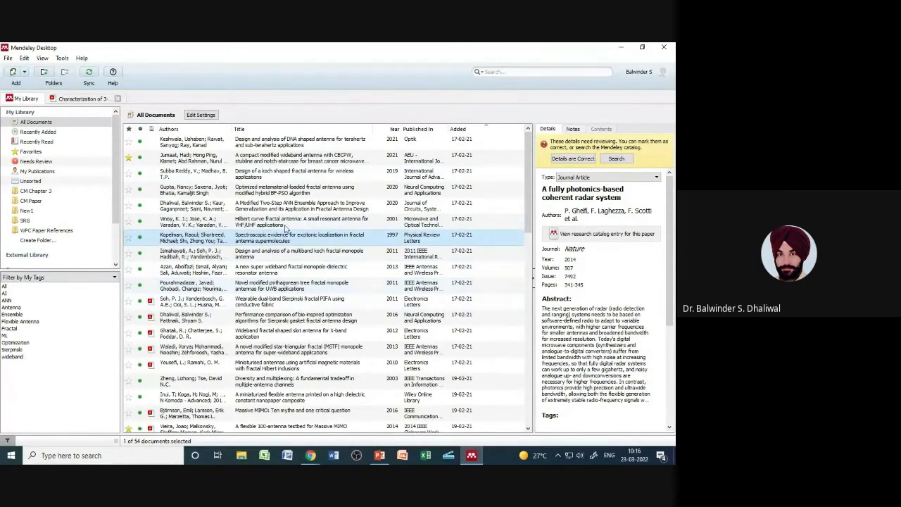
pyautogui.click(210, 145)
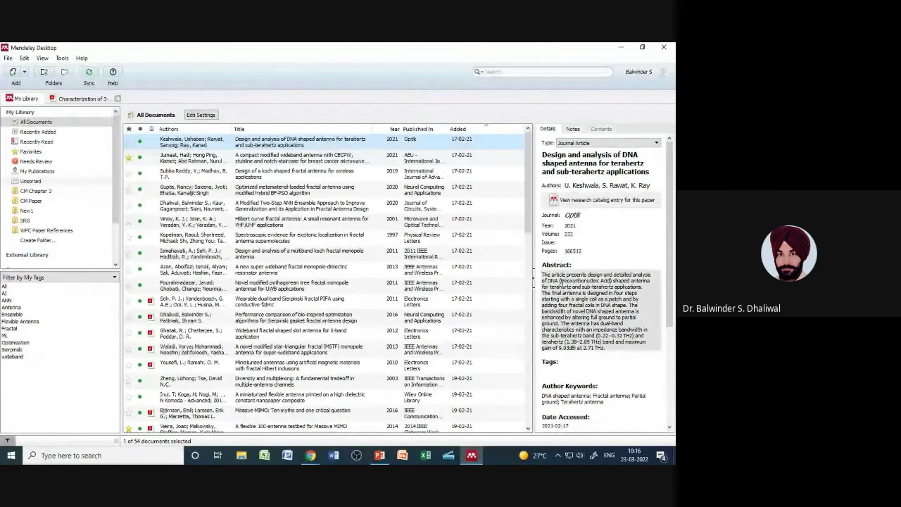
# Step: Add the suggested 'Terahertz Antenna' tag to the DNA-shaped antenna paper in its Details pane
pyautogui.moveTo(671, 321); pyautogui.dragTo(638, 299)
pyautogui.click(573, 329)
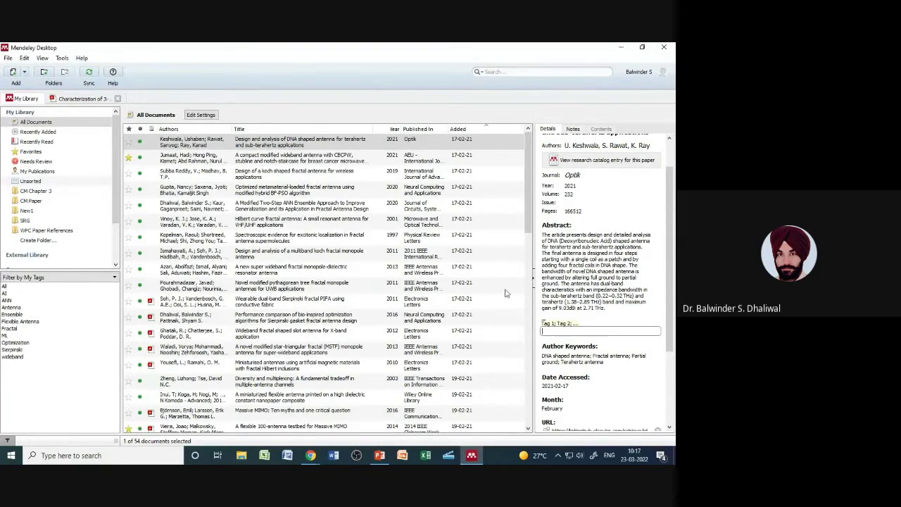
pyautogui.moveTo(669, 272); pyautogui.dragTo(674, 229)
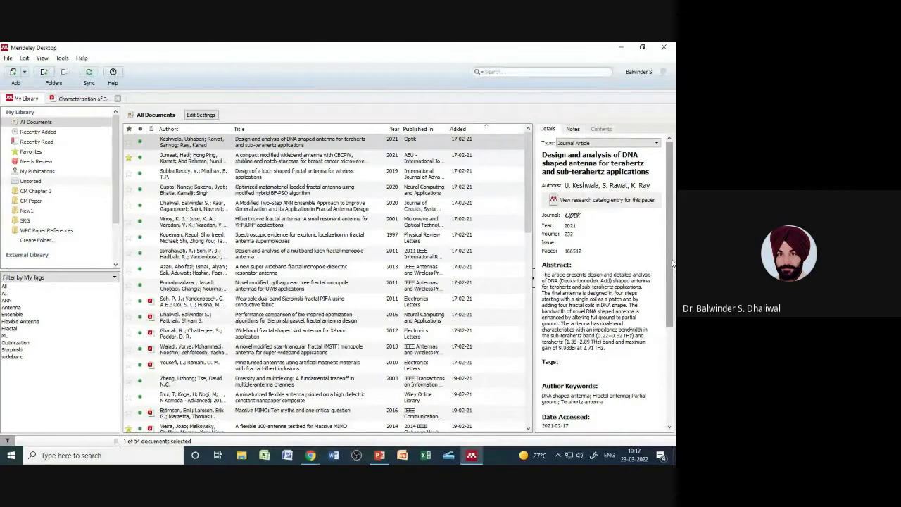
pyautogui.scroll(-1, 672, 262)
pyautogui.click(555, 344)
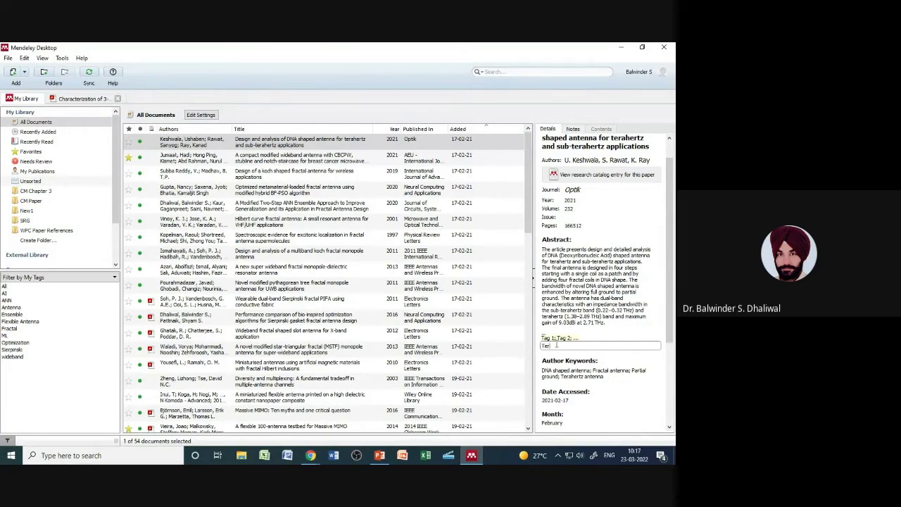
pyautogui.write('ahertz Antenna')
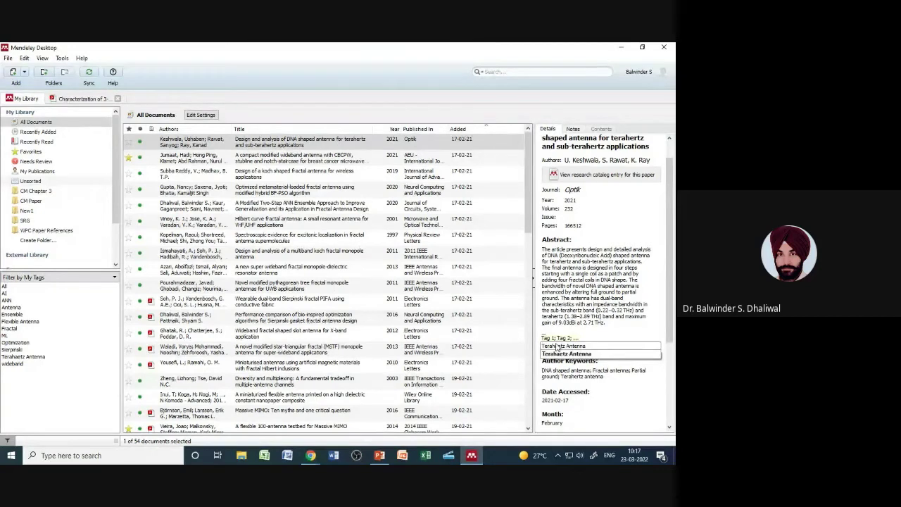
pyautogui.press('Return')
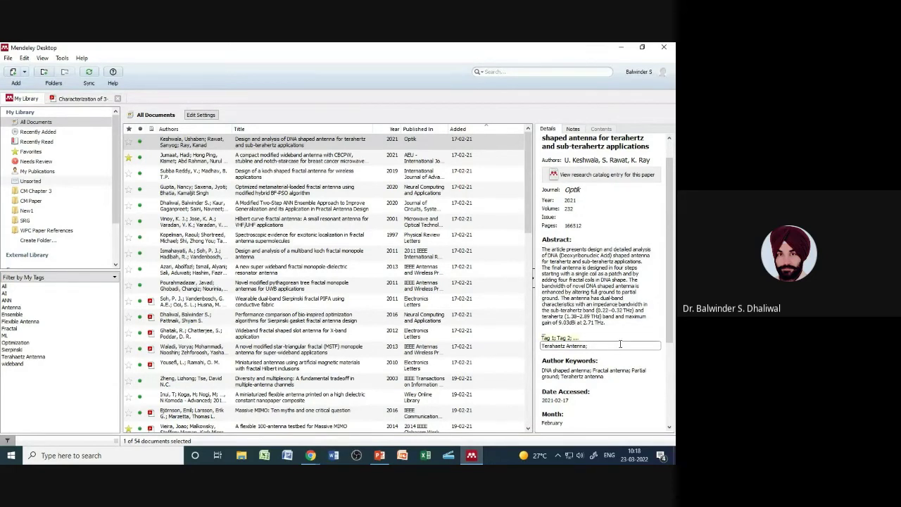
pyautogui.moveTo(670, 321); pyautogui.dragTo(670, 303)
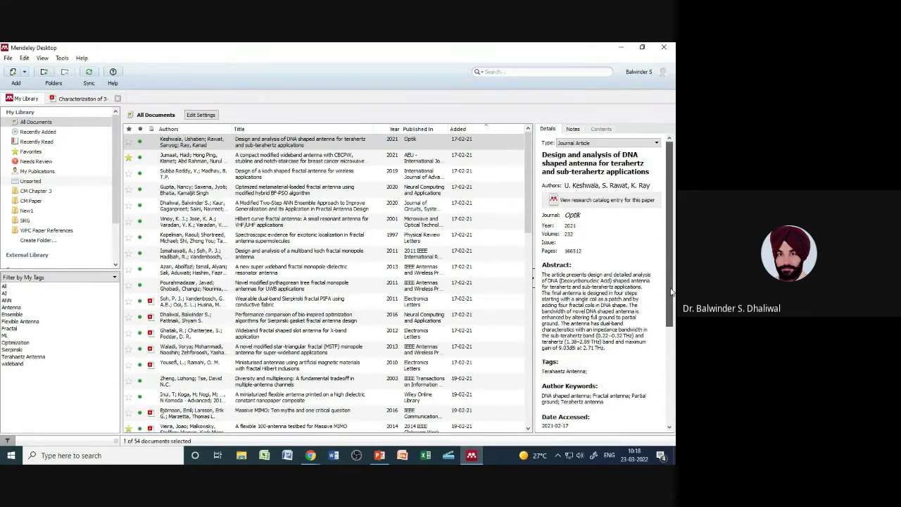
# Step: Begin the new tag by entering 'DNA' in the paper's Tags field
pyautogui.scroll(-3, 605, 295)
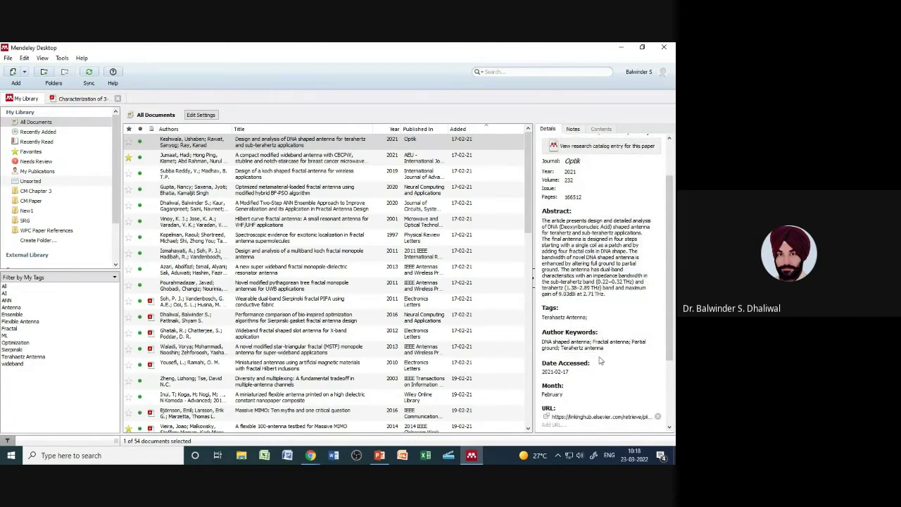
pyautogui.moveTo(667, 325); pyautogui.dragTo(670, 350)
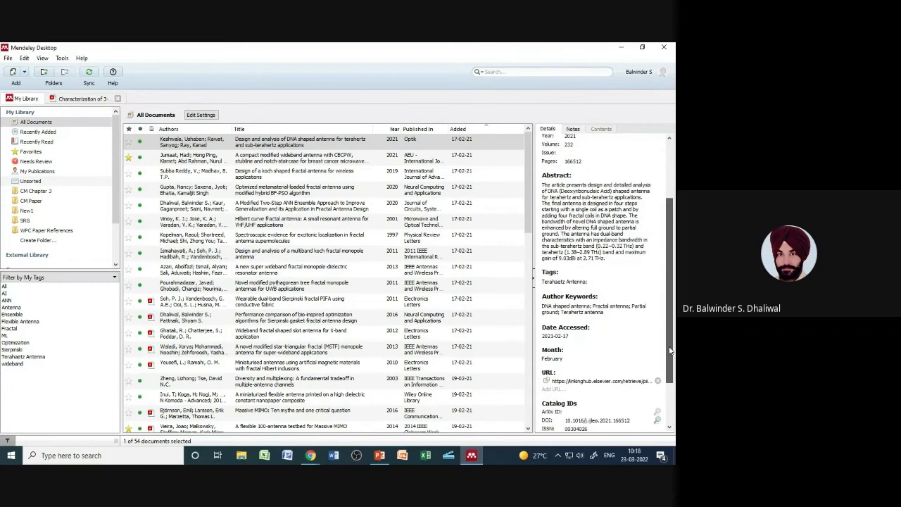
pyautogui.scroll(1, 669, 349)
pyautogui.click(605, 297)
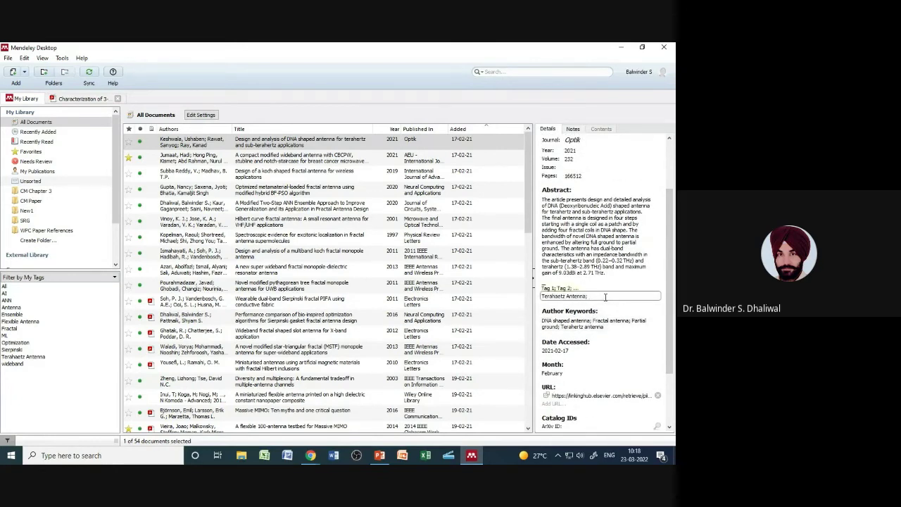
pyautogui.write('DNA')
pyautogui.press('Return')
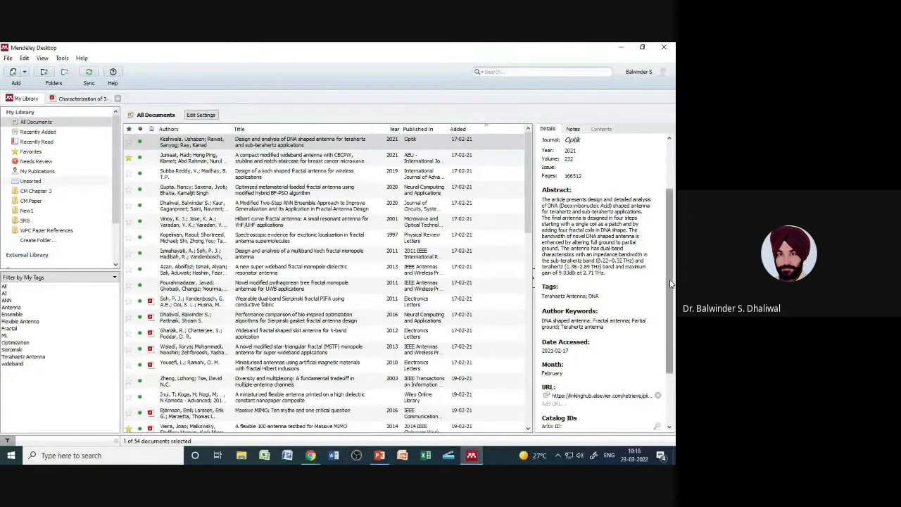
# Step: Complete the tags as 'DNA Shaped Antenna' and 'ME Thesis' and commit the edit
pyautogui.scroll(3, 599, 156)
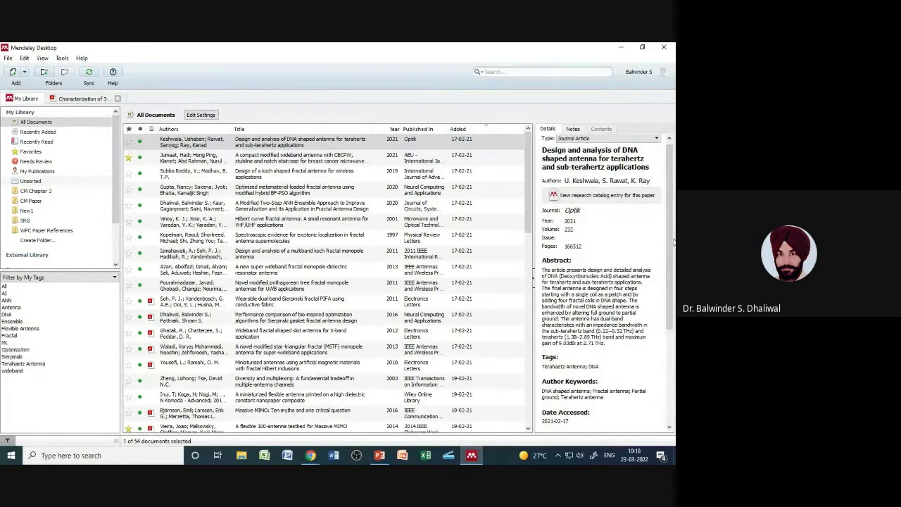
pyautogui.scroll(-3, 609, 317)
pyautogui.click(603, 270)
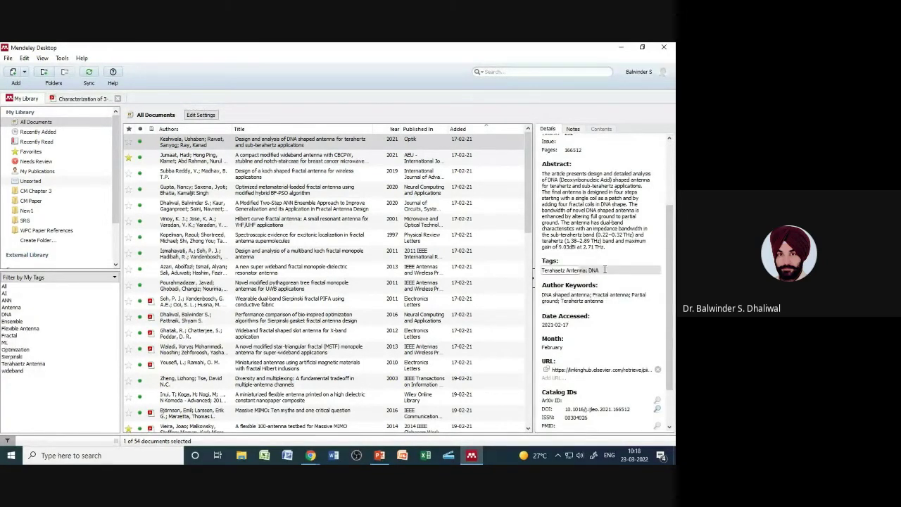
pyautogui.write('Shape')
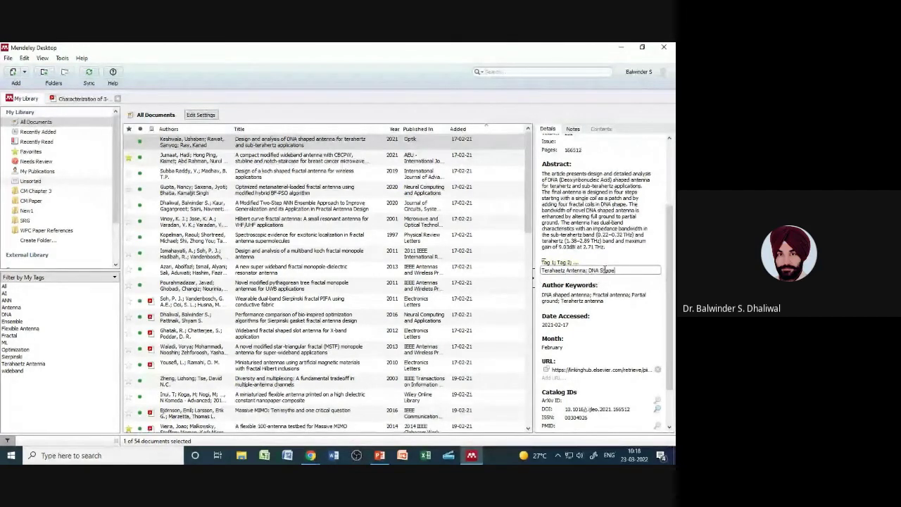
pyautogui.write('d Antenna')
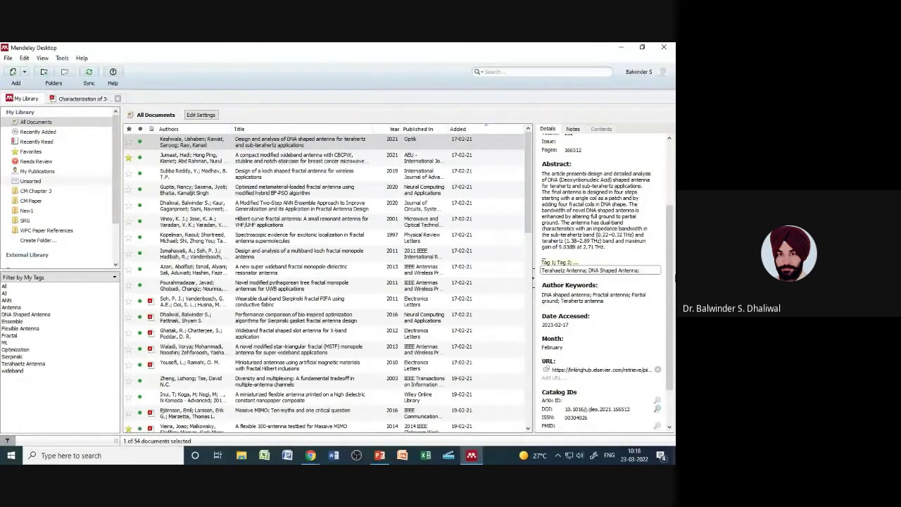
pyautogui.write('ME Thesis')
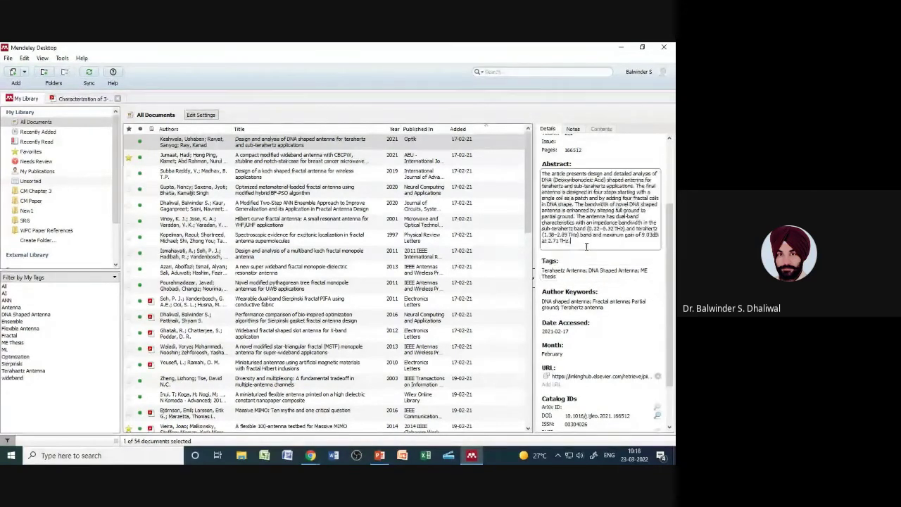
pyautogui.click(592, 264)
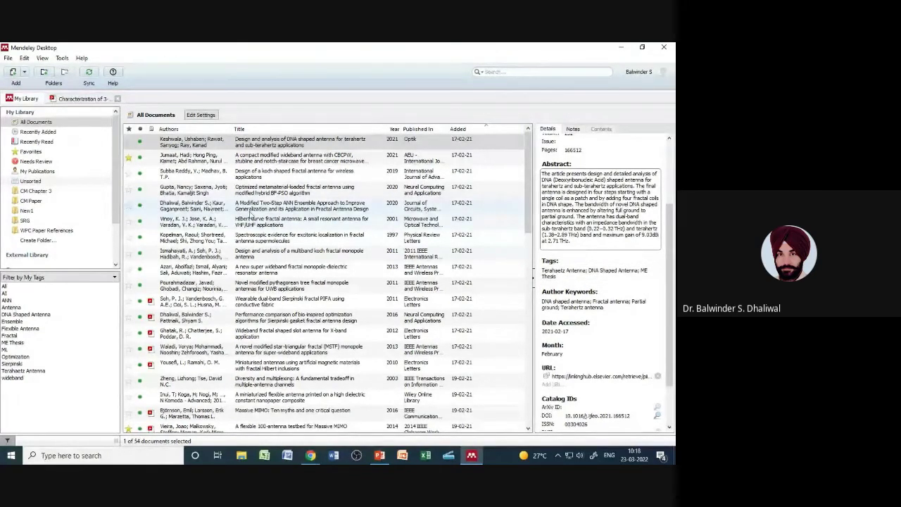
pyautogui.scroll(-6, 282, 280)
pyautogui.scroll(5, 281, 280)
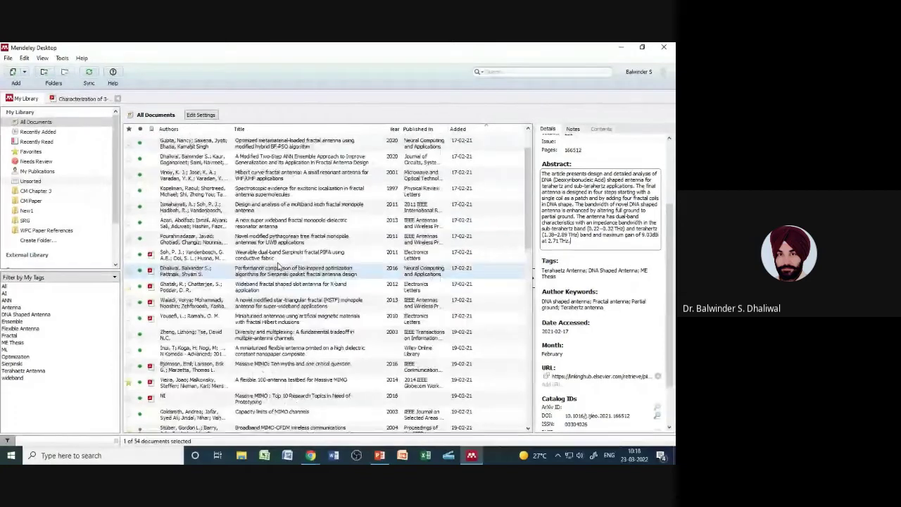
pyautogui.scroll(1, 309, 266)
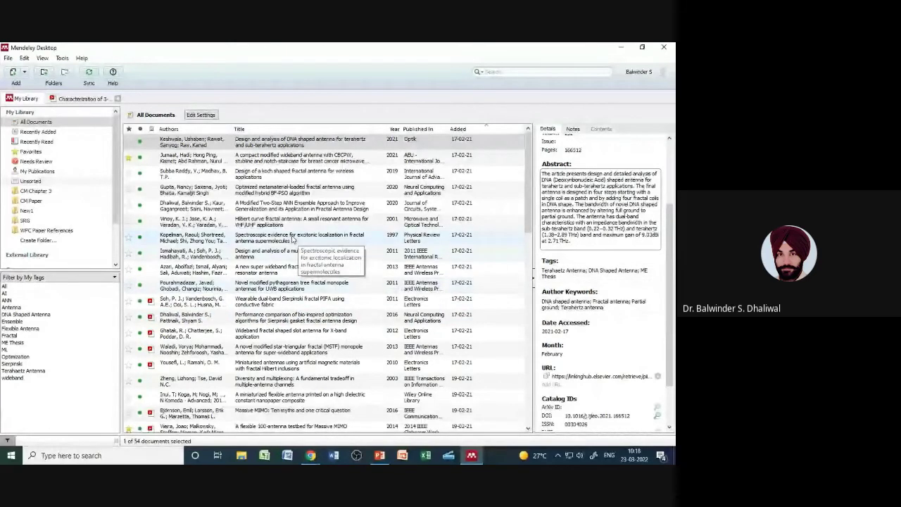
# Step: Give the 2020 metamaterial-loaded fractal antenna paper the tags 'Terahertz Antenna' and 'ME Thesis'
pyautogui.click(266, 187)
pyautogui.click(556, 294)
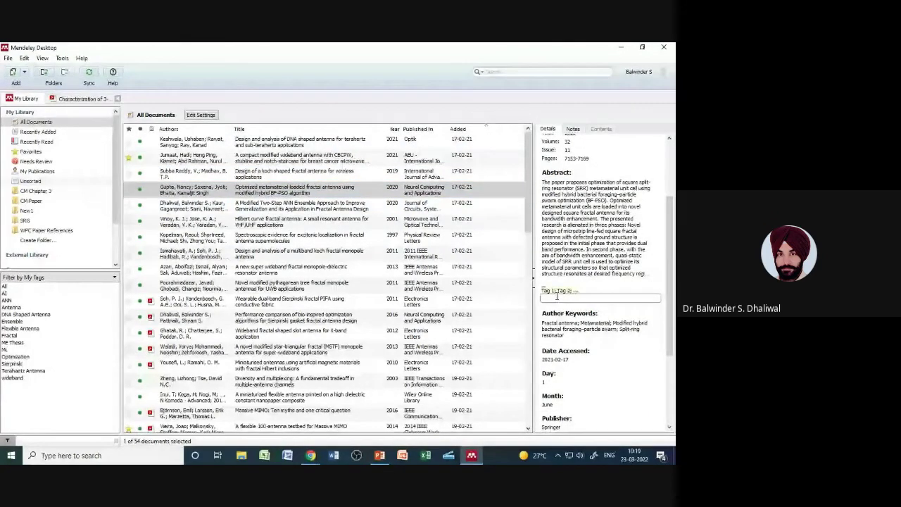
pyautogui.write('Terah')
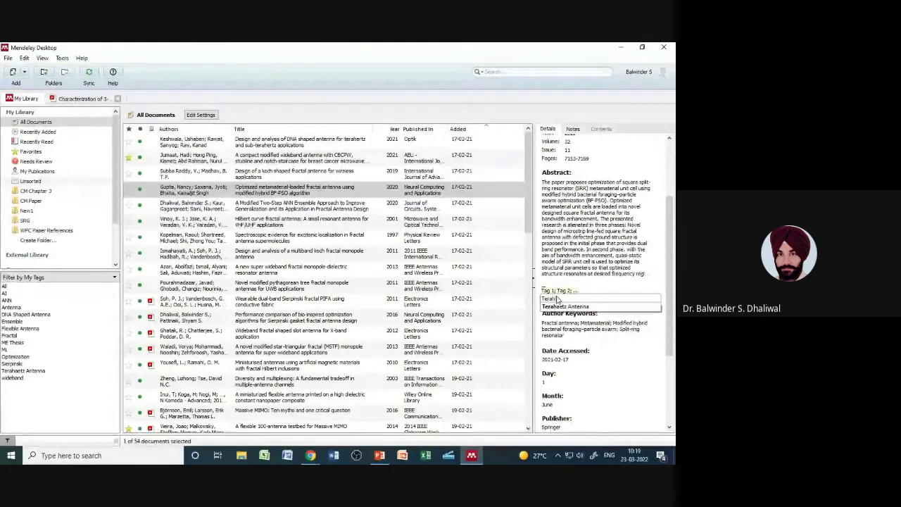
pyautogui.write('ertz A')
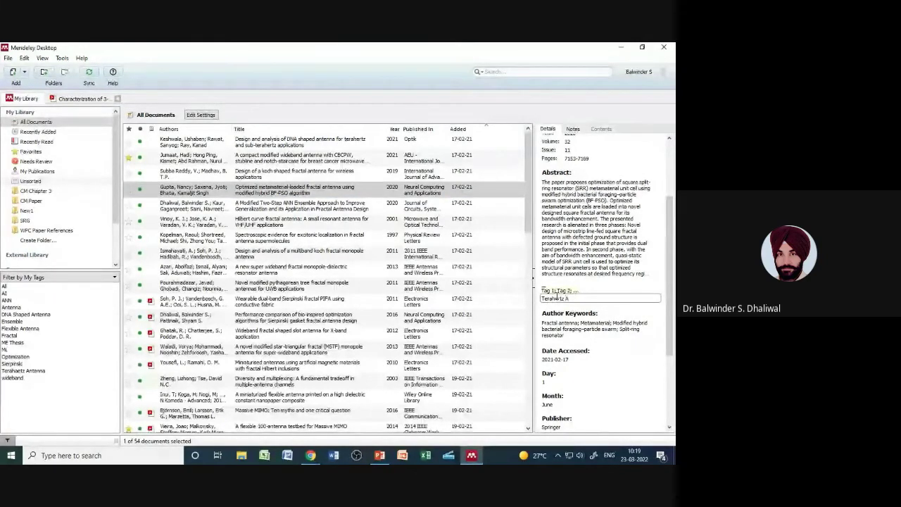
pyautogui.write('ntenna')
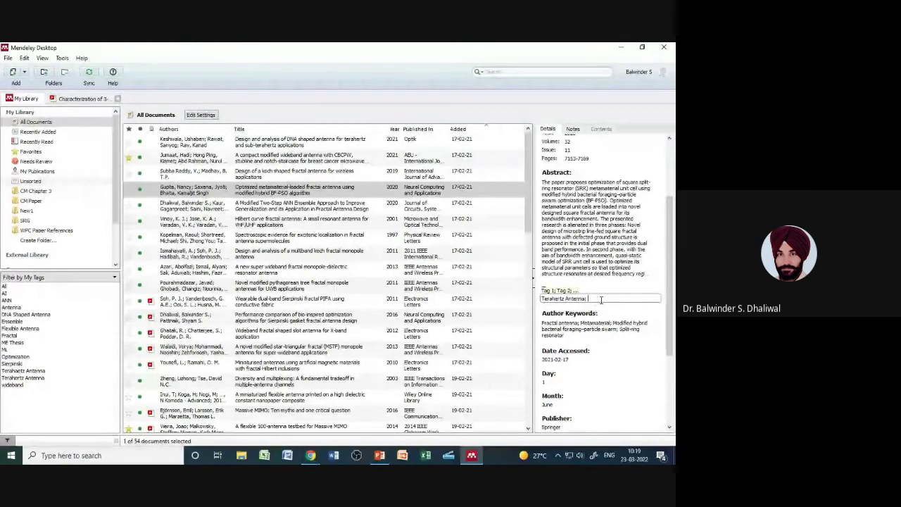
pyautogui.write('ME Thesis')
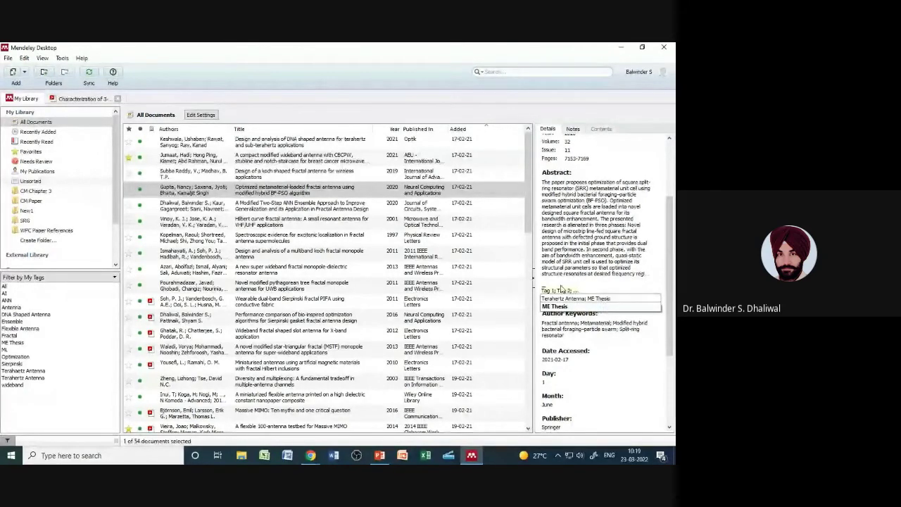
pyautogui.click(655, 265)
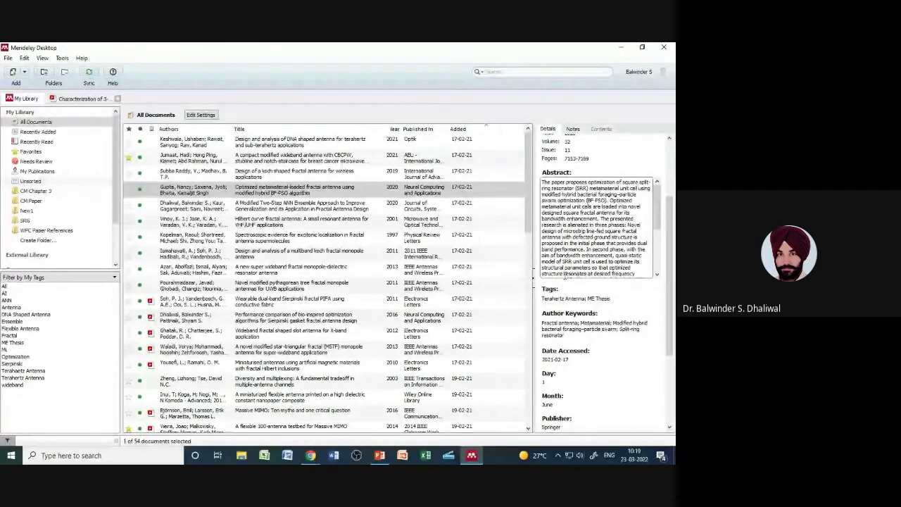
pyautogui.moveTo(672, 246); pyautogui.dragTo(672, 290)
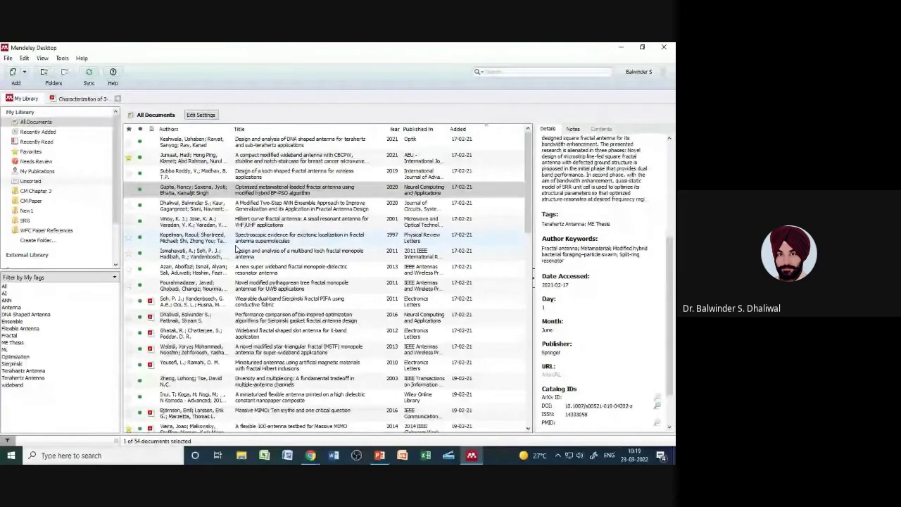
# Step: Filter the library by My Tags to show only papers tagged 'Terahaetz Antenna'
pyautogui.click(114, 277)
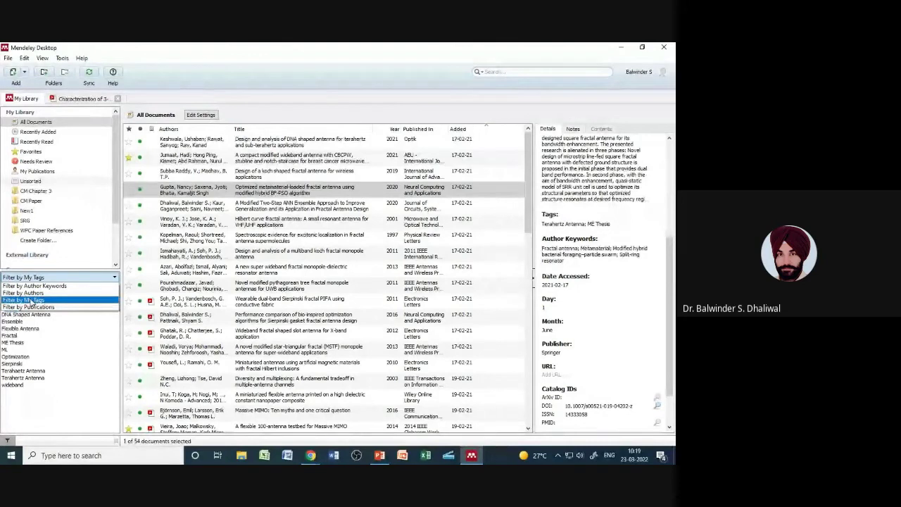
pyautogui.click(29, 300)
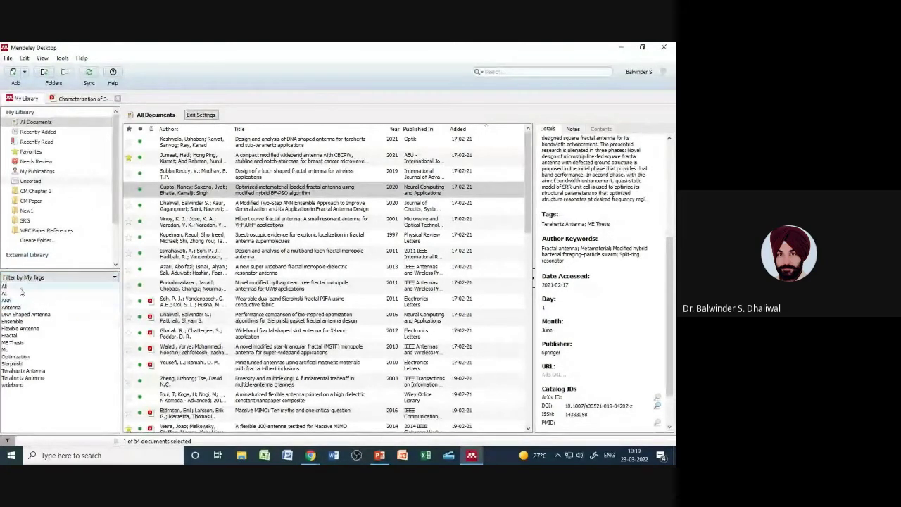
pyautogui.click(15, 372)
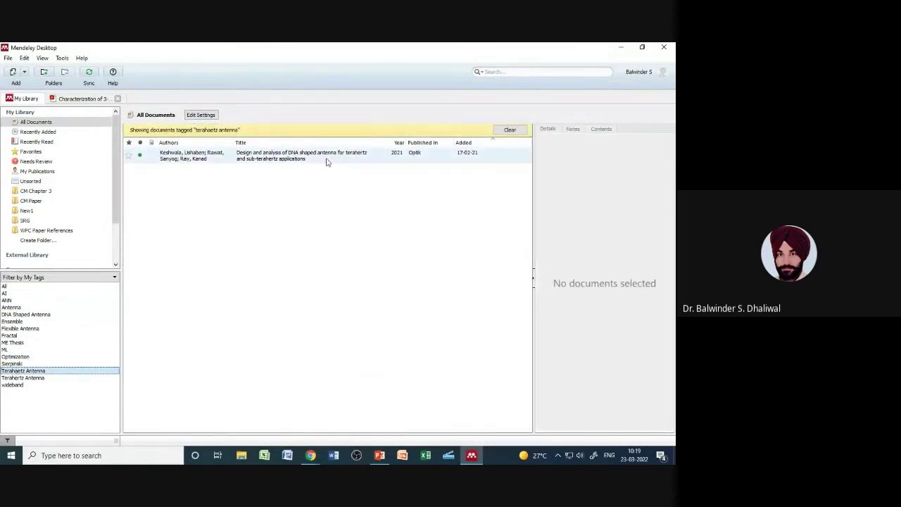
# Step: Select that paper and delete the misspelled ending of its 'Terahaetz Antenna' tag
pyautogui.click(328, 160)
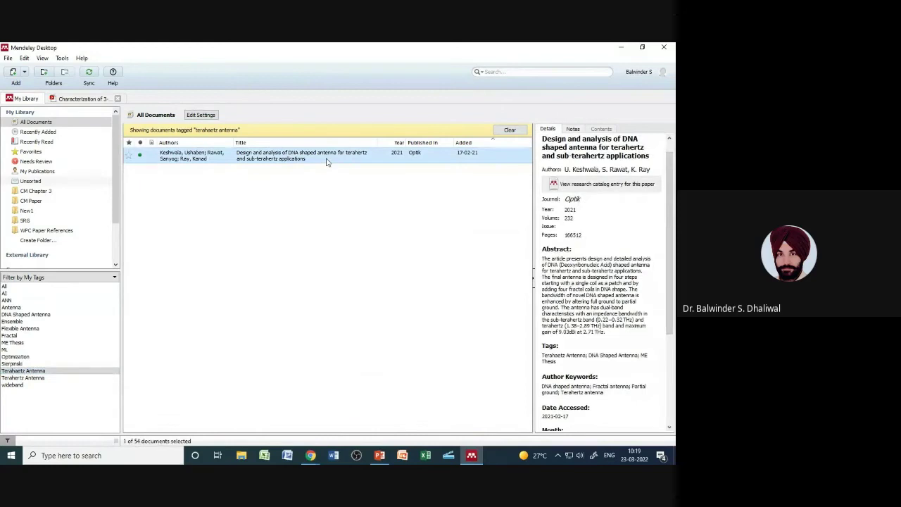
pyautogui.click(554, 356)
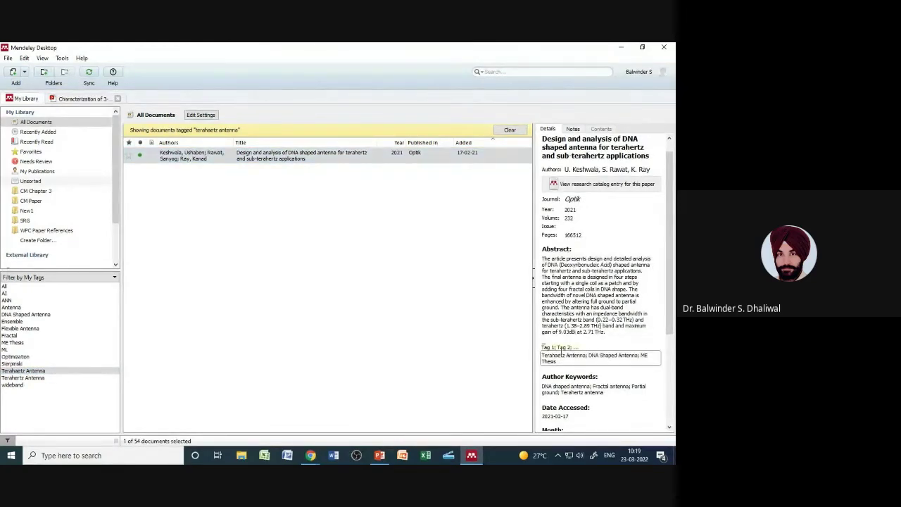
pyautogui.press('BackSpace')
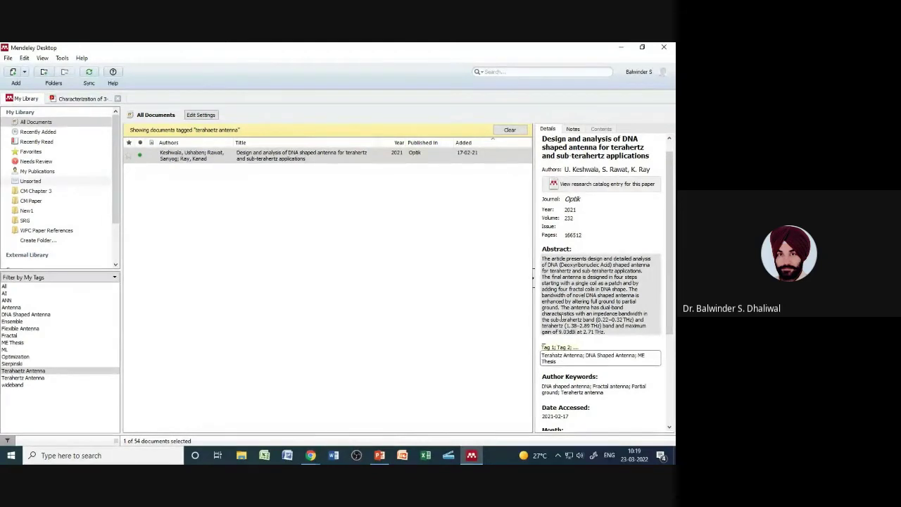
pyautogui.press('BackSpace')
# Step: Finish the tag as 'Terahertz Antenna', save it, and filter by that tag
pyautogui.write('er')
pyautogui.click(574, 323)
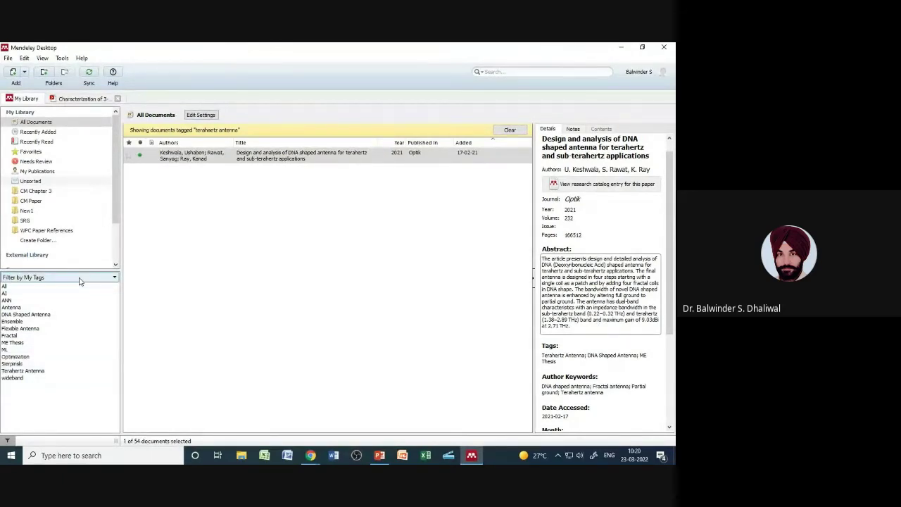
pyautogui.click(43, 371)
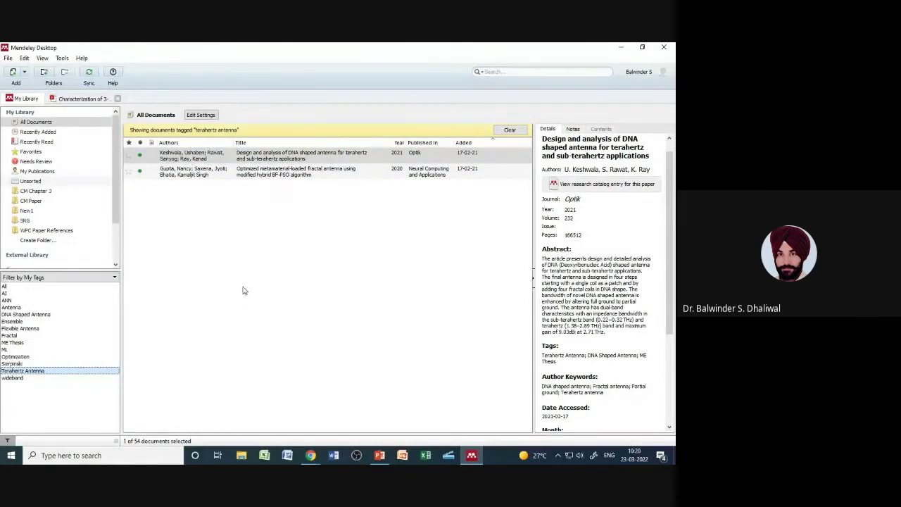
# Step: Check the two 'ME Thesis' papers, then clear the tag filter to list all documents
pyautogui.click(47, 342)
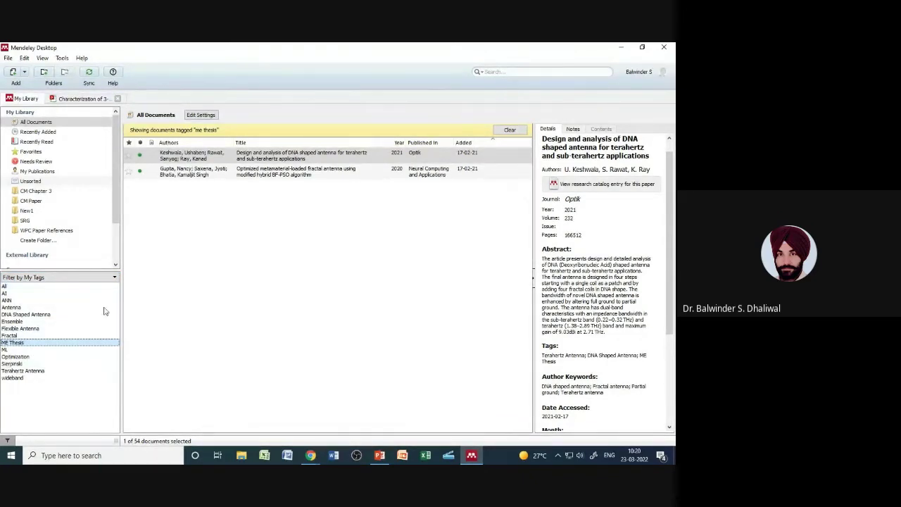
pyautogui.click(105, 279)
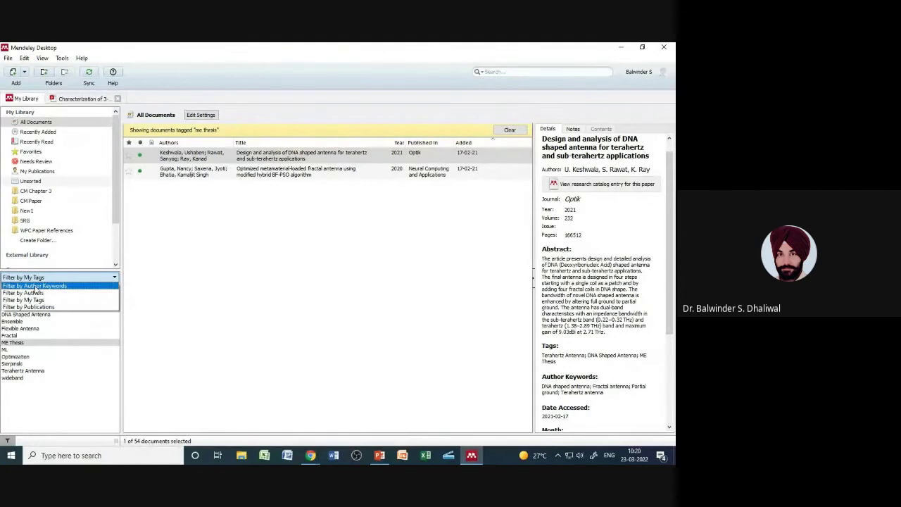
pyautogui.click(43, 123)
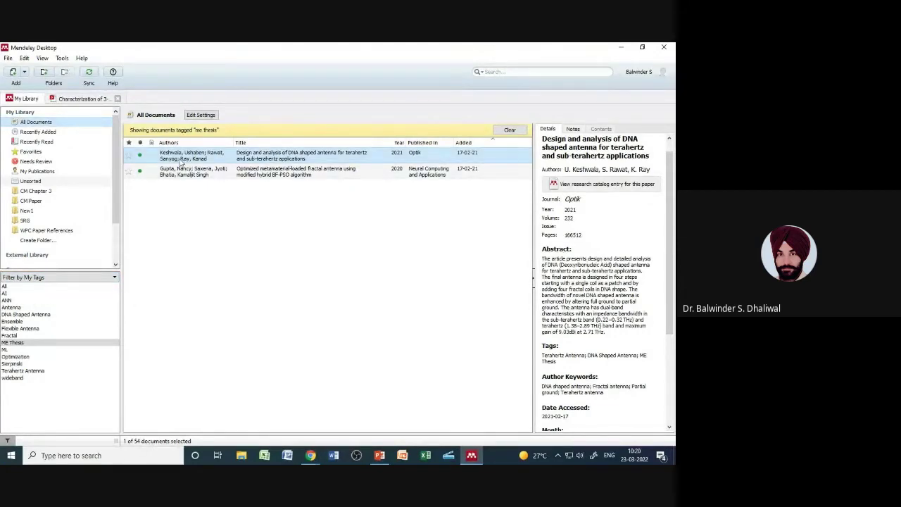
pyautogui.click(509, 129)
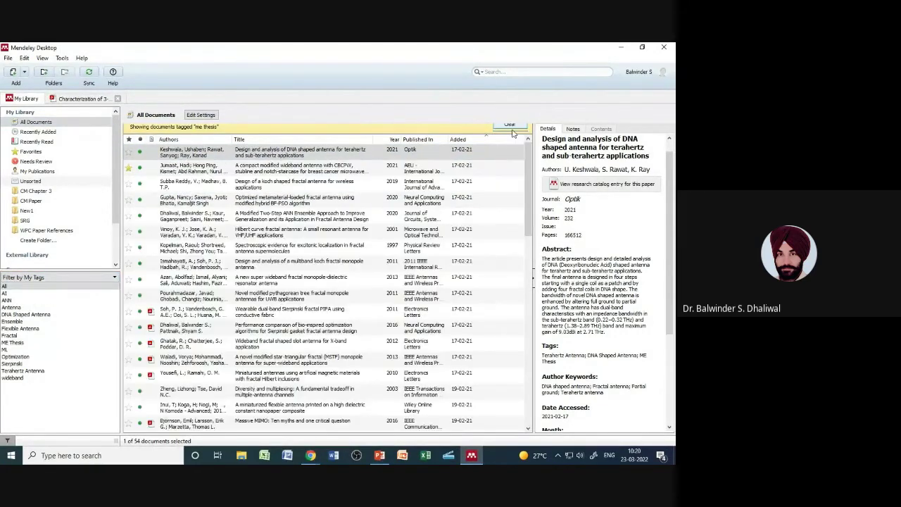
# Step: Select the compact CBCPW wideband antenna paper and scroll its details down to Author Keywords
pyautogui.click(216, 146)
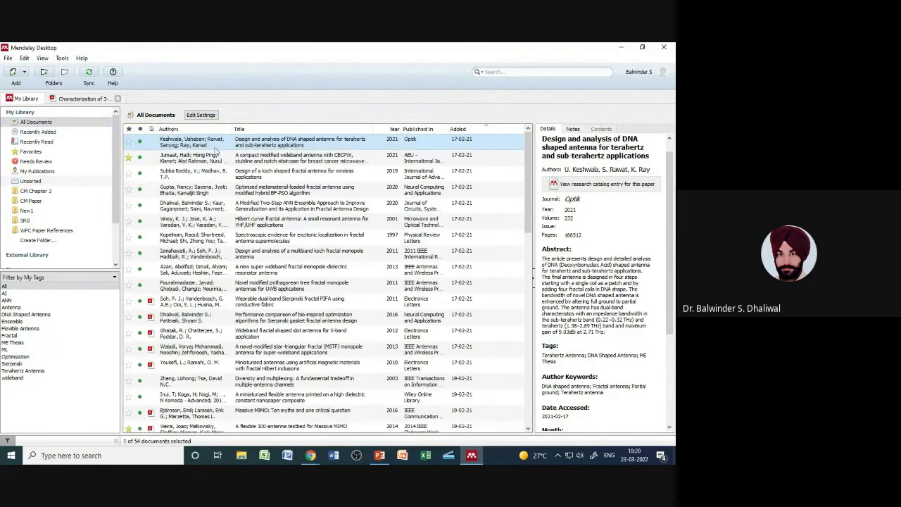
pyautogui.click(293, 158)
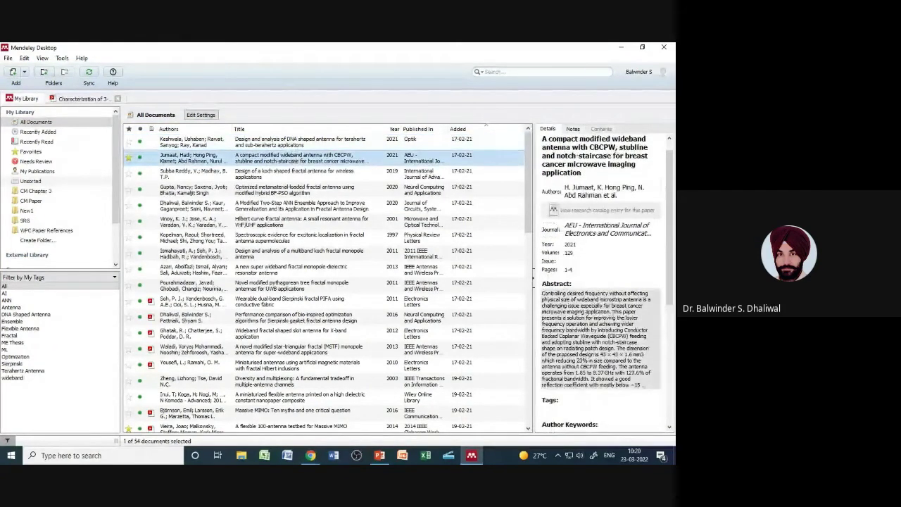
pyautogui.scroll(-4, 577, 322)
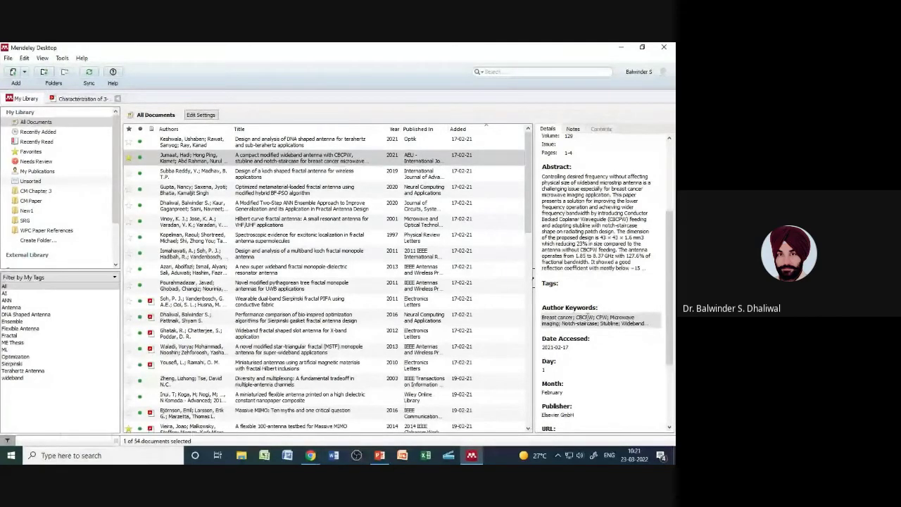
pyautogui.click(69, 277)
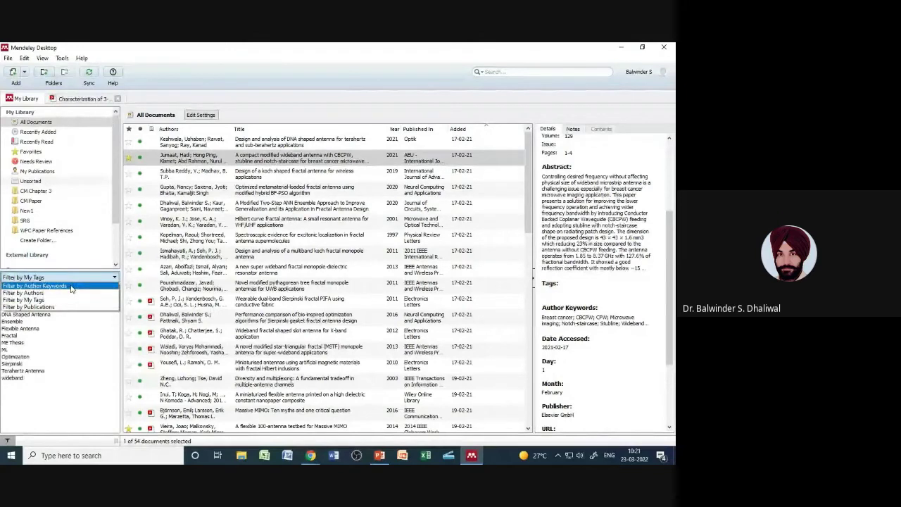
# Step: Filter by author keywords, stepping through ANN ensemble, antennas, Bandwidth, BFO algorithm and biological tissues
pyautogui.click(71, 286)
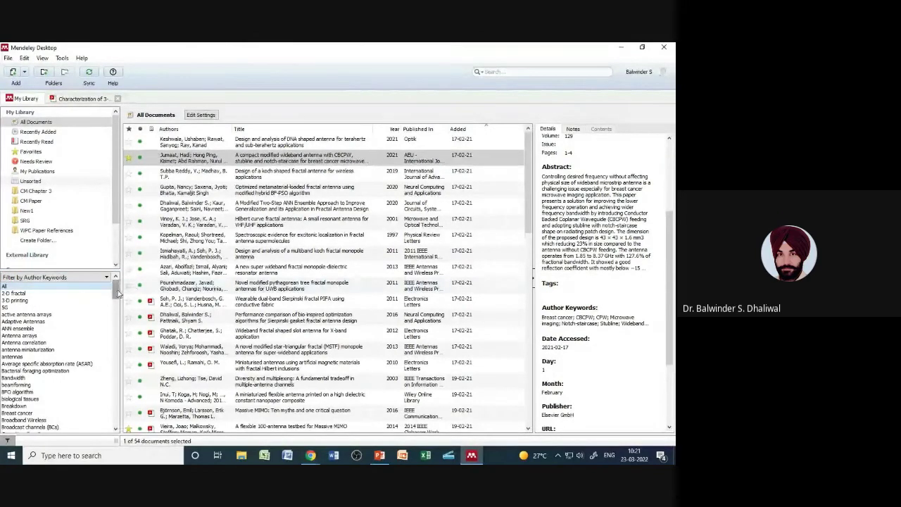
pyautogui.moveTo(118, 293)
pyautogui.mouseDown()
pyautogui.moveTo(122, 419)
pyautogui.moveTo(119, 285)
pyautogui.mouseUp()
pyautogui.click(32, 329)
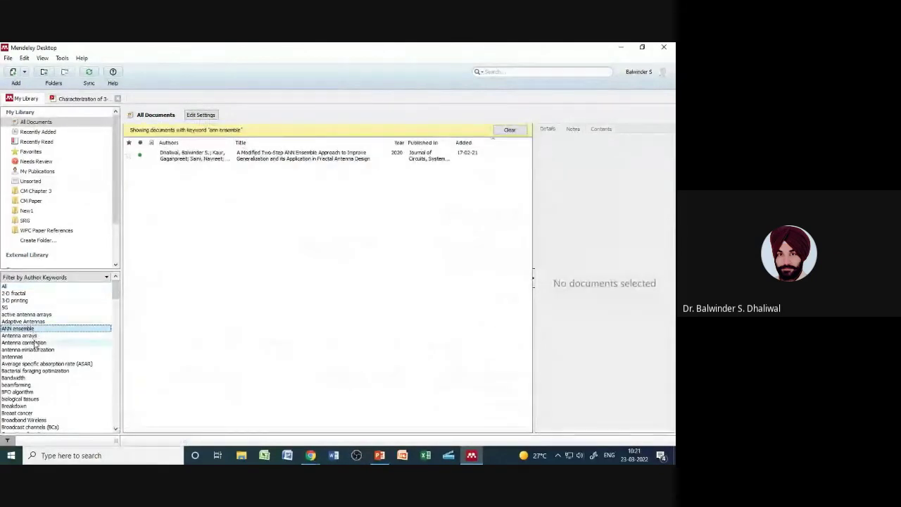
pyautogui.click(35, 343)
pyautogui.click(30, 350)
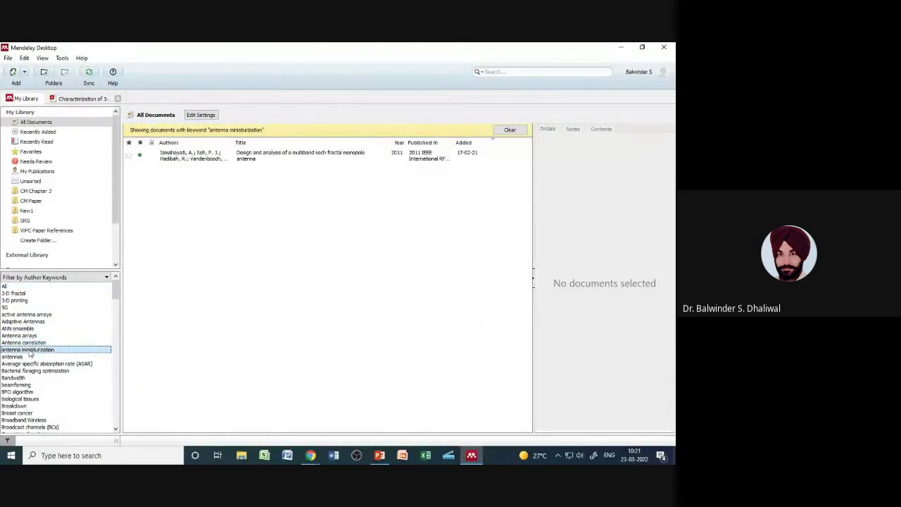
pyautogui.click(28, 357)
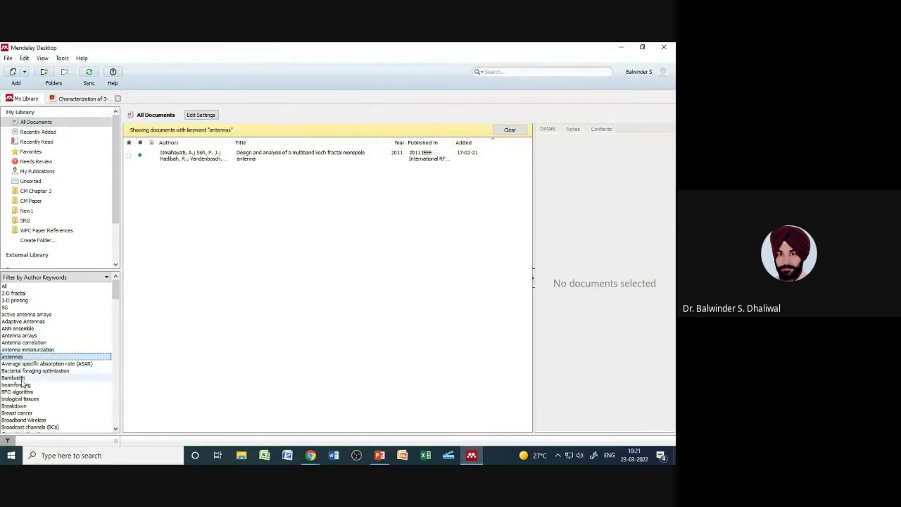
pyautogui.click(23, 378)
pyautogui.click(25, 392)
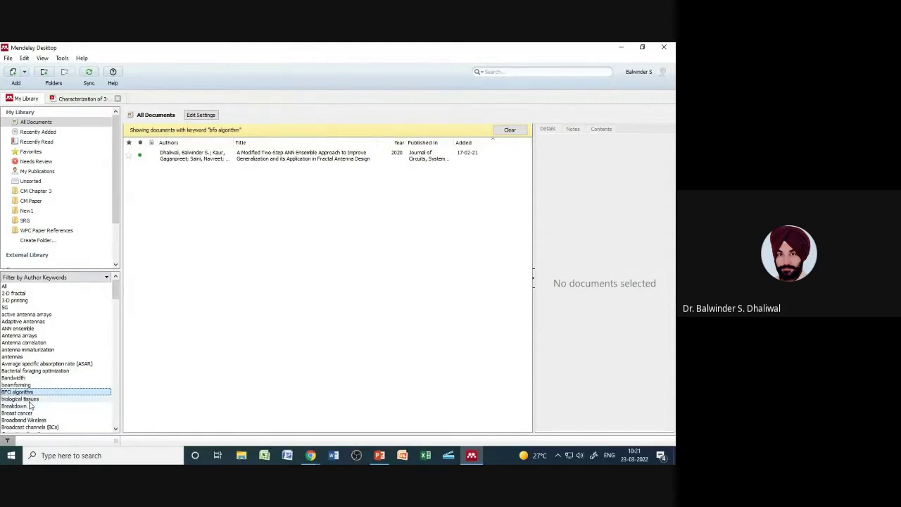
pyautogui.click(21, 399)
# Step: Continue through CPW, dielectric constant and DGA keywords to 'DNA shaped antenna'
pyautogui.moveTo(117, 293); pyautogui.dragTo(116, 320)
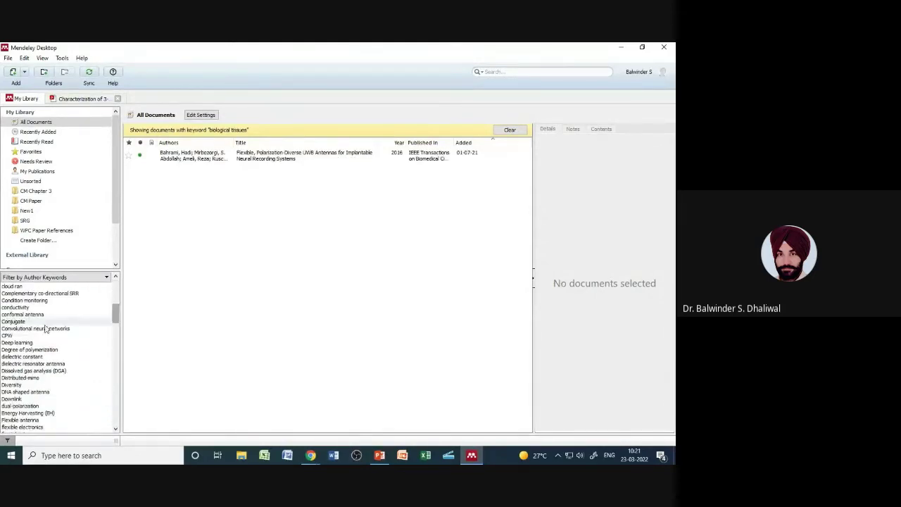
pyautogui.click(15, 329)
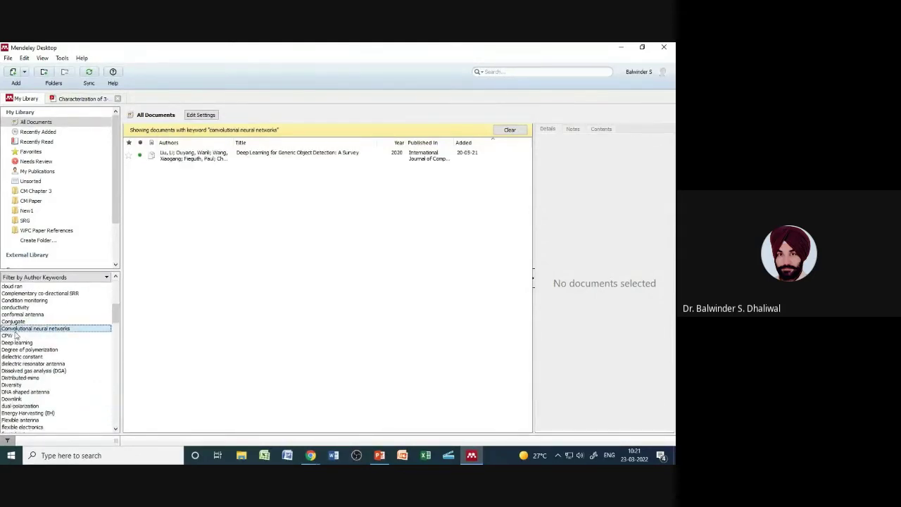
pyautogui.click(14, 335)
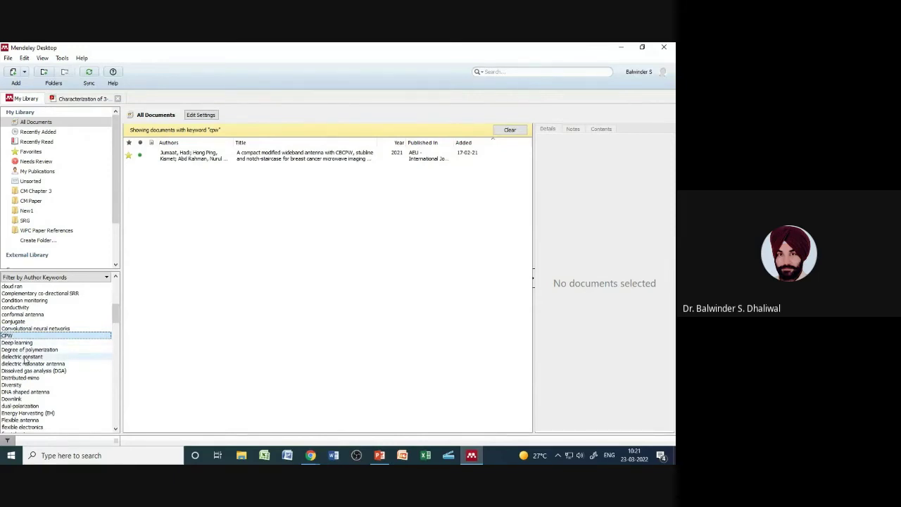
pyautogui.click(25, 357)
pyautogui.click(27, 370)
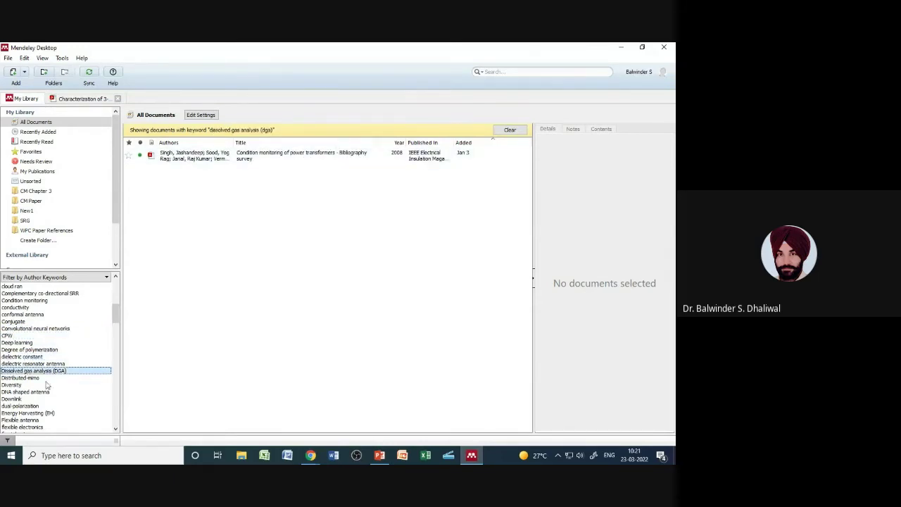
pyautogui.click(43, 392)
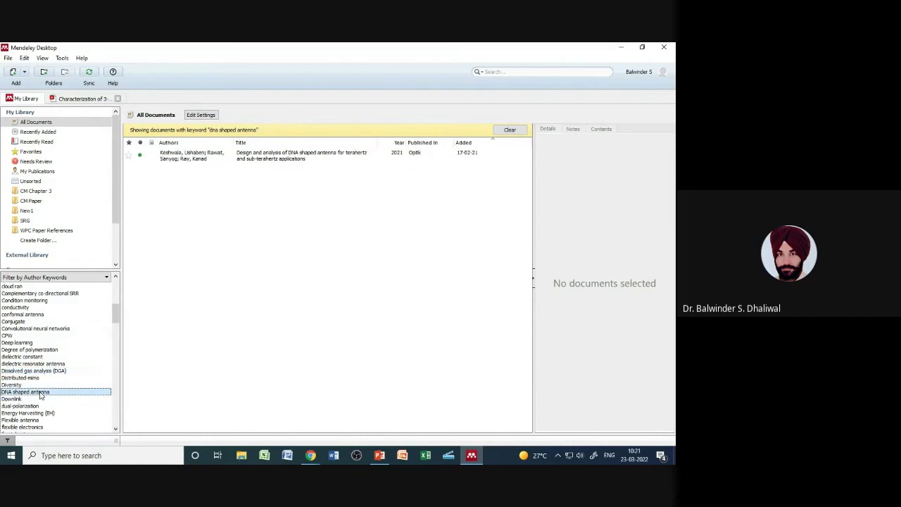
pyautogui.moveTo(121, 314); pyautogui.dragTo(124, 294)
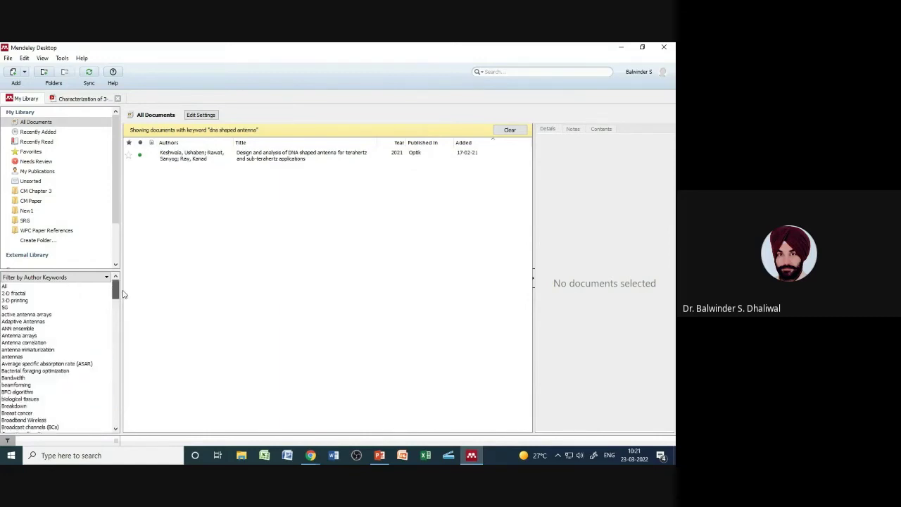
# Step: Switch the filter to Authors and view the papers of five authors in turn
pyautogui.click(83, 279)
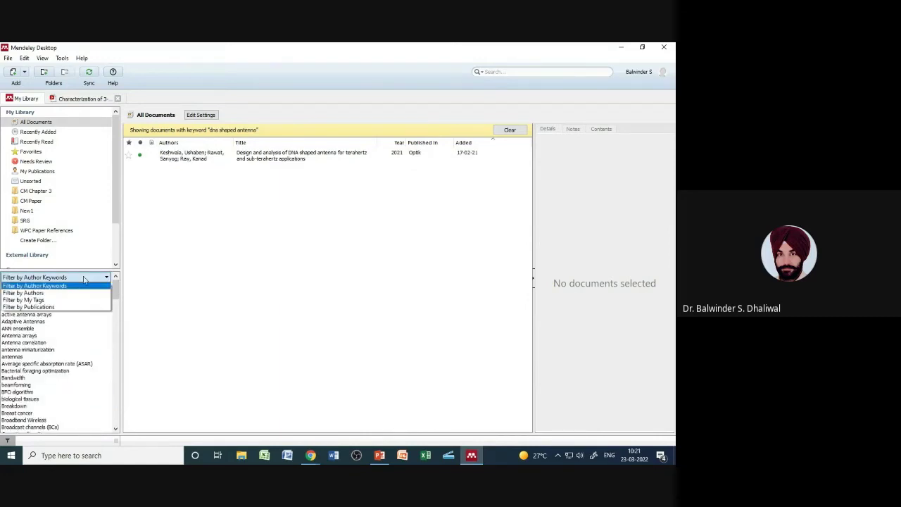
pyautogui.click(70, 292)
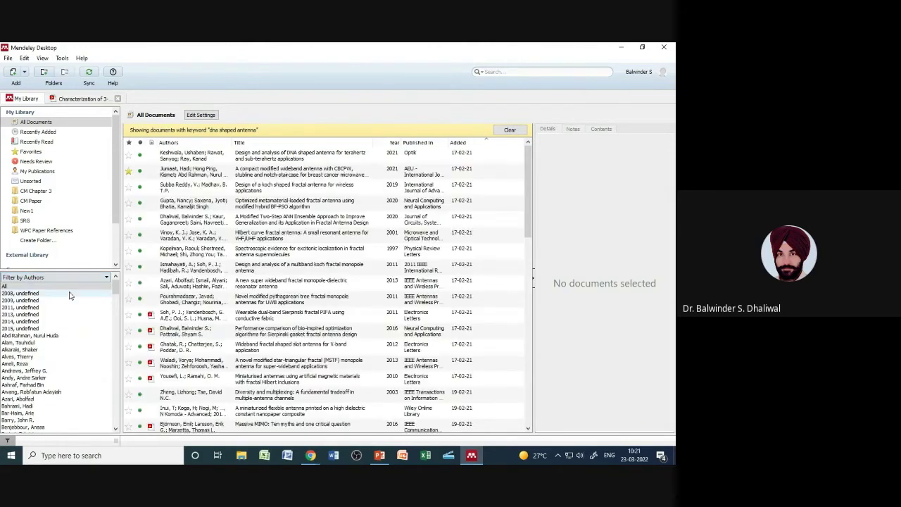
pyautogui.moveTo(116, 287); pyautogui.dragTo(117, 310)
pyautogui.click(57, 288)
pyautogui.click(44, 295)
pyautogui.click(45, 300)
pyautogui.click(44, 308)
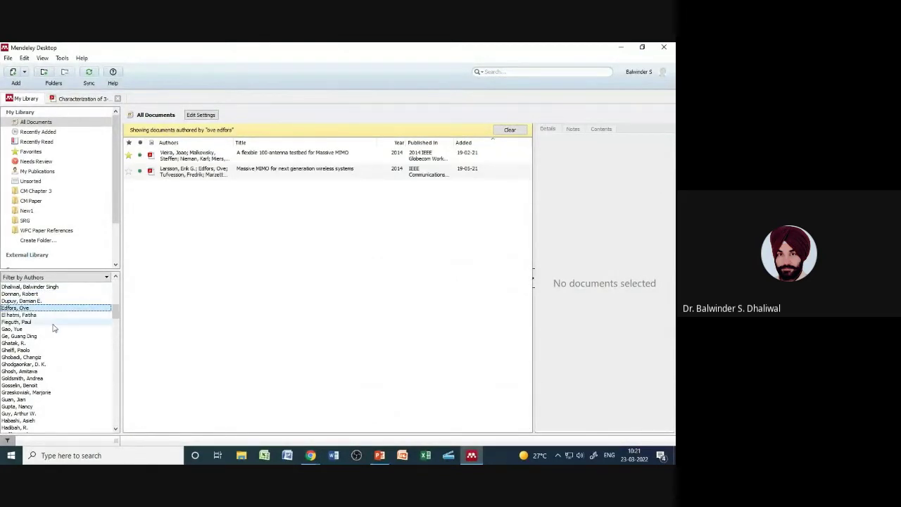
pyautogui.click(42, 314)
pyautogui.moveTo(116, 310); pyautogui.dragTo(116, 284)
pyautogui.click(98, 280)
# Step: Filter by publications: Neural Computing and Applications, Optik, Proceedings of the IEEE, Radiographics; then clear it
pyautogui.click(82, 307)
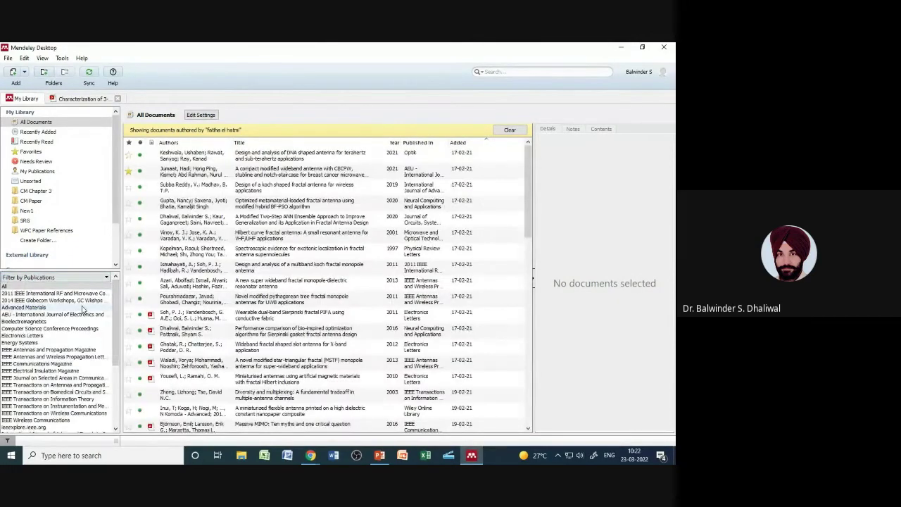
pyautogui.scroll(-5, 82, 309)
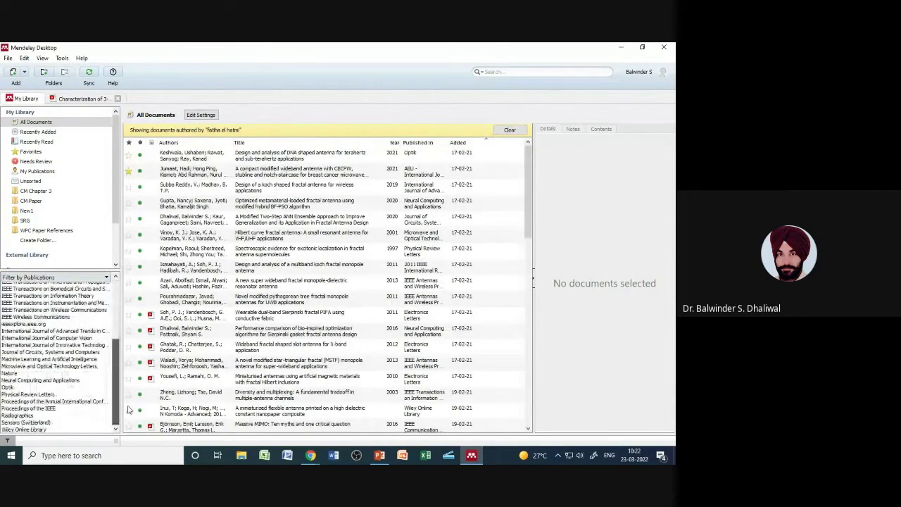
pyautogui.click(67, 381)
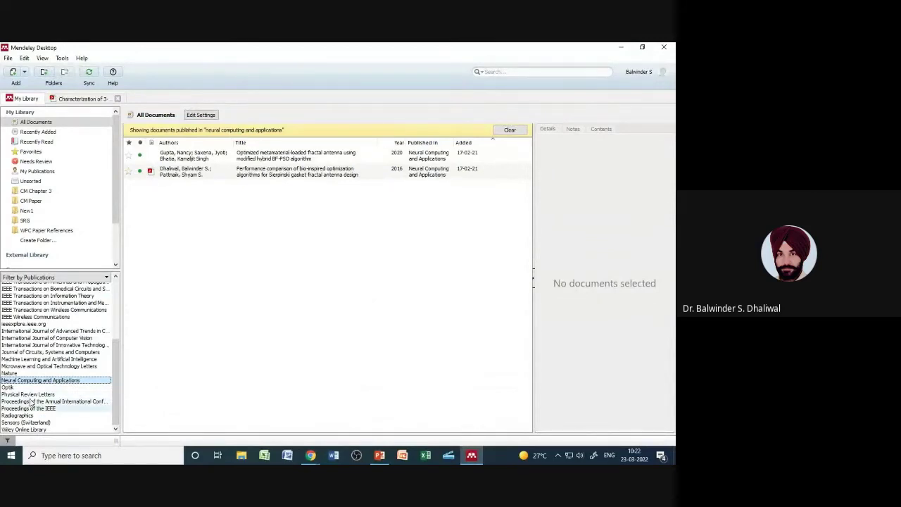
pyautogui.click(10, 388)
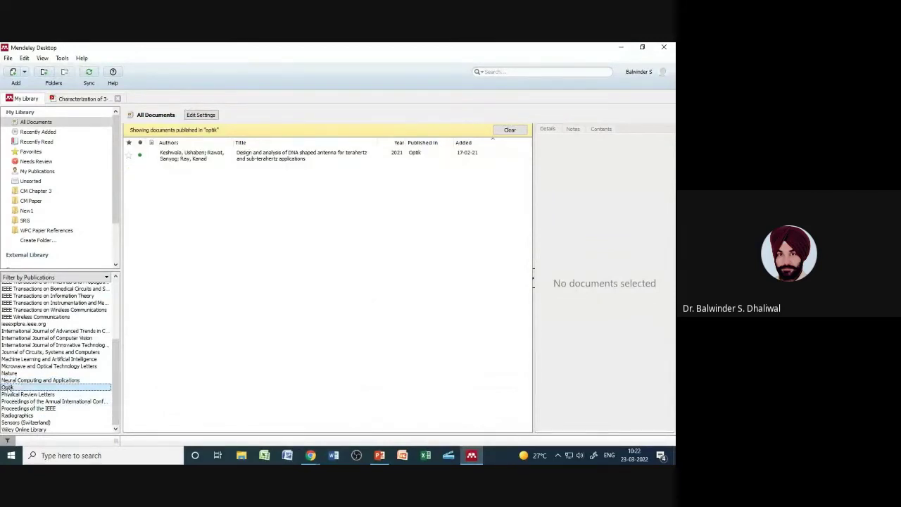
pyautogui.click(42, 401)
pyautogui.click(32, 409)
pyautogui.click(32, 416)
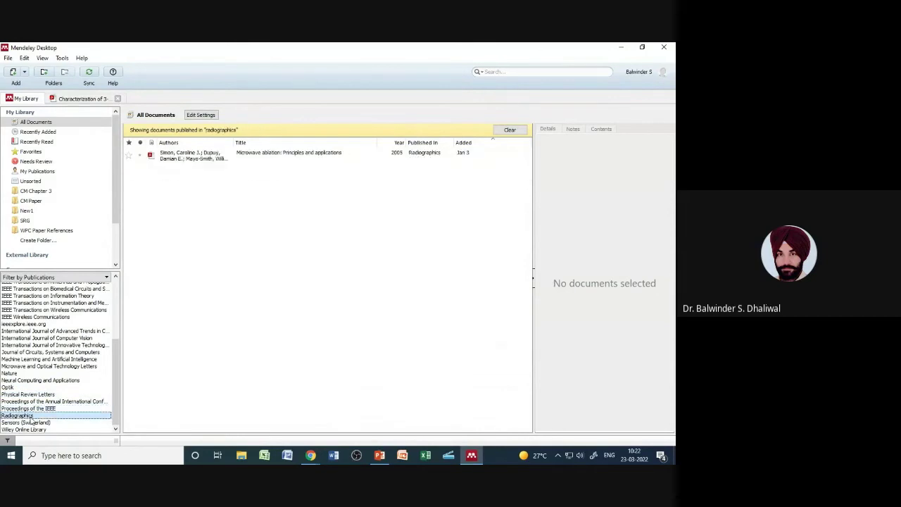
pyautogui.scroll(5, 63, 338)
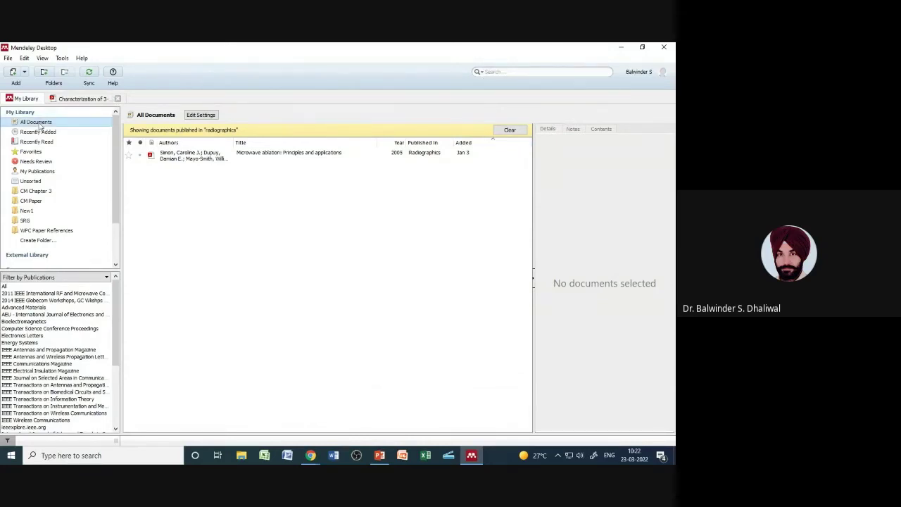
pyautogui.click(512, 131)
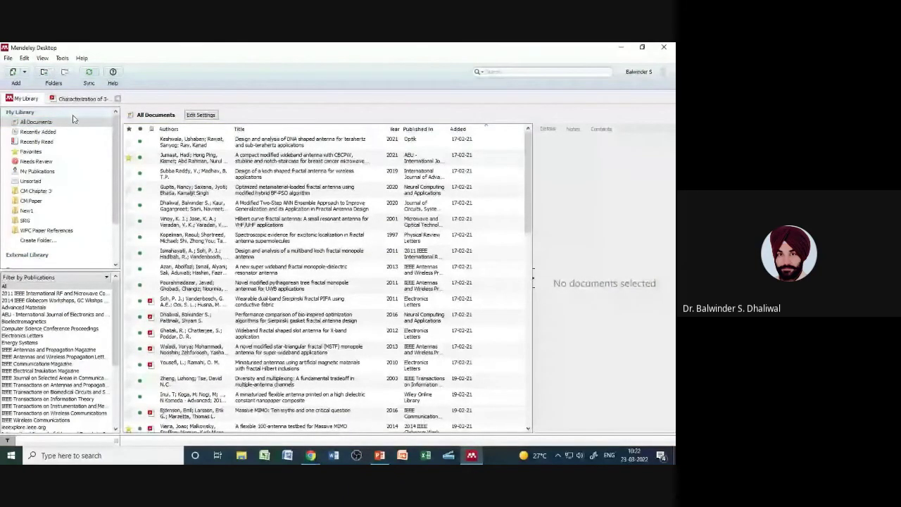
# Step: Search the whole library for 'ante' and scroll through the antenna results
pyautogui.click(516, 74)
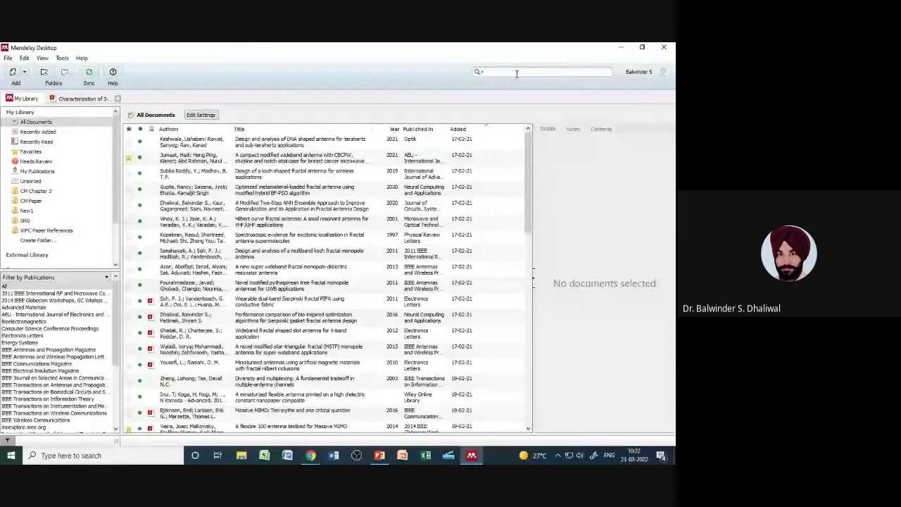
pyautogui.write('antenna')
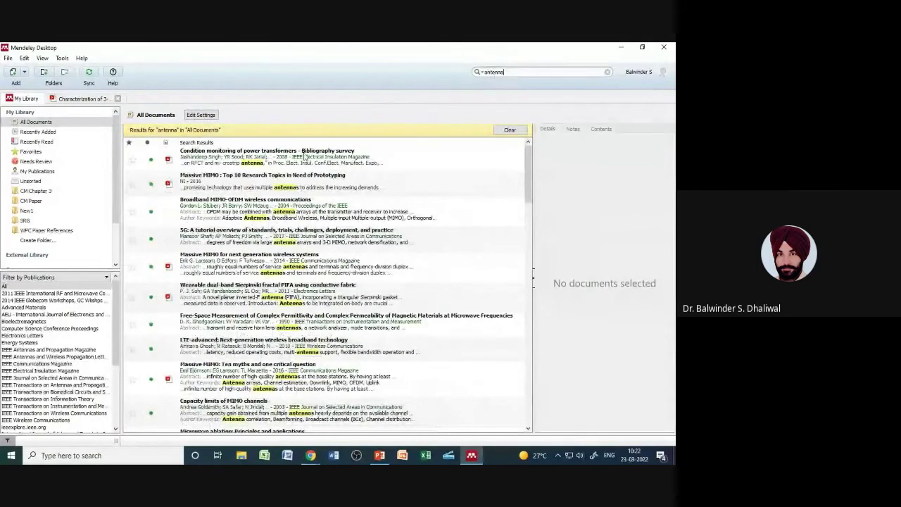
pyautogui.moveTo(526, 175); pyautogui.dragTo(526, 237)
pyautogui.moveTo(526, 232); pyautogui.dragTo(530, 166)
# Step: Replace the search term with 'fractal', scroll the matches, then clear the search
pyautogui.doubleClick(487, 72)
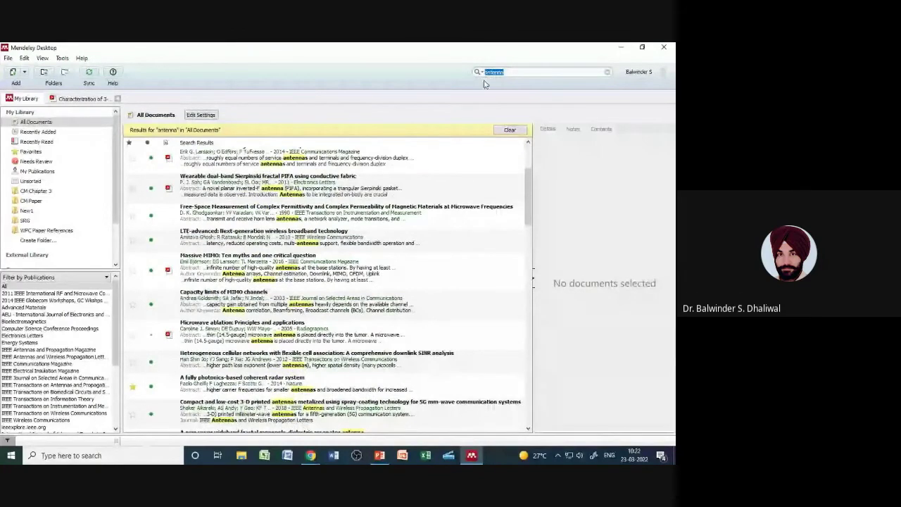
pyautogui.write('fractal')
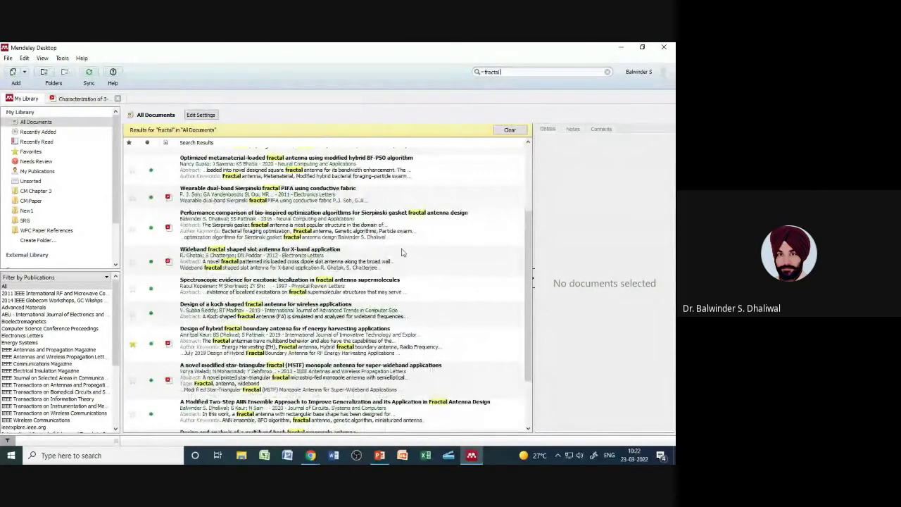
pyautogui.moveTo(525, 231); pyautogui.dragTo(525, 162)
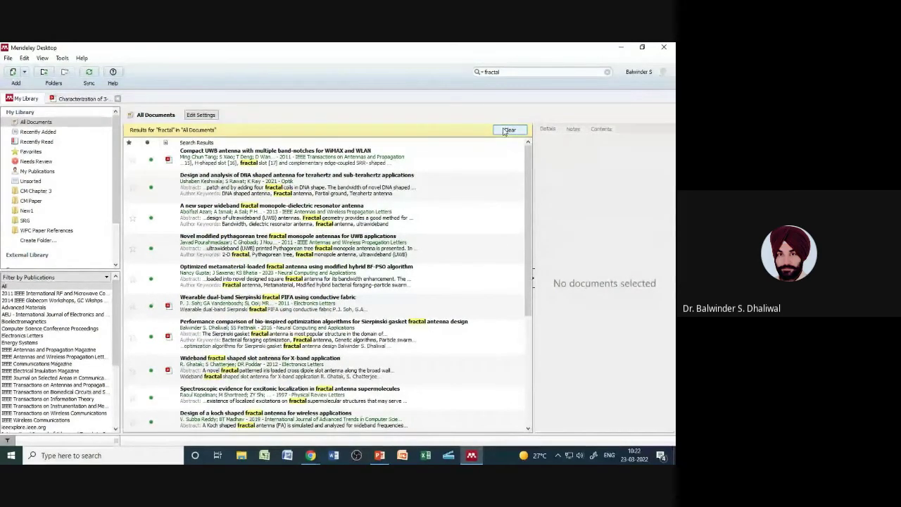
pyautogui.click(504, 131)
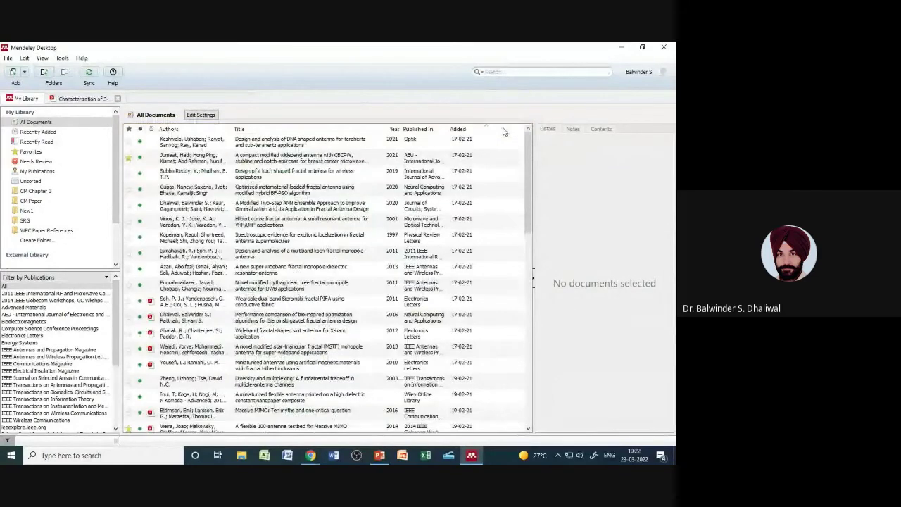
# Step: Scroll the sidebar to reveal the Groups and Trash sections, then bring PowerPoint forward
pyautogui.scroll(-2, 118, 240)
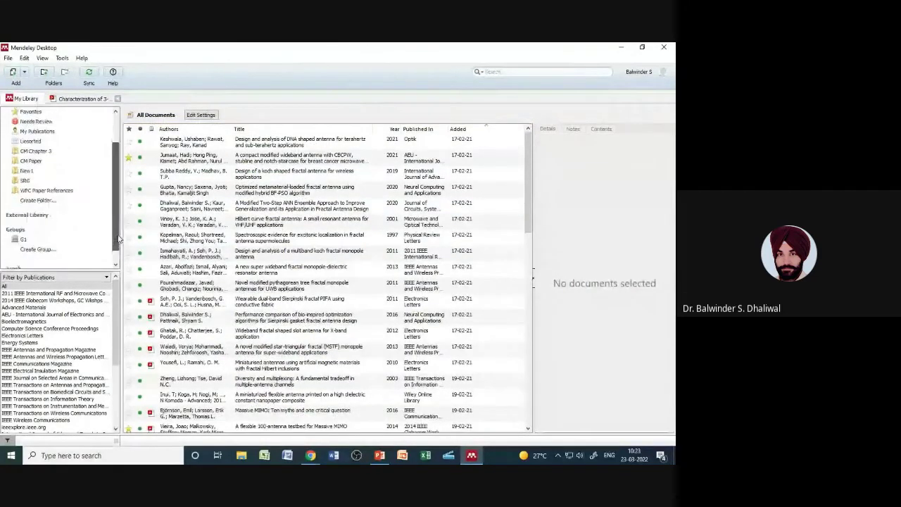
pyautogui.scroll(-1, 119, 239)
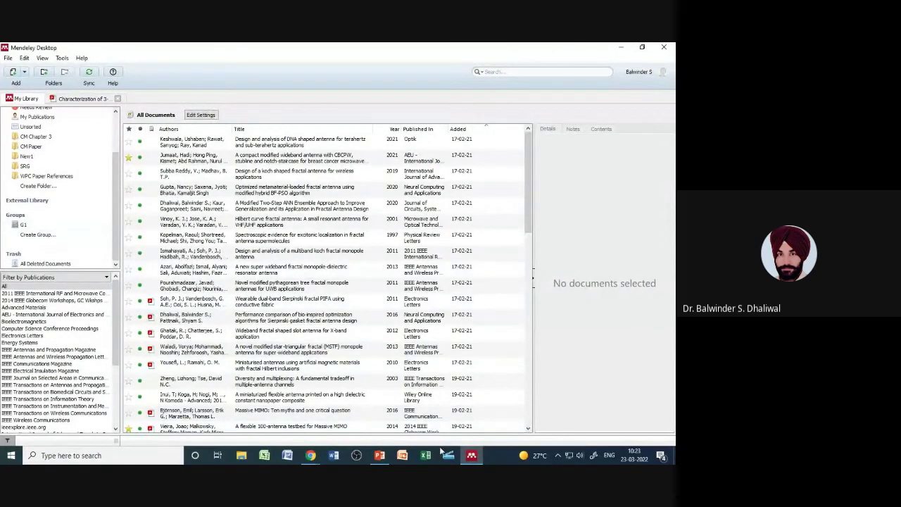
pyautogui.moveTo(311, 456)
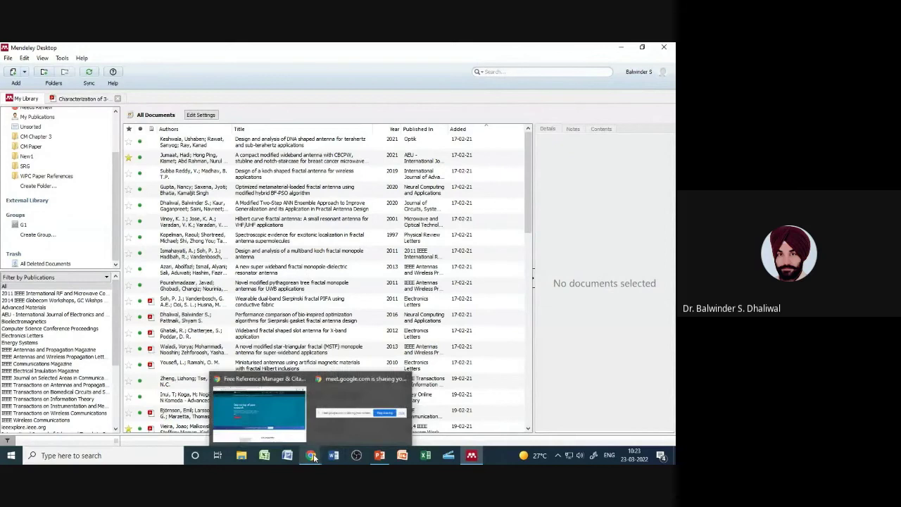
pyautogui.moveTo(381, 456)
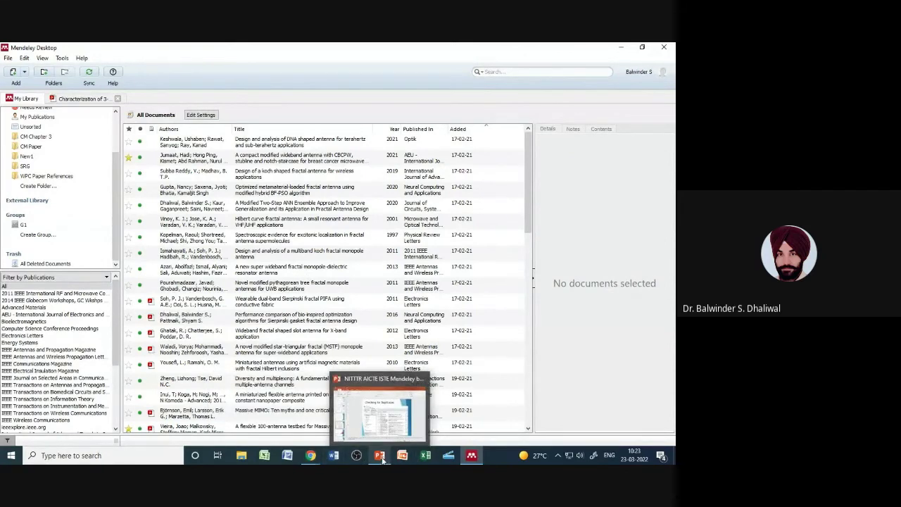
pyautogui.click(379, 456)
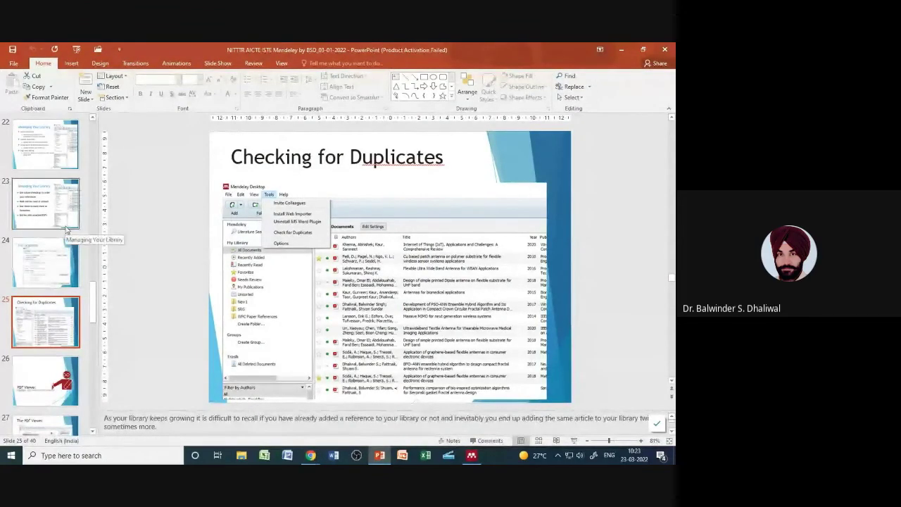
# Step: Step through slides 22 to 25, Checking for Duplicates, then switch to Mendeley Desktop
pyautogui.click(41, 157)
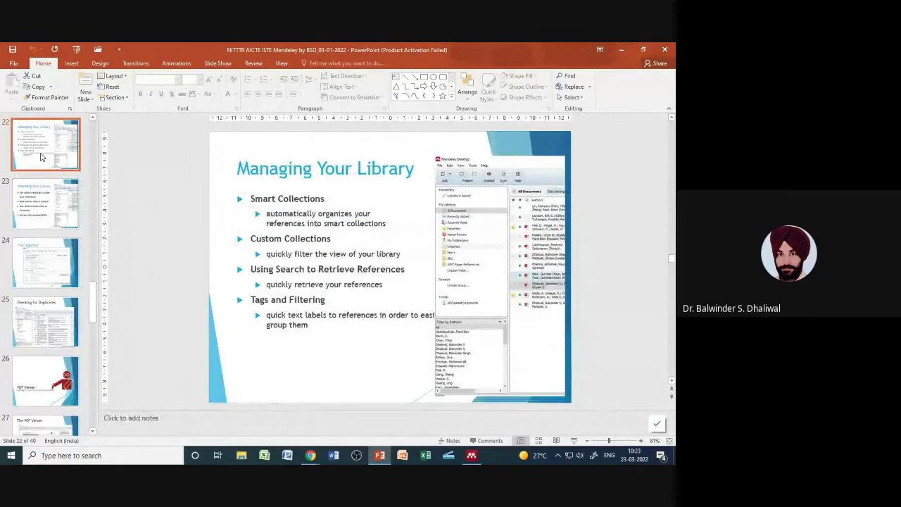
pyautogui.press('Down')
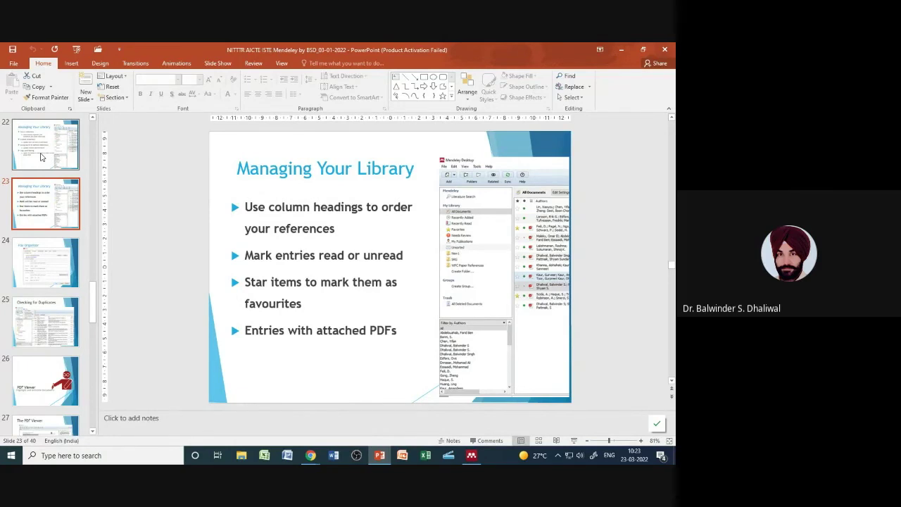
pyautogui.press('Down')
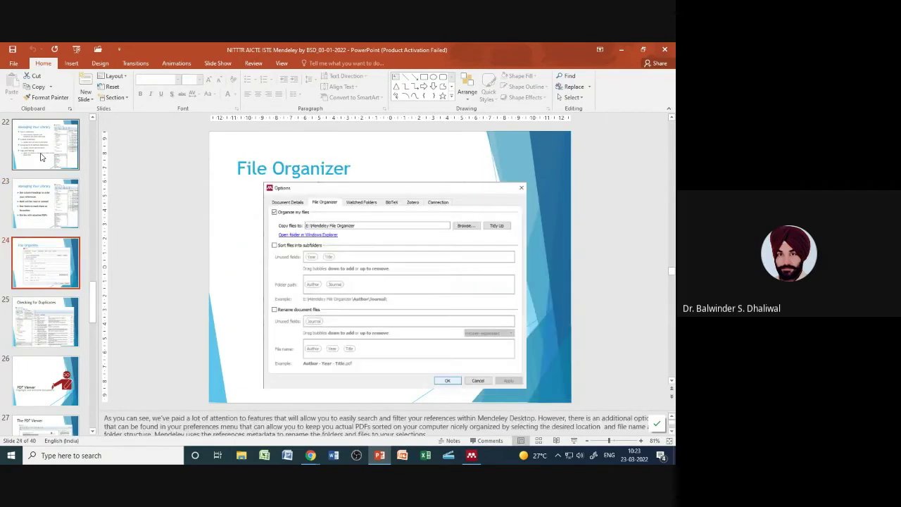
pyautogui.press('Down')
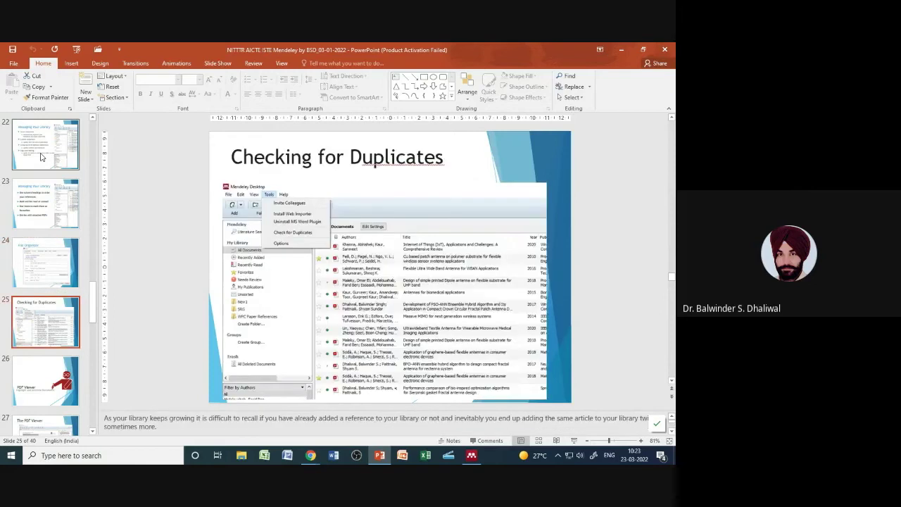
pyautogui.click(472, 455)
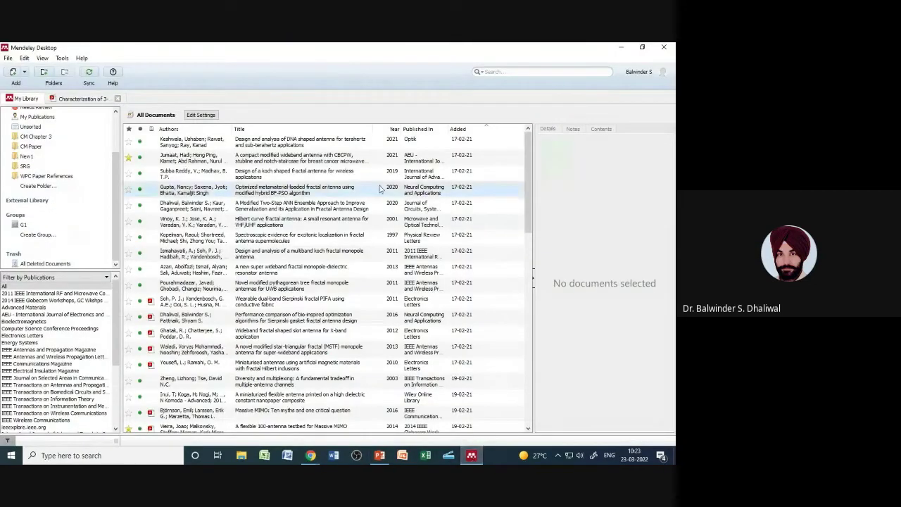
pyautogui.click(63, 59)
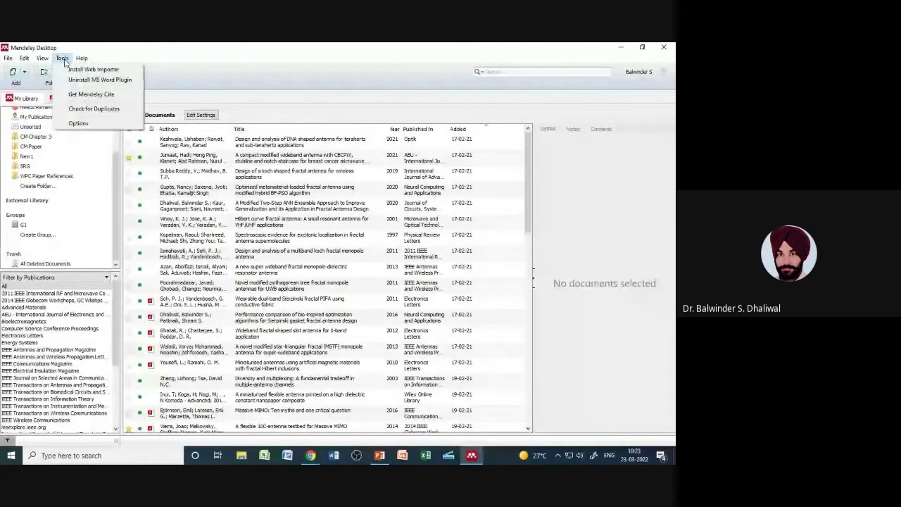
pyautogui.moveTo(45, 59)
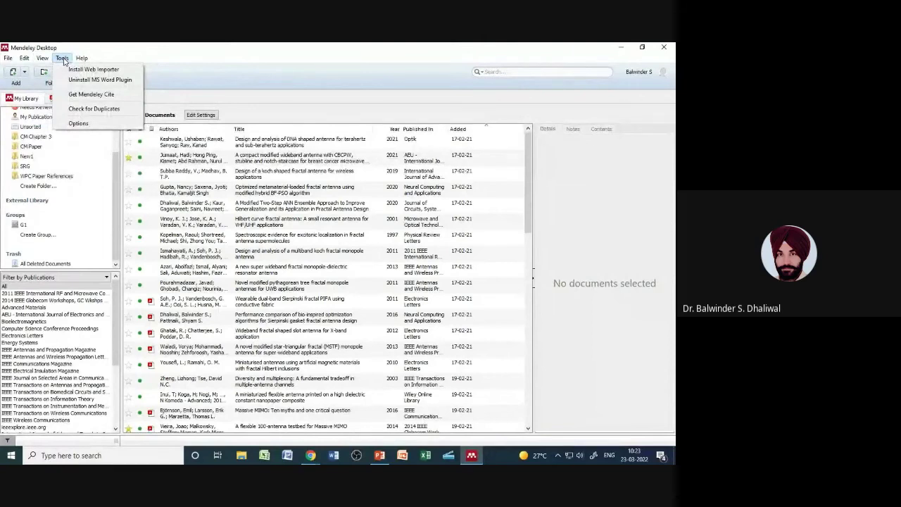
pyautogui.click(85, 124)
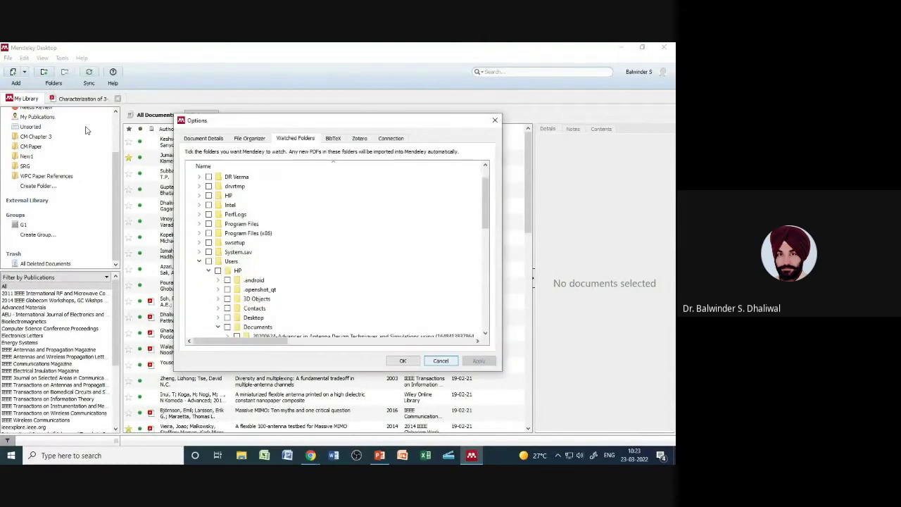
pyautogui.click(256, 140)
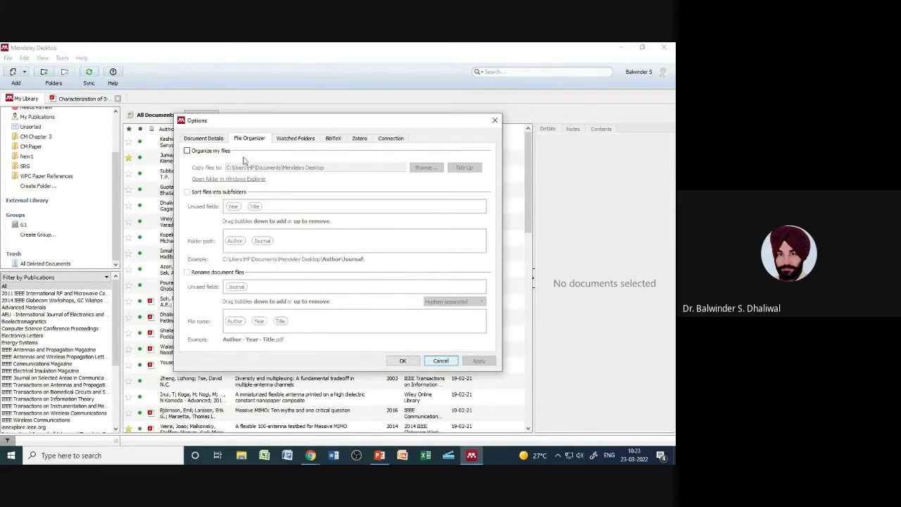
pyautogui.click(187, 150)
pyautogui.click(424, 167)
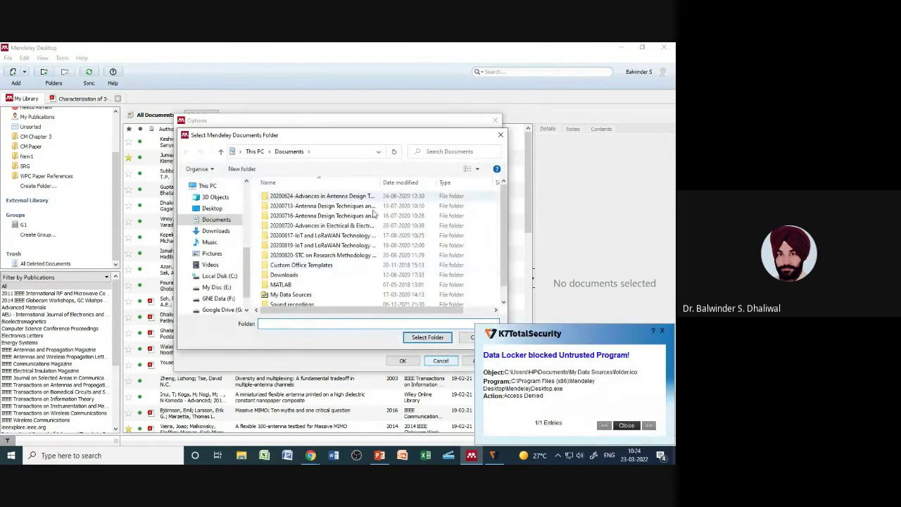
pyautogui.click(626, 425)
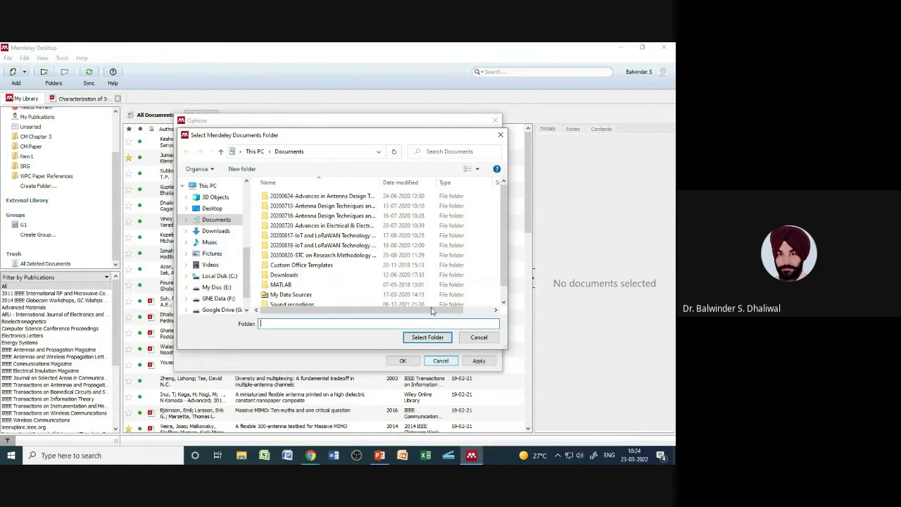
pyautogui.click(492, 341)
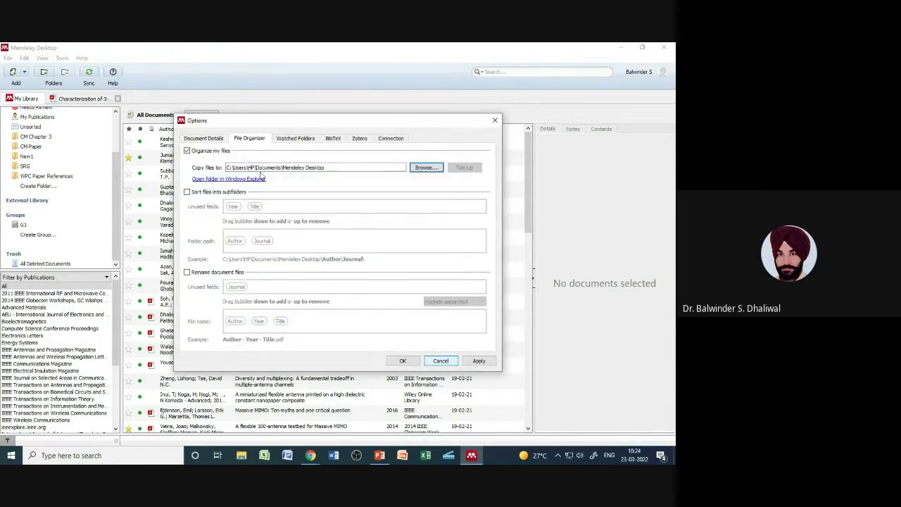
pyautogui.click(188, 151)
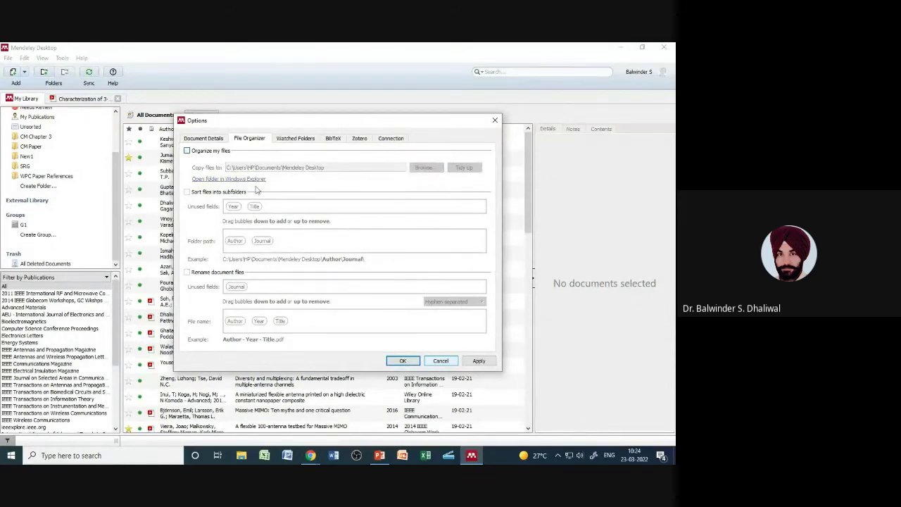
pyautogui.click(440, 360)
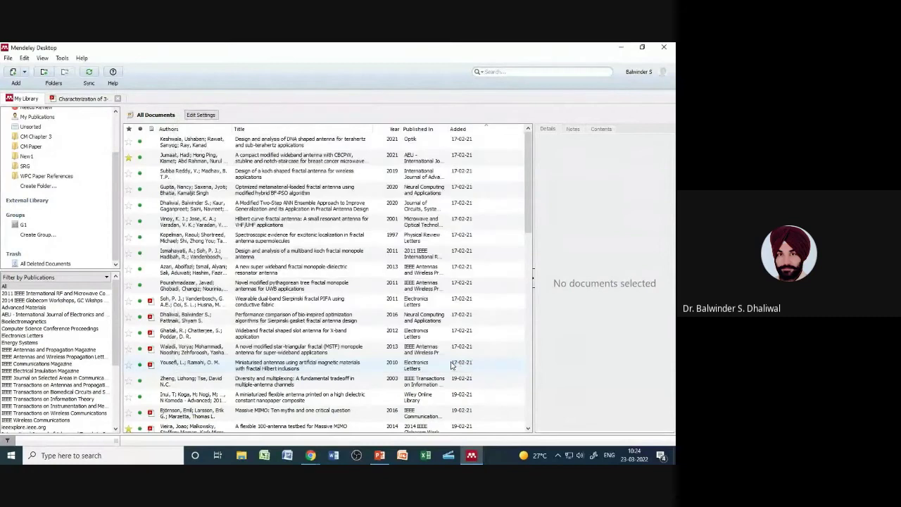
# Step: Run Check for Duplicates and merge the two nanopaper antenna entries into one record
pyautogui.click(62, 58)
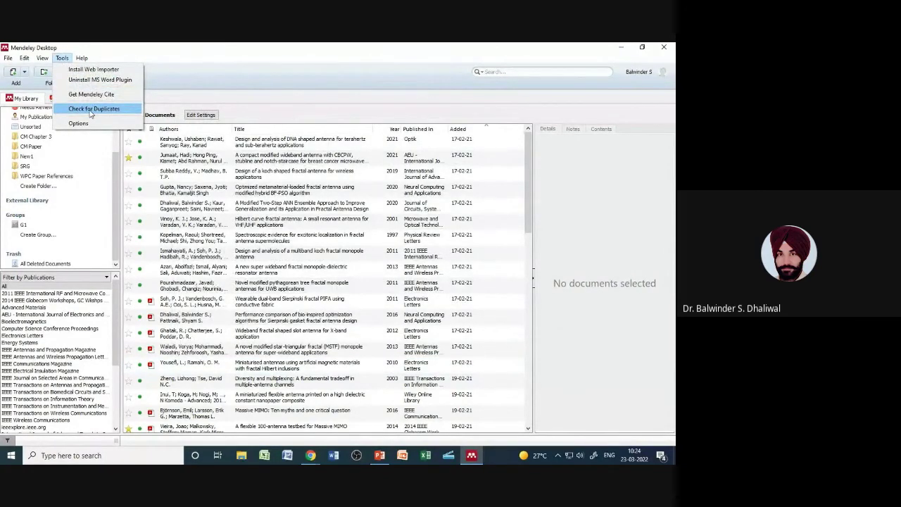
pyautogui.click(90, 111)
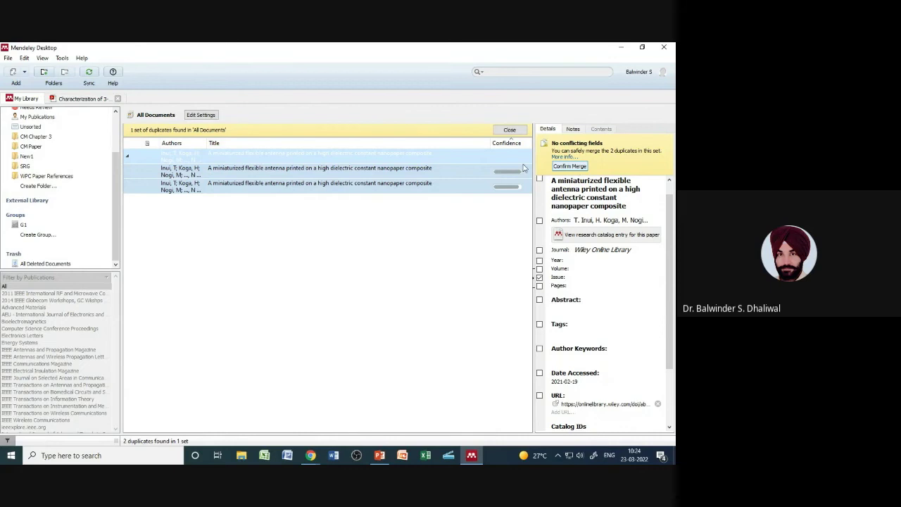
pyautogui.click(582, 167)
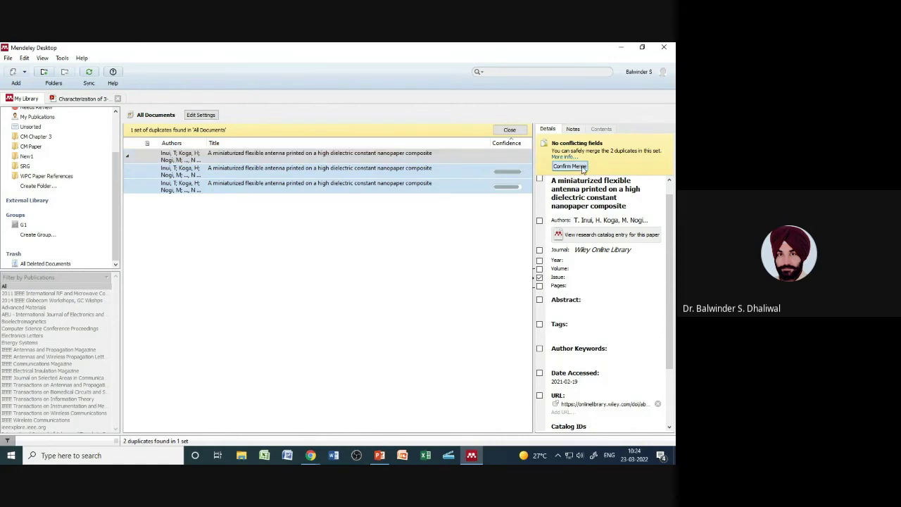
pyautogui.click(510, 131)
pyautogui.click(510, 130)
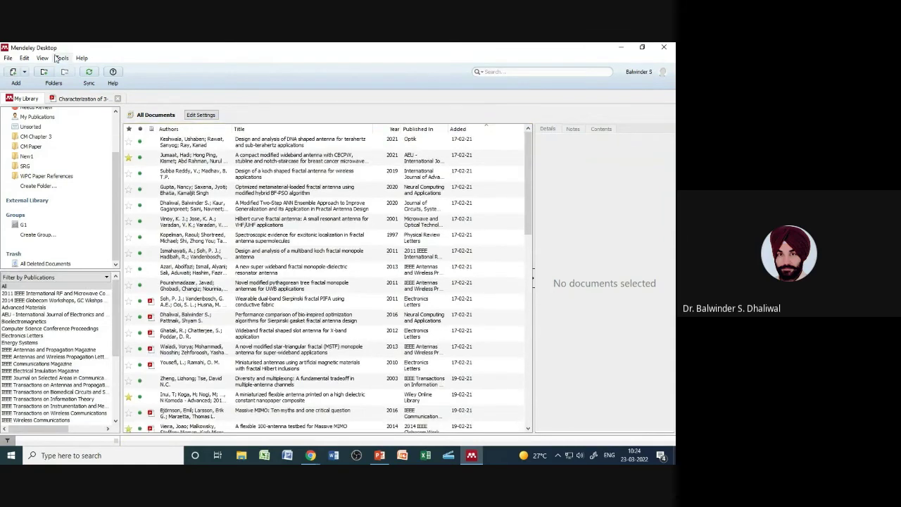
pyautogui.click(62, 58)
# Step: Recheck for duplicates, view the Hilbert curve fractal antenna paper, then return to PowerPoint
pyautogui.click(81, 107)
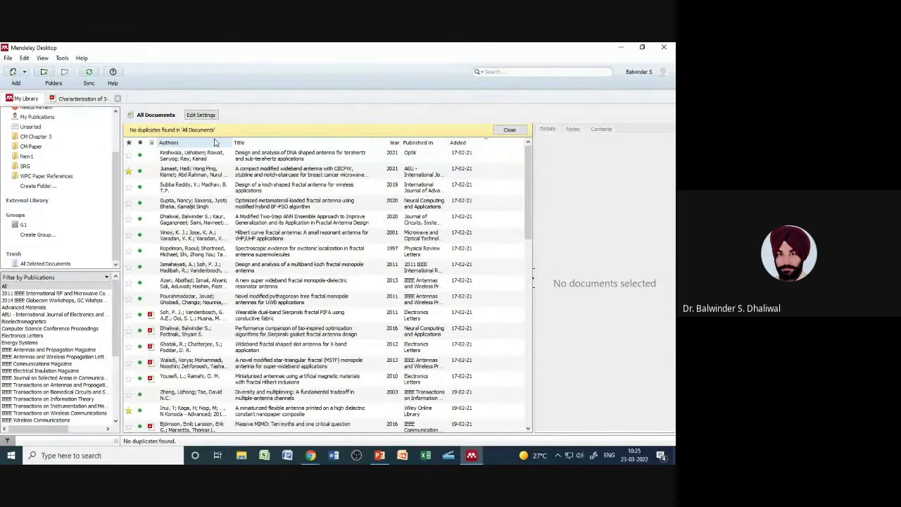
pyautogui.scroll(2, 67, 141)
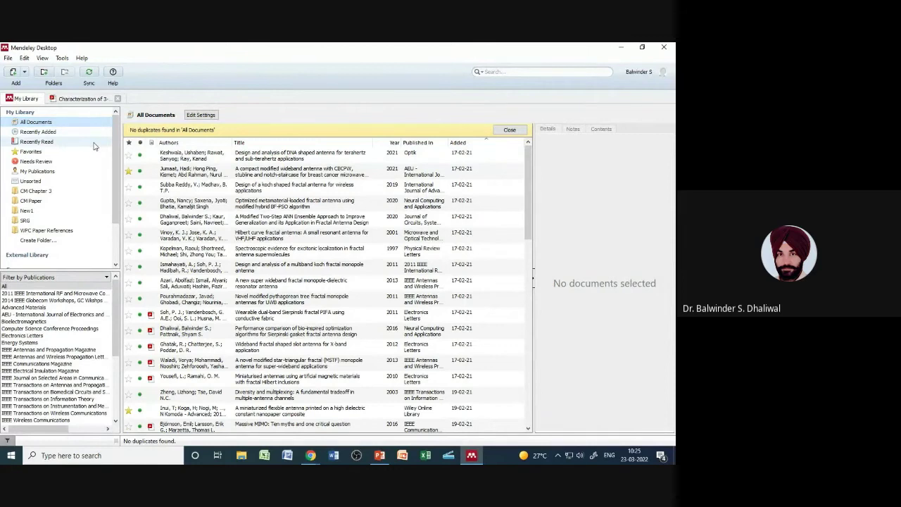
pyautogui.moveTo(118, 141); pyautogui.dragTo(119, 113)
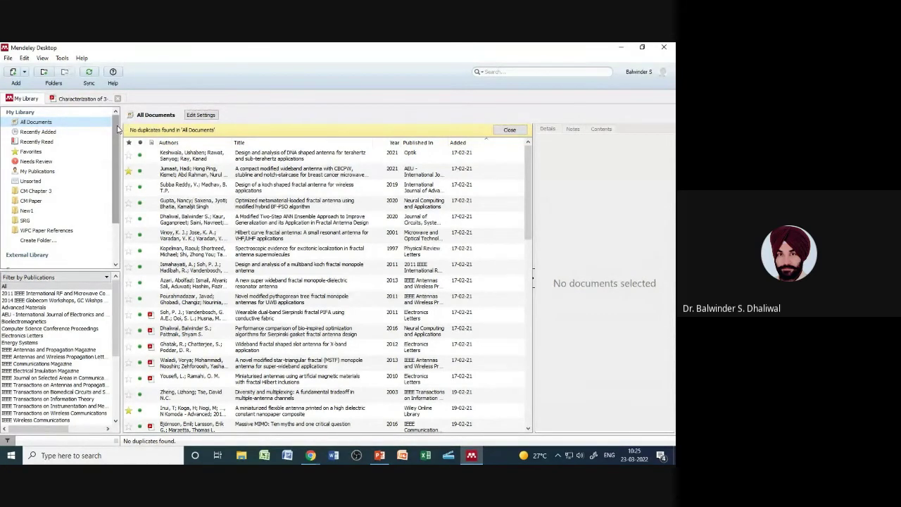
pyautogui.moveTo(118, 126); pyautogui.dragTo(124, 101)
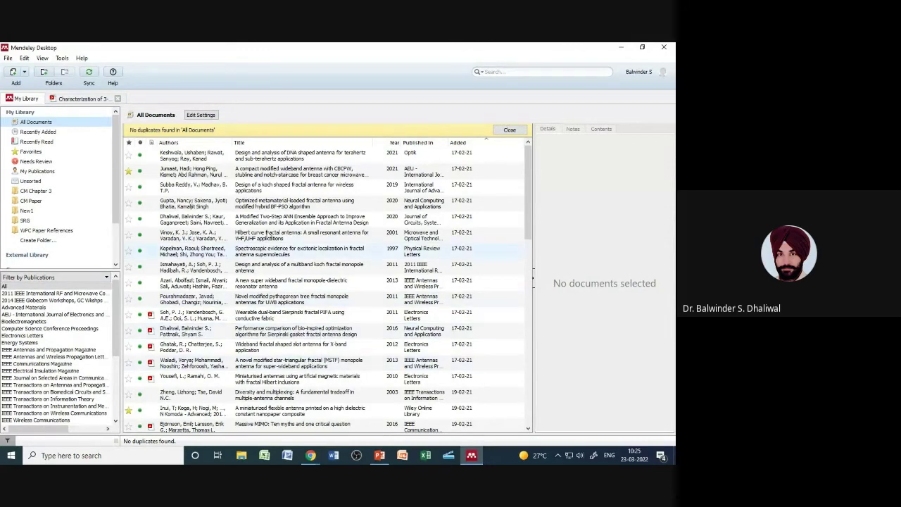
pyautogui.click(267, 234)
pyautogui.click(507, 130)
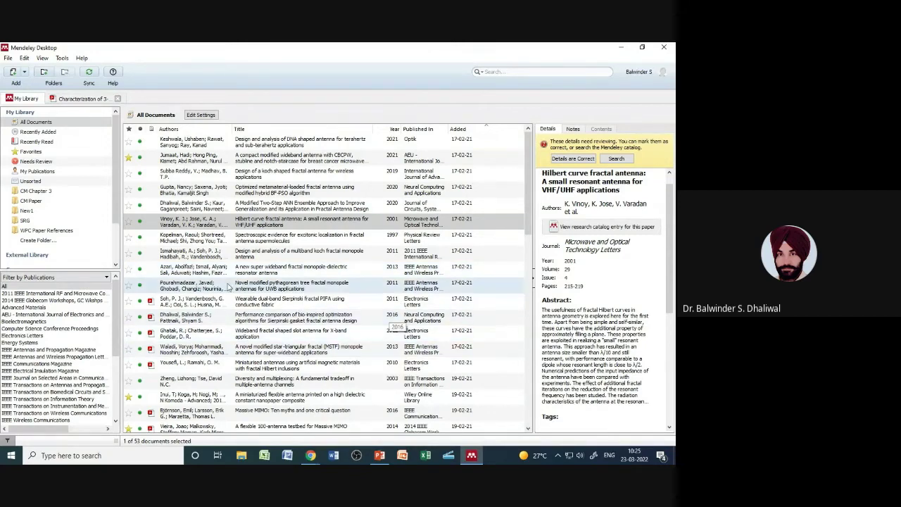
pyautogui.click(375, 440)
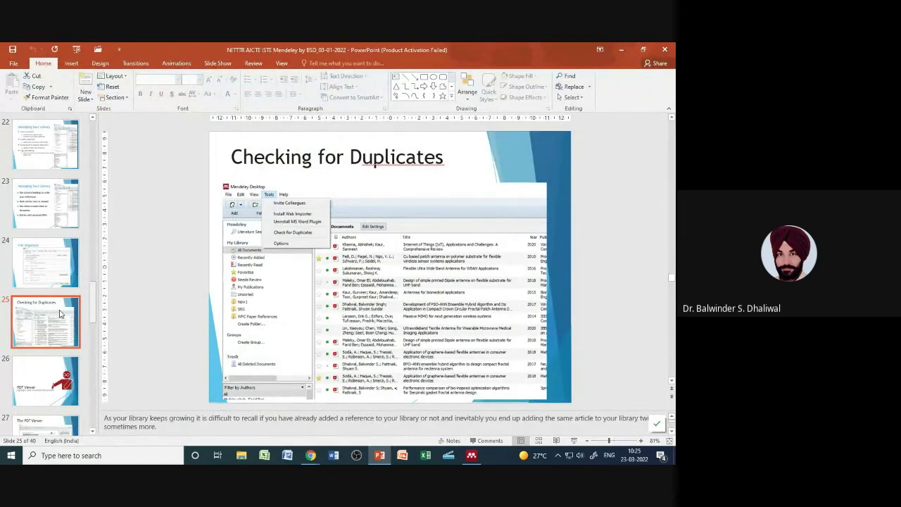
# Step: Advance the deck from slide 25 to slide 27, The PDF Viewer
pyautogui.press('Down')
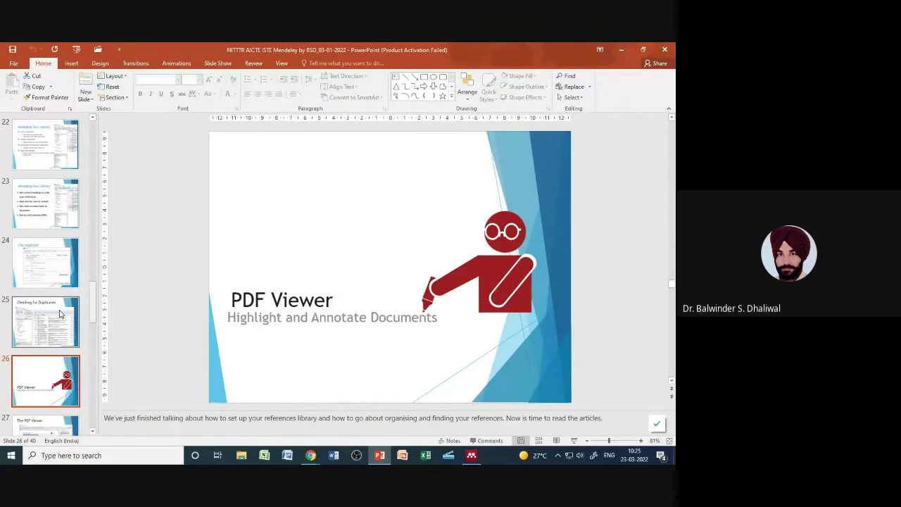
pyautogui.press('Down')
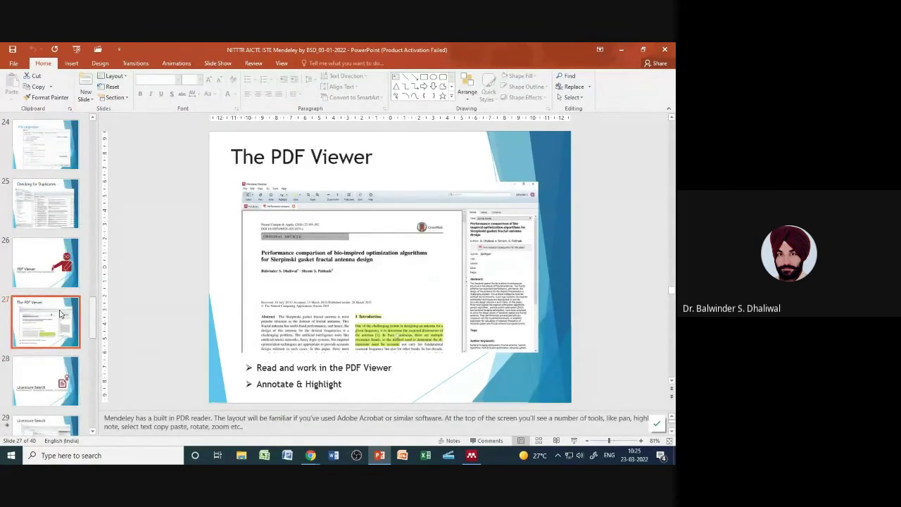
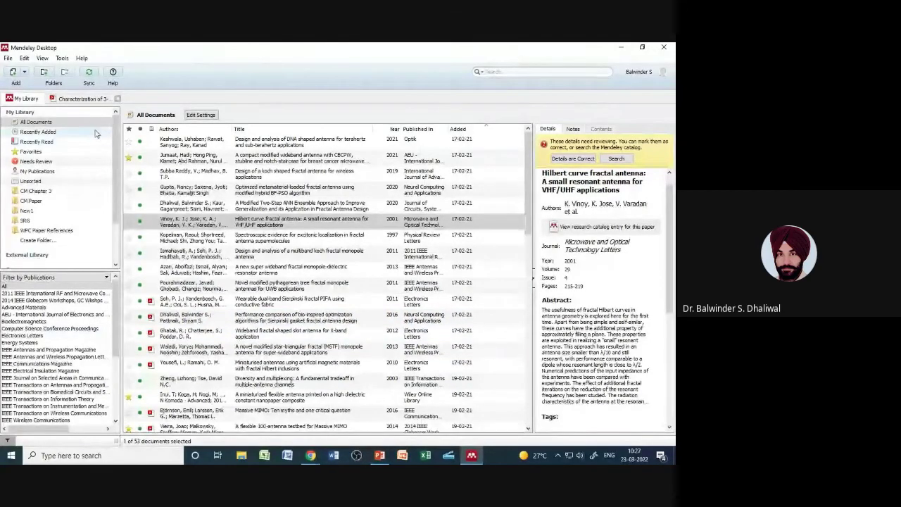
# Step: Open the 'Performance comparison' Sierpinski gasket paper in place of the extra tab and show its 'Important' sticky note
pyautogui.click(118, 99)
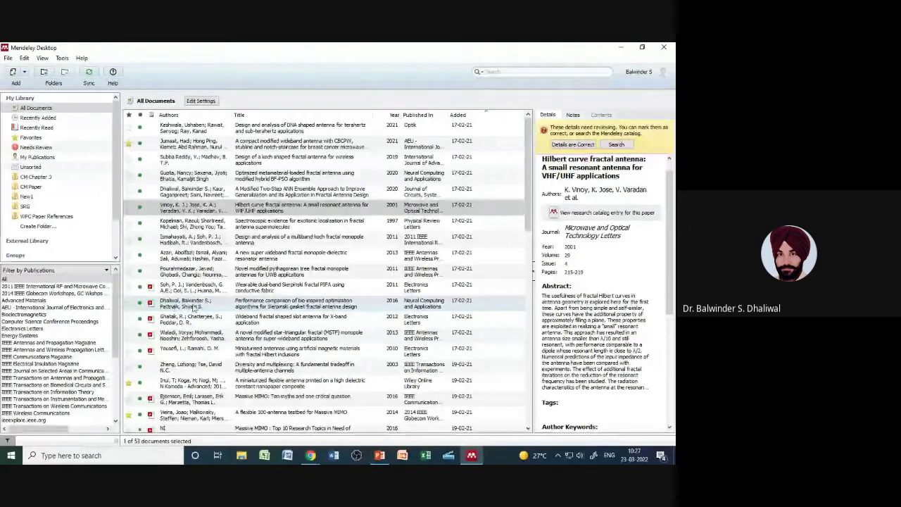
pyautogui.doubleClick(250, 308)
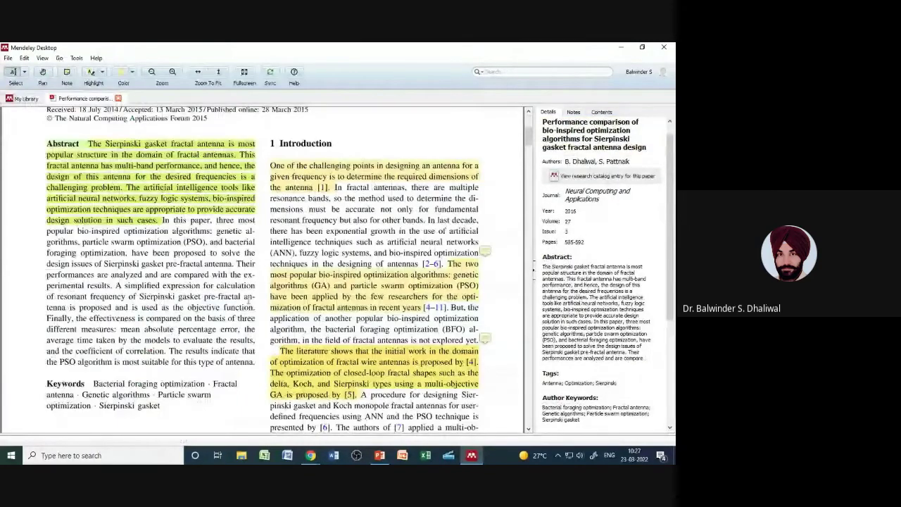
pyautogui.scroll(3, 249, 297)
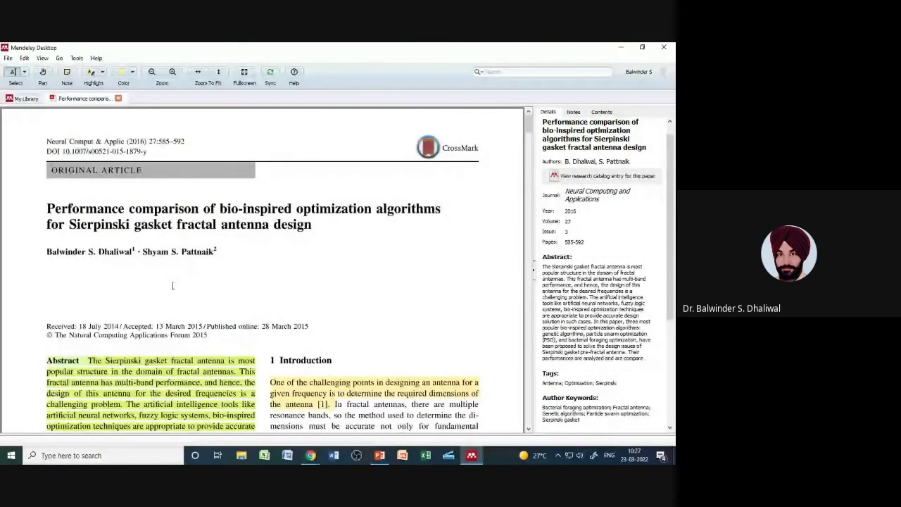
pyautogui.scroll(-2, 173, 285)
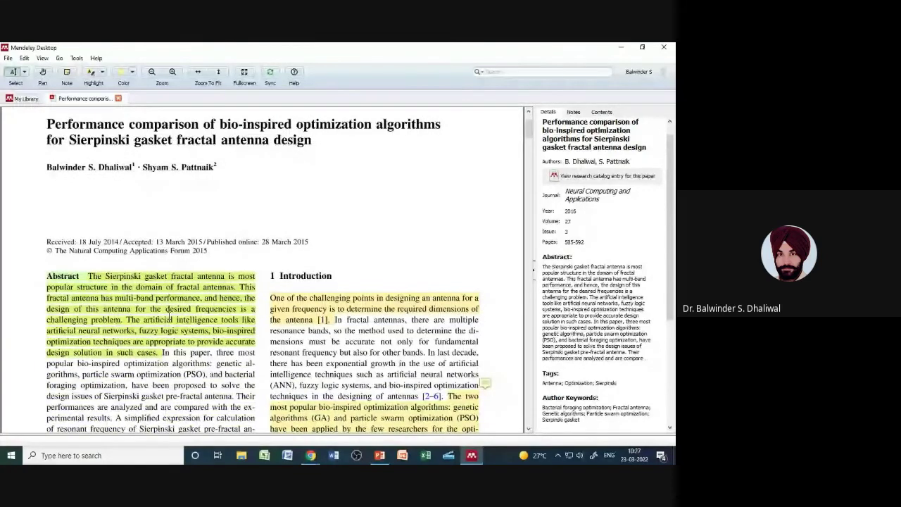
pyautogui.scroll(-1, 169, 315)
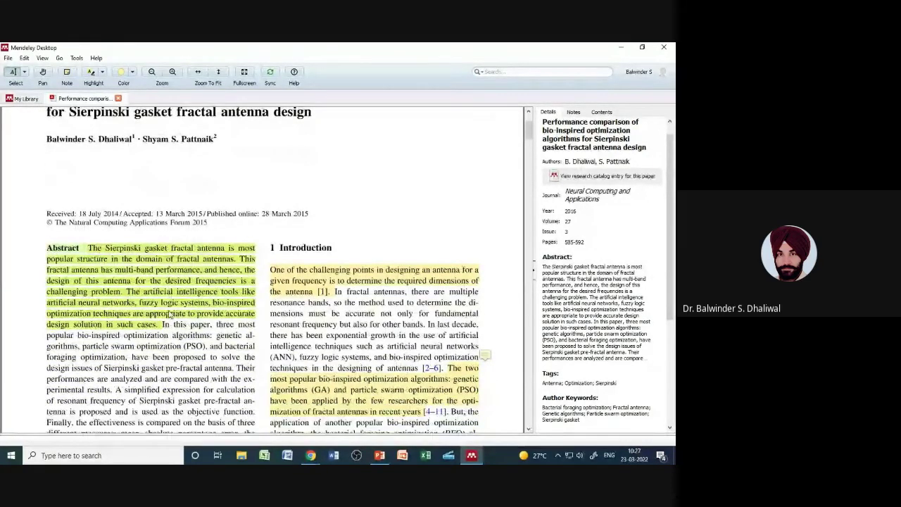
pyautogui.scroll(-3, 170, 314)
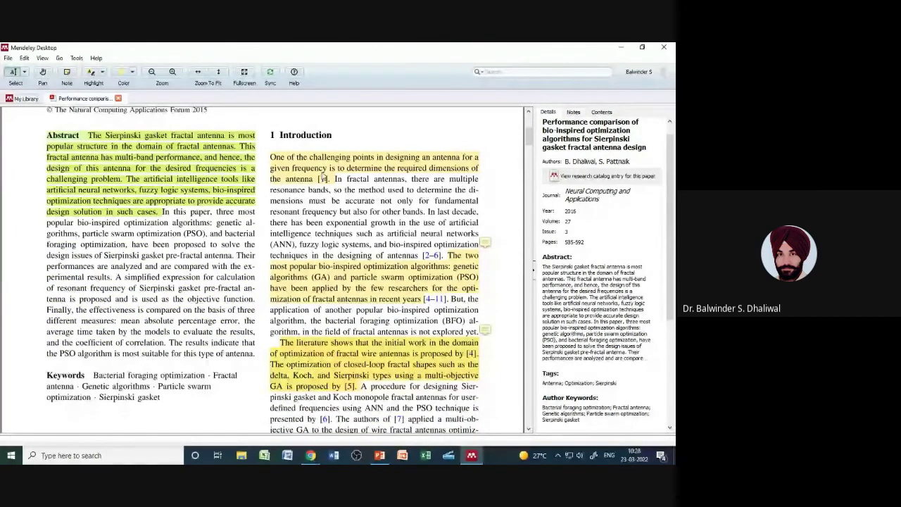
pyautogui.click(483, 245)
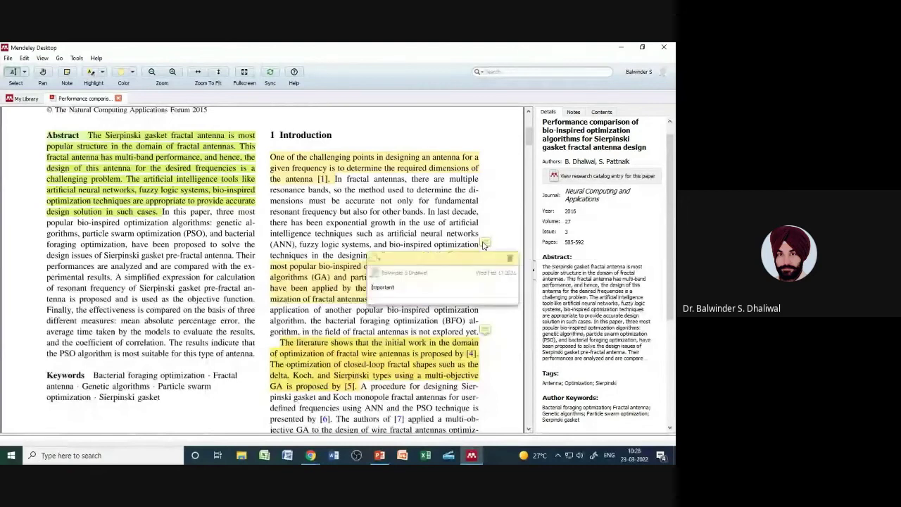
# Step: Recolour the GA and PSO highlight blue, then select the resonant-frequency sentence and open the Edit menu
pyautogui.click(350, 291)
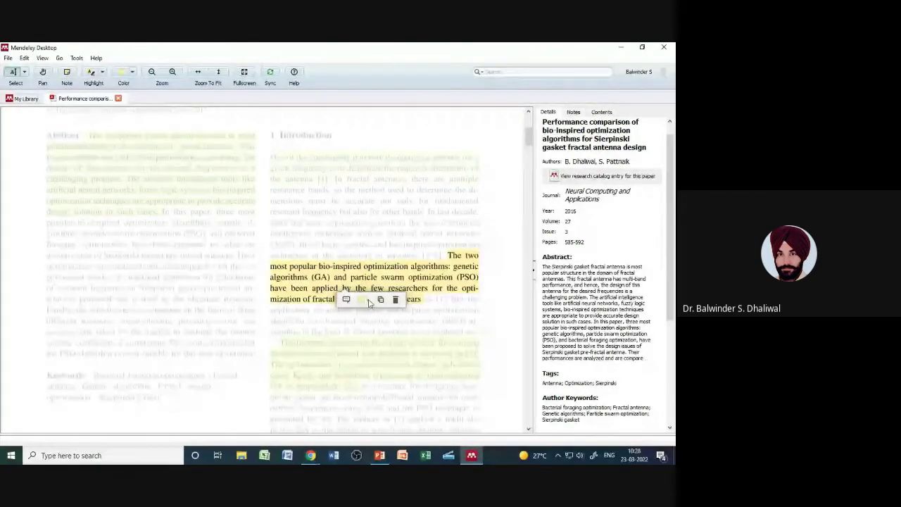
pyautogui.click(363, 299)
pyautogui.click(373, 320)
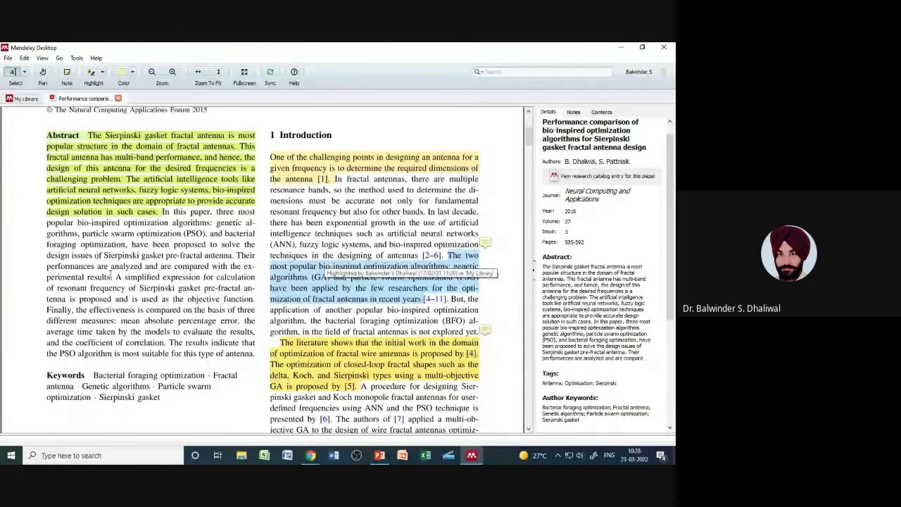
pyautogui.moveTo(114, 277)
pyautogui.mouseDown()
pyautogui.moveTo(163, 301)
pyautogui.moveTo(107, 309)
pyautogui.moveTo(205, 309)
pyautogui.moveTo(255, 299)
pyautogui.mouseUp()
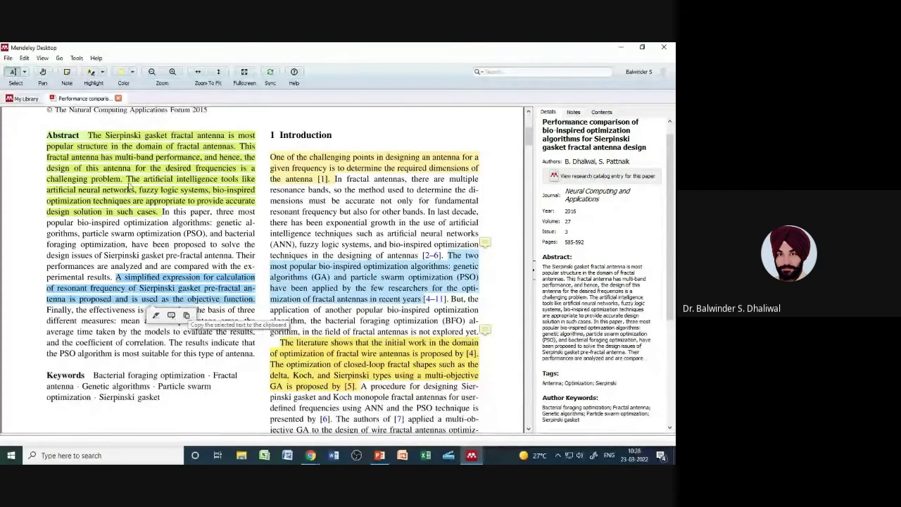
pyautogui.click(24, 58)
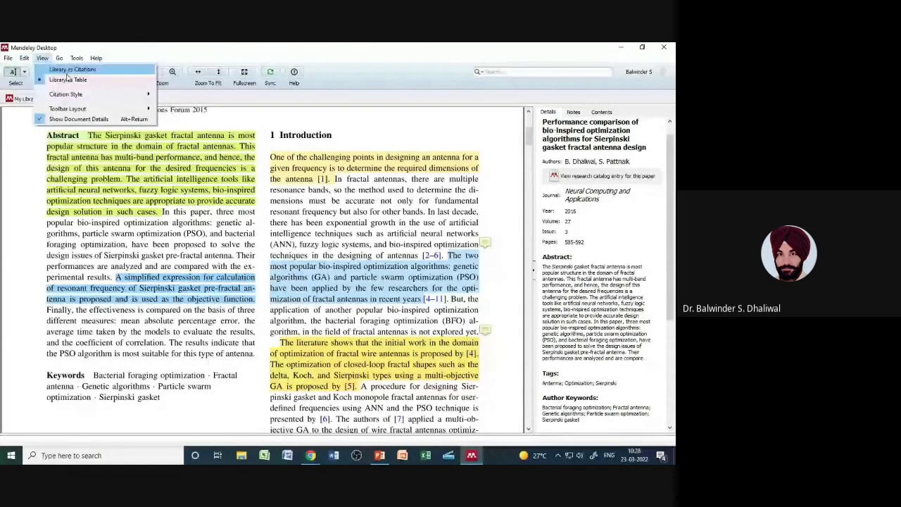
# Step: Browse the Help and Go menus, then dismiss them and clear the selection
pyautogui.moveTo(11, 60)
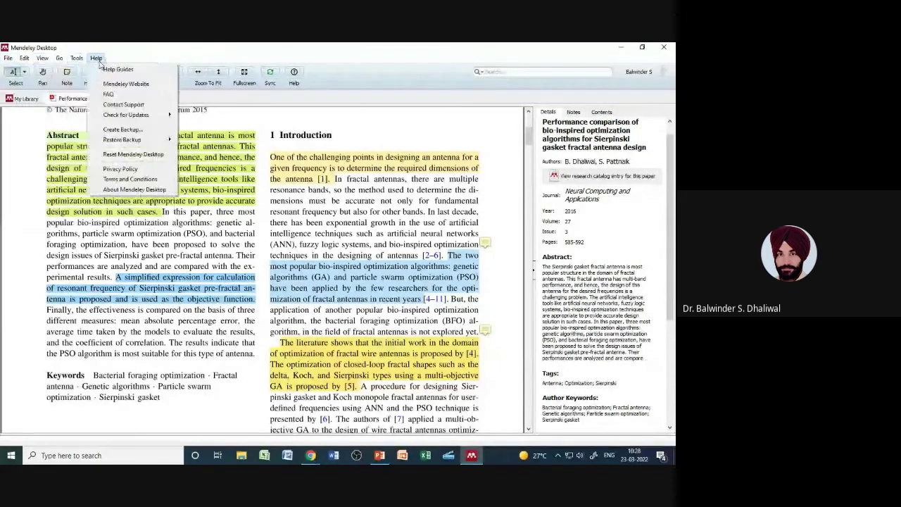
pyautogui.moveTo(61, 60)
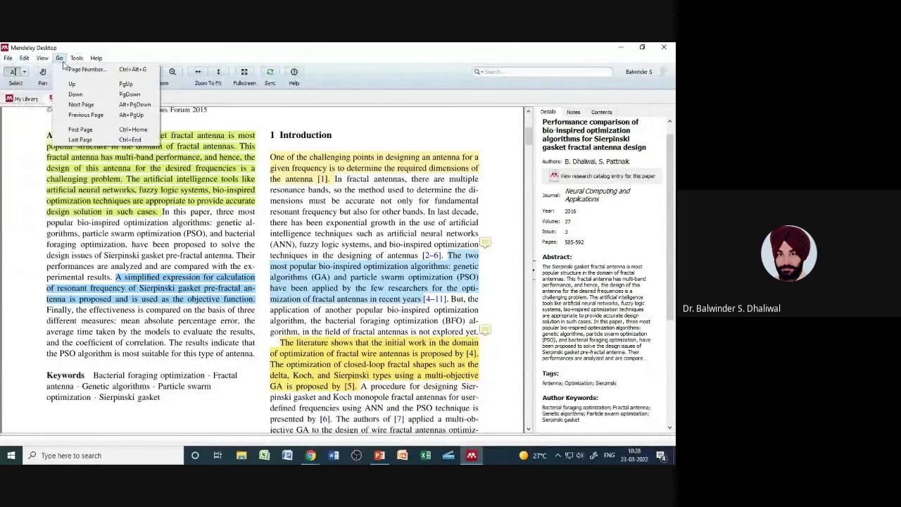
pyautogui.click(229, 231)
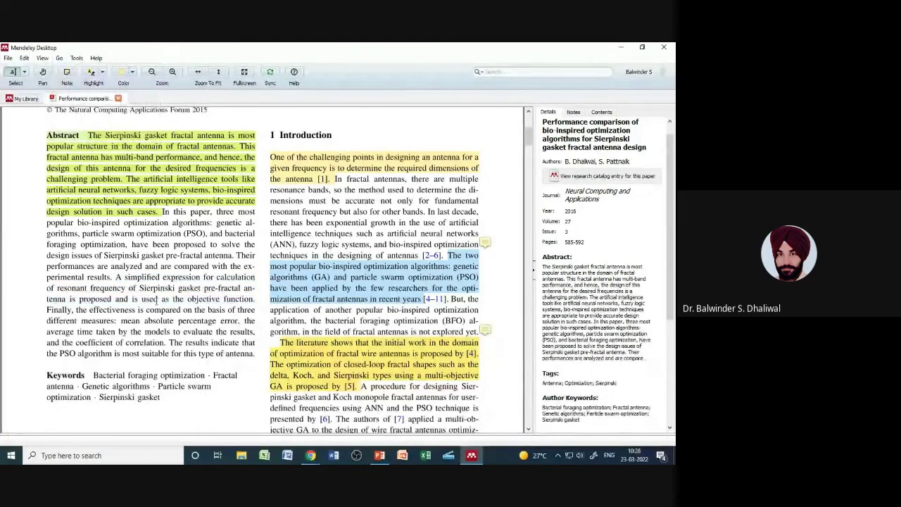
# Step: Toggle between the paper's Notes and Contents panels, then select the metamaterial-loaded fractal antenna paper in My Library
pyautogui.click(573, 112)
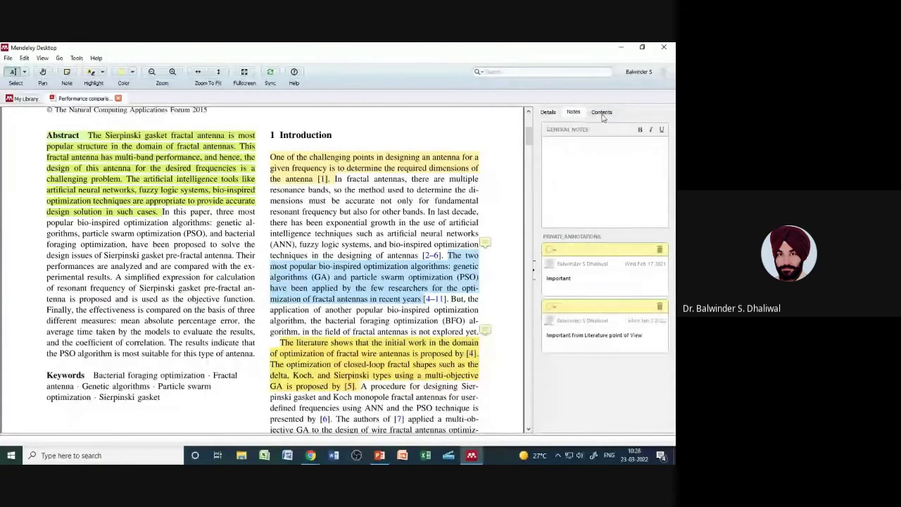
pyautogui.click(601, 113)
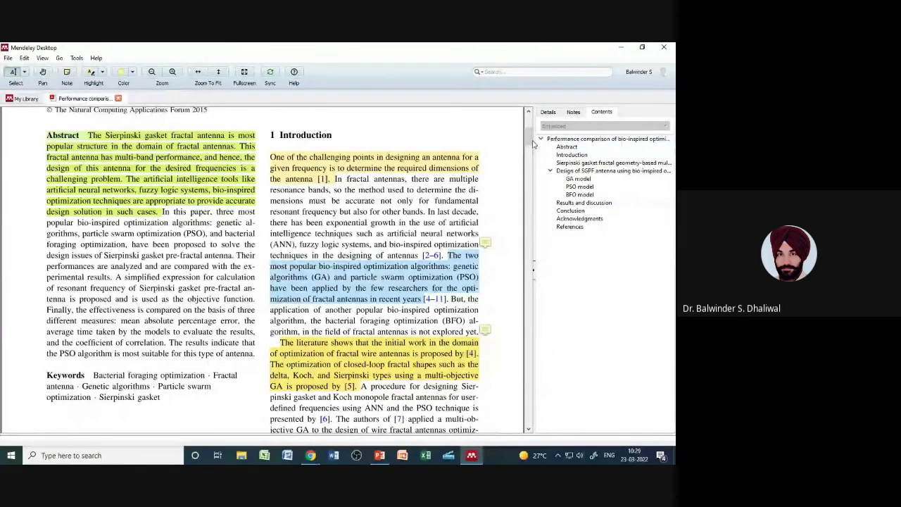
pyautogui.click(573, 114)
pyautogui.click(605, 115)
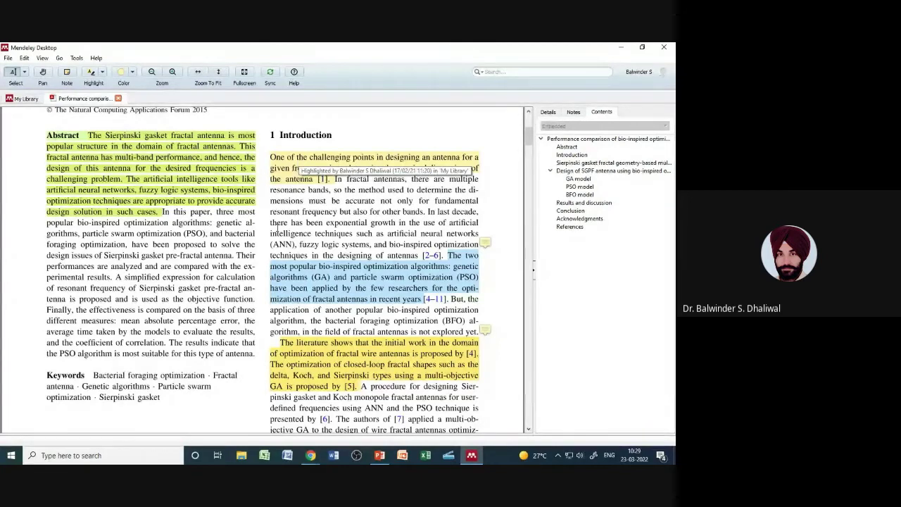
pyautogui.click(21, 99)
pyautogui.click(316, 190)
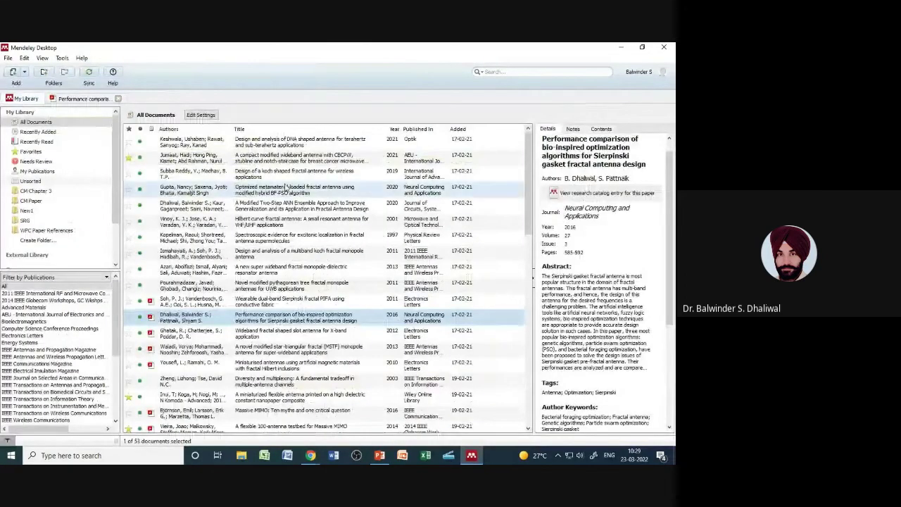
# Step: Check the Performance comparison paper's notes and section outline, then switch back to its open PDF tab
pyautogui.click(572, 131)
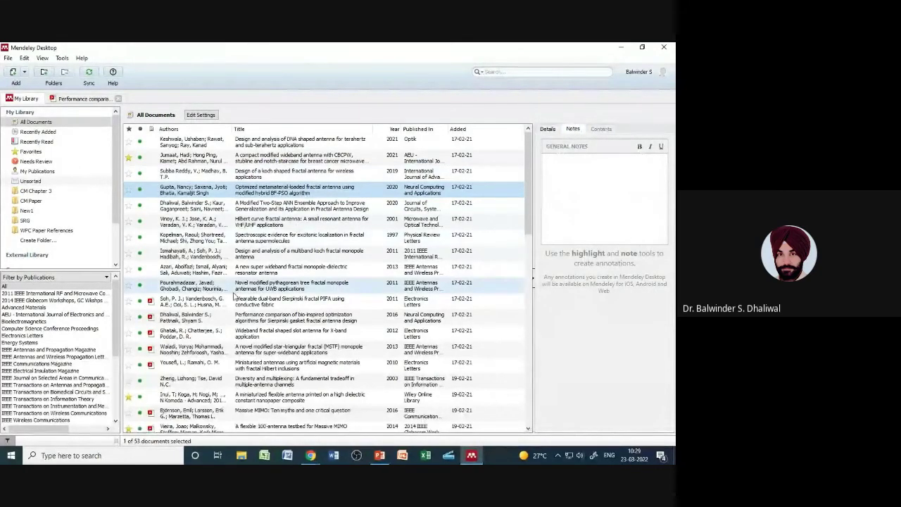
pyautogui.click(256, 301)
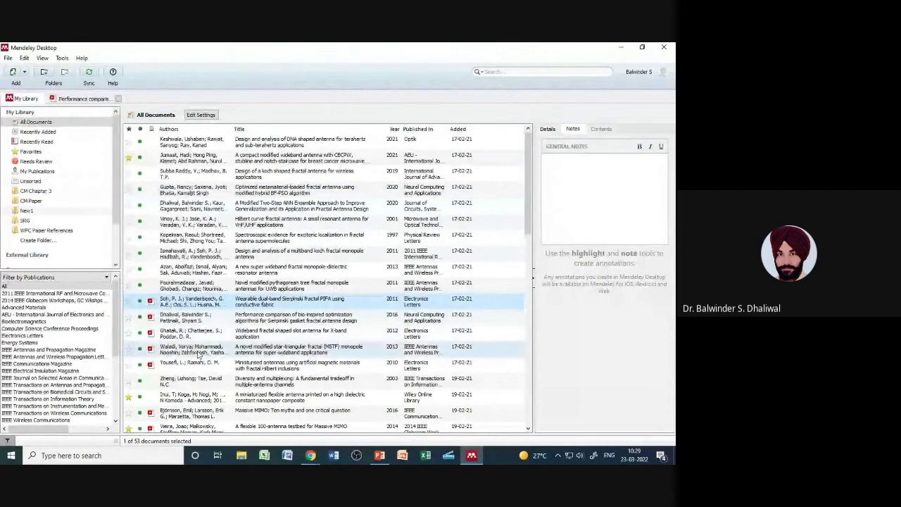
pyautogui.click(208, 320)
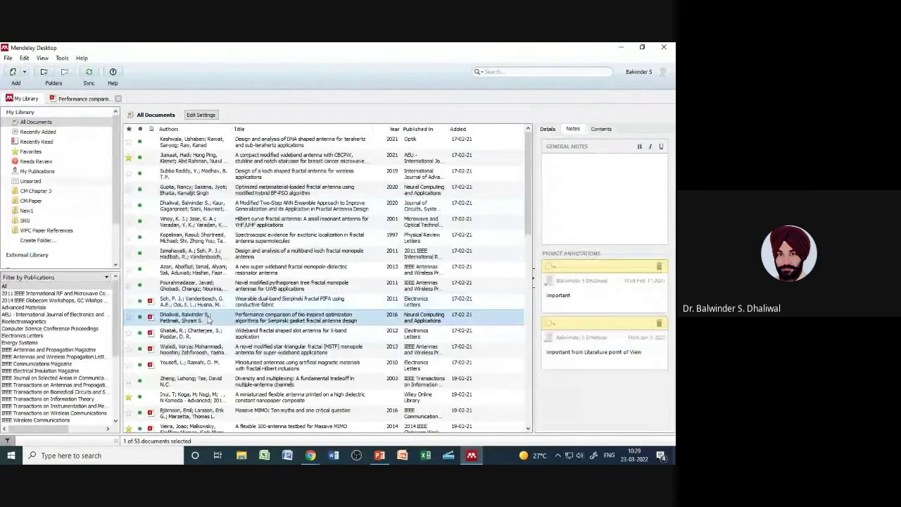
pyautogui.click(603, 129)
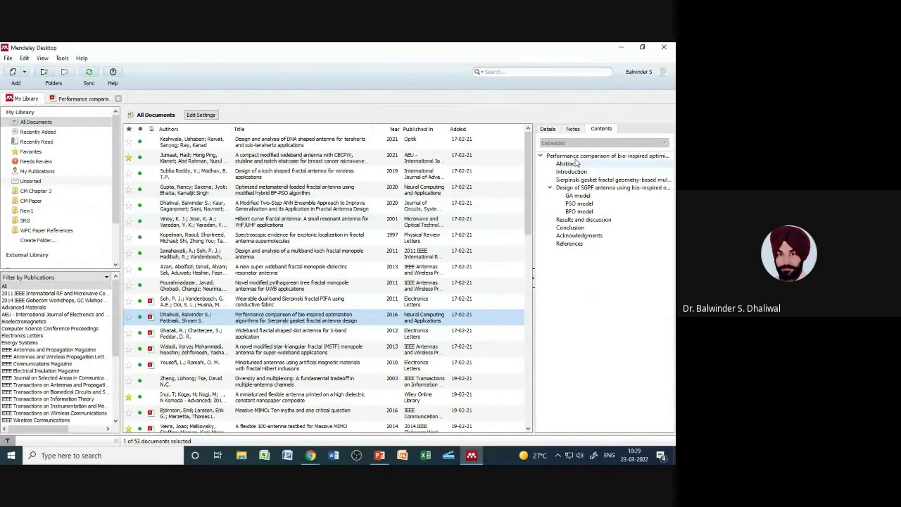
pyautogui.click(573, 129)
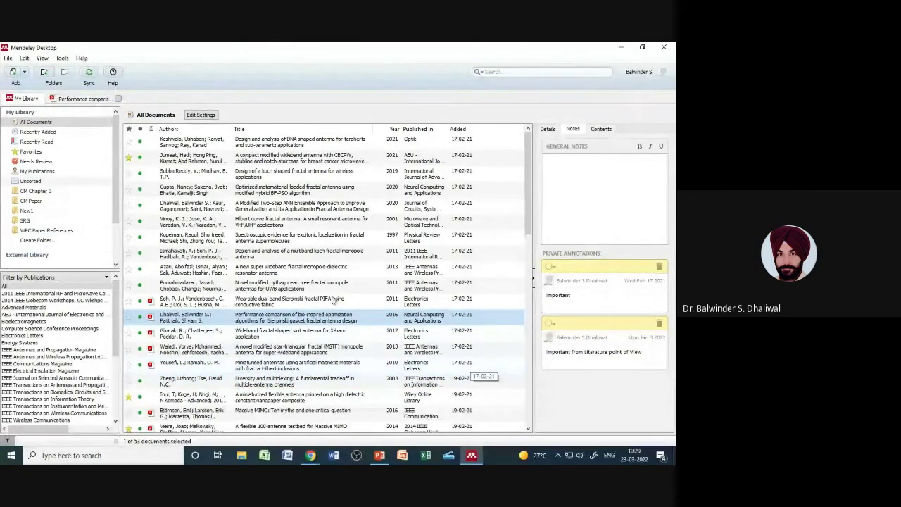
pyautogui.click(83, 99)
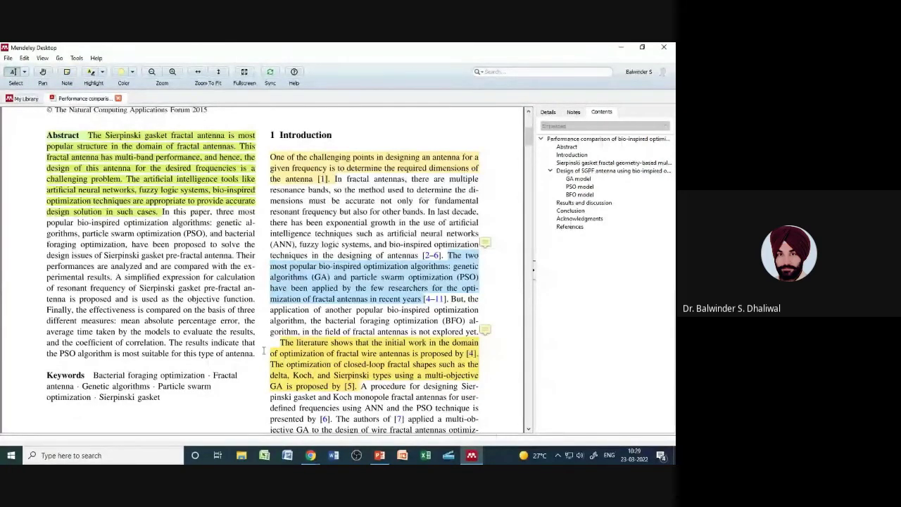
# Step: Advance the presentation to slide 28, Literature Search, then switch to Chrome's Mendeley page
pyautogui.moveTo(380, 456)
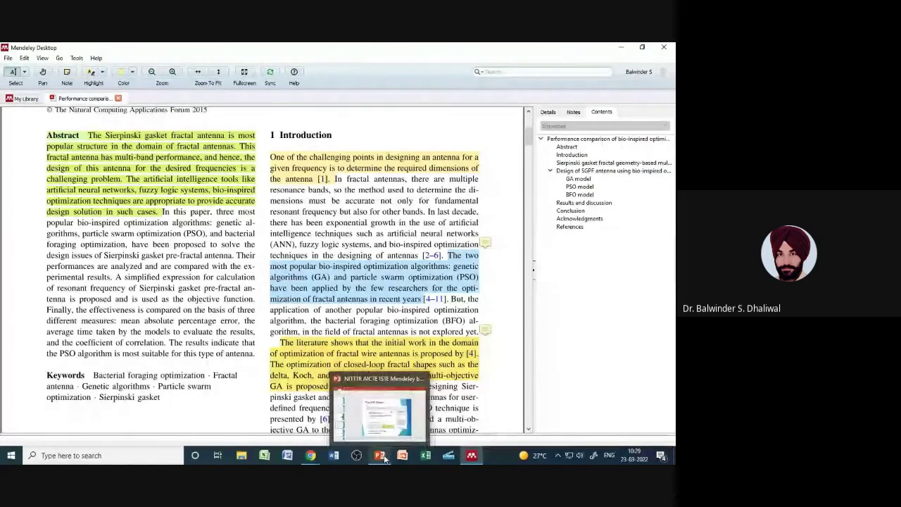
pyautogui.click(385, 433)
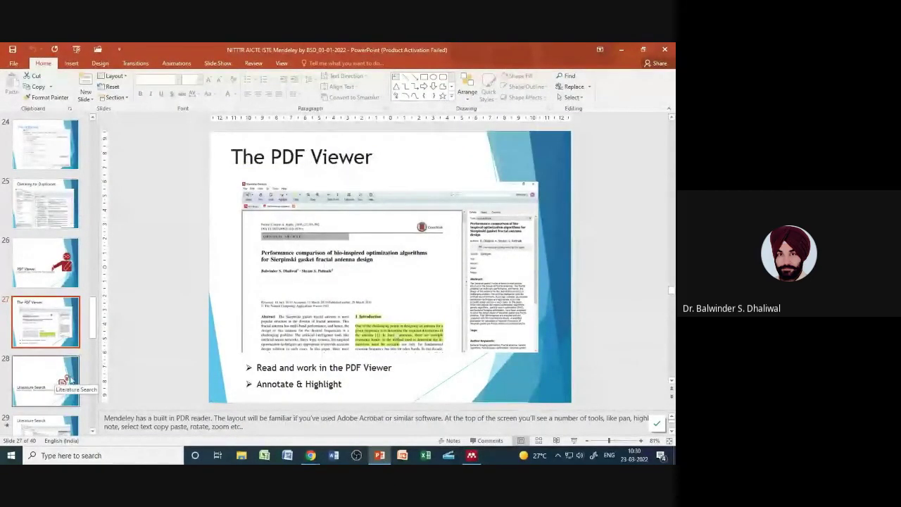
pyautogui.click(33, 376)
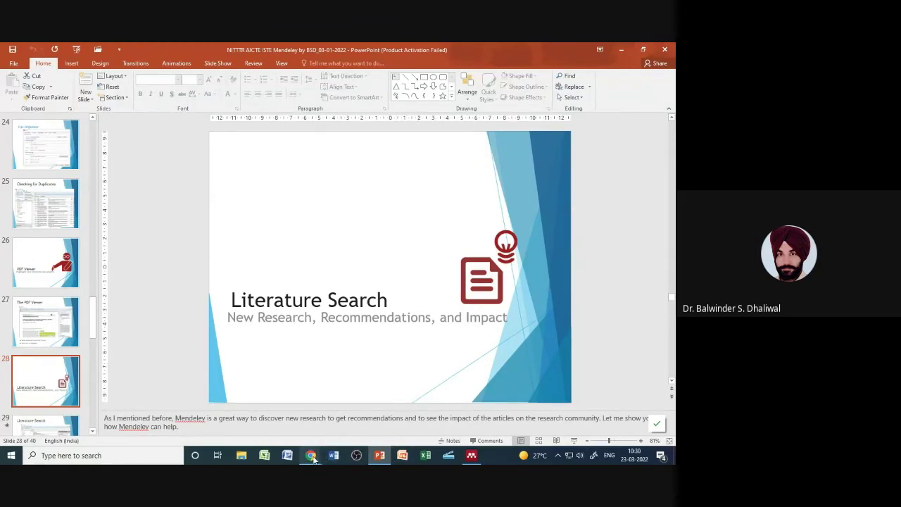
pyautogui.moveTo(310, 456)
pyautogui.click(260, 384)
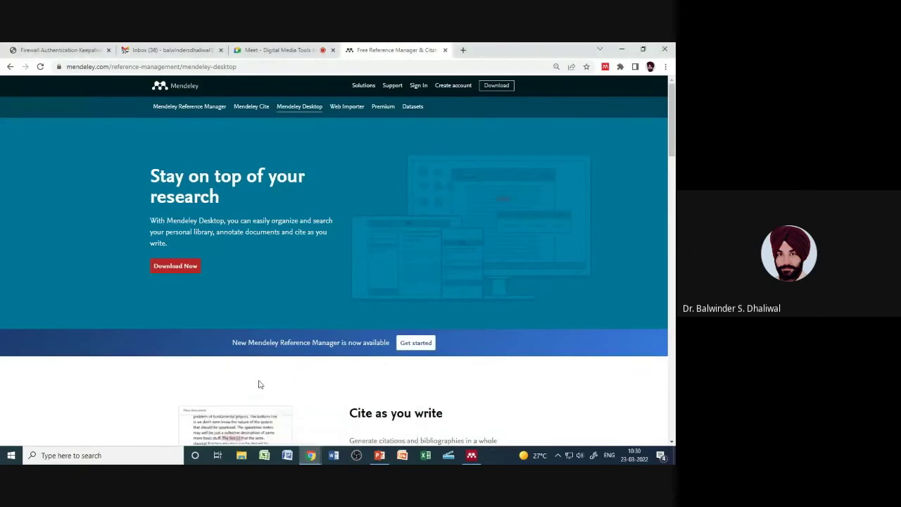
pyautogui.click(281, 50)
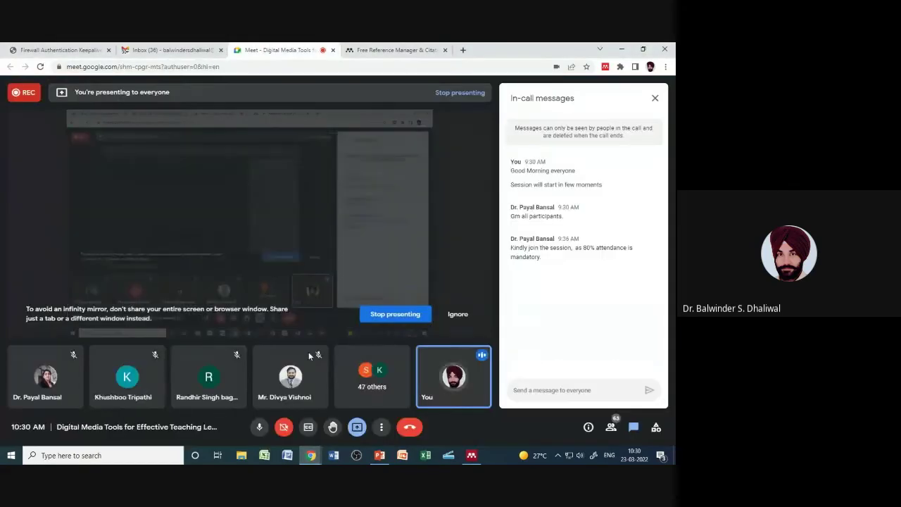
pyautogui.click(259, 428)
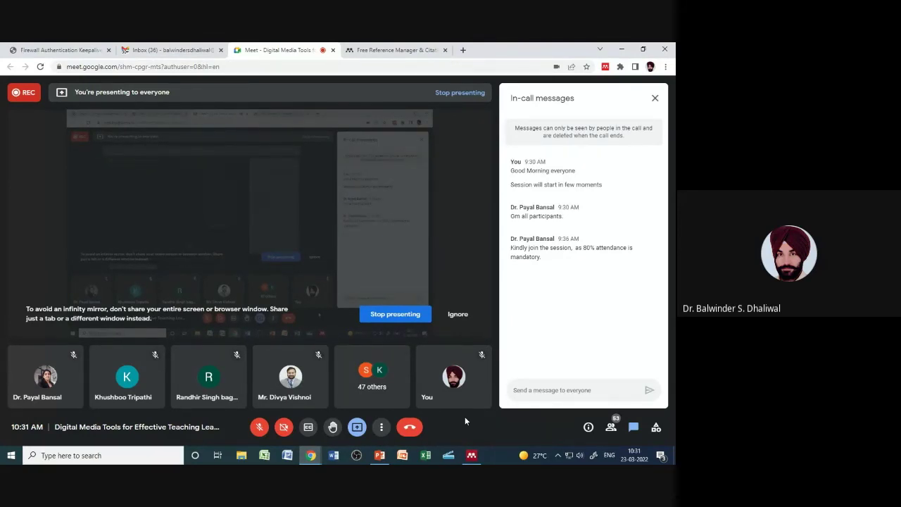
pyautogui.click(259, 427)
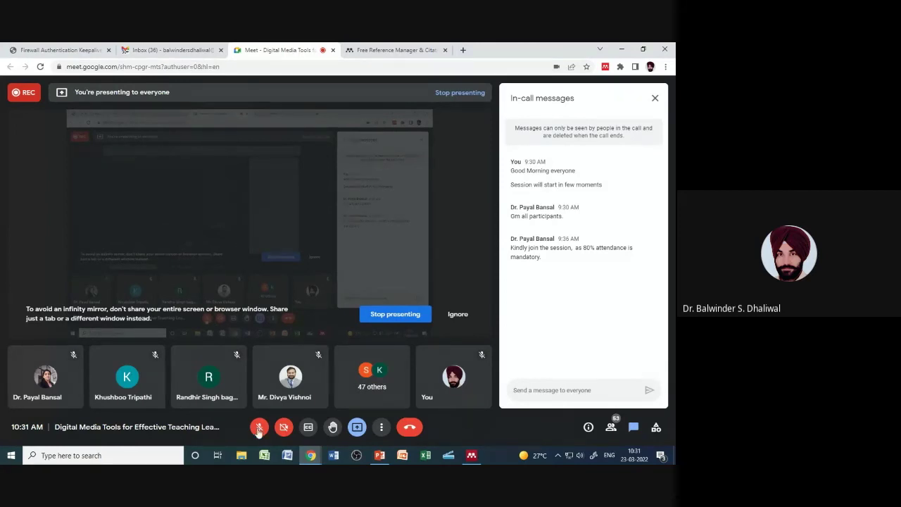
pyautogui.click(378, 48)
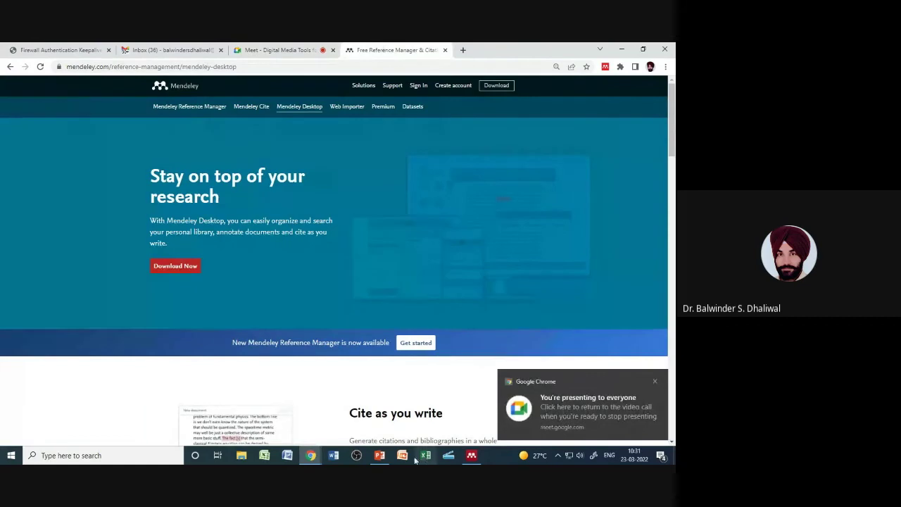
# Step: Bring PowerPoint back and advance to slide 29, the Literature Search catalogue slide
pyautogui.click(379, 455)
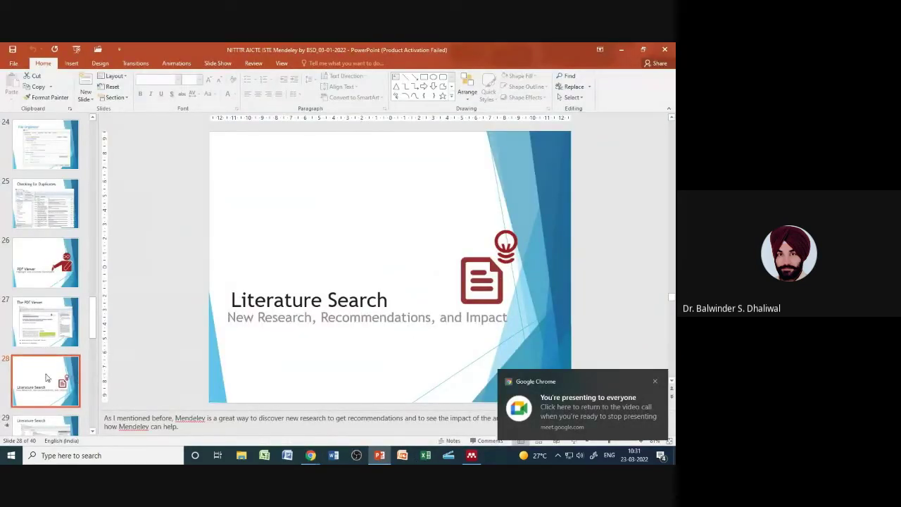
pyautogui.press('Down')
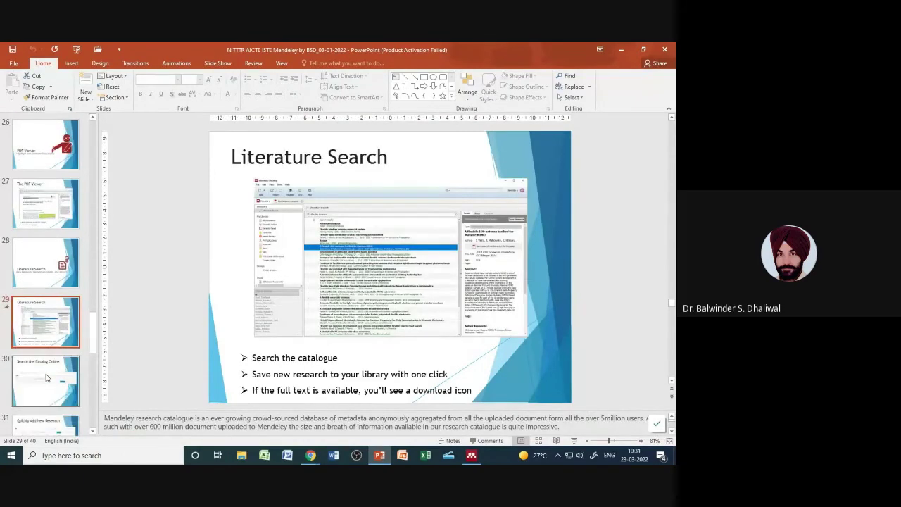
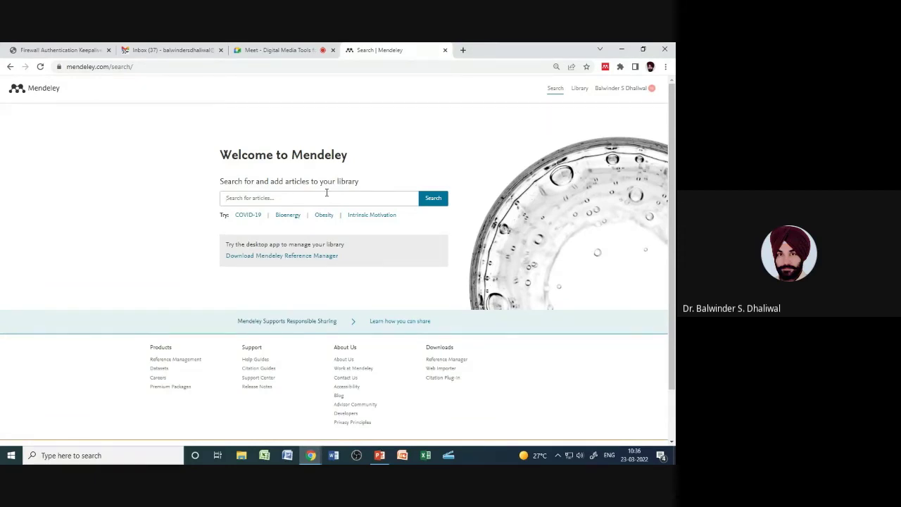
# Step: Search Mendeley's catalogue for 'Wearable Antenna' and browse the 3,730 results and filters
pyautogui.write('Wearable Antenna')
pyautogui.click(427, 201)
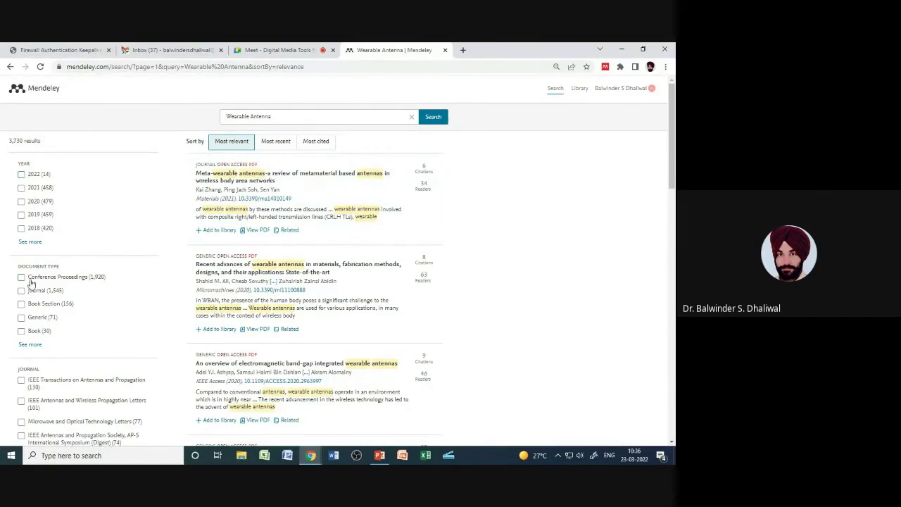
pyautogui.scroll(-5, 60, 303)
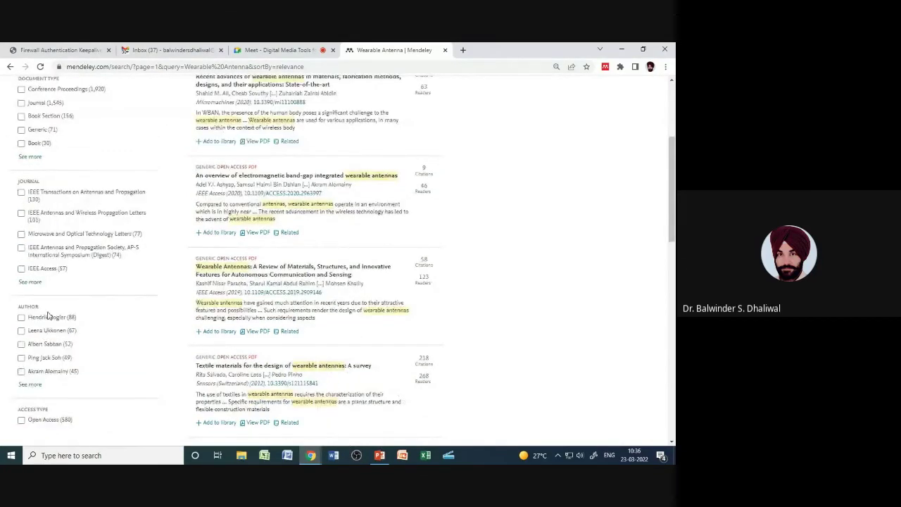
pyautogui.scroll(-1, 47, 338)
pyautogui.scroll(5, 105, 318)
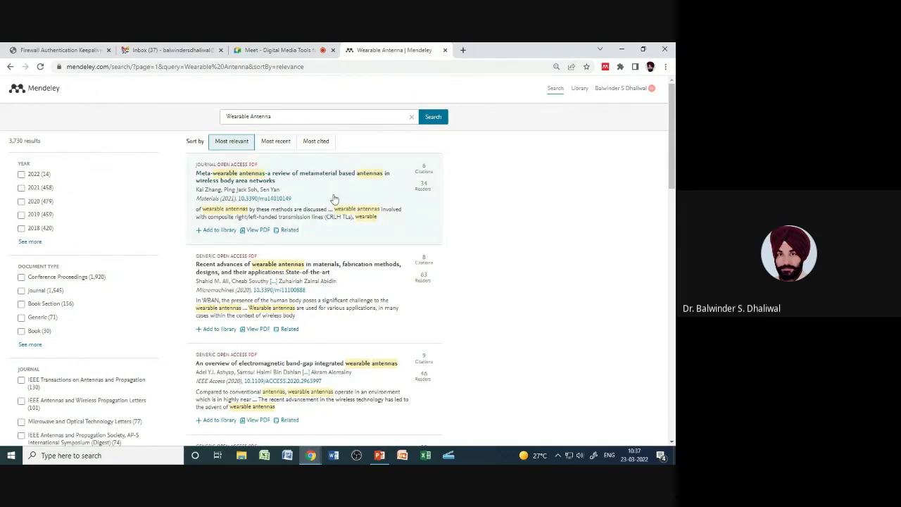
# Step: Review the Meta-wearable antennas article's details and related papers, add it to the library, and open its page
pyautogui.click(299, 191)
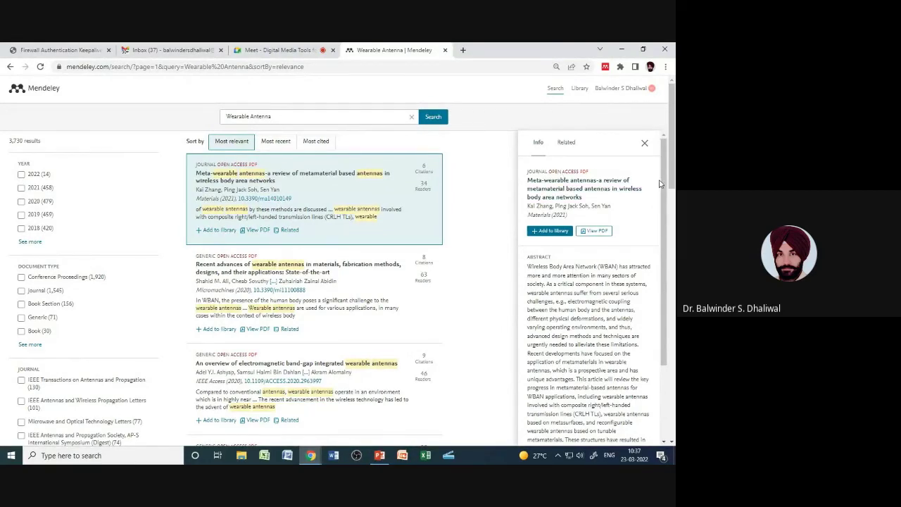
pyautogui.moveTo(660, 183); pyautogui.dragTo(654, 289)
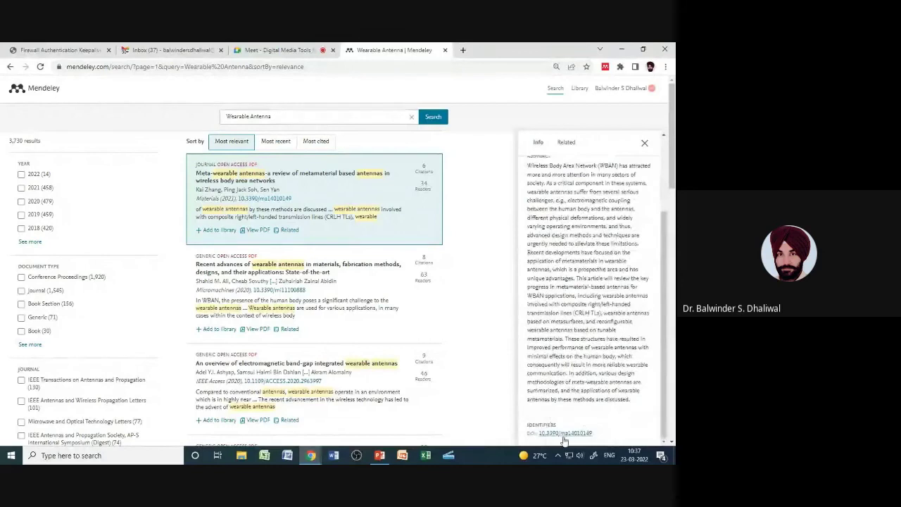
pyautogui.scroll(2, 552, 257)
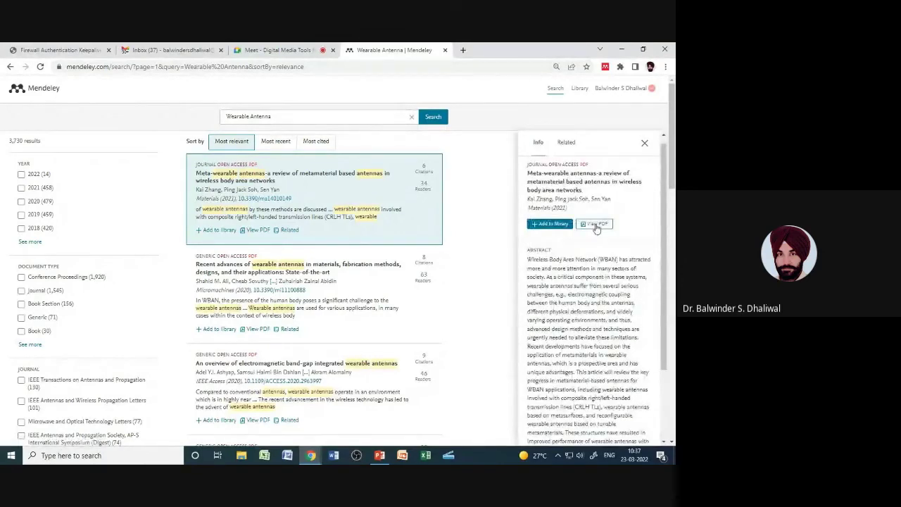
pyautogui.click(570, 145)
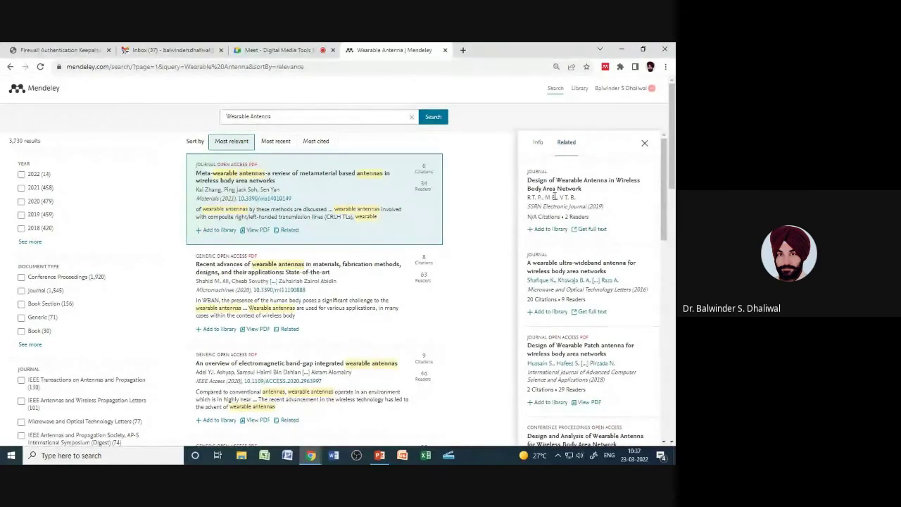
pyautogui.click(537, 143)
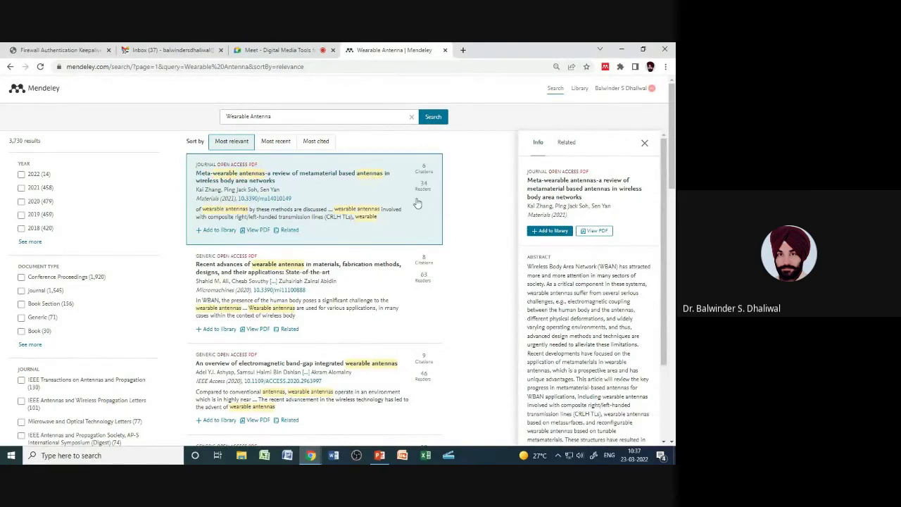
pyautogui.click(216, 232)
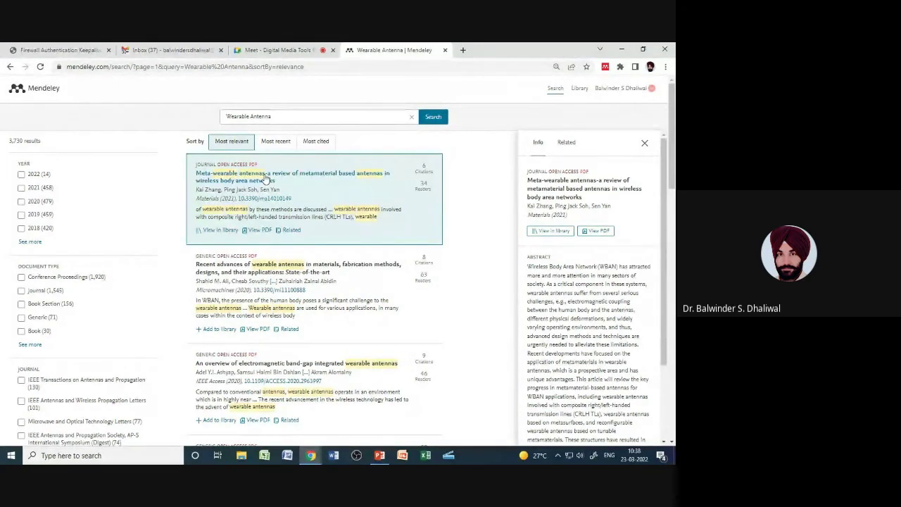
pyautogui.click(574, 190)
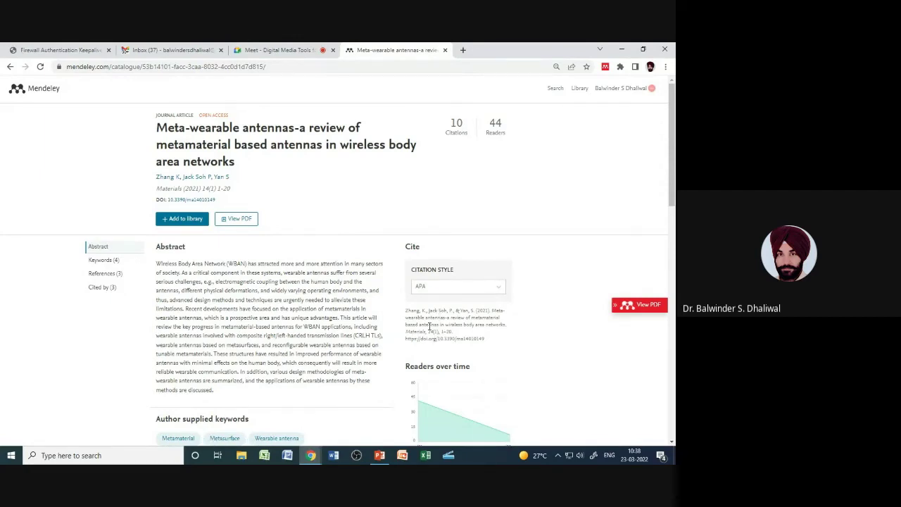
pyautogui.click(500, 288)
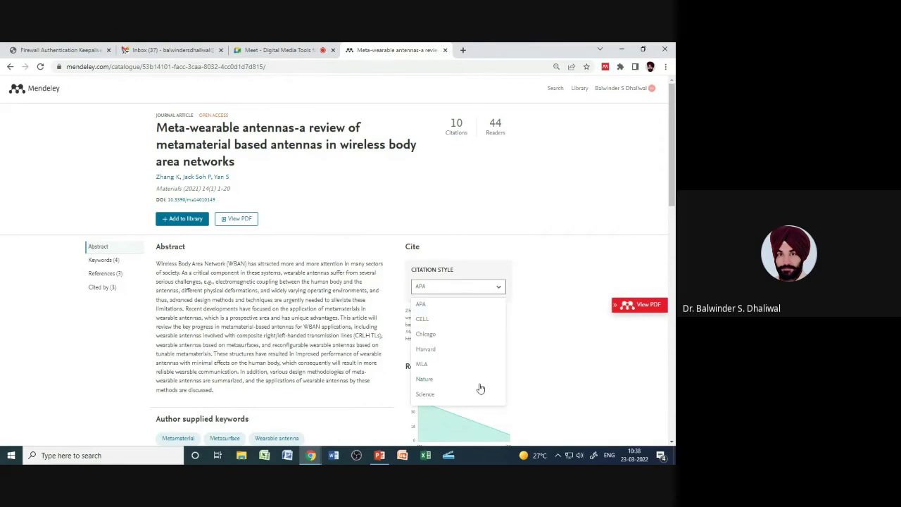
pyautogui.click(543, 276)
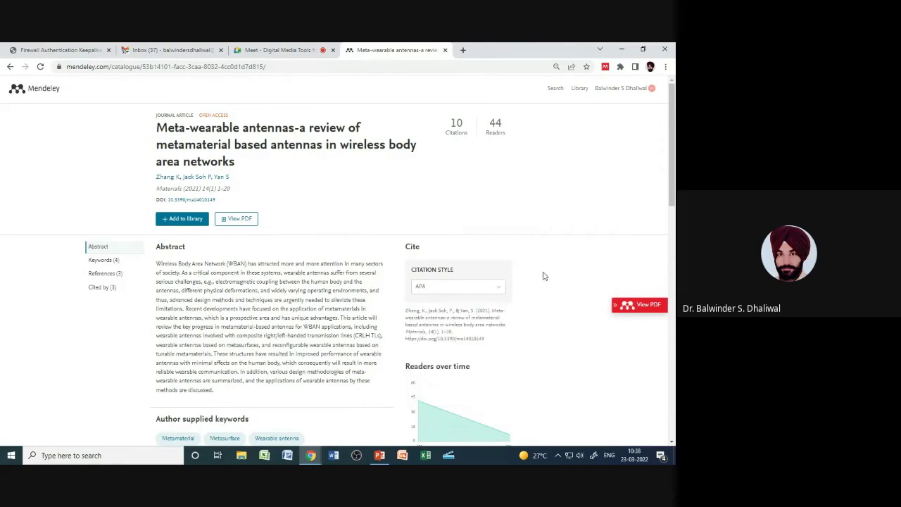
pyautogui.click(104, 260)
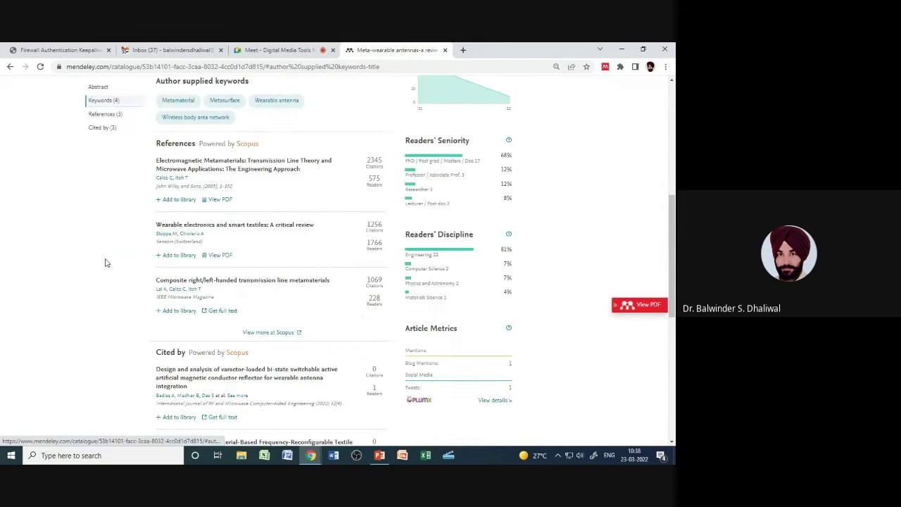
pyautogui.click(99, 126)
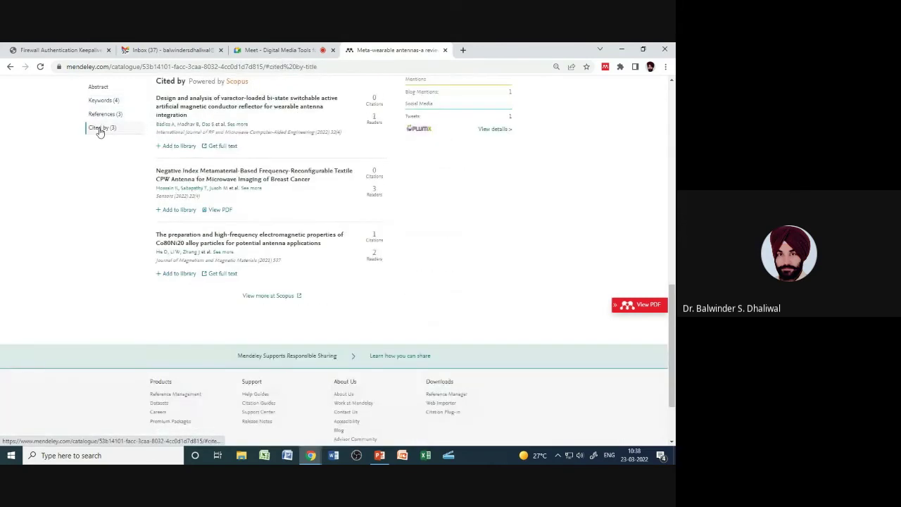
pyautogui.scroll(3, 111, 239)
pyautogui.click(98, 87)
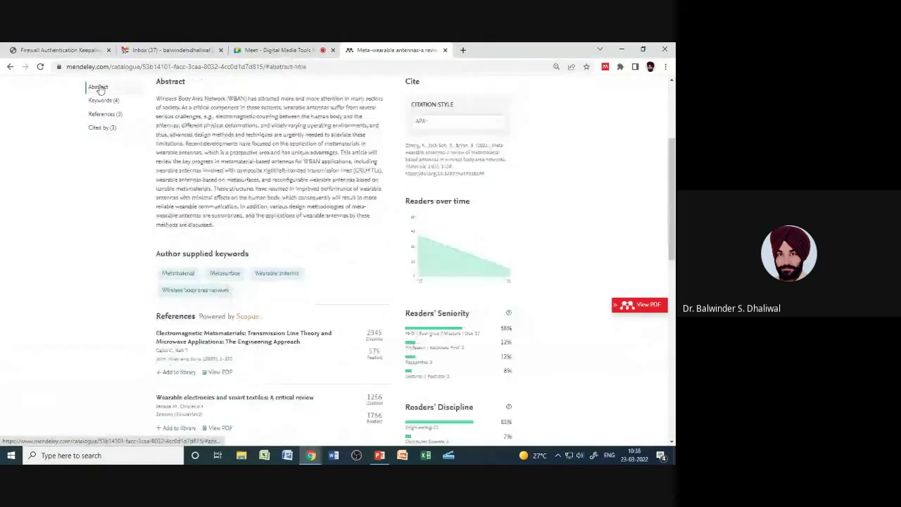
pyautogui.scroll(3, 283, 299)
pyautogui.scroll(-5, 284, 299)
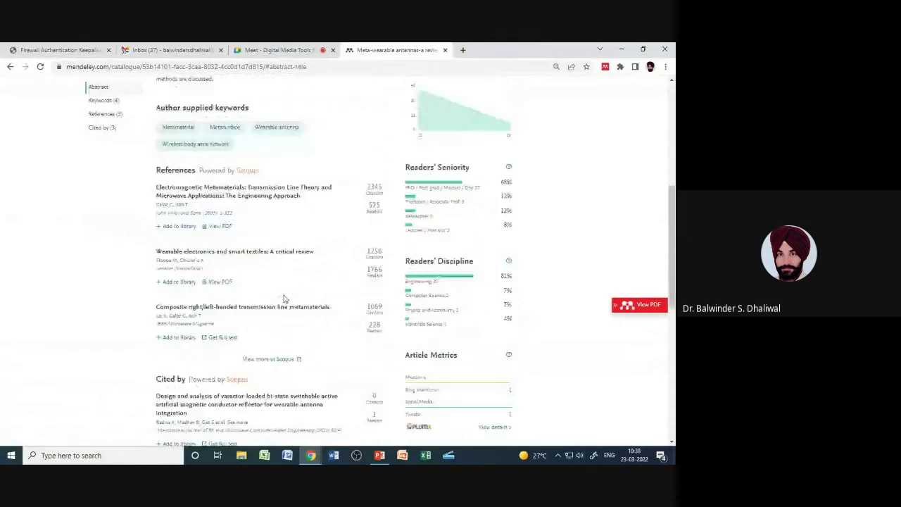
pyautogui.scroll(2, 376, 214)
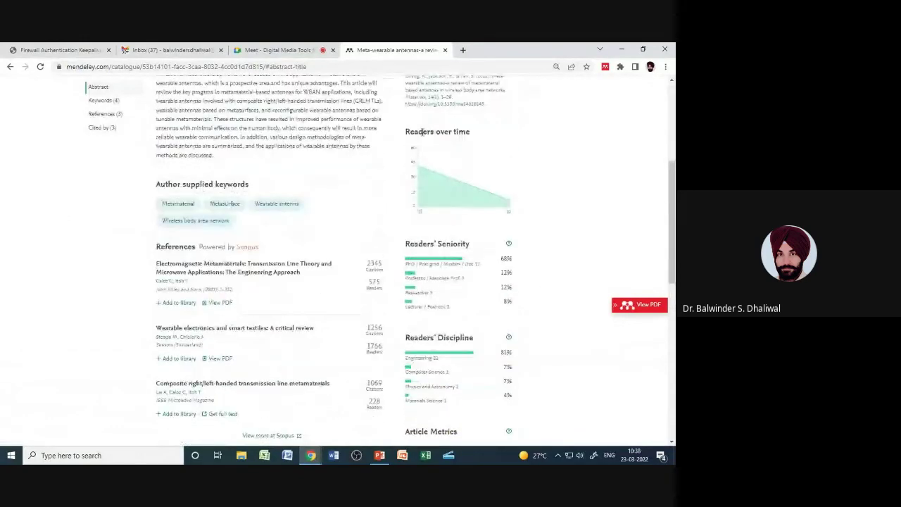
pyautogui.moveTo(419, 150)
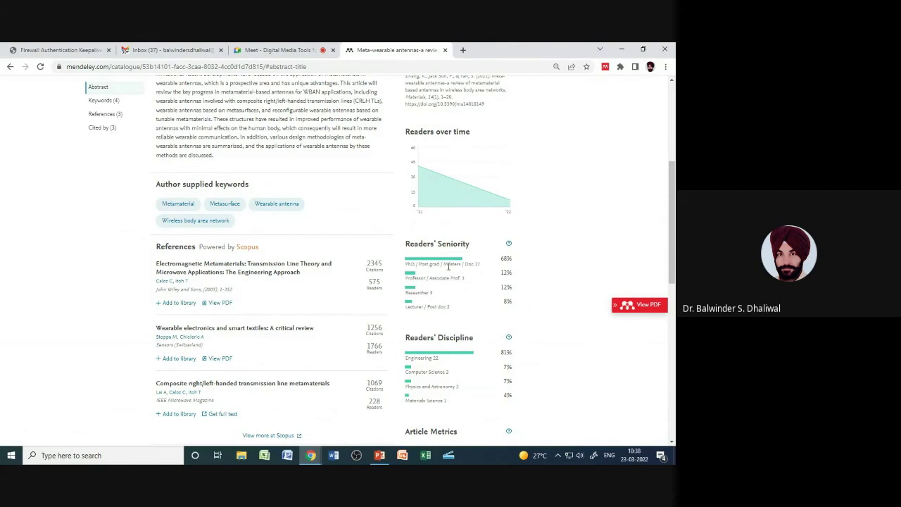
pyautogui.moveTo(674, 266); pyautogui.dragTo(674, 284)
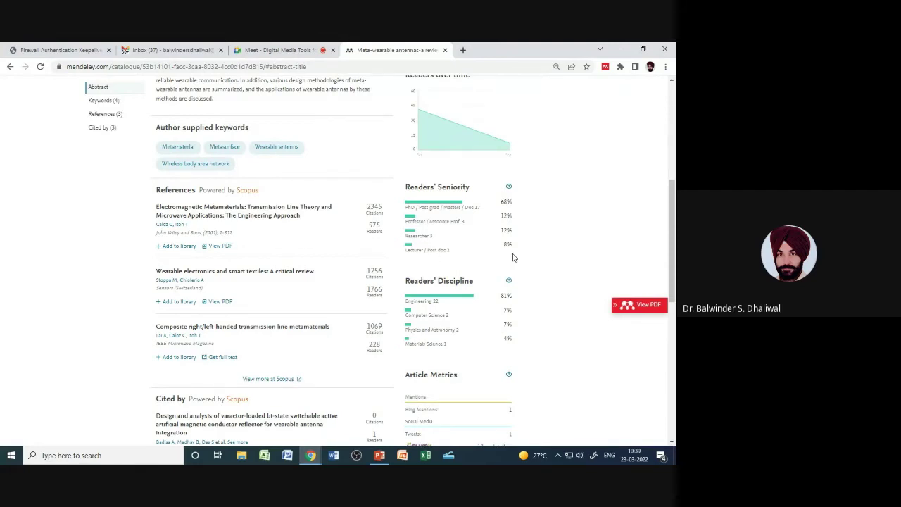
pyautogui.scroll(-1, 541, 296)
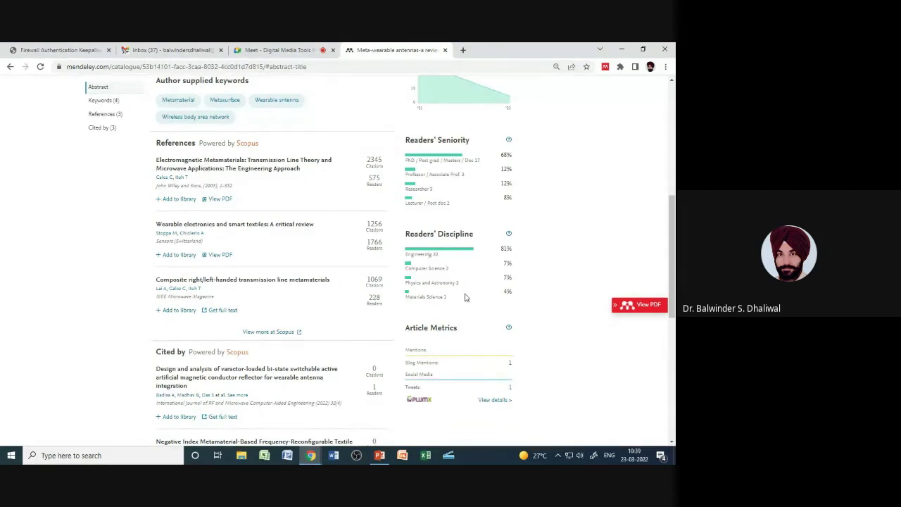
pyautogui.scroll(-3, 507, 276)
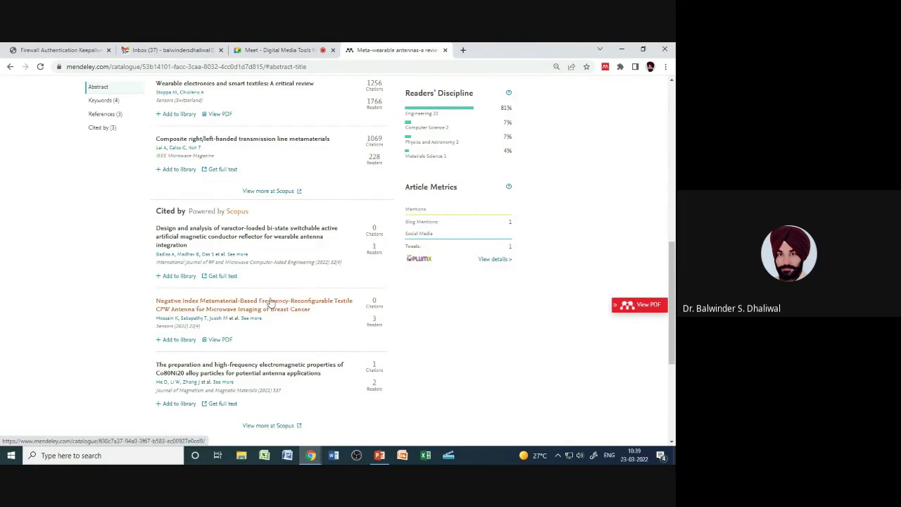
pyautogui.scroll(10, 274, 299)
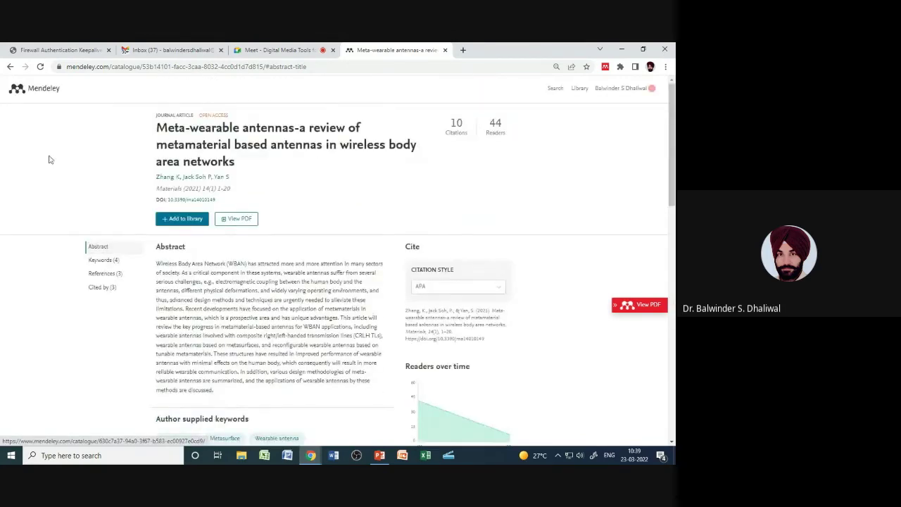
pyautogui.click(10, 68)
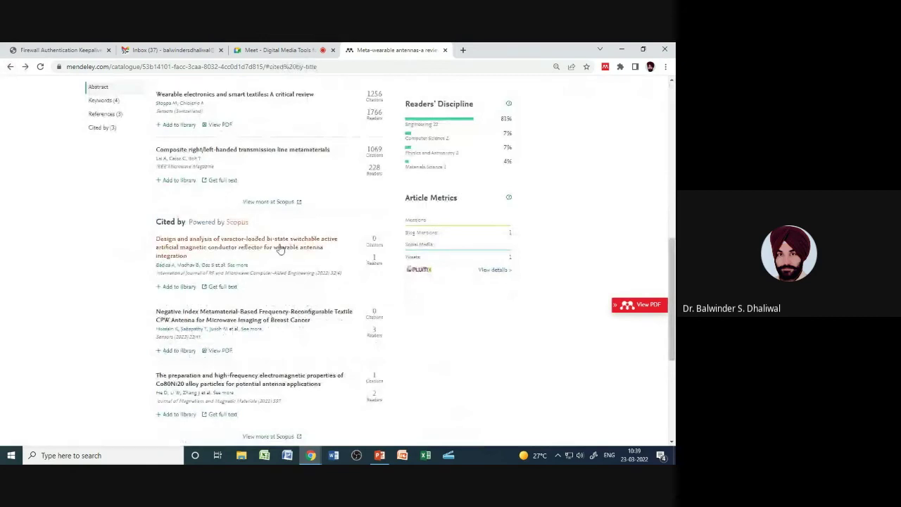
pyautogui.scroll(10, 290, 246)
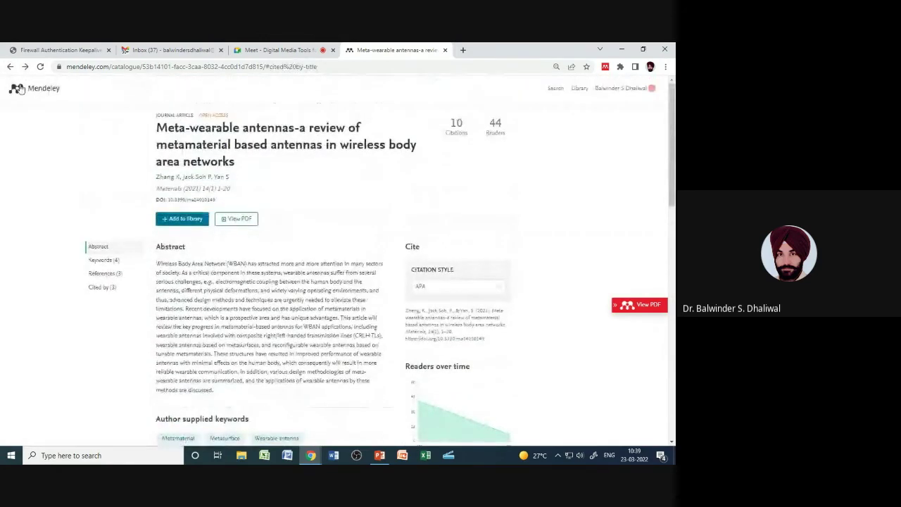
pyautogui.click(10, 67)
pyautogui.scroll(10, 310, 336)
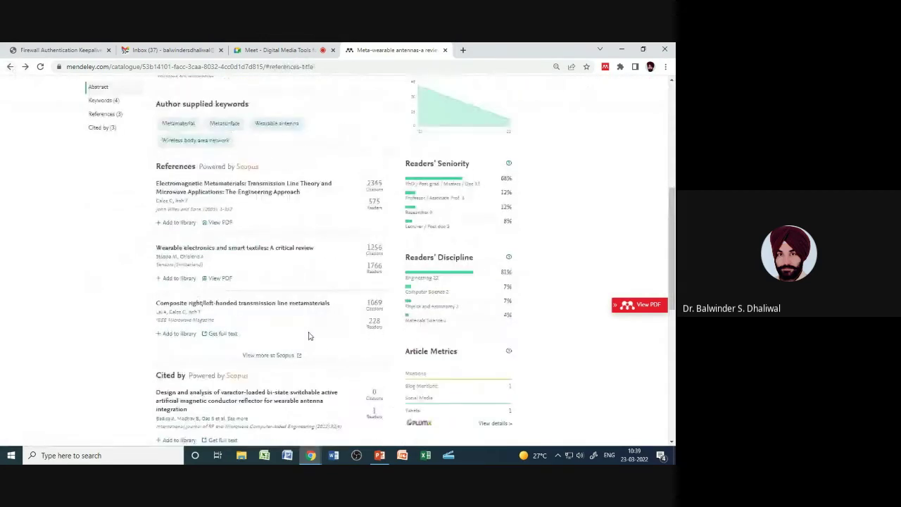
pyautogui.click(10, 67)
pyautogui.scroll(3, 242, 301)
pyautogui.scroll(2, 241, 300)
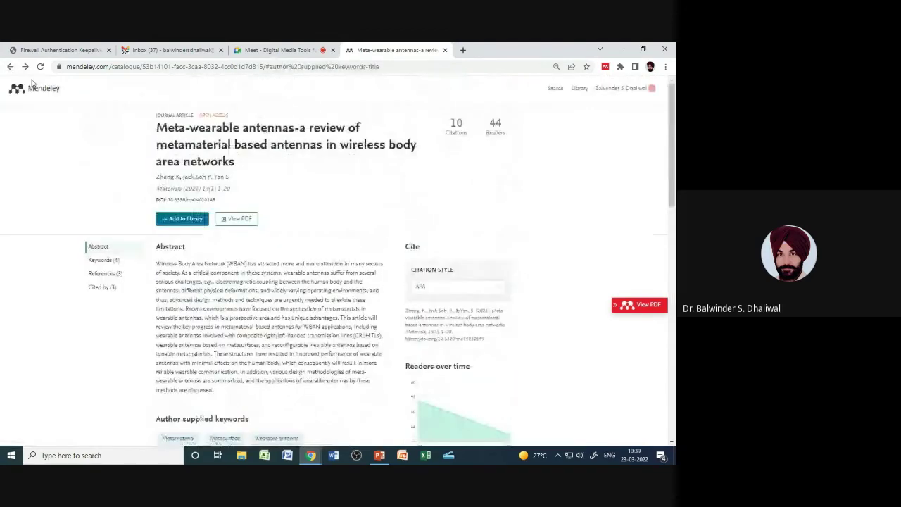
pyautogui.click(10, 67)
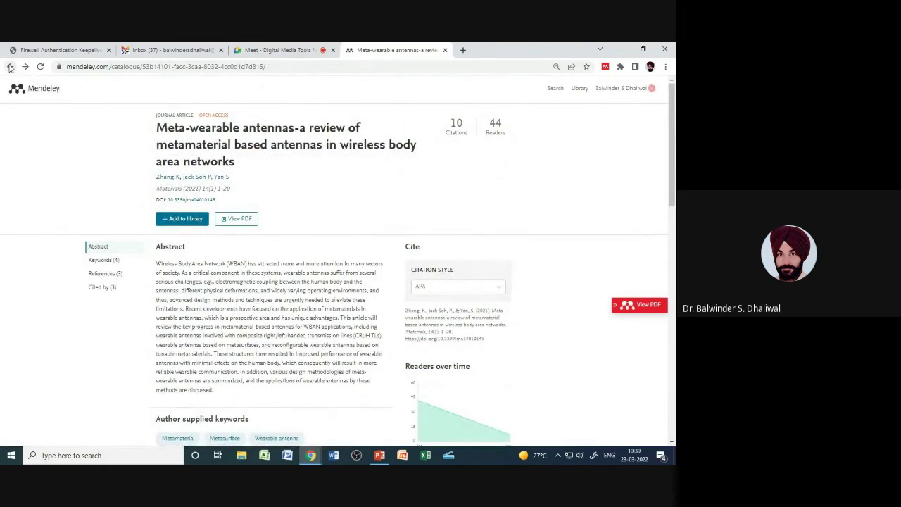
# Step: Go back to the Wearable Antenna search results and open the Mendeley Web Importer
pyautogui.click(10, 67)
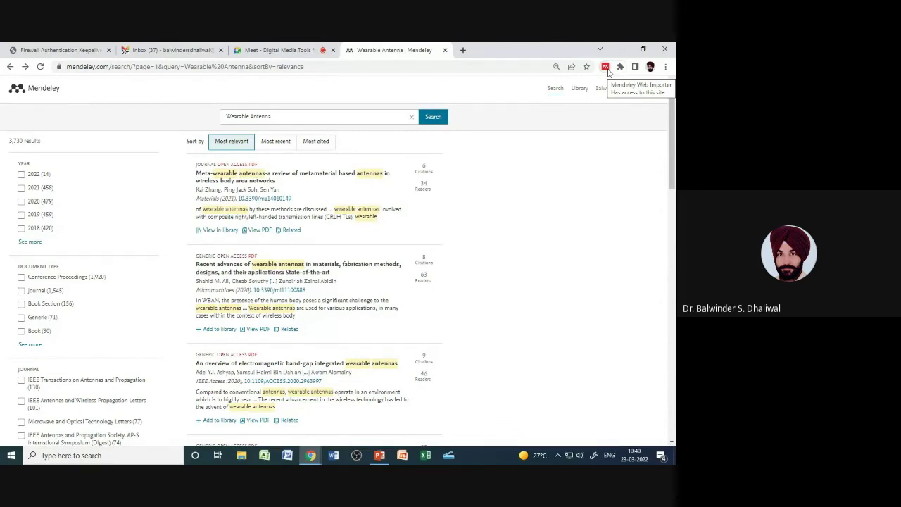
pyautogui.click(605, 67)
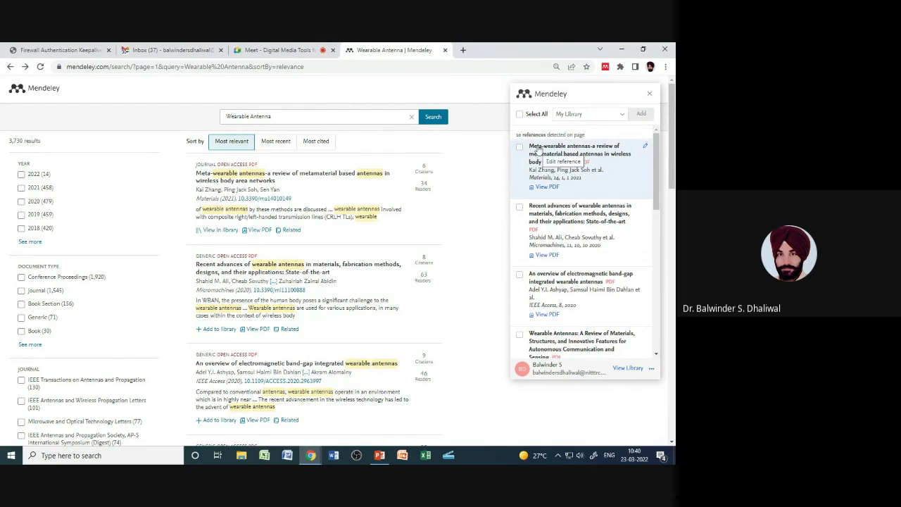
pyautogui.moveTo(658, 185); pyautogui.dragTo(658, 213)
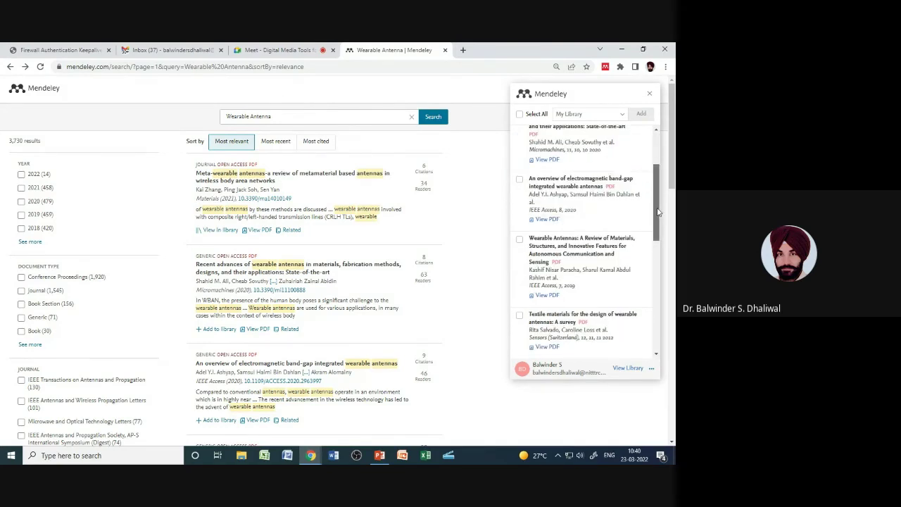
pyautogui.scroll(3, 606, 176)
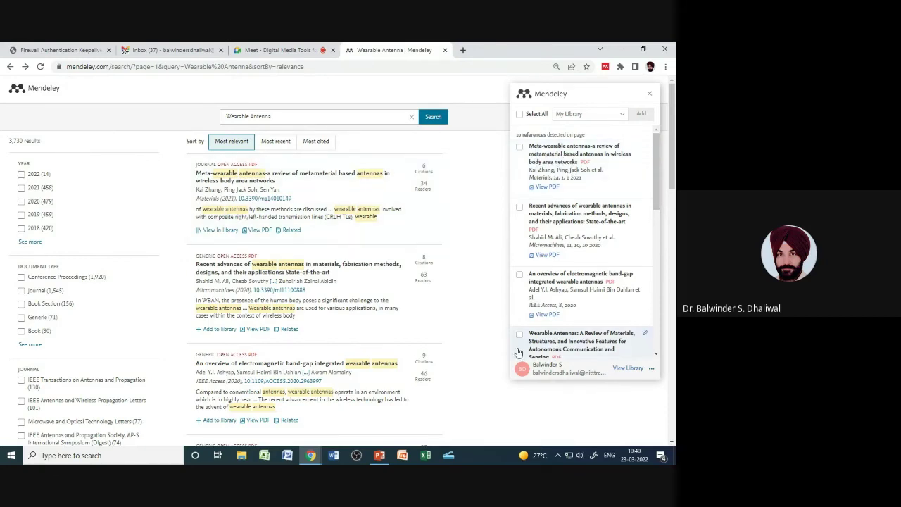
# Step: Close the importer, scroll the results, and reopen it listing the 10 detected references
pyautogui.click(649, 93)
pyautogui.scroll(-1, 403, 209)
pyautogui.scroll(-10, 404, 209)
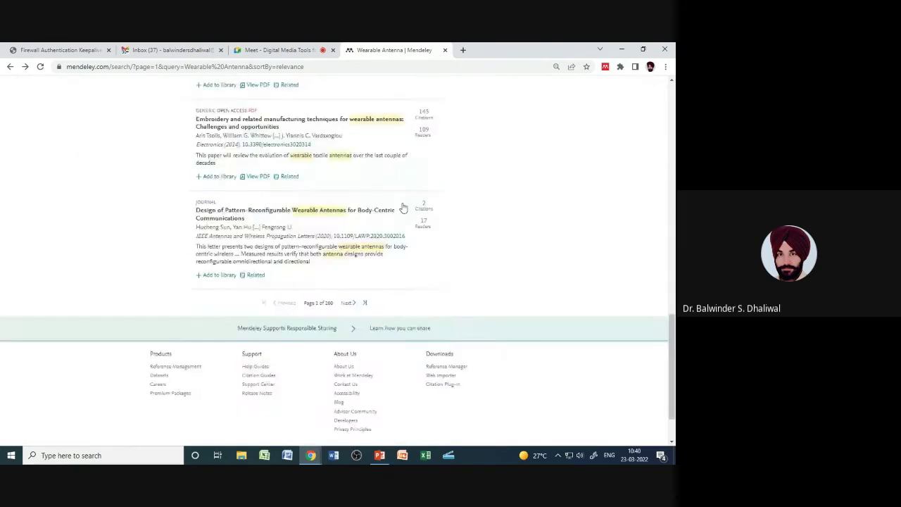
pyautogui.scroll(3, 405, 210)
pyautogui.scroll(10, 404, 209)
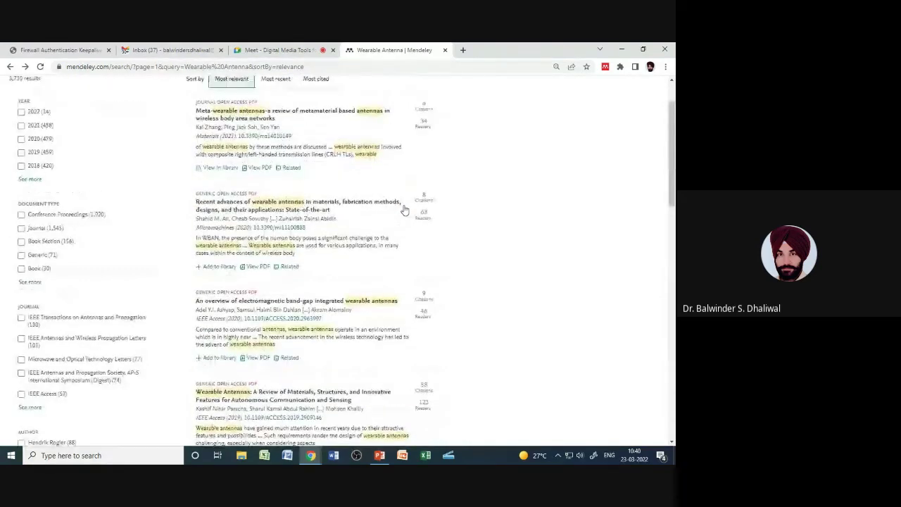
pyautogui.click(605, 66)
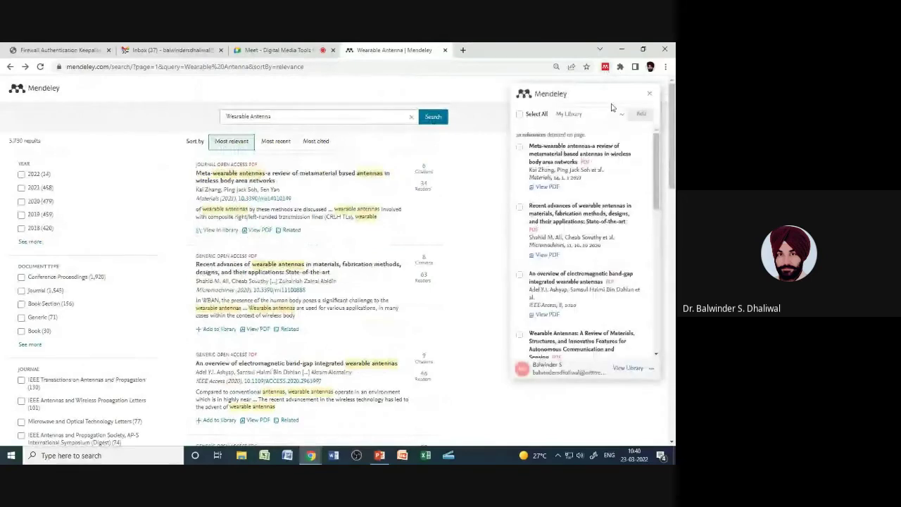
pyautogui.moveTo(656, 164); pyautogui.dragTo(659, 133)
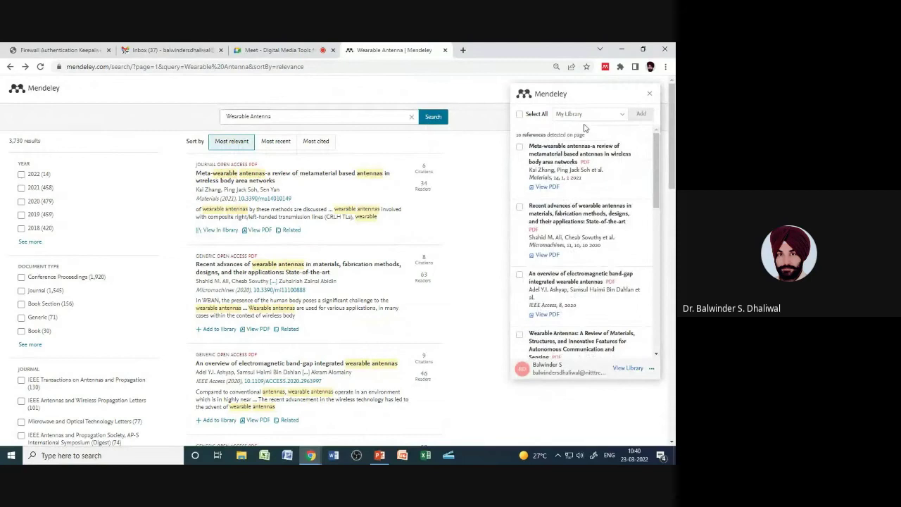
# Step: Add the recent advances, electromagnetic band-gap and textile materials papers to My Library
pyautogui.click(519, 208)
pyautogui.click(519, 274)
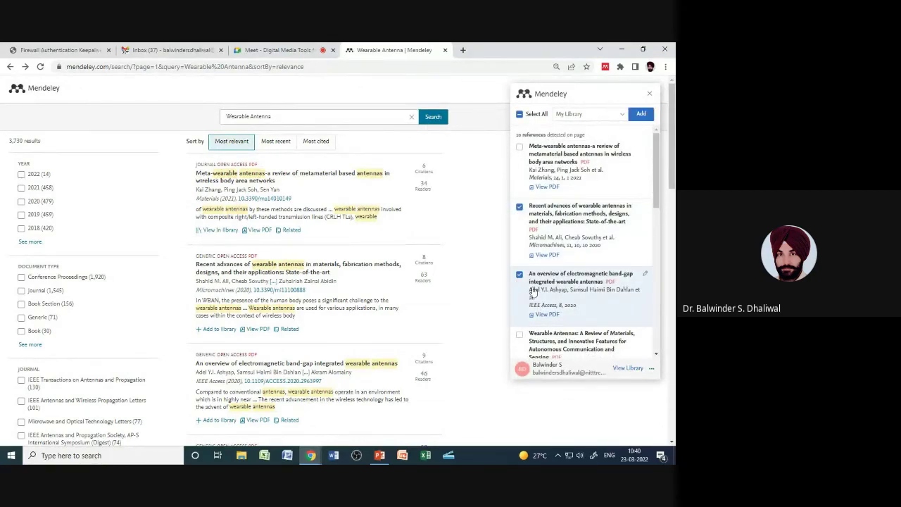
pyautogui.scroll(-2, 647, 202)
pyautogui.click(519, 245)
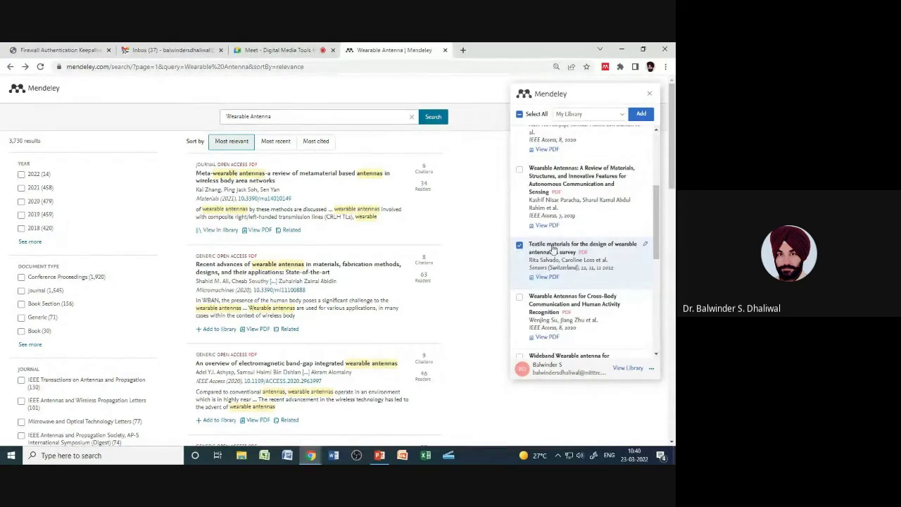
pyautogui.click(639, 115)
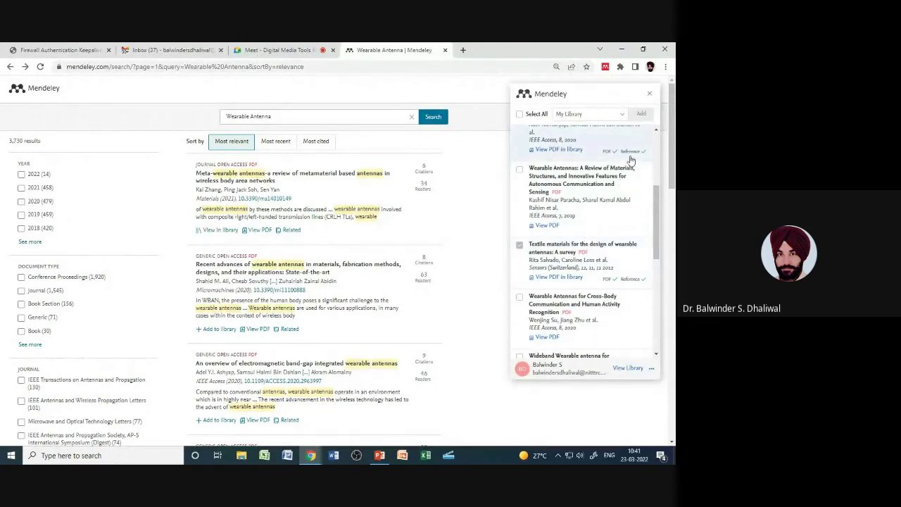
# Step: Close the Web Importer, leaving the 3,730 Wearable Antenna results showing
pyautogui.scroll(1, 631, 161)
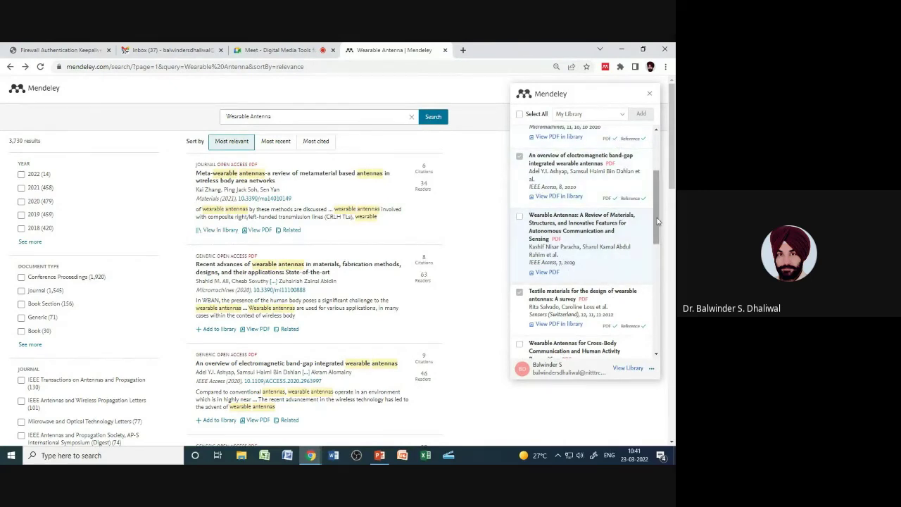
pyautogui.scroll(-3, 658, 261)
pyautogui.scroll(5, 657, 260)
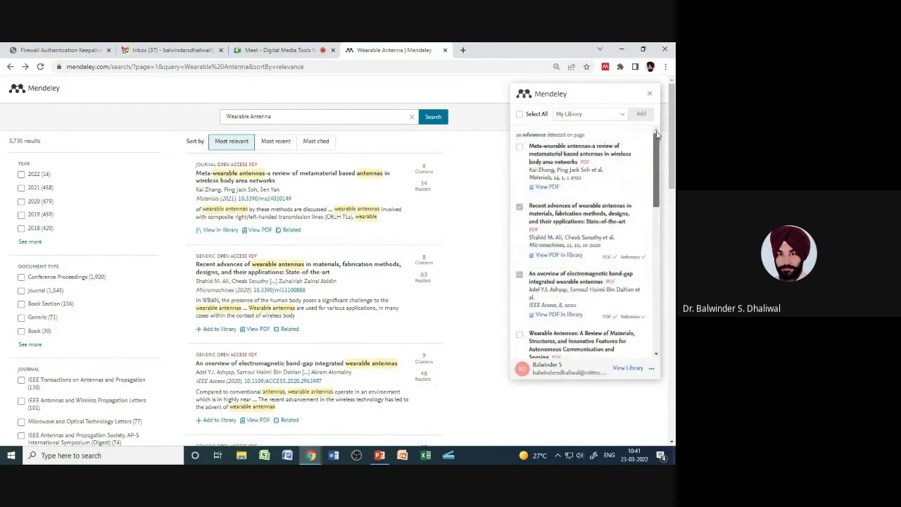
pyautogui.click(648, 96)
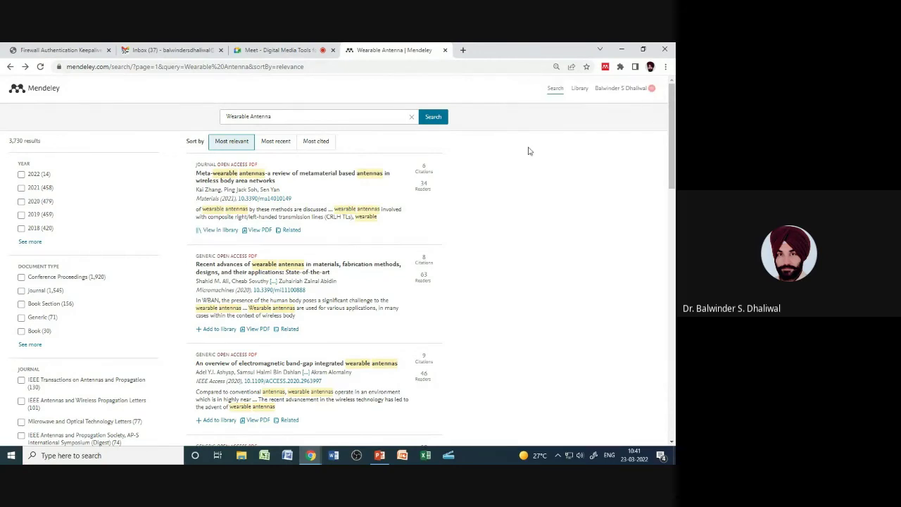
# Step: Go to the Mendeley library and filter it to Recently Added references
pyautogui.click(580, 89)
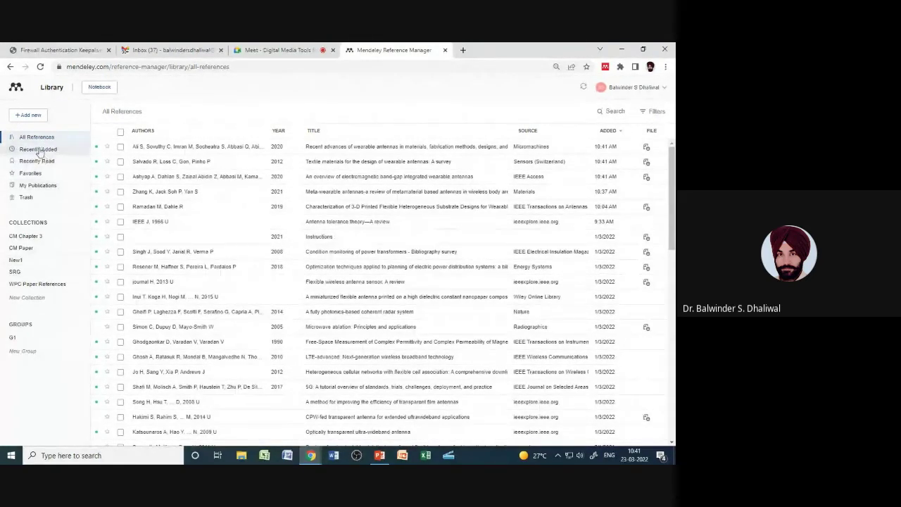
pyautogui.click(39, 151)
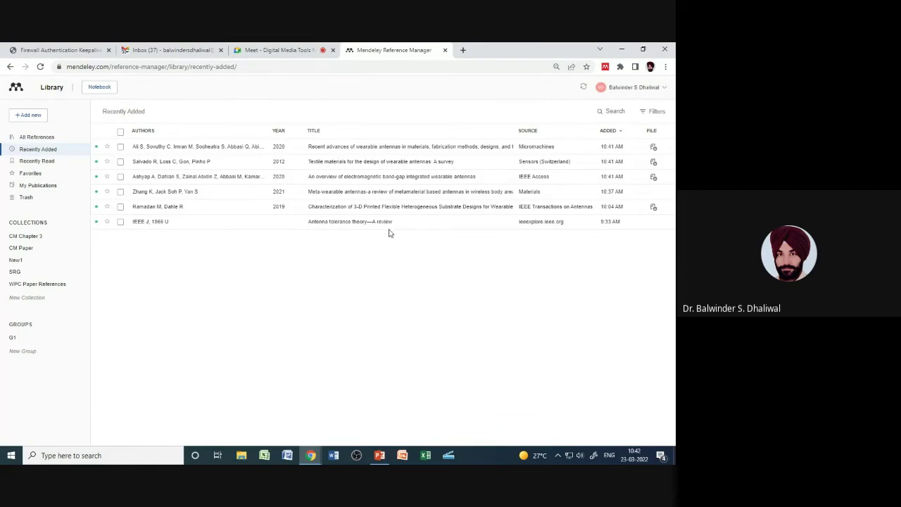
# Step: Open Google Scholar in a new Chrome tab by searching Google for 'Google scholar'
pyautogui.click(463, 50)
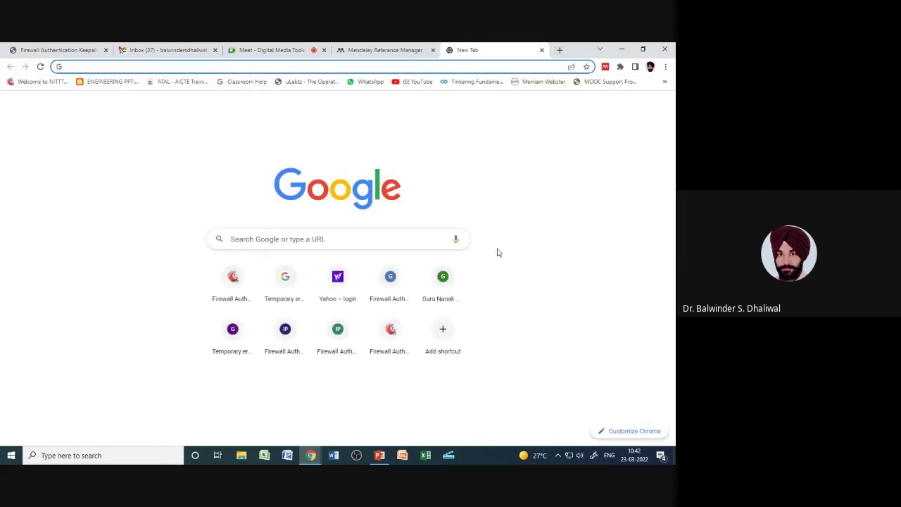
pyautogui.click(259, 238)
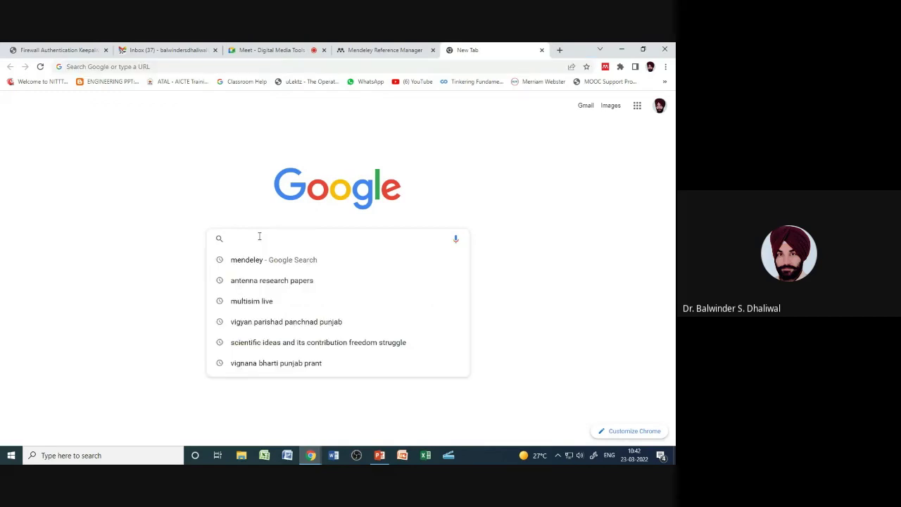
pyautogui.write('Google sc')
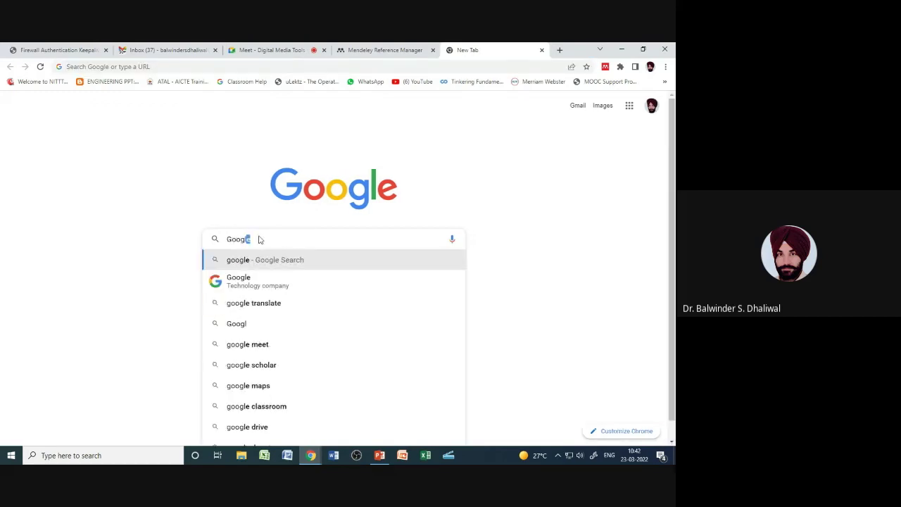
pyautogui.write('holar')
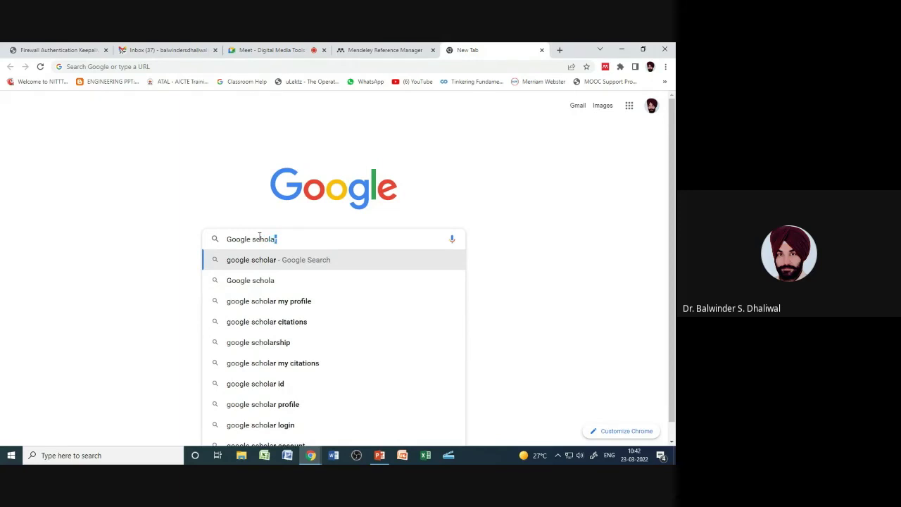
pyautogui.click(246, 260)
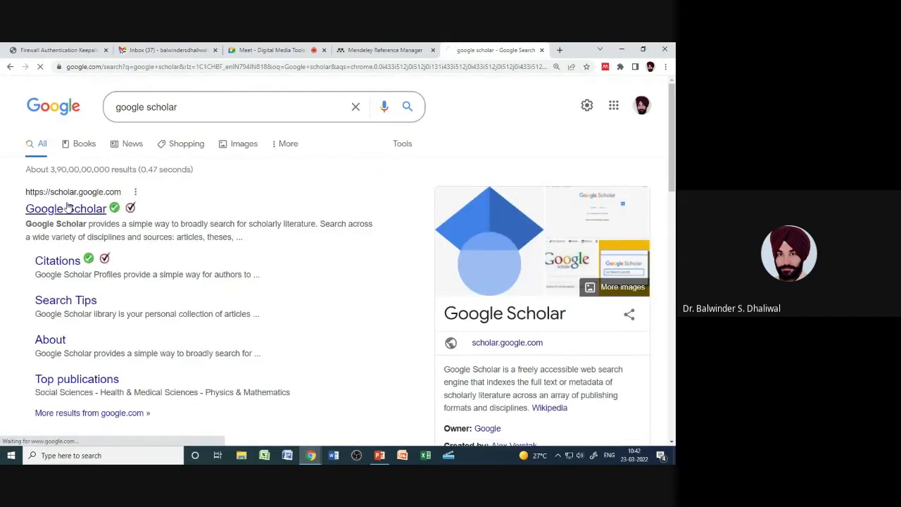
pyautogui.click(68, 208)
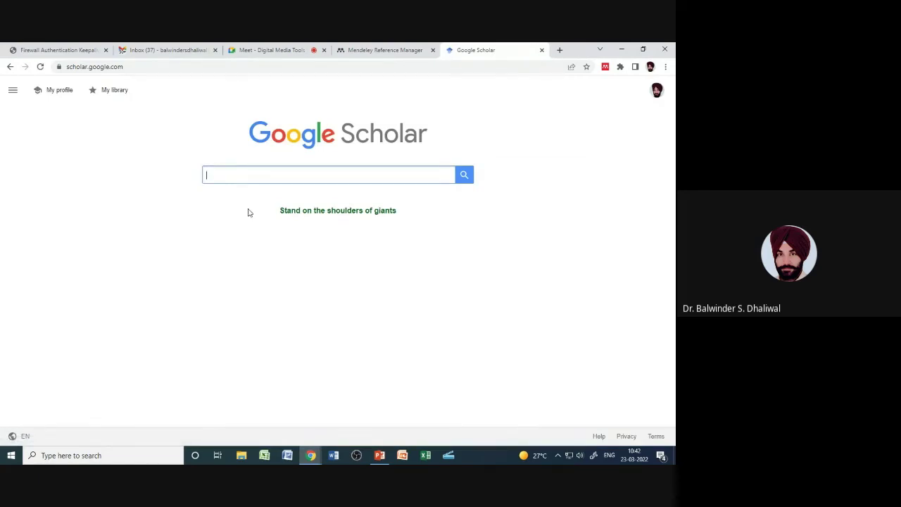
# Step: Search Google Scholar for 'Wearable antnna', giving about 49,700 results
pyautogui.click(243, 176)
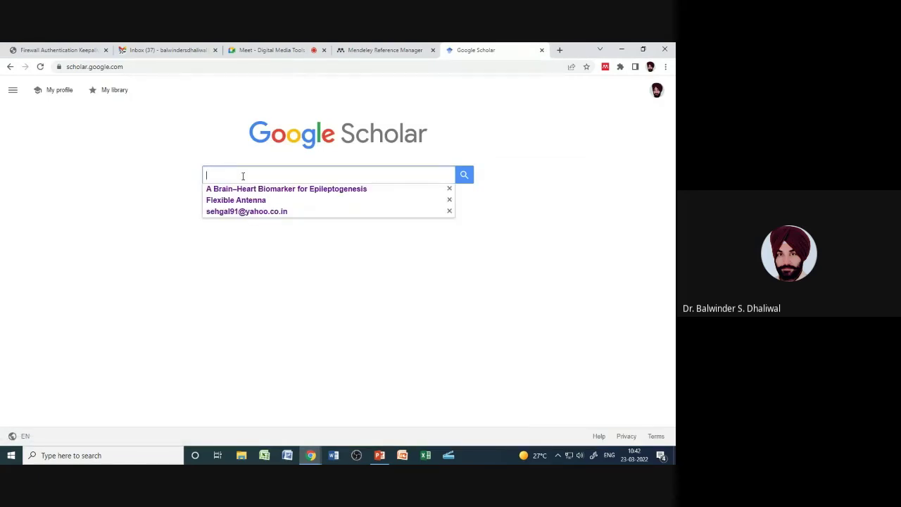
pyautogui.write('Wearab')
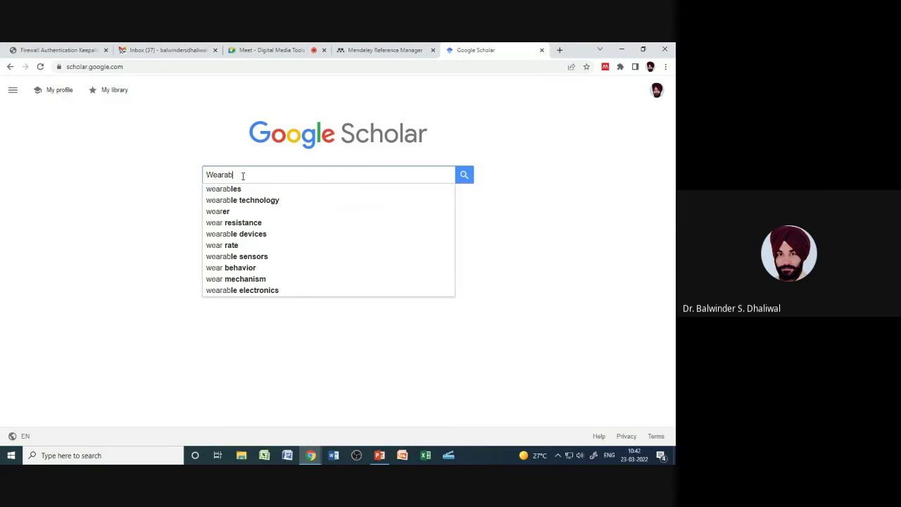
pyautogui.write('le antnna')
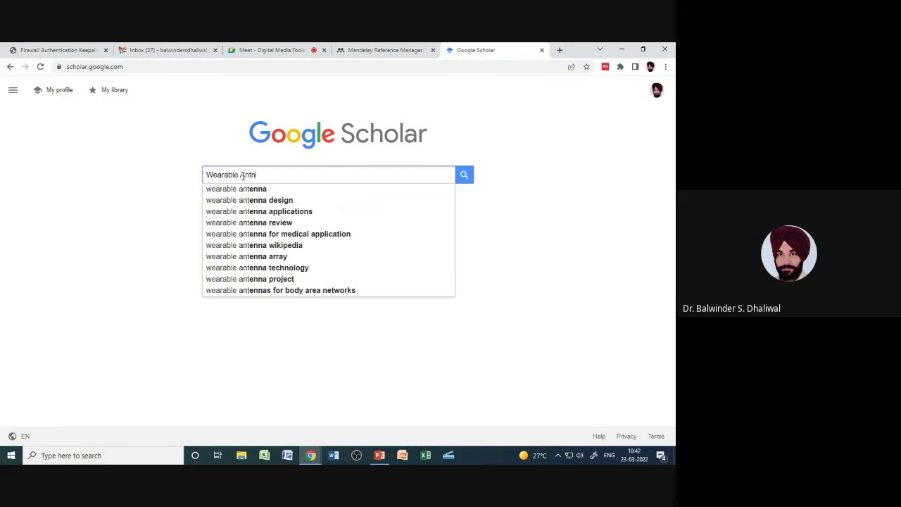
pyautogui.click(466, 178)
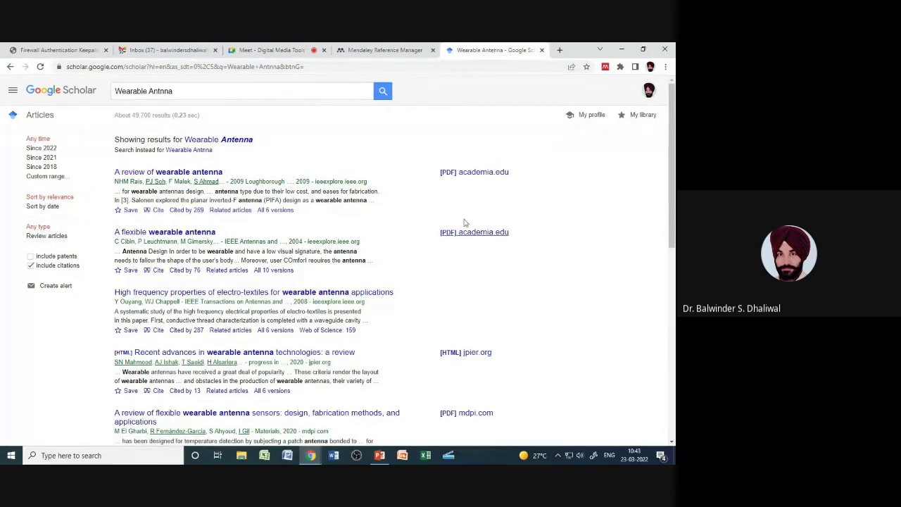
# Step: Import the first three Scholar results, including the wearable antenna review and electro-textiles paper, into Mendeley
pyautogui.click(604, 67)
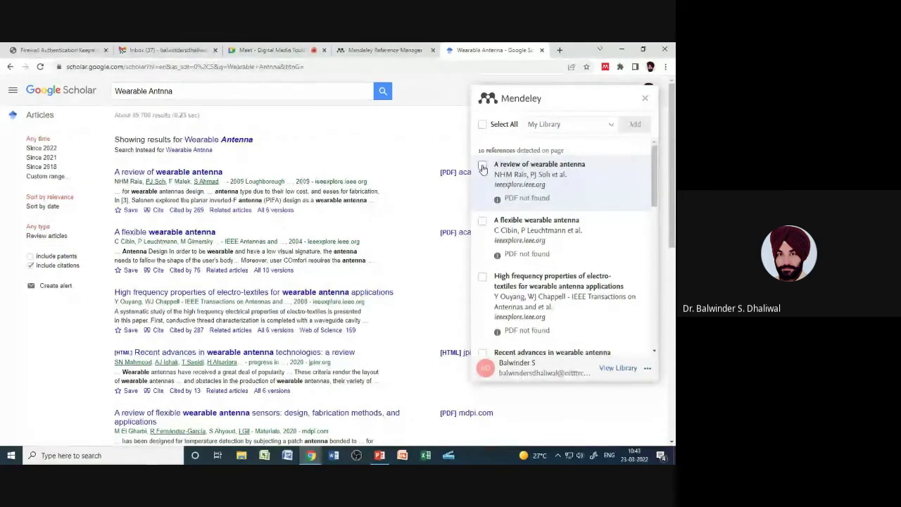
pyautogui.click(482, 164)
pyautogui.click(482, 220)
pyautogui.click(482, 277)
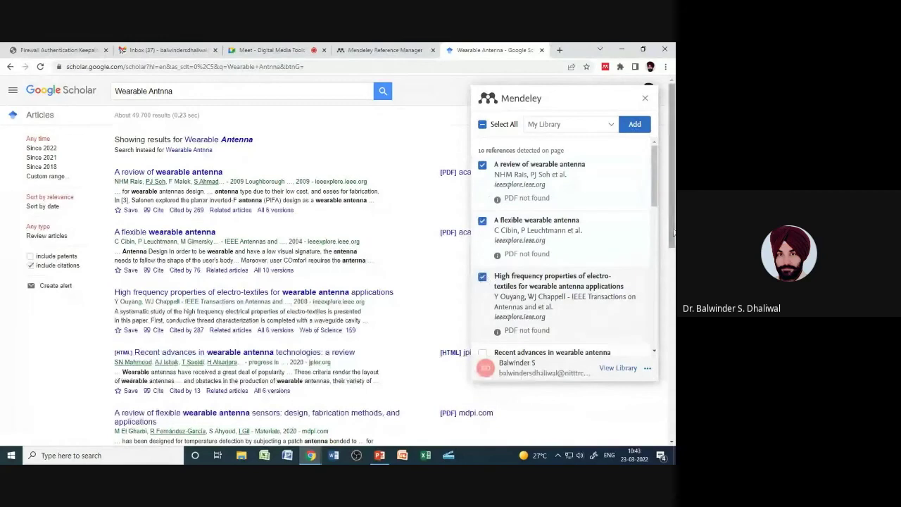
pyautogui.click(631, 126)
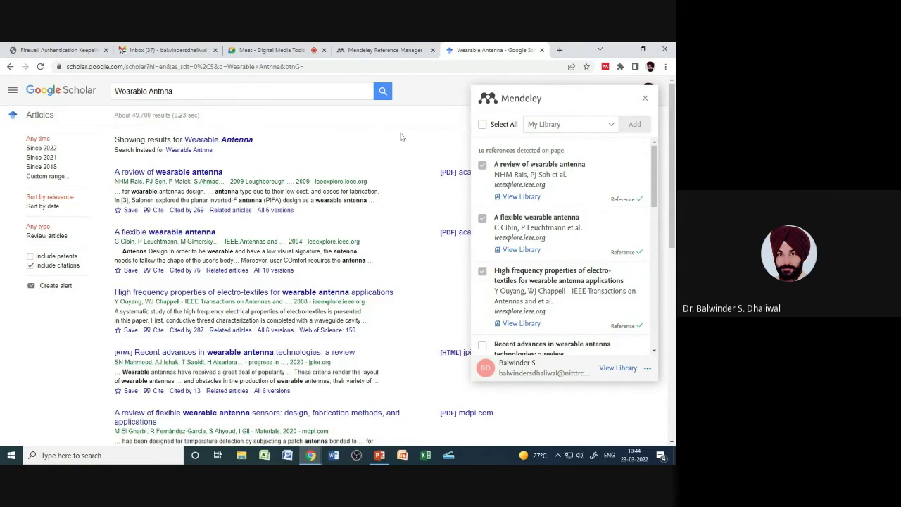
# Step: Check the library tab, then return to the Meet call and the PowerPoint presentation
pyautogui.click(359, 47)
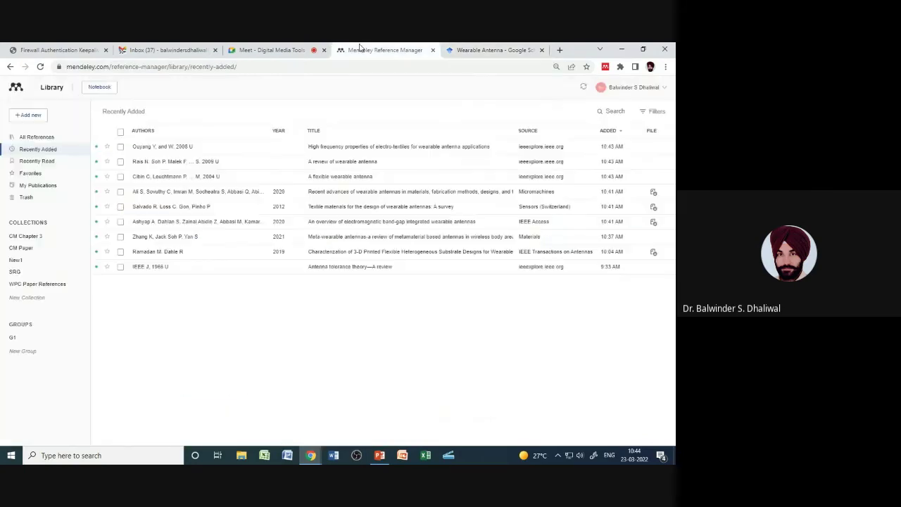
pyautogui.click(263, 49)
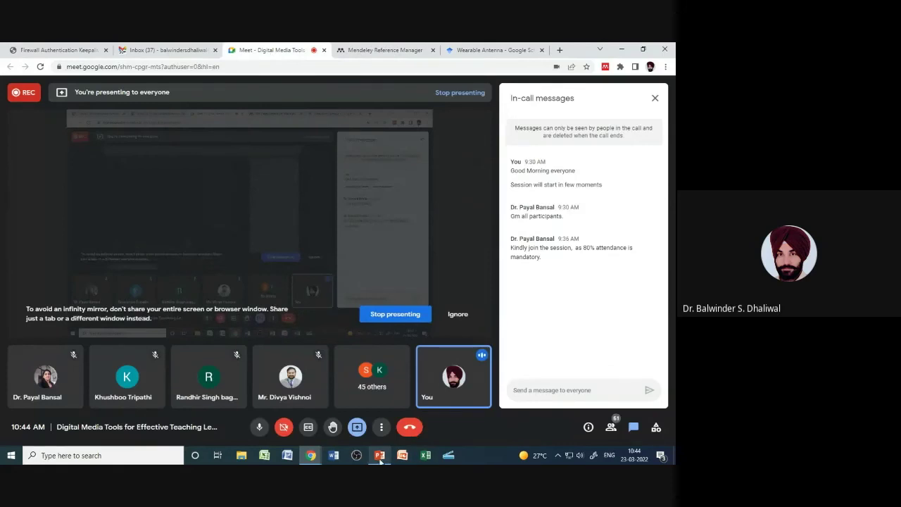
pyautogui.click(379, 455)
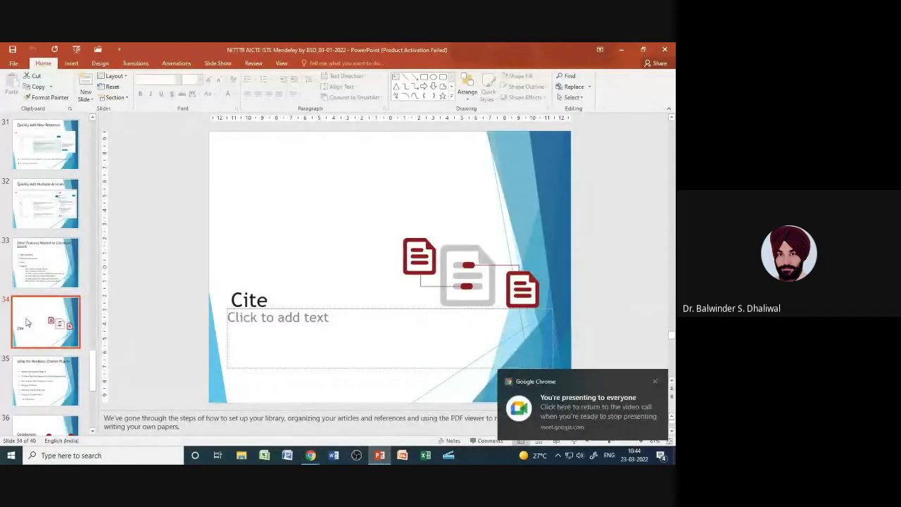
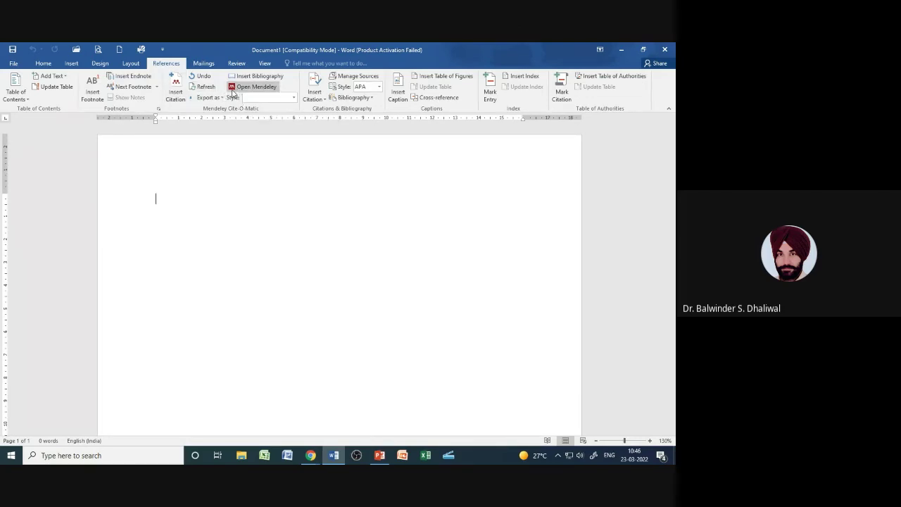
# Step: Minimise all windows, including the blank Word document, to reveal the Windows desktop
pyautogui.moveTo(314, 458)
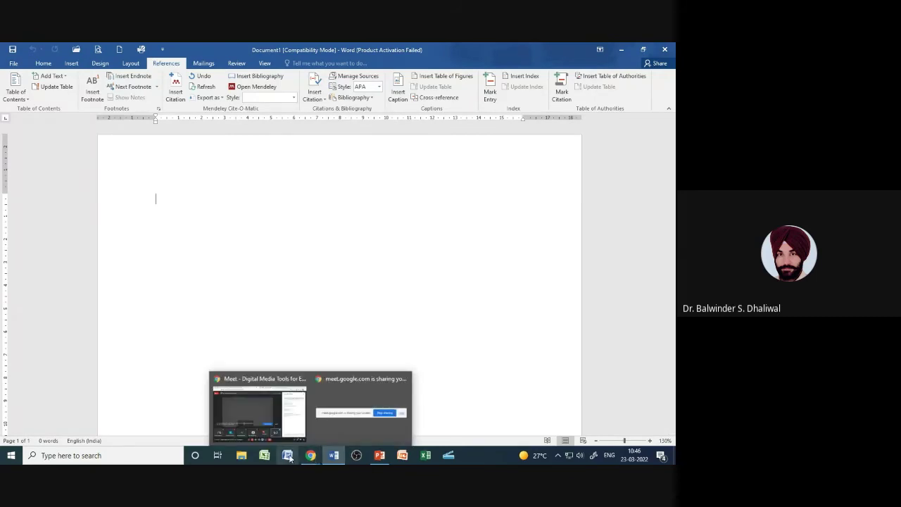
pyautogui.click(674, 455)
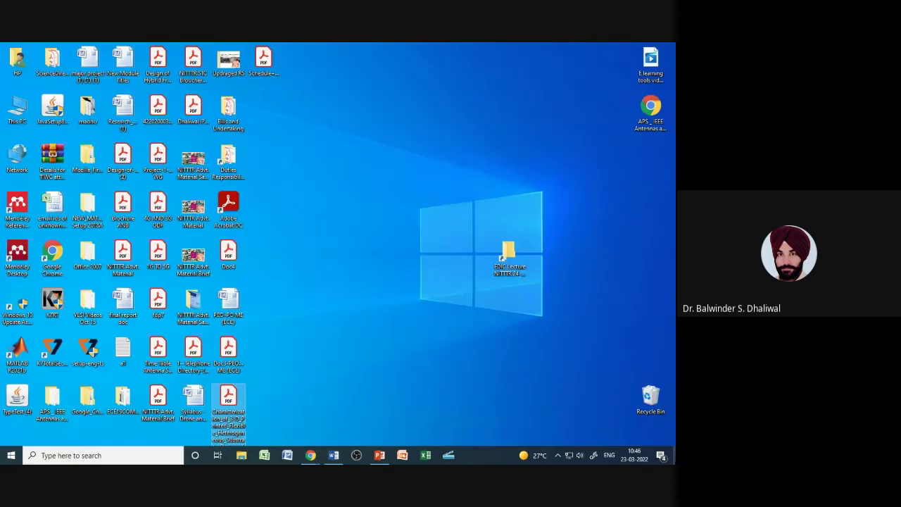
# Step: Launch Mendeley Desktop from its desktop icon and sign in with the account e-mail and password
pyautogui.doubleClick(20, 254)
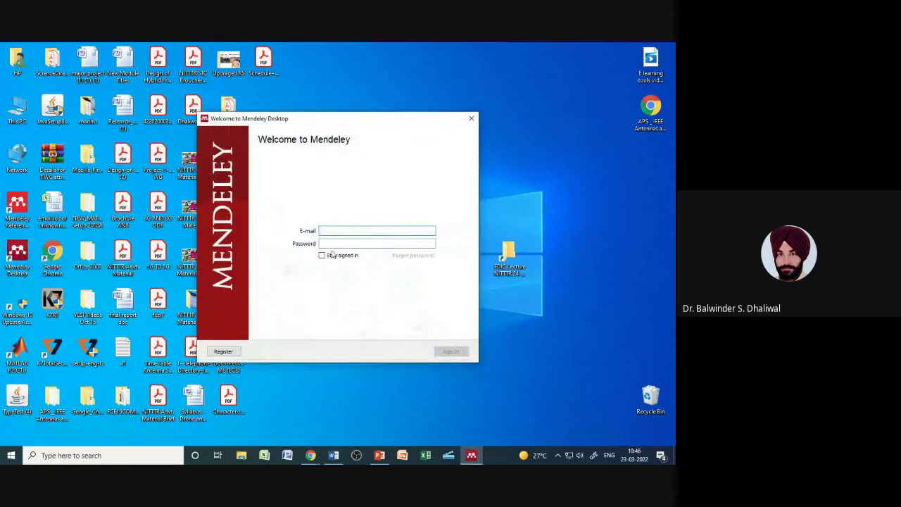
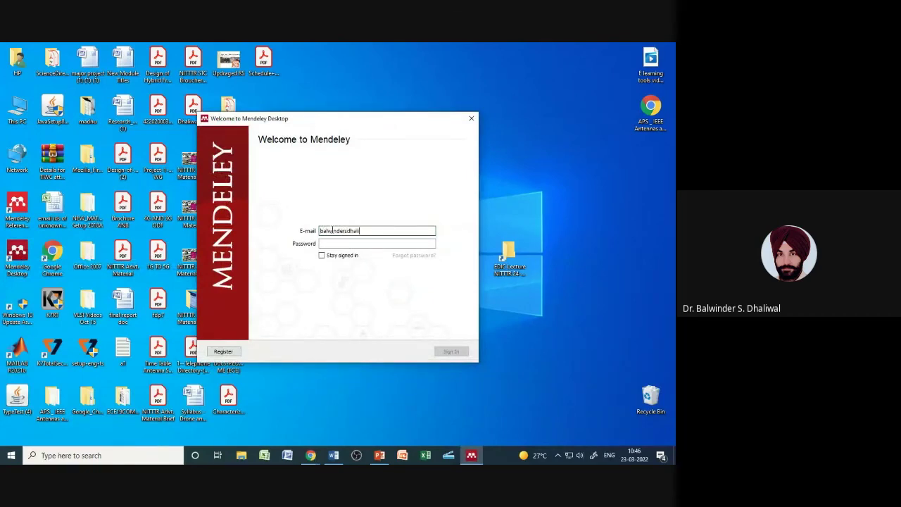
pyautogui.click(330, 244)
pyautogui.write('•')
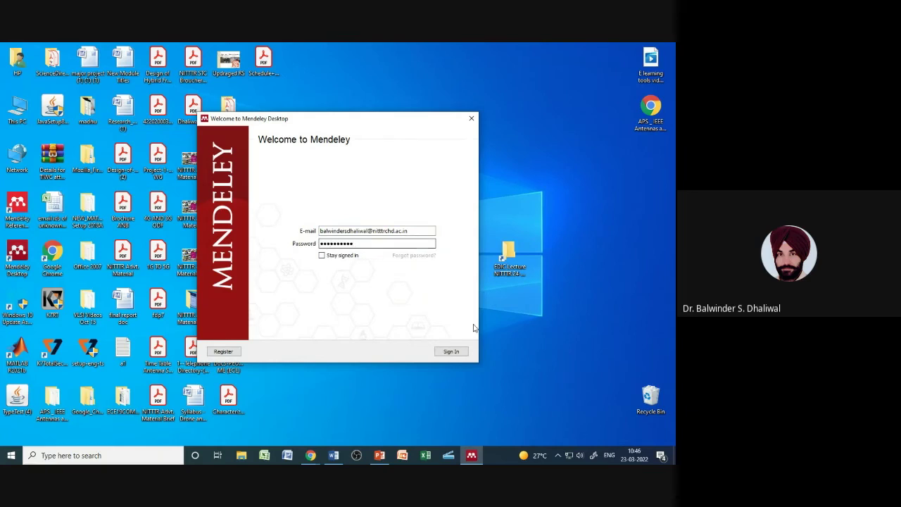
pyautogui.click(452, 351)
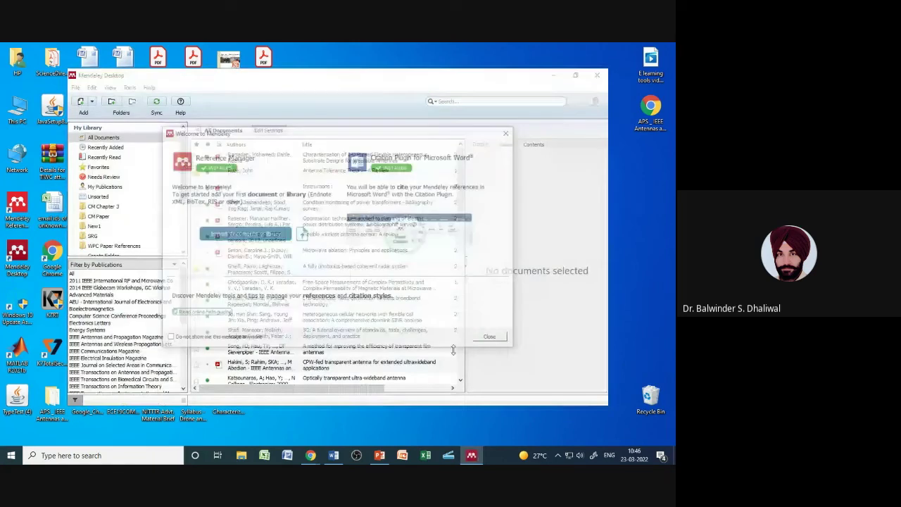
pyautogui.click(491, 337)
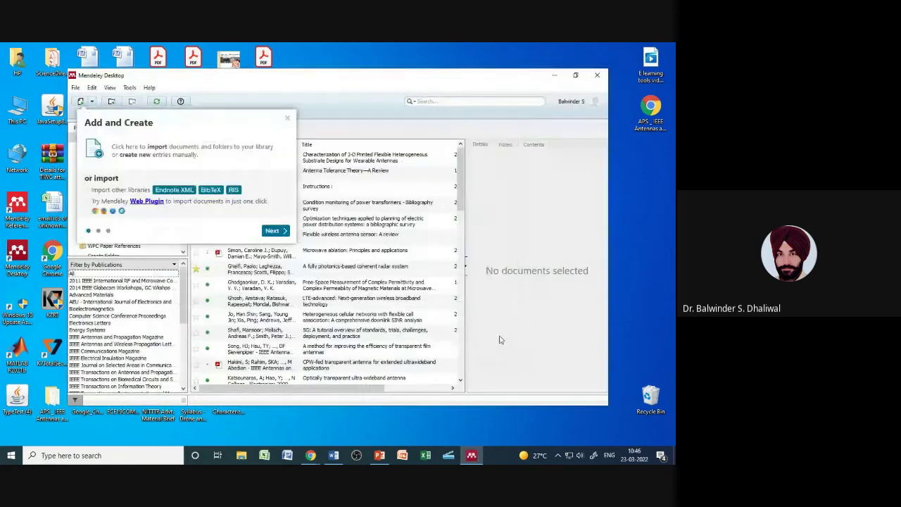
# Step: Dismiss the tips tour, maximise Mendeley, filter to Recently Added, check Tools, then return to Word
pyautogui.click(287, 118)
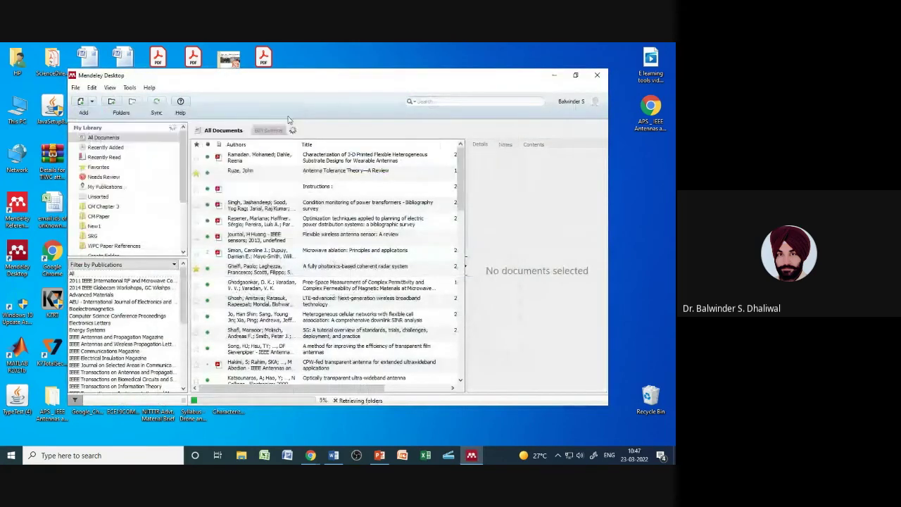
pyautogui.click(577, 77)
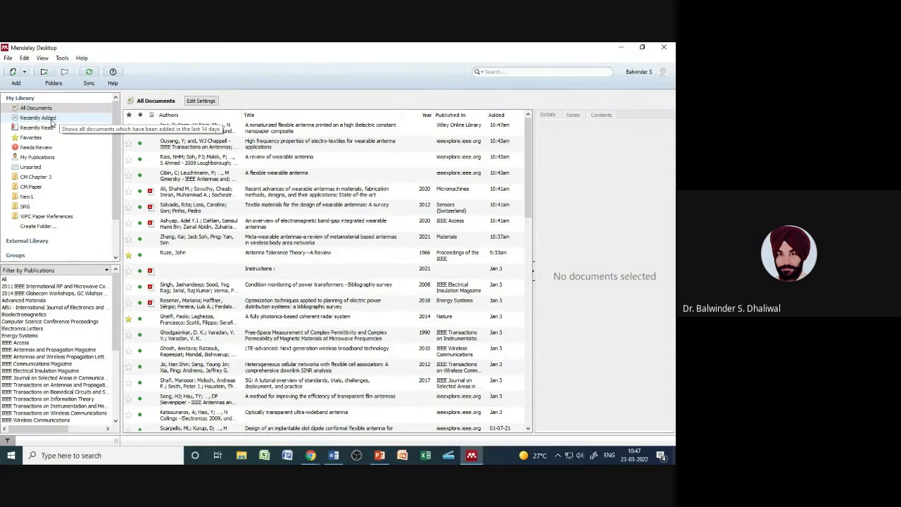
pyautogui.click(51, 119)
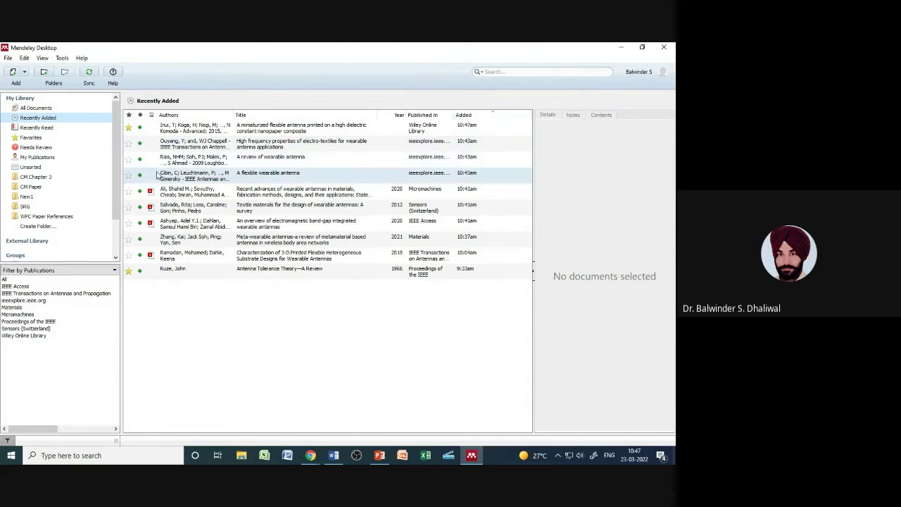
pyautogui.click(62, 58)
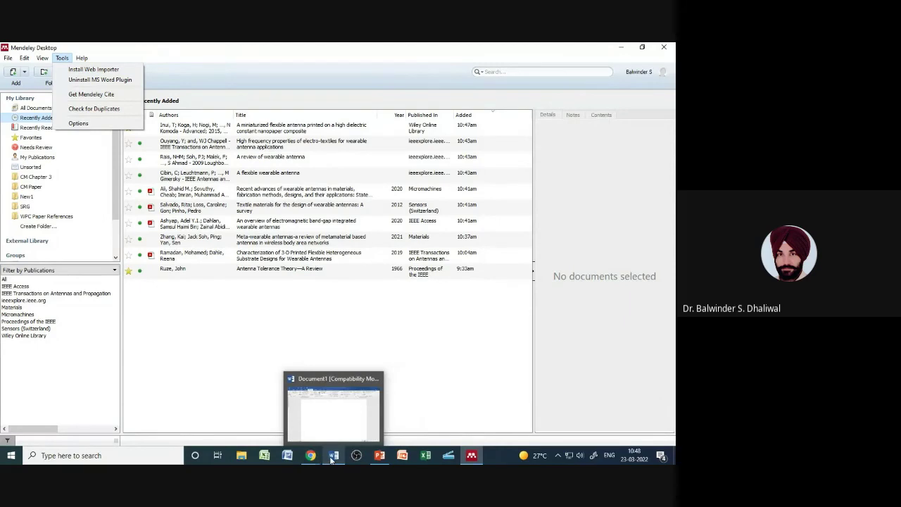
pyautogui.click(330, 458)
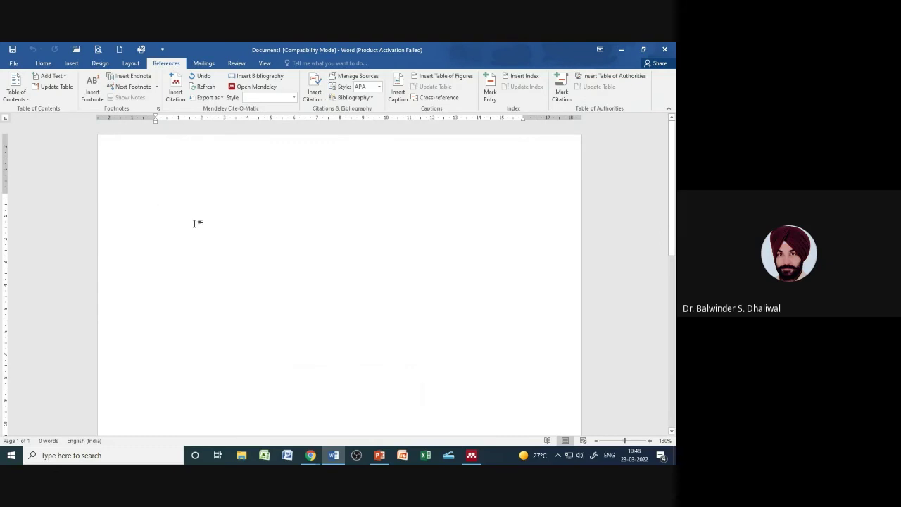
# Step: Add a new line in Word, then open the 3-D printed wearable antennas paper PDF from the desktop
pyautogui.press('Return')
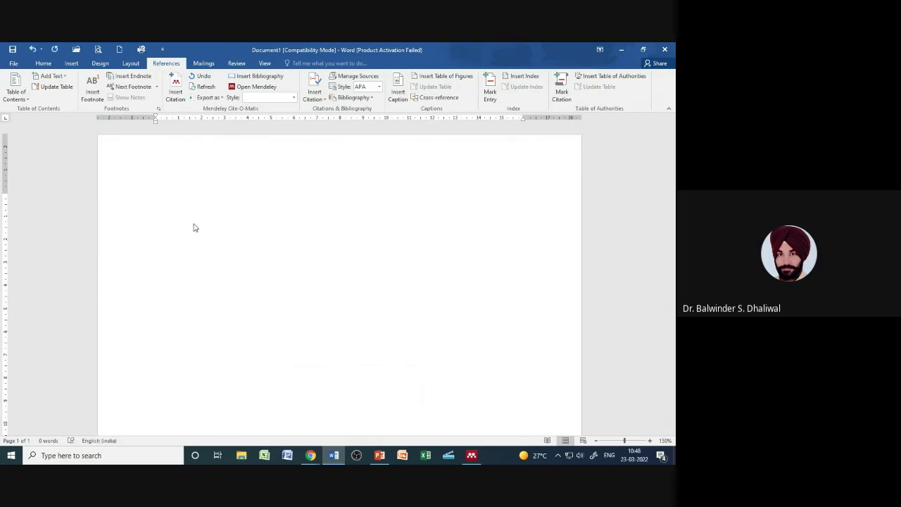
pyautogui.moveTo(312, 450)
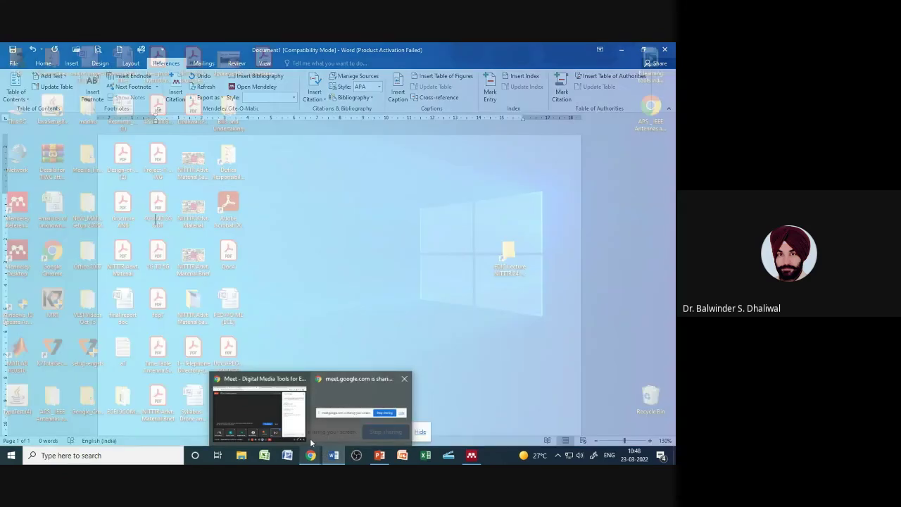
pyautogui.click(248, 456)
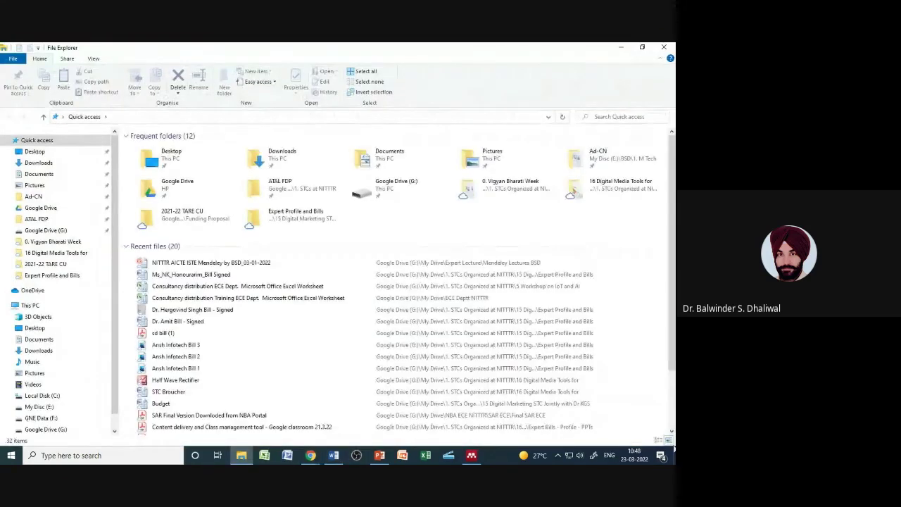
pyautogui.press('super+d')
pyautogui.doubleClick(237, 396)
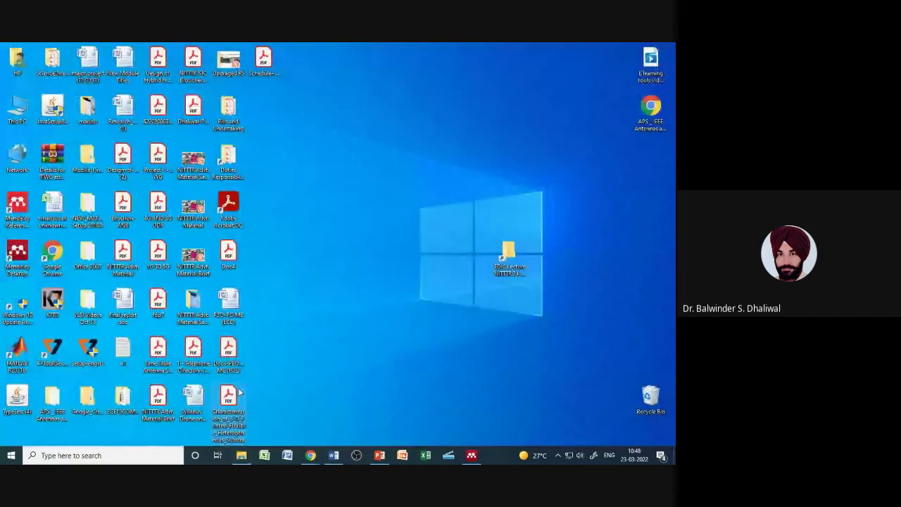
# Step: Copy the right-column paragraph starting 'Recent advancements in 3-D printing technology' and return to Word
pyautogui.scroll(-1, 315, 314)
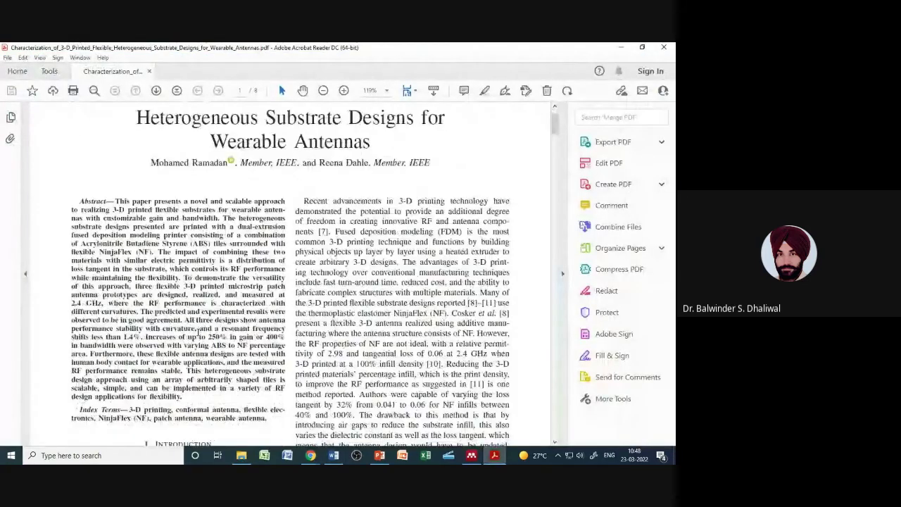
pyautogui.scroll(-1, 315, 314)
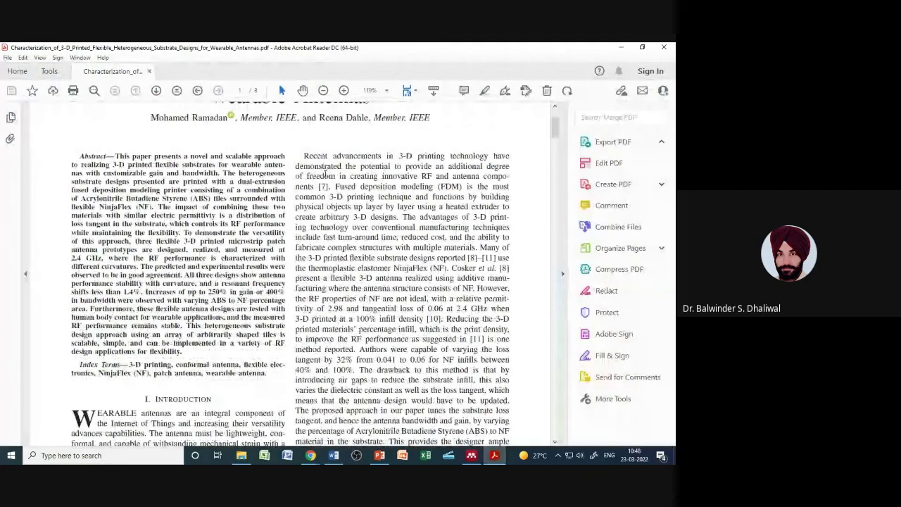
pyautogui.moveTo(302, 156); pyautogui.dragTo(478, 247)
pyautogui.rightClick(392, 197)
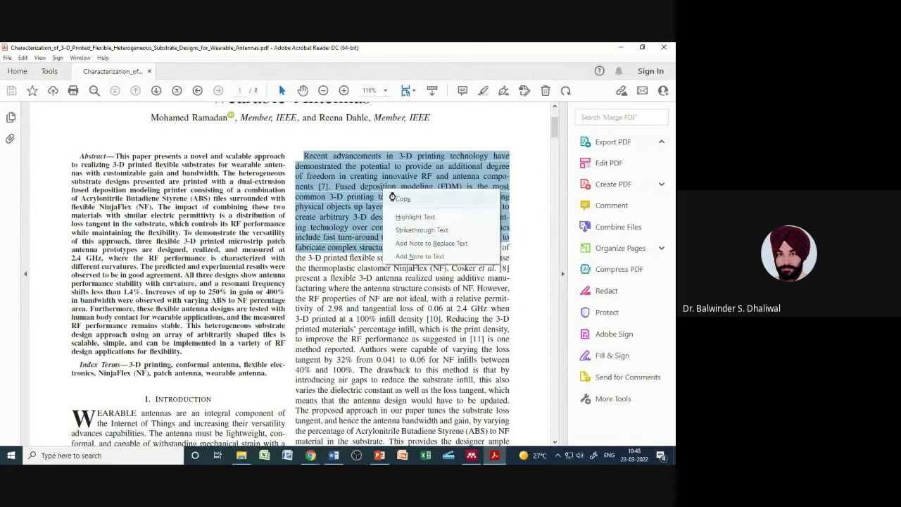
pyautogui.click(398, 199)
pyautogui.hotkey('alt', 'Tab')
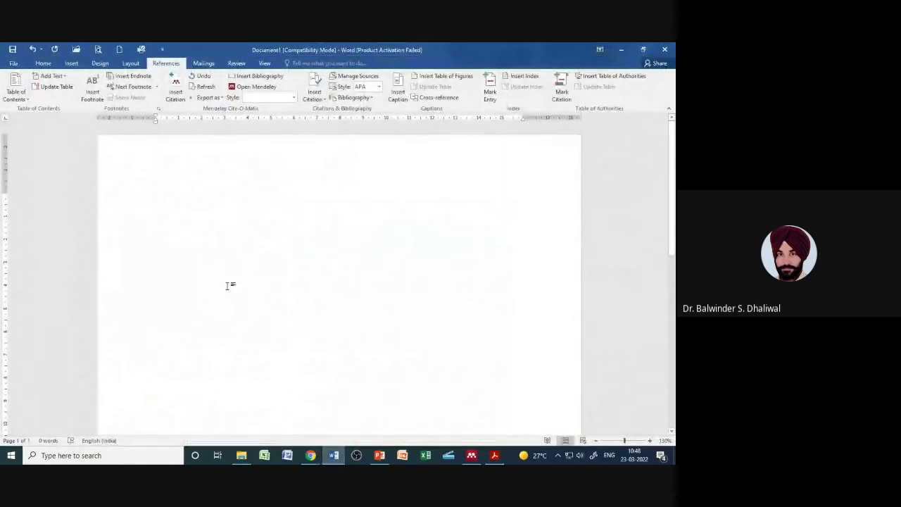
# Step: Paste the copied paragraph, joining its first broken lines and deleting the [7] citation marker
pyautogui.hotkey('ctrl', 'v')
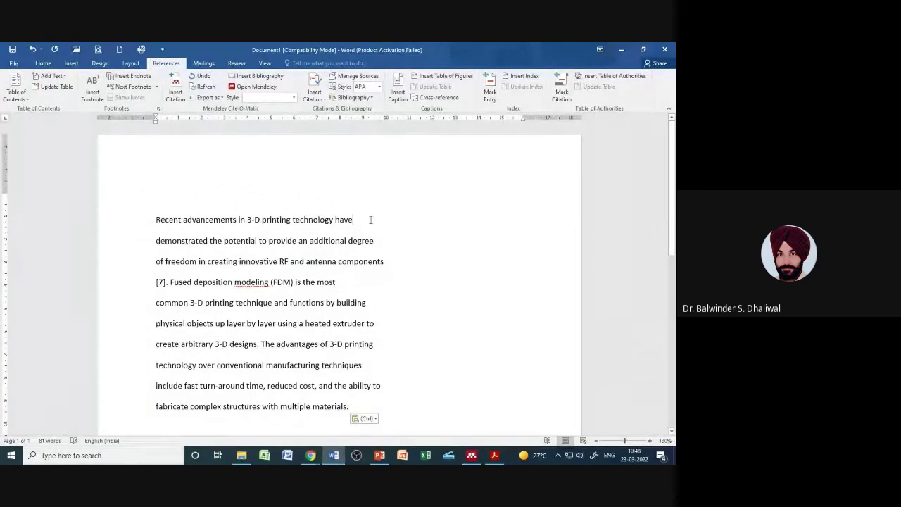
pyautogui.press('Delete')
pyautogui.click(285, 235)
pyautogui.press('Delete')
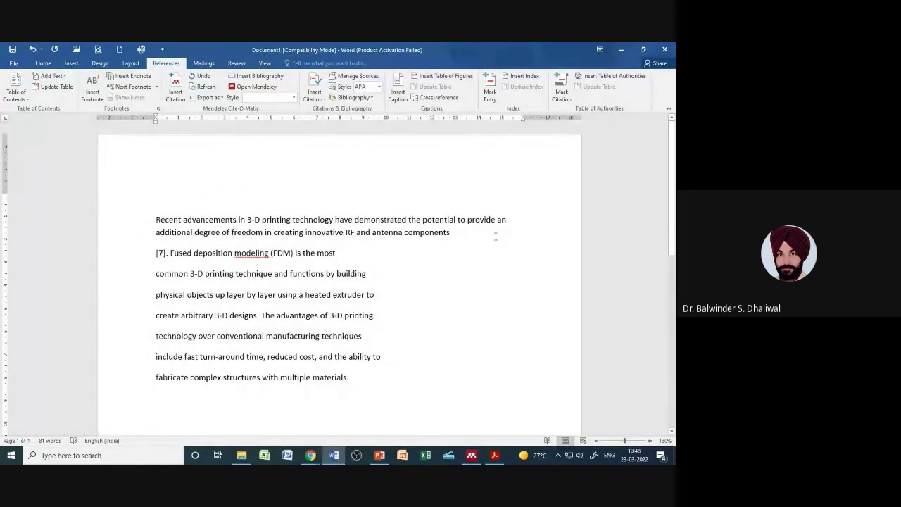
pyautogui.press('Delete')
pyautogui.press('Delete')
pyautogui.press('Delete')
pyautogui.press('Delete')
pyautogui.press('BackSpace')
pyautogui.click(316, 250)
# Step: Join the remaining broken lines of the pasted text into continuous paragraphs
pyautogui.press('Delete')
pyautogui.click(501, 245)
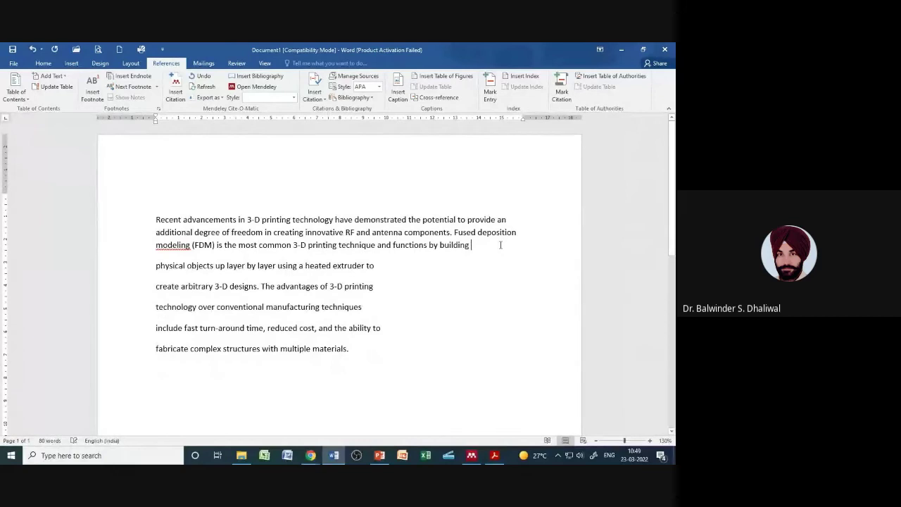
pyautogui.press('Delete')
pyautogui.press('Down')
pyautogui.press('Delete')
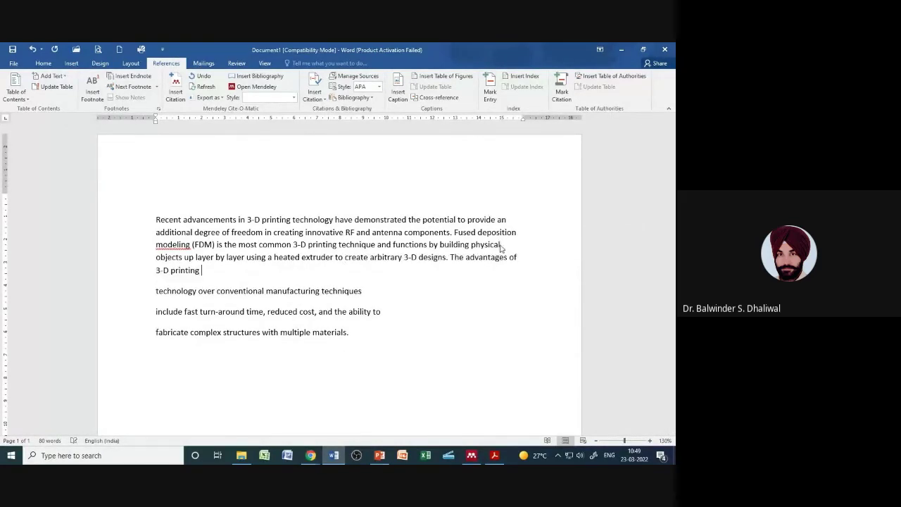
pyautogui.press('Delete')
pyautogui.press('End')
pyautogui.press('Delete')
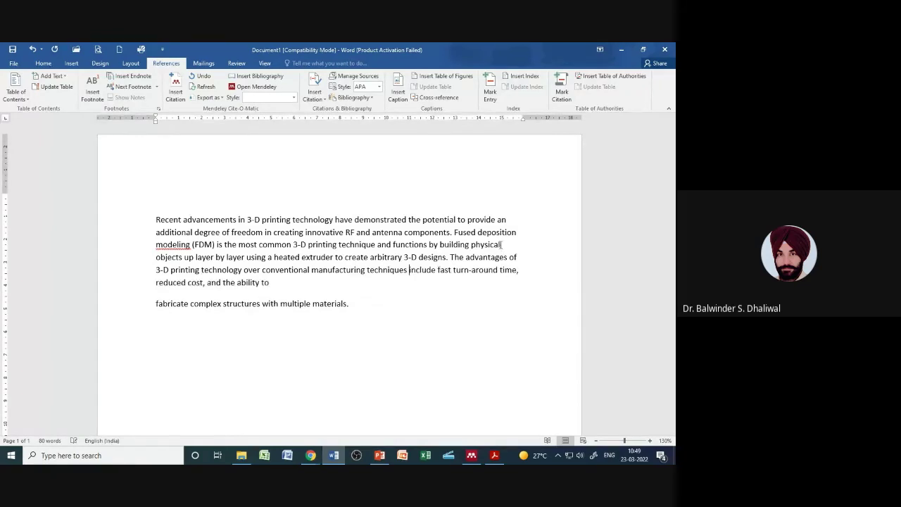
pyautogui.press('Delete')
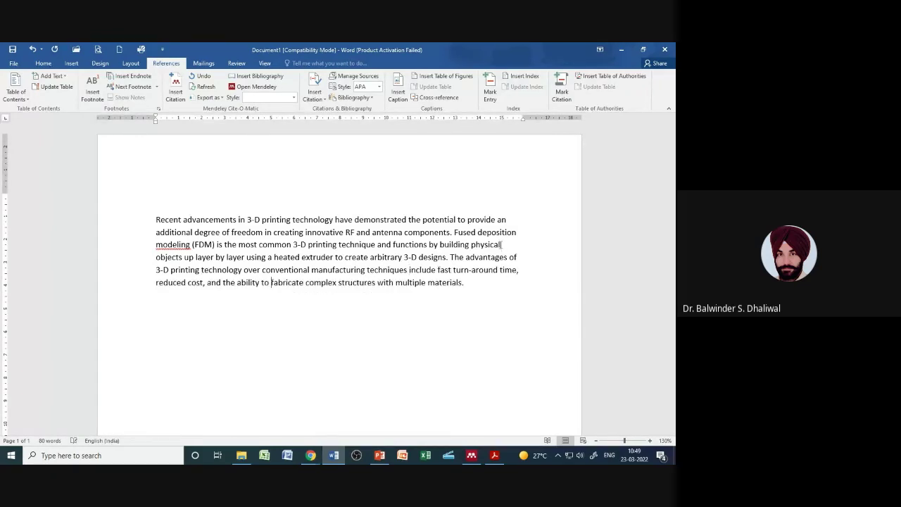
# Step: Justify the pasted text, start 'The advantages' as a new paragraph, and begin a Mendeley citation after 'components'
pyautogui.click(44, 63)
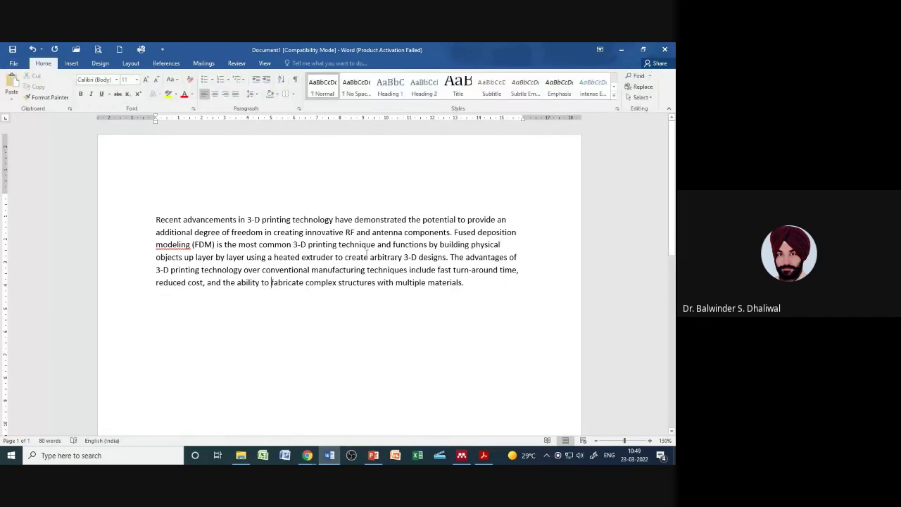
pyautogui.click(235, 94)
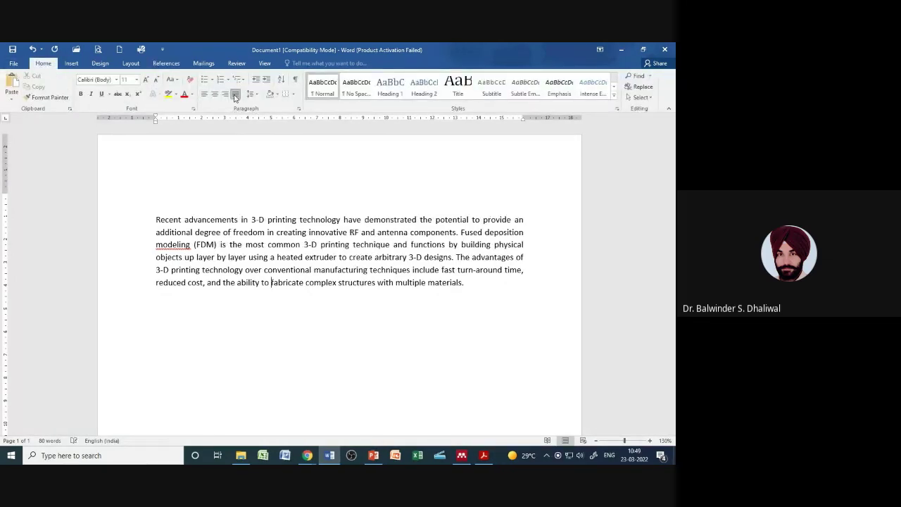
pyautogui.click(456, 257)
pyautogui.press('Return')
pyautogui.press('Return')
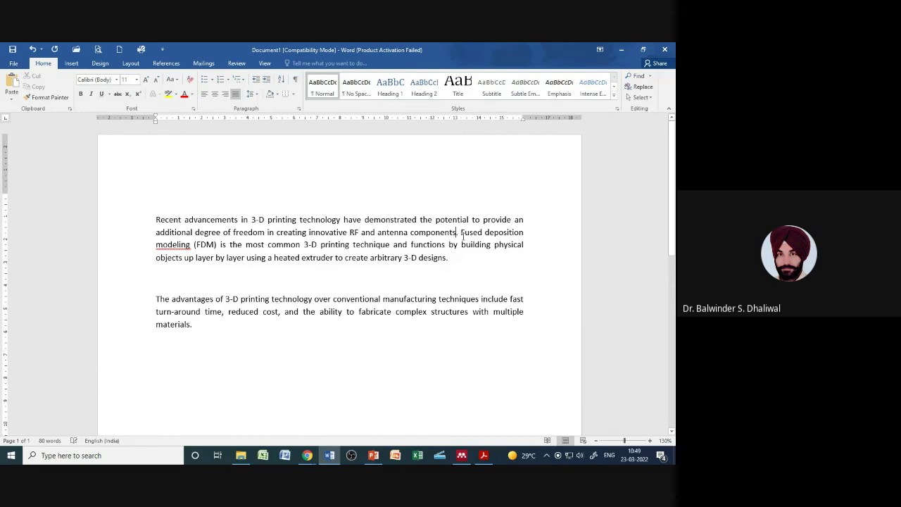
pyautogui.click(166, 63)
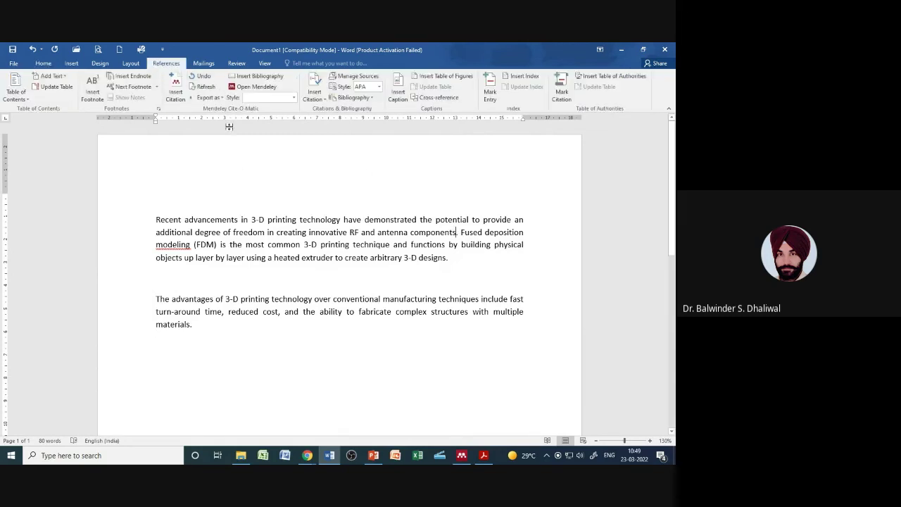
pyautogui.click(180, 101)
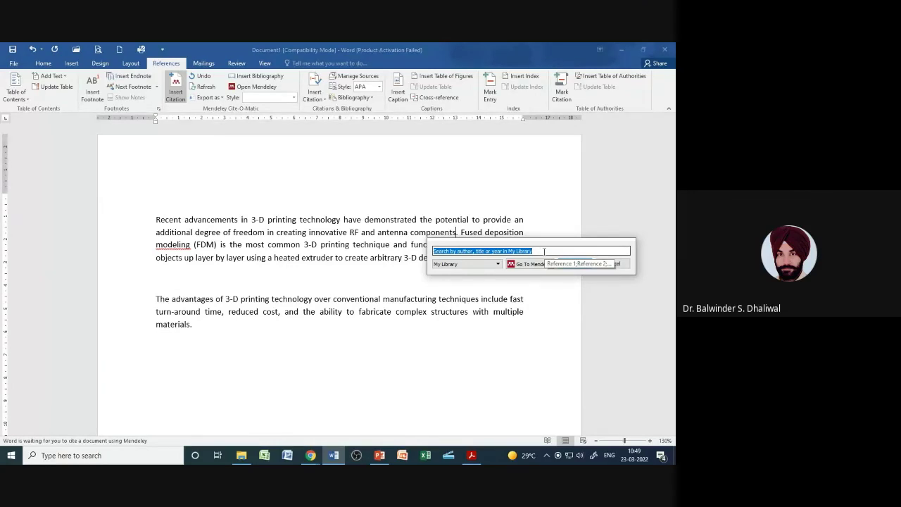
# Step: Search by the author's surname, insert the 2016 bio-inspired optimization paper as [1], and open the style list
pyautogui.write('dhaliwal')
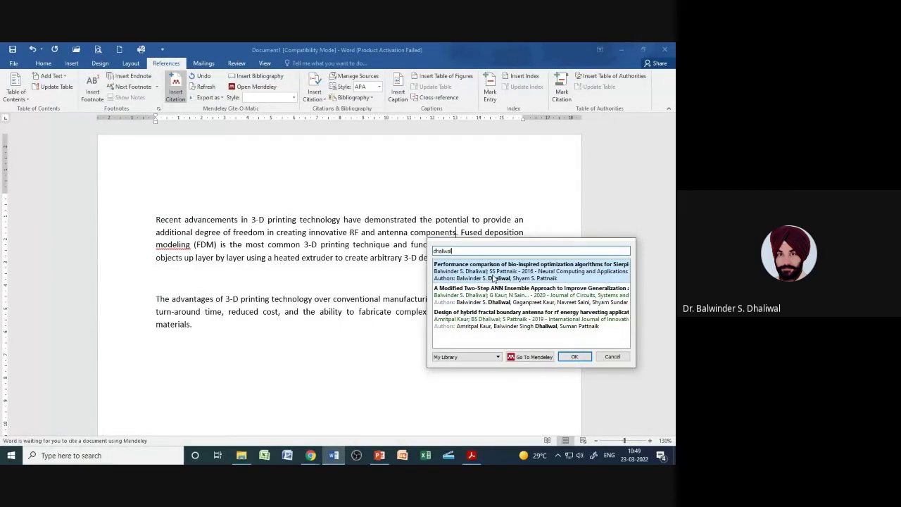
pyautogui.click(494, 279)
pyautogui.click(575, 264)
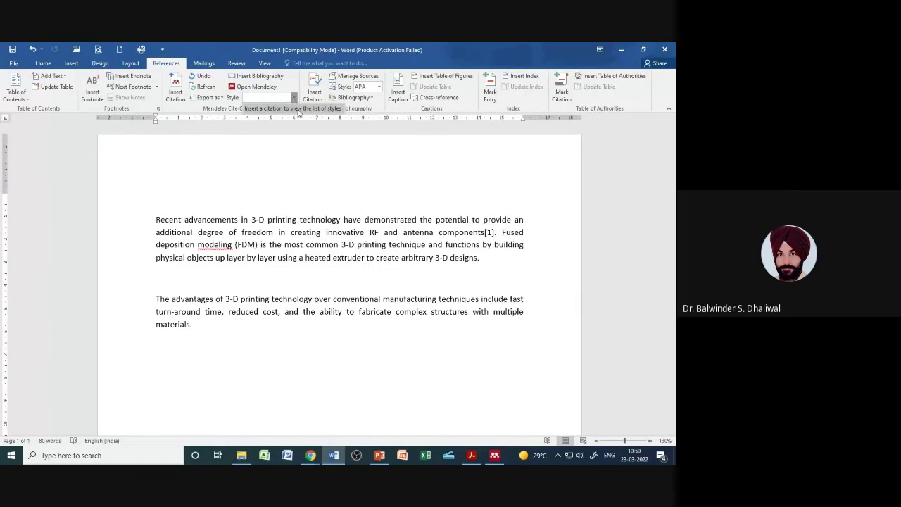
pyautogui.click(298, 110)
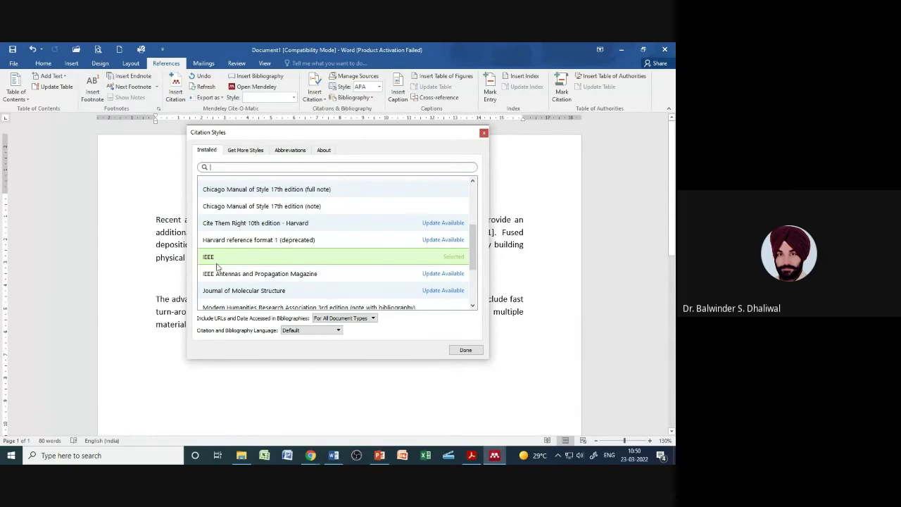
# Step: Choose IEEE in the Citation Styles dialog, apply it with 'Use this Style', and close with Done
pyautogui.click(210, 256)
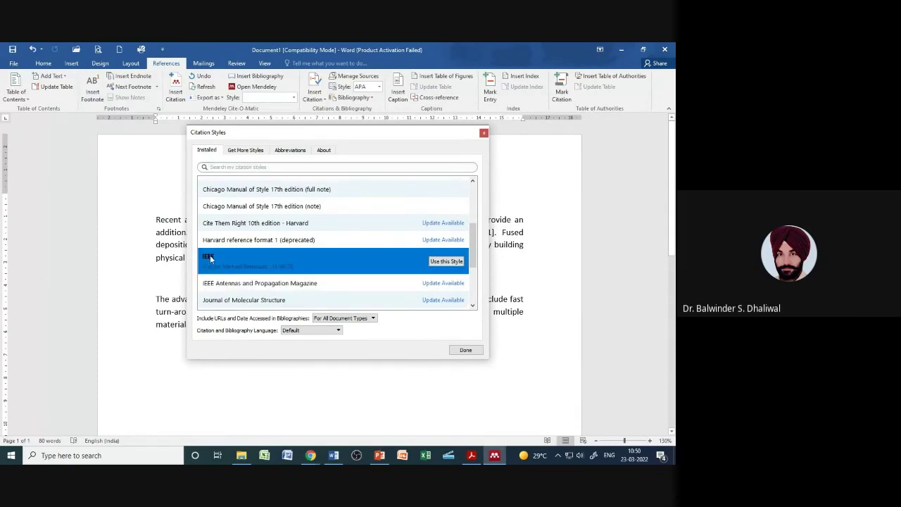
pyautogui.click(448, 263)
pyautogui.click(453, 352)
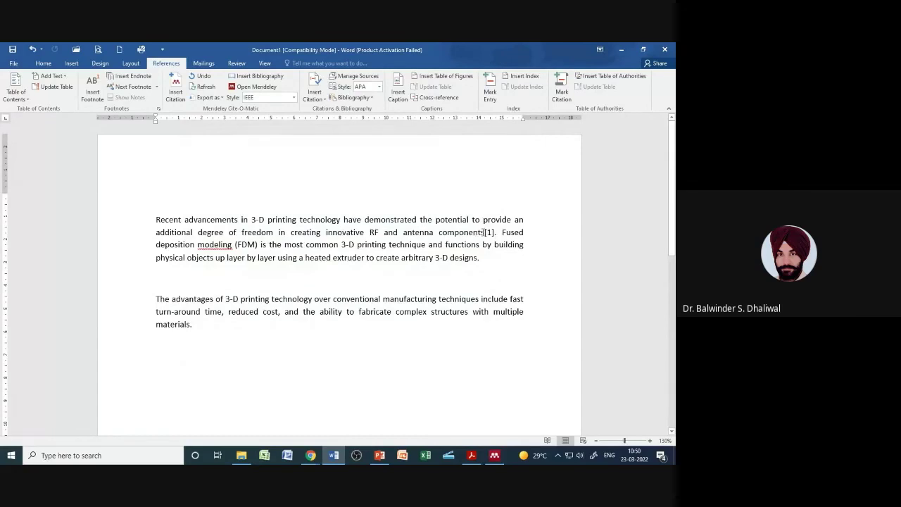
pyautogui.click(476, 261)
# Step: Start a Mendeley citation after 'designs.' and switch to the highlighted source paper in Acrobat Reader
pyautogui.click(176, 95)
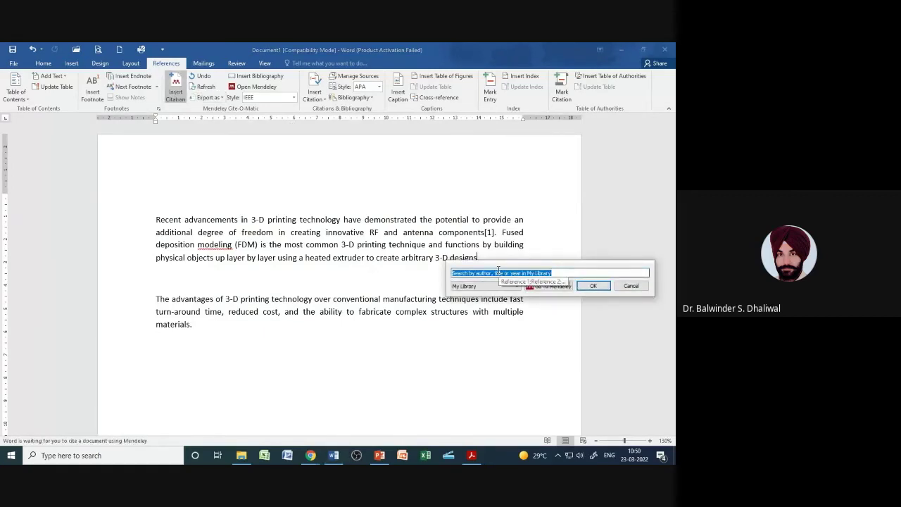
pyautogui.click(490, 273)
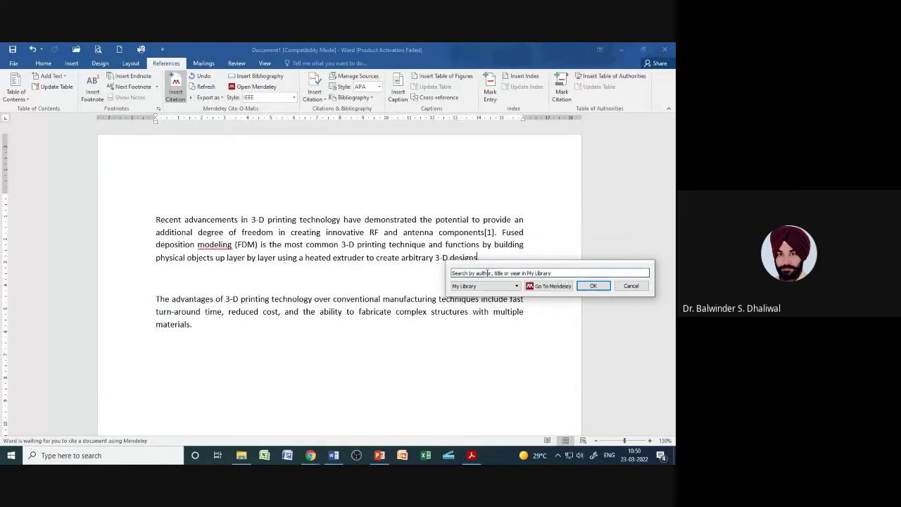
pyautogui.click(471, 456)
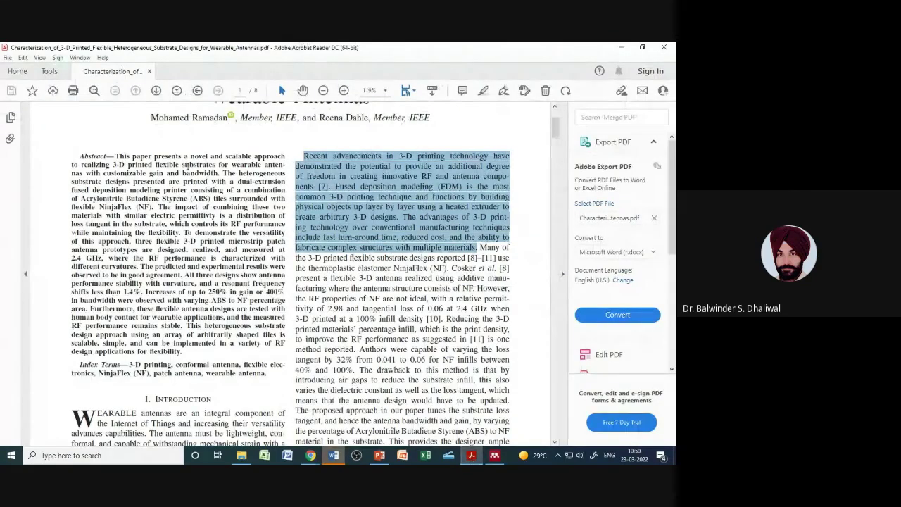
# Step: Leave the PDF, show All Documents in the Mendeley library, then go back to Word
pyautogui.click(18, 71)
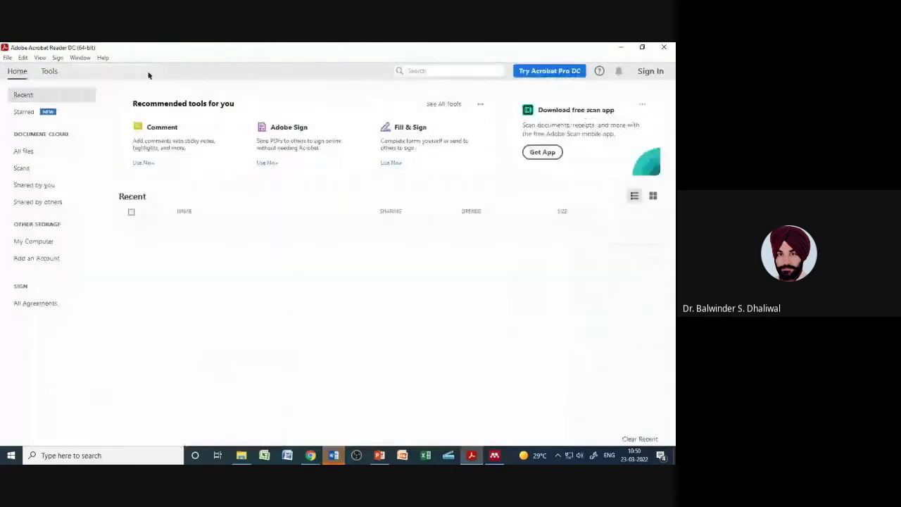
pyautogui.click(496, 456)
pyautogui.click(48, 109)
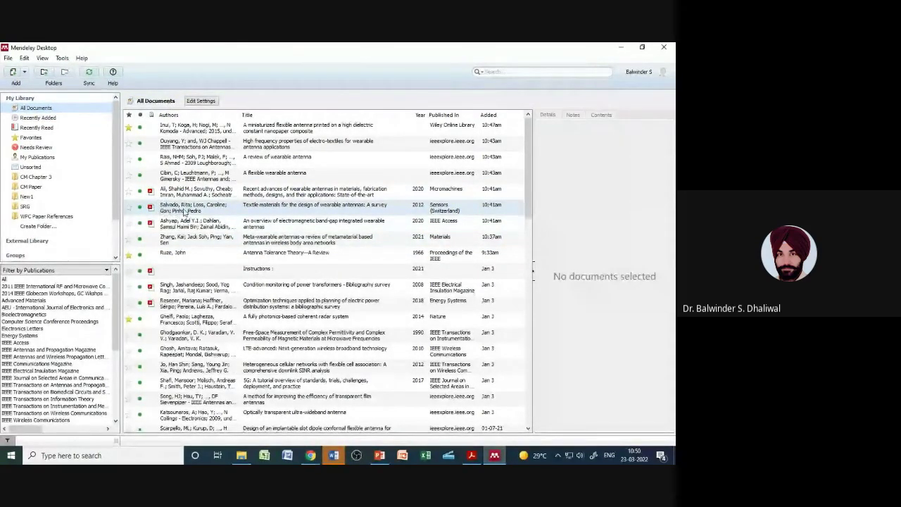
pyautogui.click(335, 454)
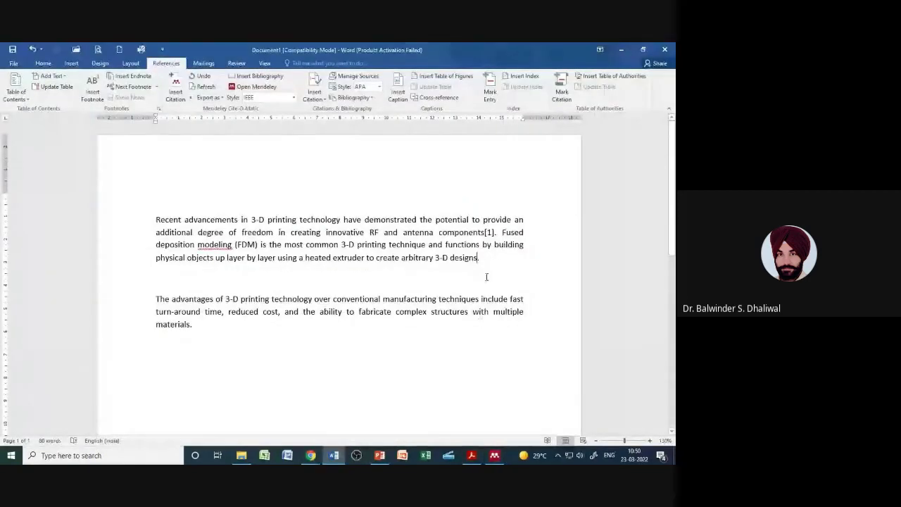
# Step: Cite the 2012 'Textile materials for the design of wearable antennas' survey as [2], then start another citation
pyautogui.hotkey('alt', 'm')
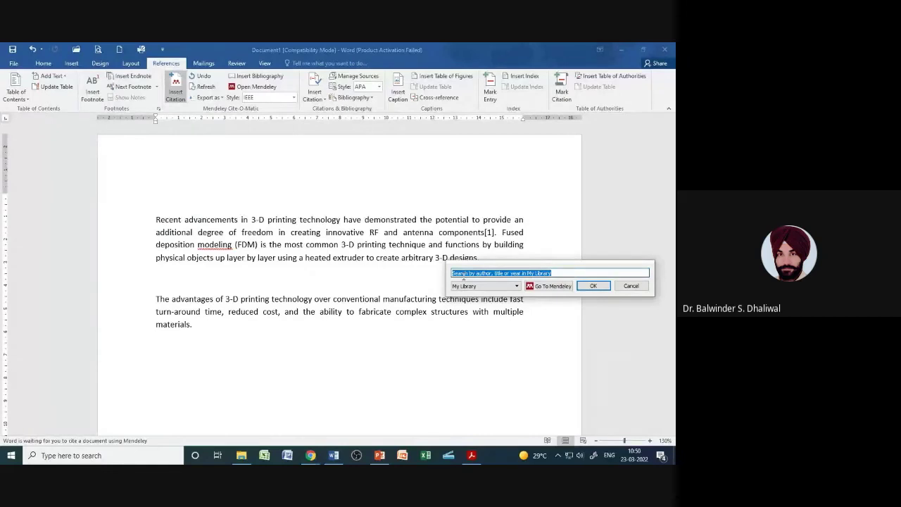
pyautogui.write('salvado')
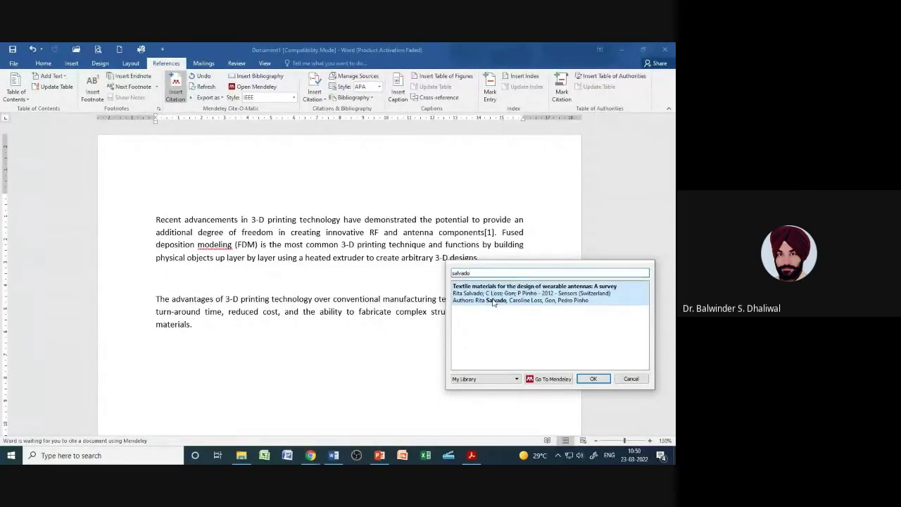
pyautogui.click(494, 301)
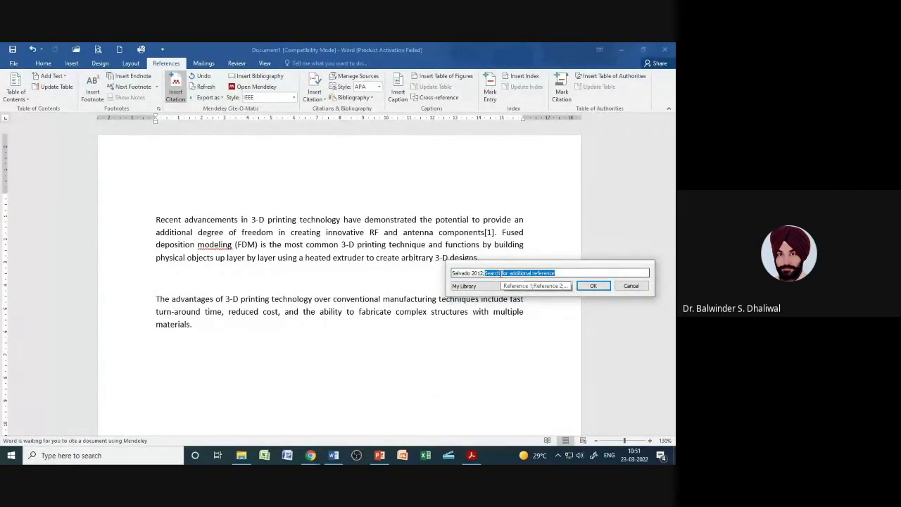
pyautogui.click(472, 456)
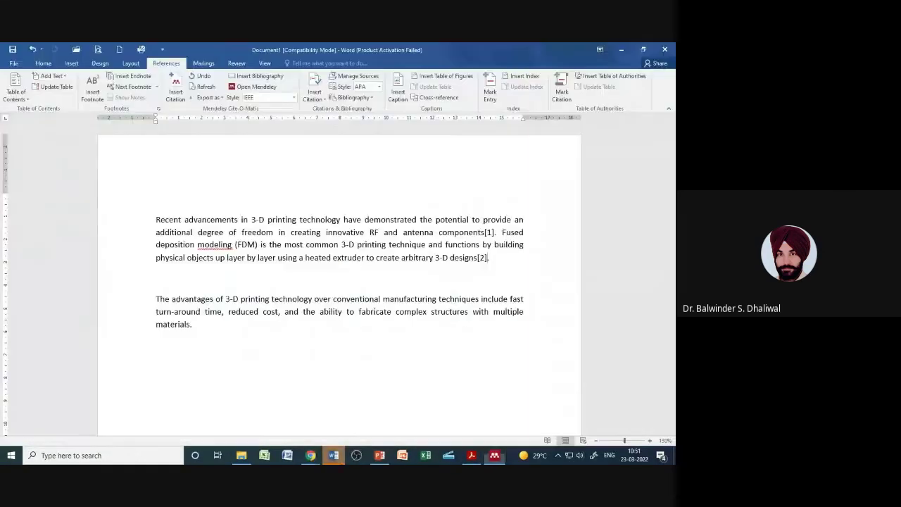
pyautogui.click(334, 455)
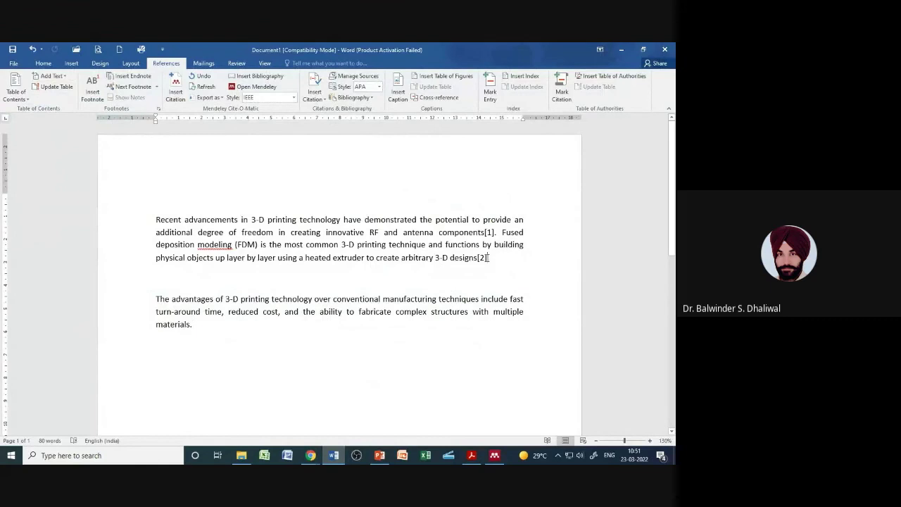
pyautogui.hotkey('alt', 'm')
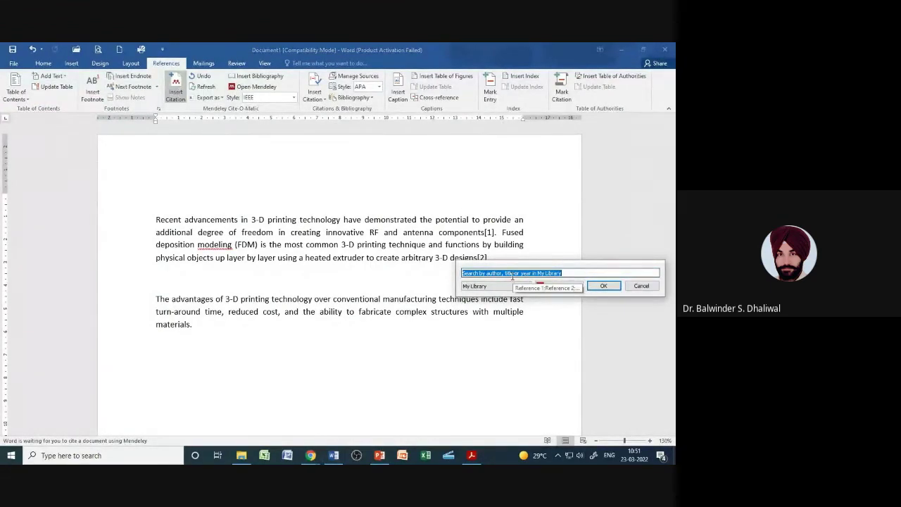
# Step: Cite the 2020 metamaterial-loaded fractal antenna paper, found by its author's surname, as [3] after [2]
pyautogui.write('singh')
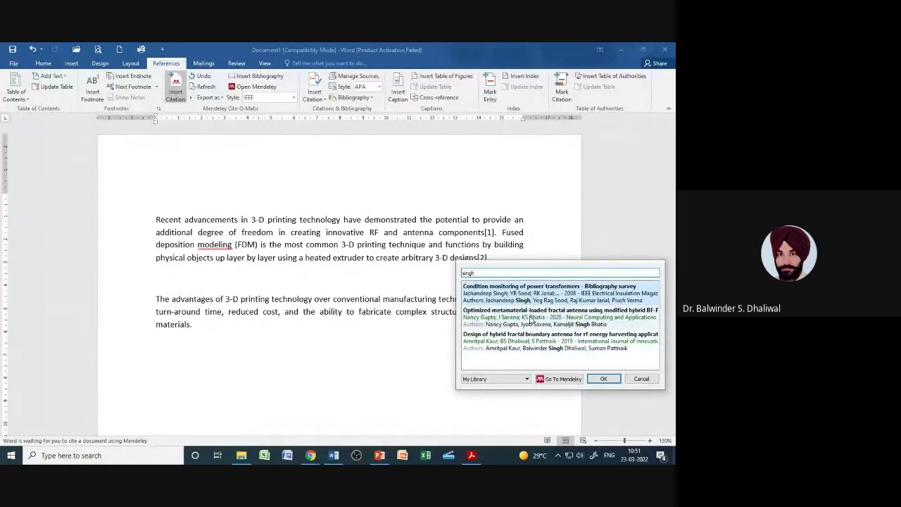
pyautogui.click(534, 315)
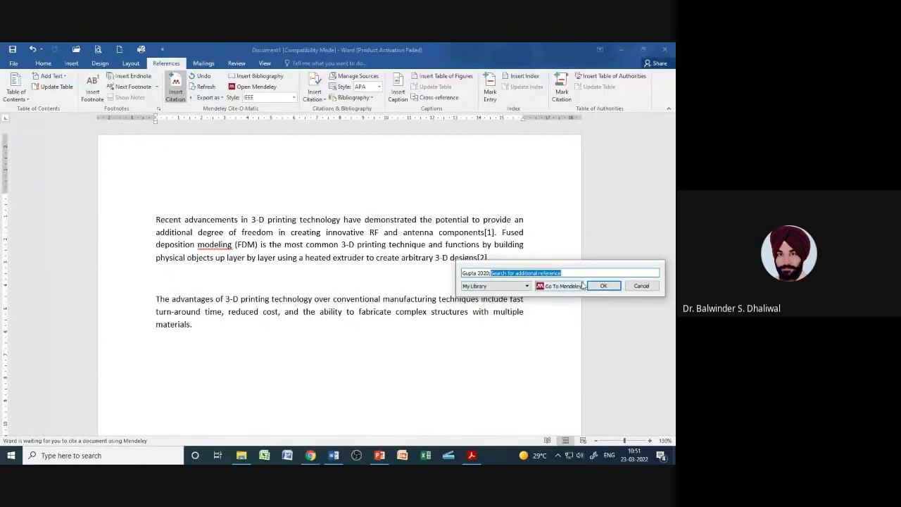
pyautogui.click(603, 286)
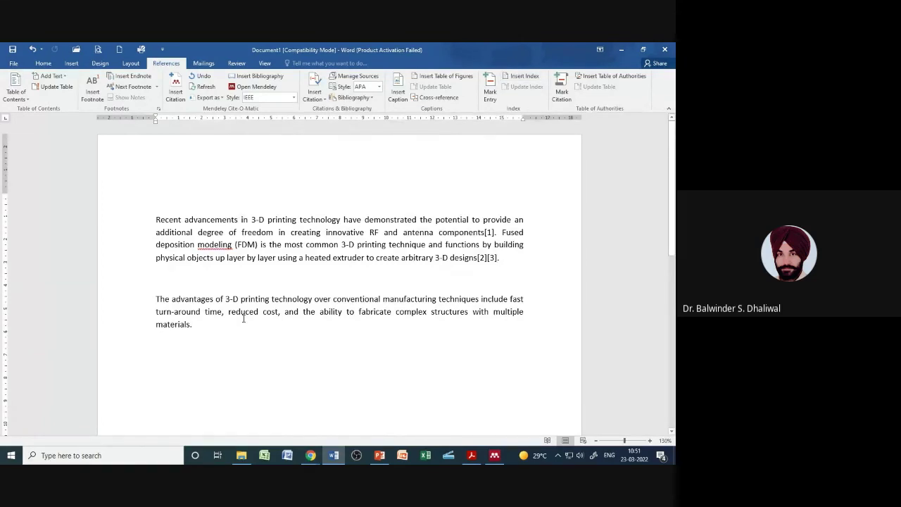
# Step: Cite the 2016 bio-inspired optimization paper as [1] after 'multiple materials'
pyautogui.click(498, 268)
pyautogui.click(190, 325)
pyautogui.click(492, 233)
pyautogui.click(187, 325)
pyautogui.click(175, 90)
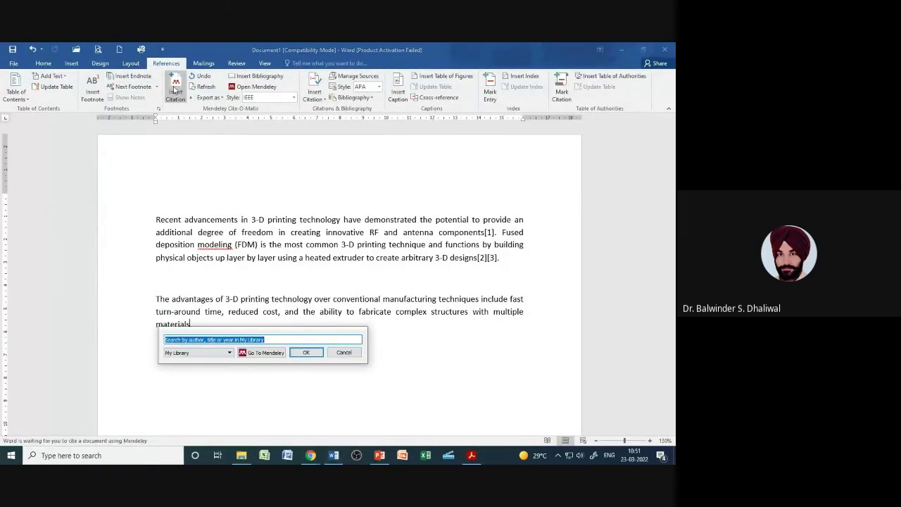
pyautogui.write('dhaliw')
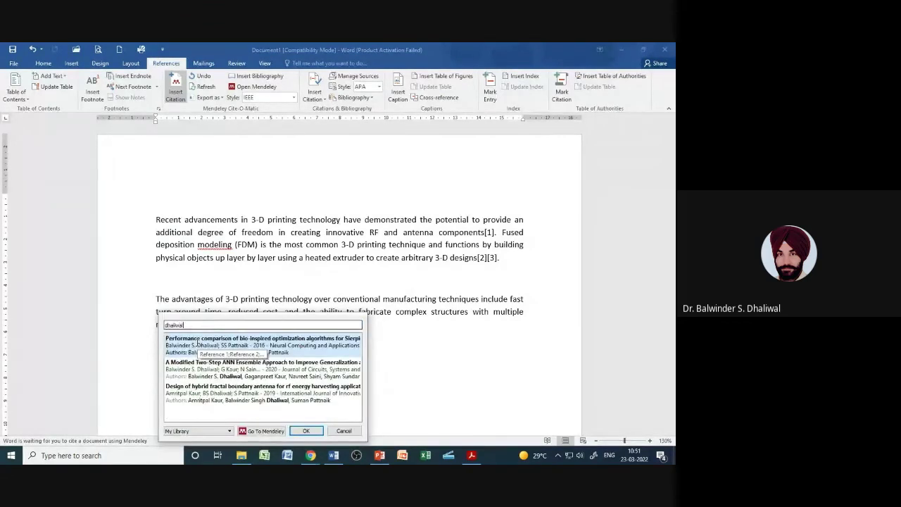
pyautogui.write('al')
pyautogui.click(188, 347)
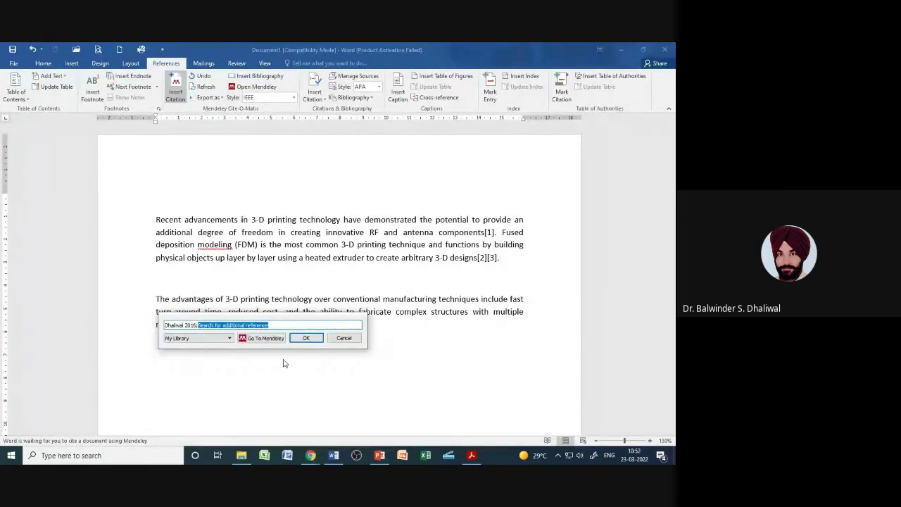
pyautogui.click(308, 342)
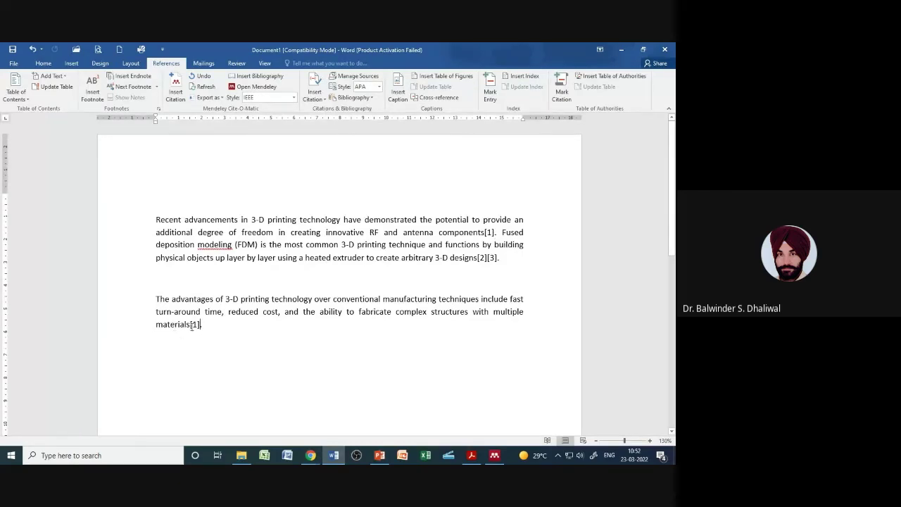
# Step: Add citation [4] right after 'materials[1]' and begin a new empty paragraph below
pyautogui.click(201, 324)
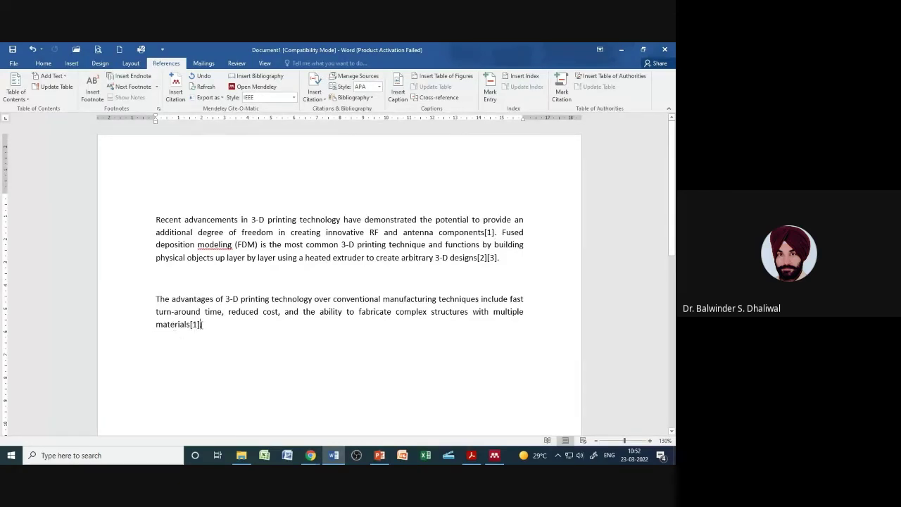
pyautogui.click(176, 88)
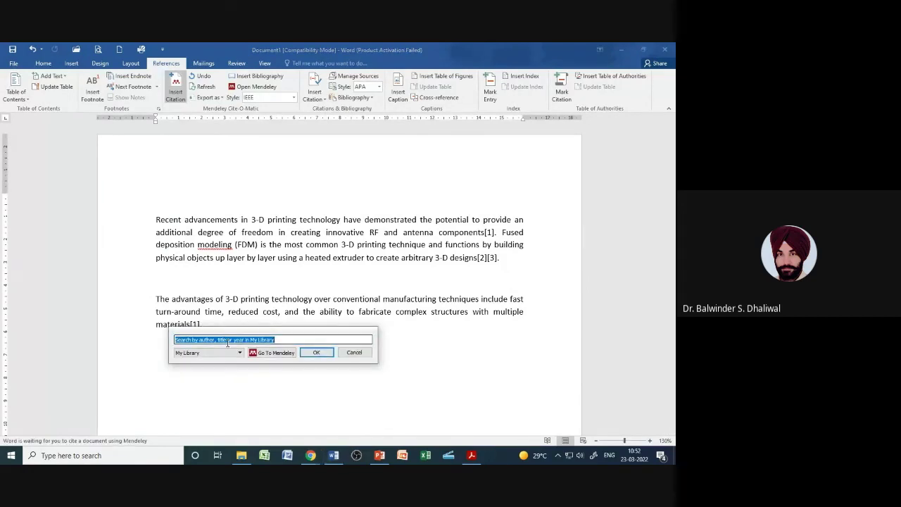
pyautogui.write('singh')
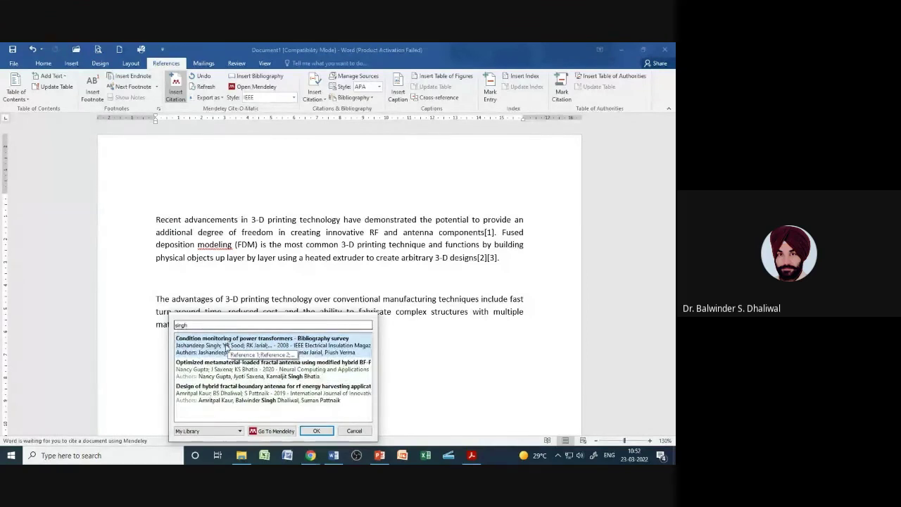
pyautogui.click(225, 345)
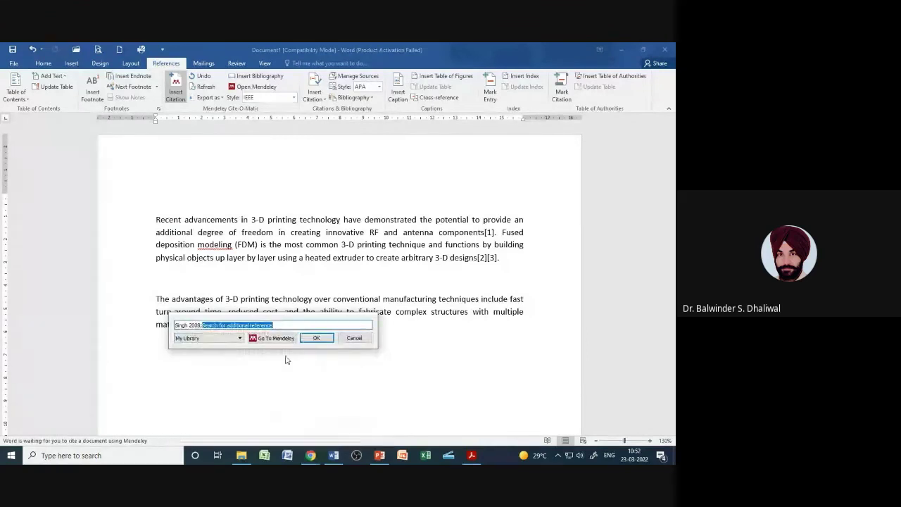
pyautogui.click(316, 336)
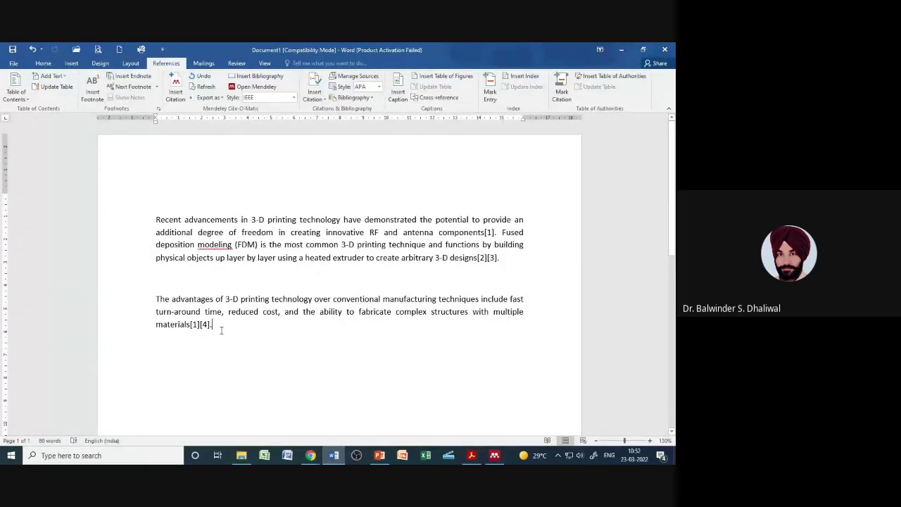
pyautogui.press('Return')
pyautogui.press('Return')
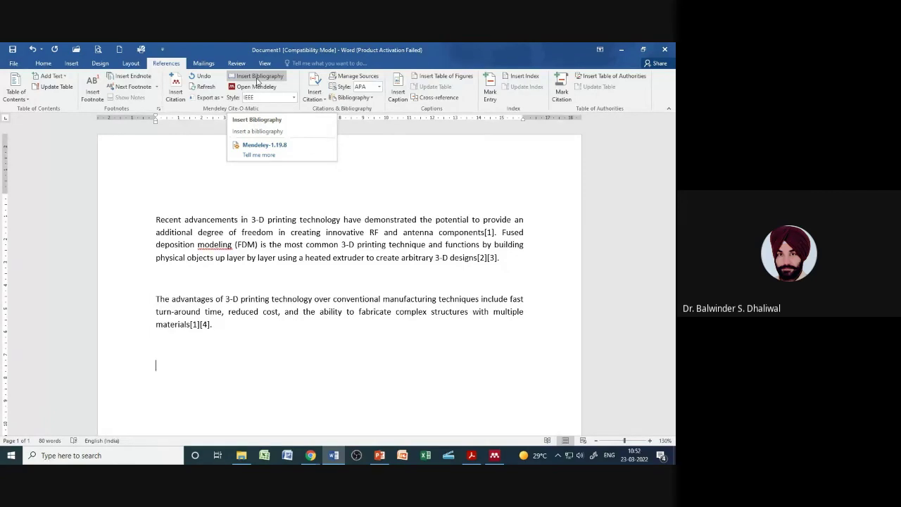
# Step: Insert the Mendeley bibliography of references [1]–[4] and place the cursor below entry [4]
pyautogui.click(258, 77)
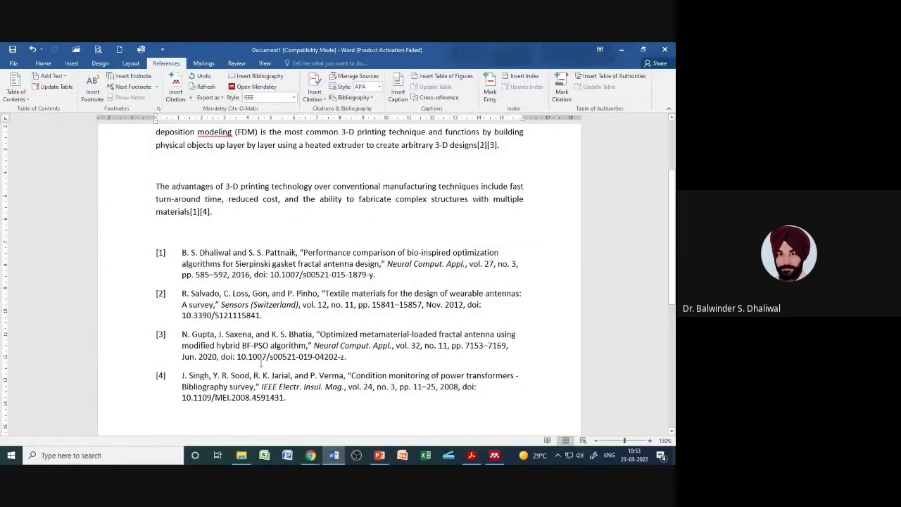
pyautogui.scroll(2, 266, 198)
pyautogui.scroll(-4, 245, 255)
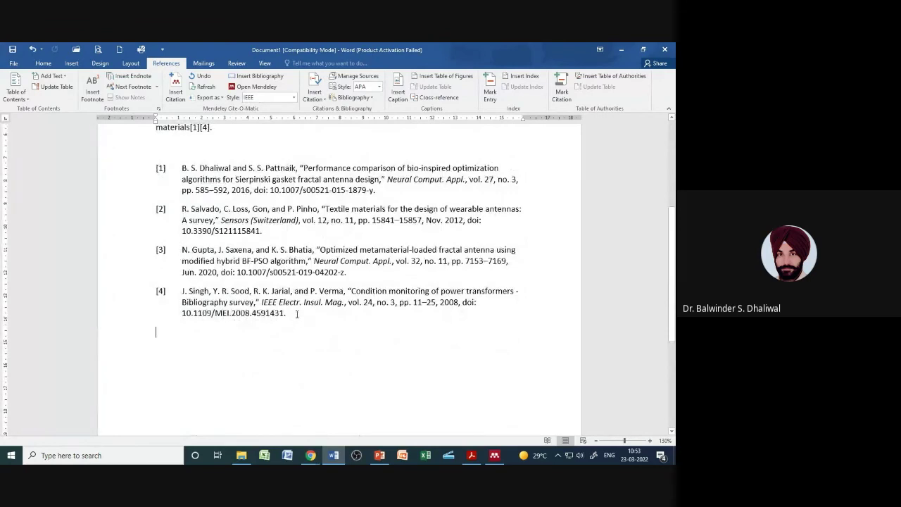
pyautogui.scroll(3, 303, 316)
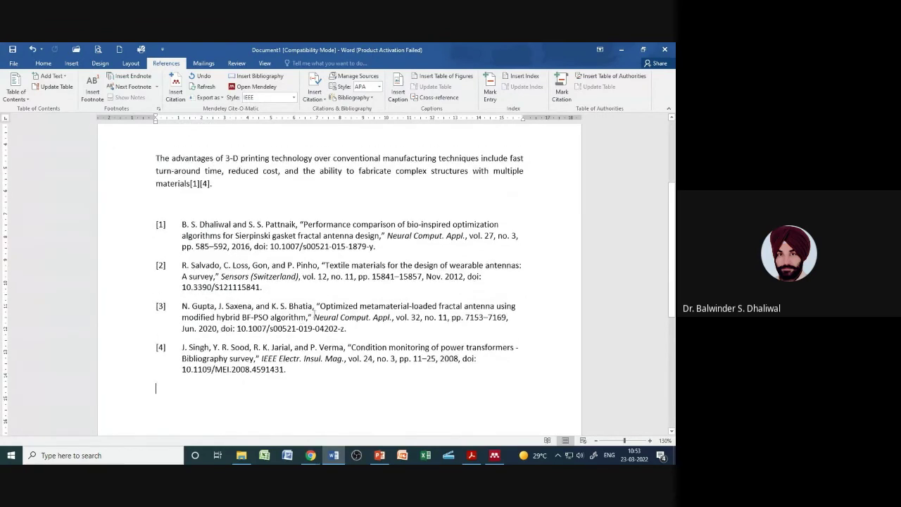
pyautogui.scroll(2, 312, 316)
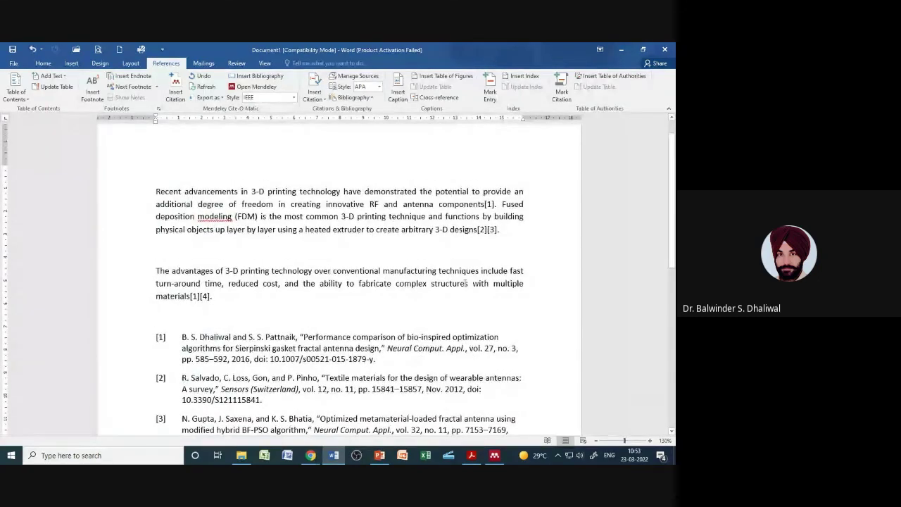
pyautogui.scroll(-4, 343, 378)
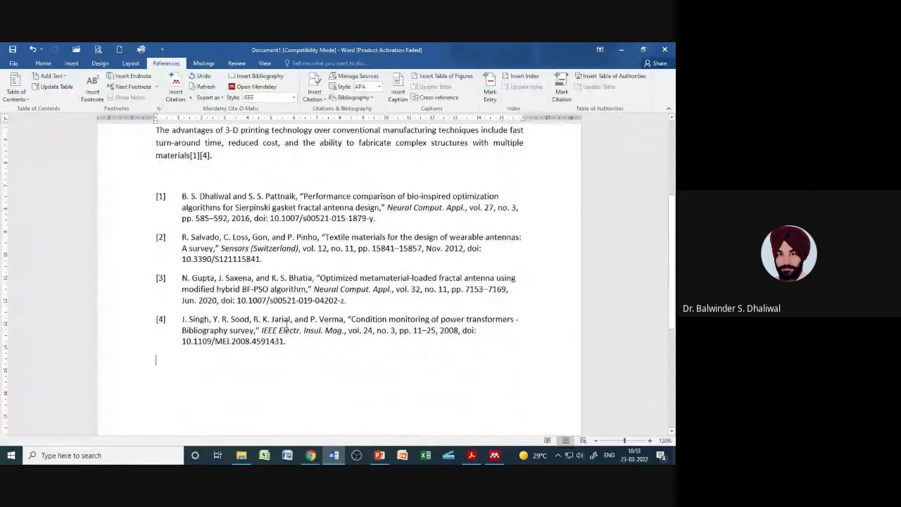
pyautogui.click(303, 358)
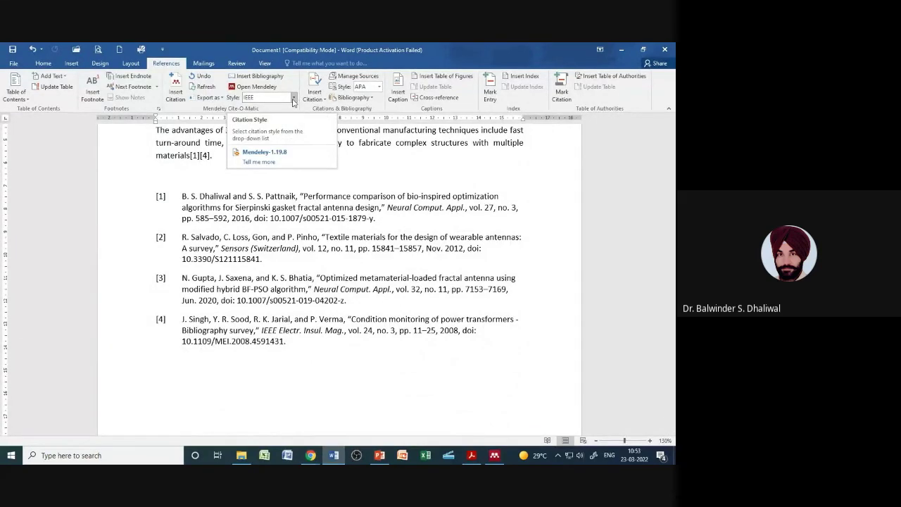
# Step: Reformat the citations and bibliography in APA 7th edition and review the result
pyautogui.click(293, 99)
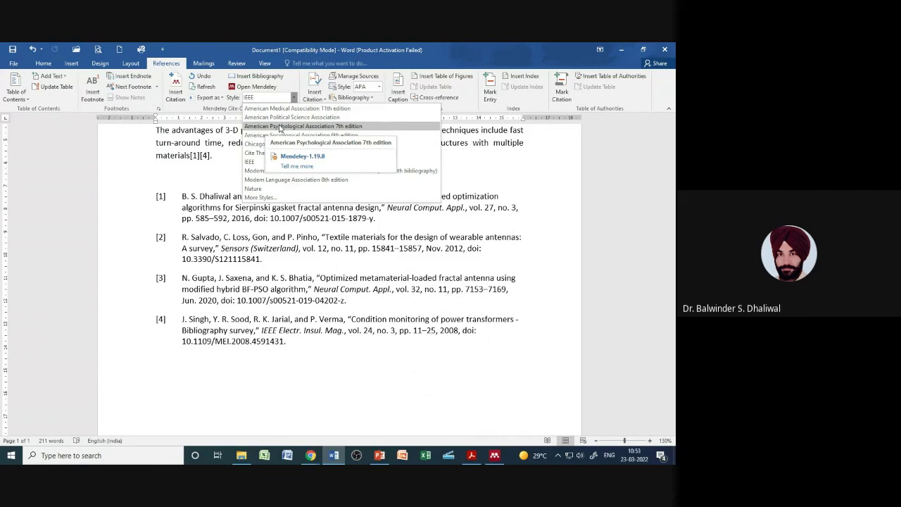
pyautogui.click(279, 127)
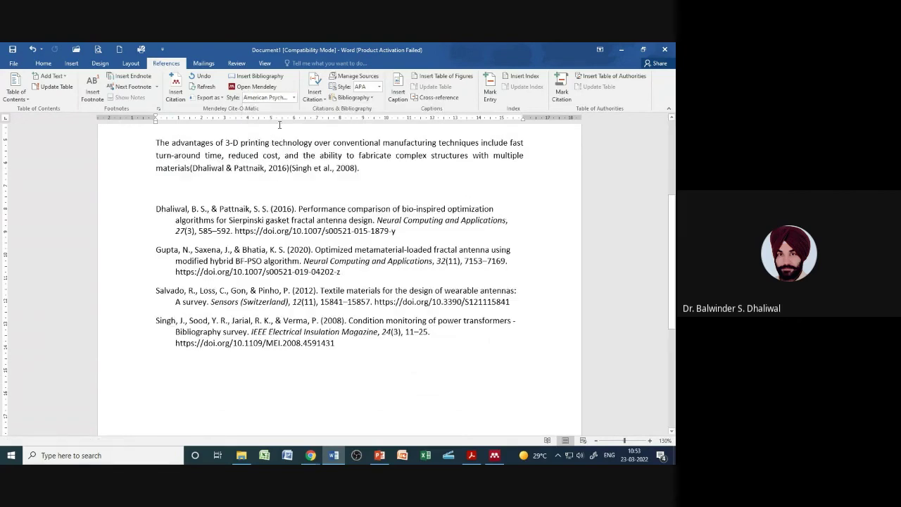
pyautogui.scroll(5, 338, 242)
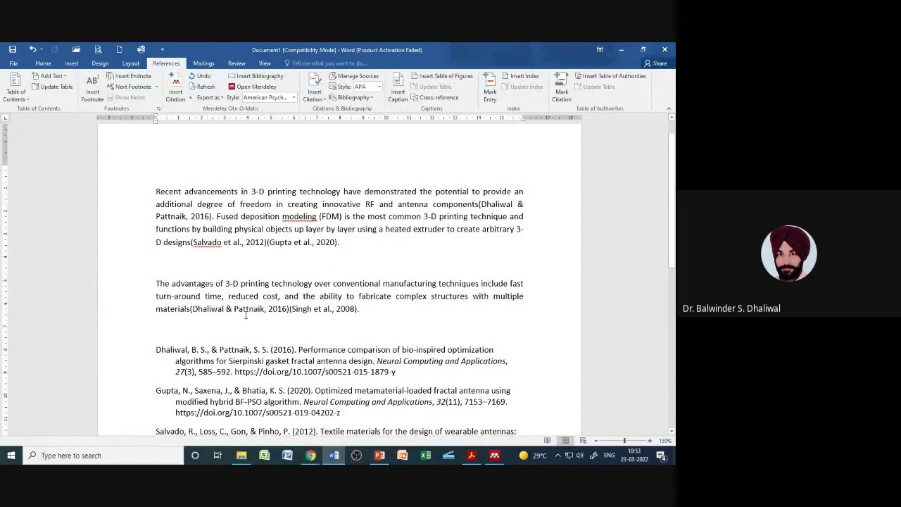
pyautogui.scroll(-1, 313, 313)
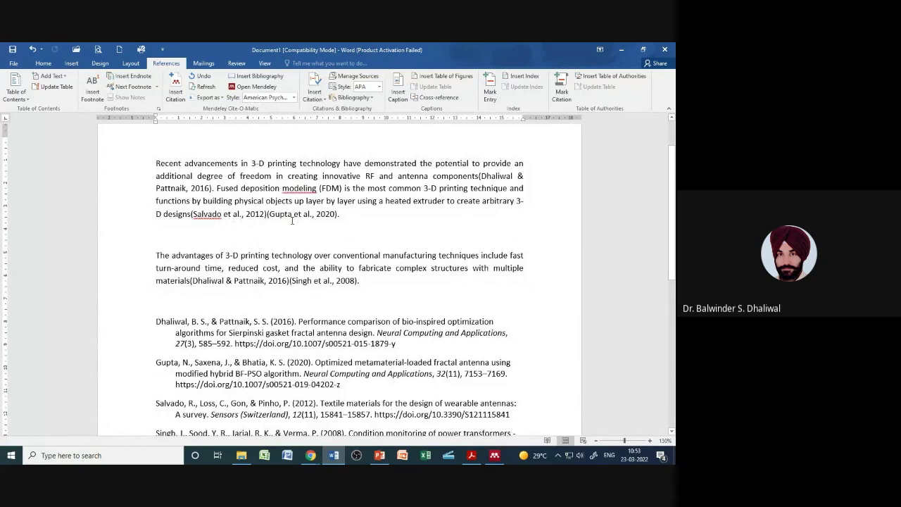
pyautogui.scroll(-3, 292, 220)
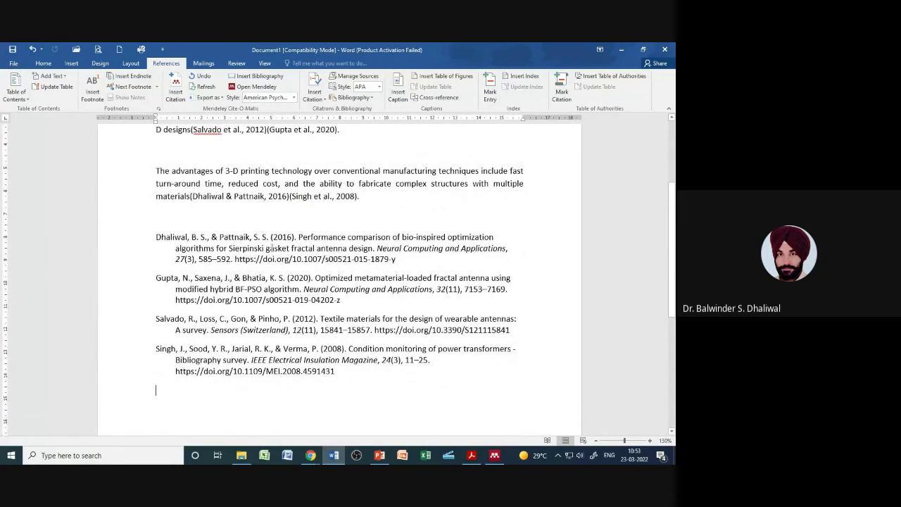
# Step: Try Chicago Manual of Style author-date, then Modern Humanities Research Association 3rd edition
pyautogui.click(294, 98)
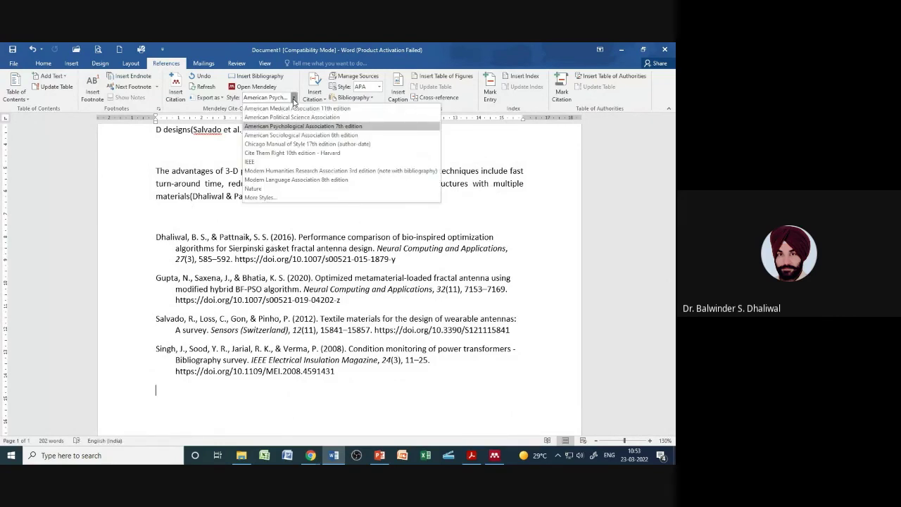
pyautogui.click(297, 145)
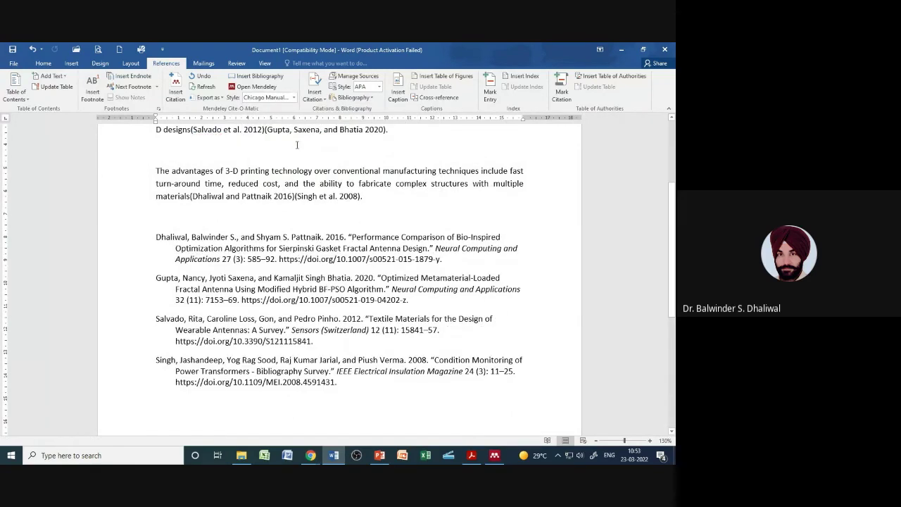
pyautogui.click(294, 98)
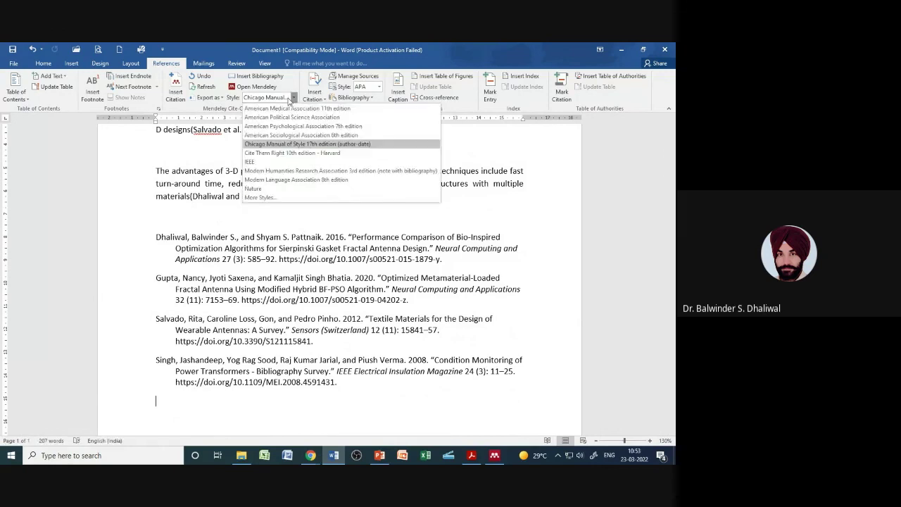
pyautogui.click(295, 170)
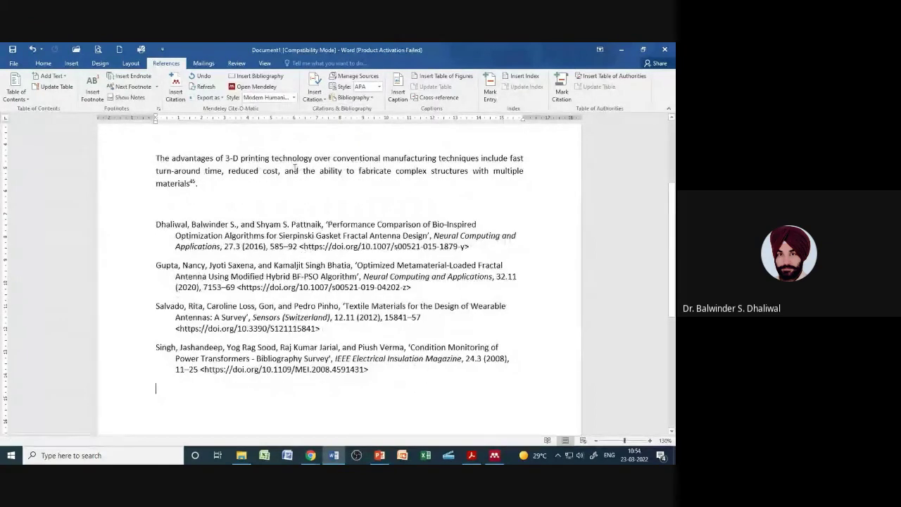
pyautogui.scroll(2, 280, 265)
pyautogui.scroll(1, 280, 265)
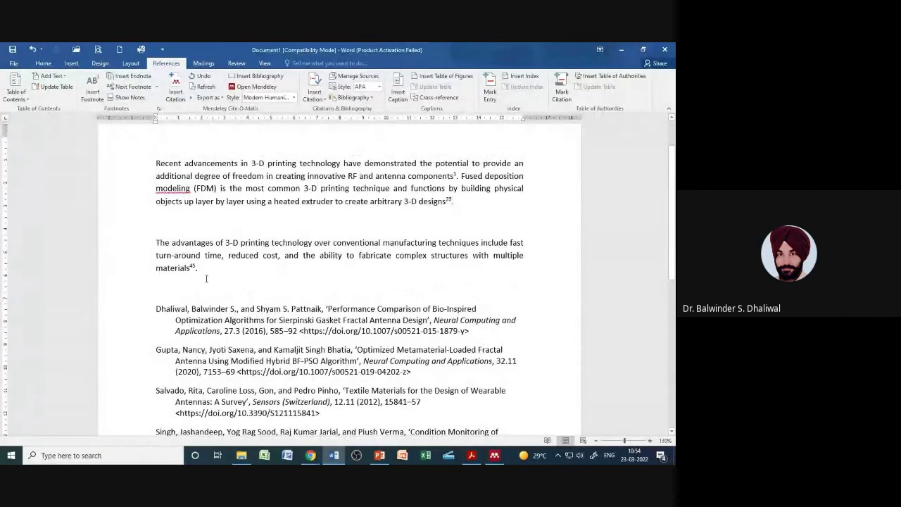
pyautogui.scroll(-2, 252, 361)
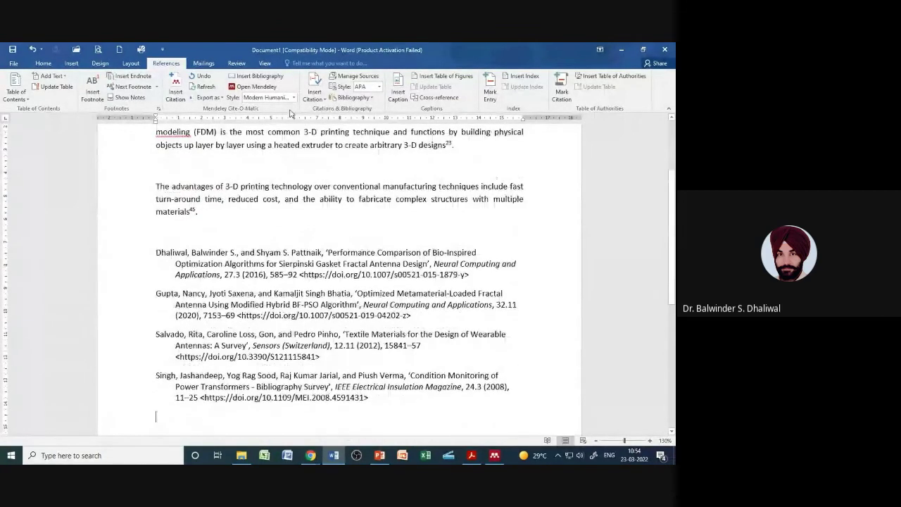
# Step: Return to APA 7th edition and bring up the full collection of additional citation styles
pyautogui.click(280, 99)
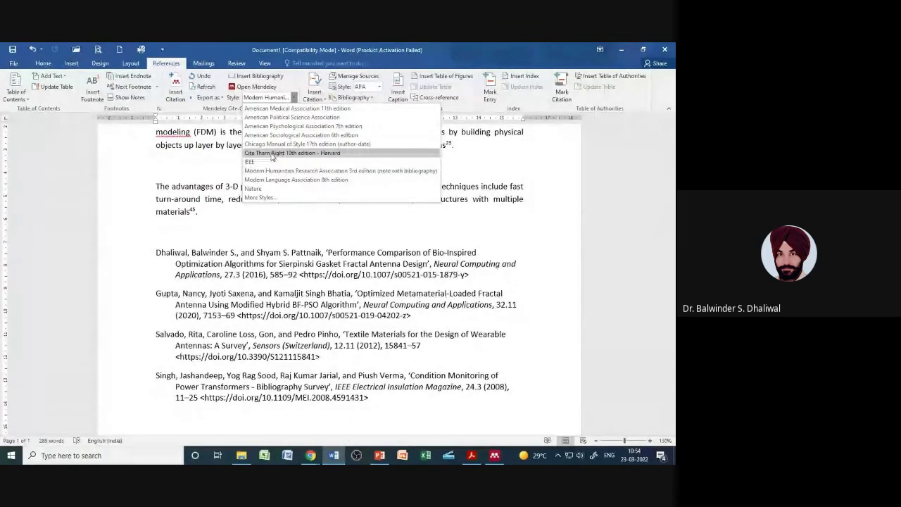
pyautogui.click(310, 126)
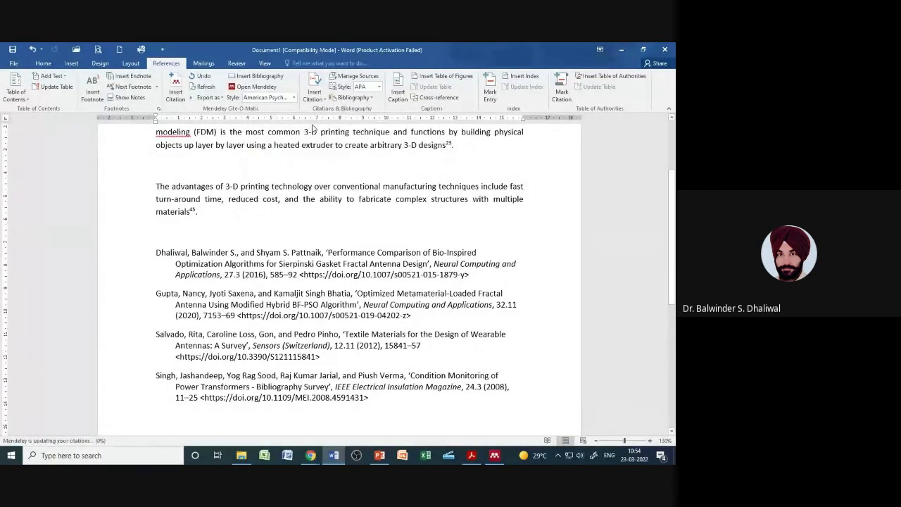
pyautogui.click(291, 99)
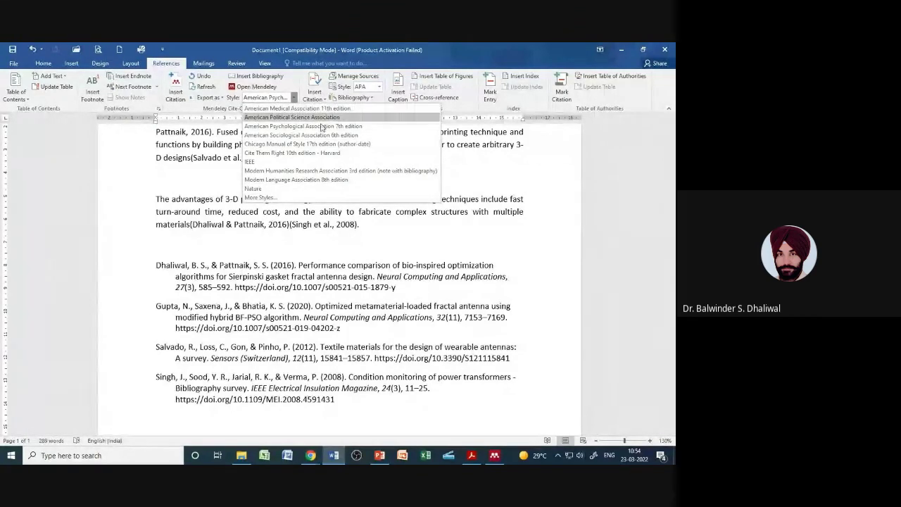
pyautogui.click(268, 198)
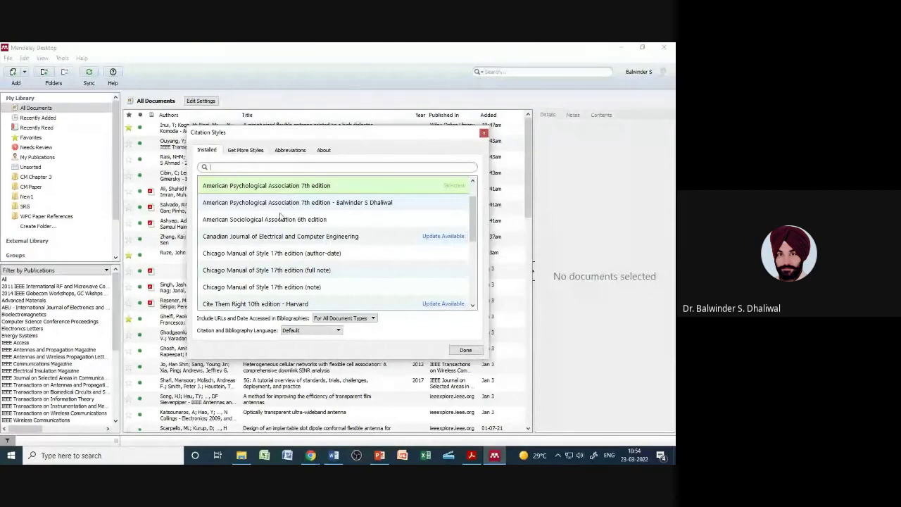
# Step: Apply IEEE Antennas and Propagation Magazine, then Neural Computing and Applications as the citation style
pyautogui.moveTo(474, 214); pyautogui.dragTo(485, 244)
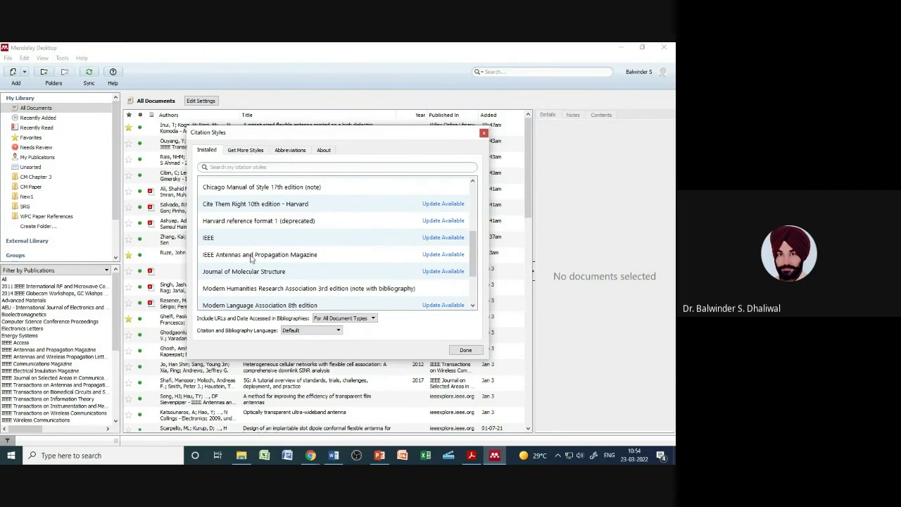
pyautogui.click(236, 256)
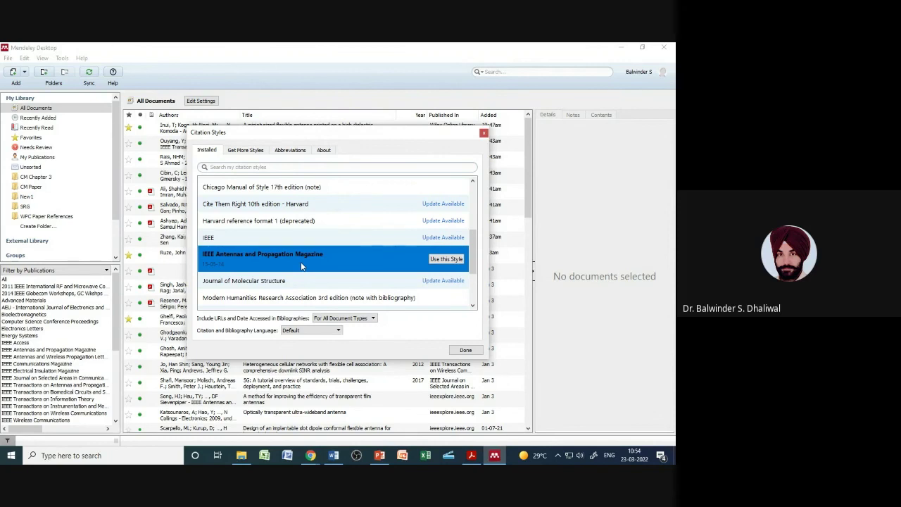
pyautogui.click(434, 262)
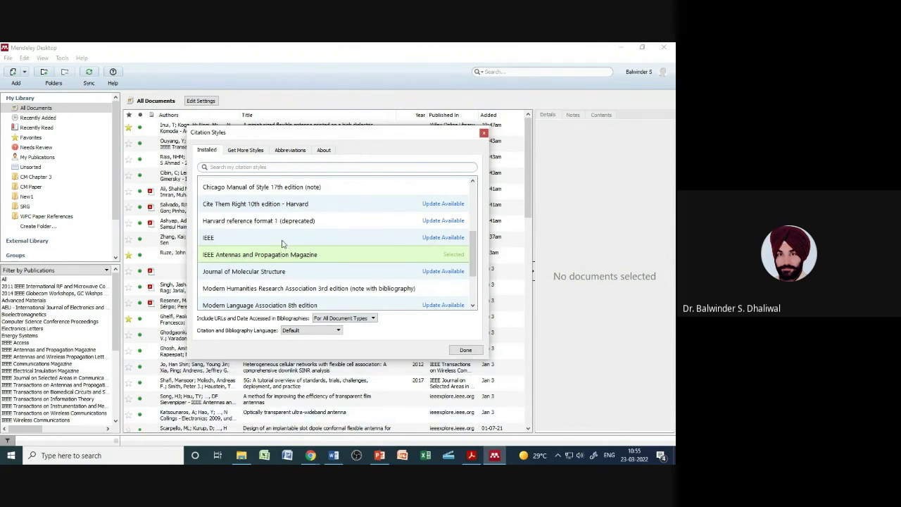
pyautogui.scroll(-2, 470, 261)
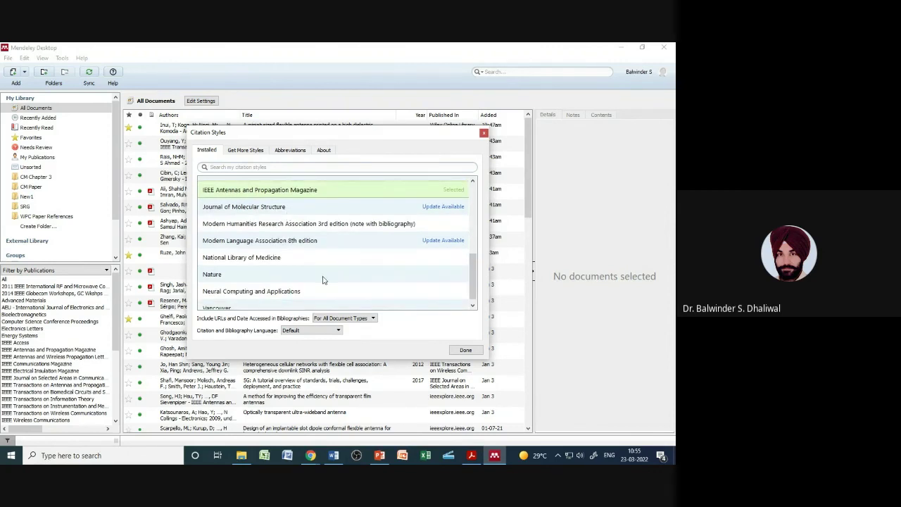
pyautogui.click(285, 291)
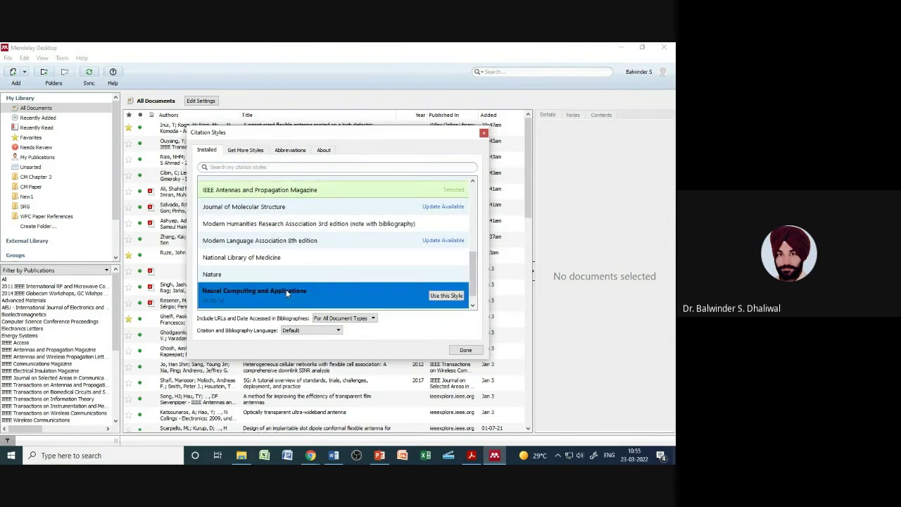
pyautogui.click(436, 295)
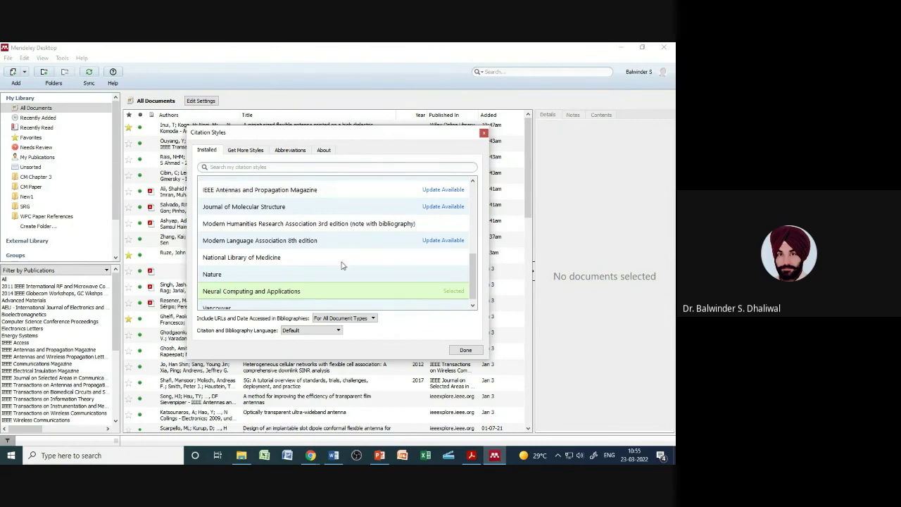
# Step: Search the installed styles for 'IEE' and switch to the downloadable styles catalogue
pyautogui.click(273, 167)
pyautogui.moveTo(473, 268)
pyautogui.mouseDown()
pyautogui.moveTo(473, 216)
pyautogui.moveTo(474, 271)
pyautogui.mouseUp()
pyautogui.click(248, 165)
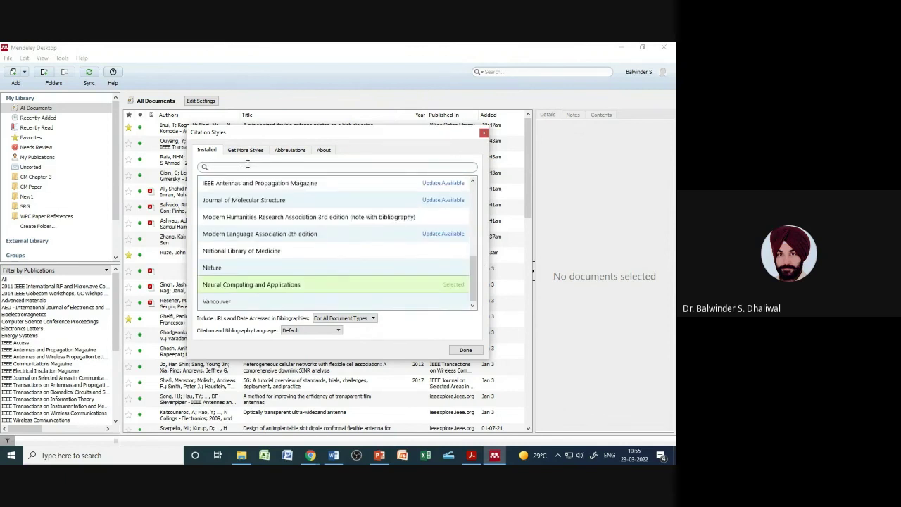
pyautogui.write('IE')
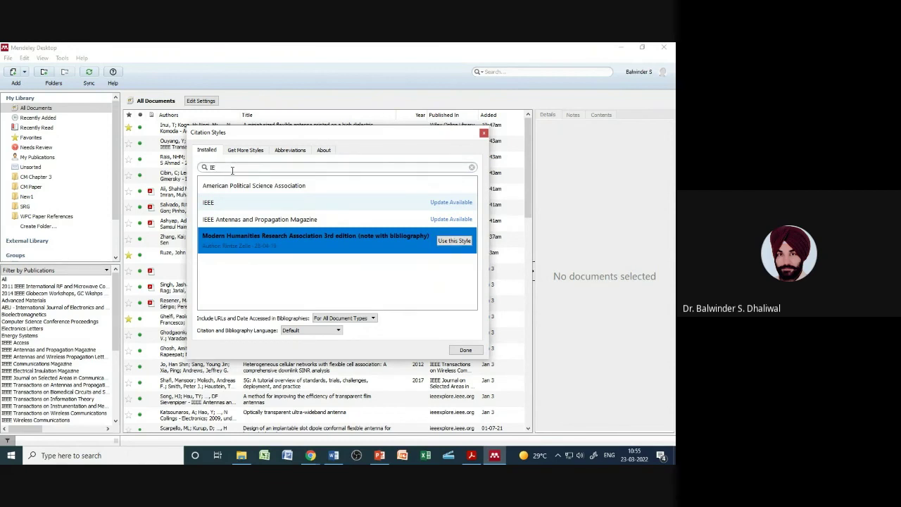
pyautogui.write('E')
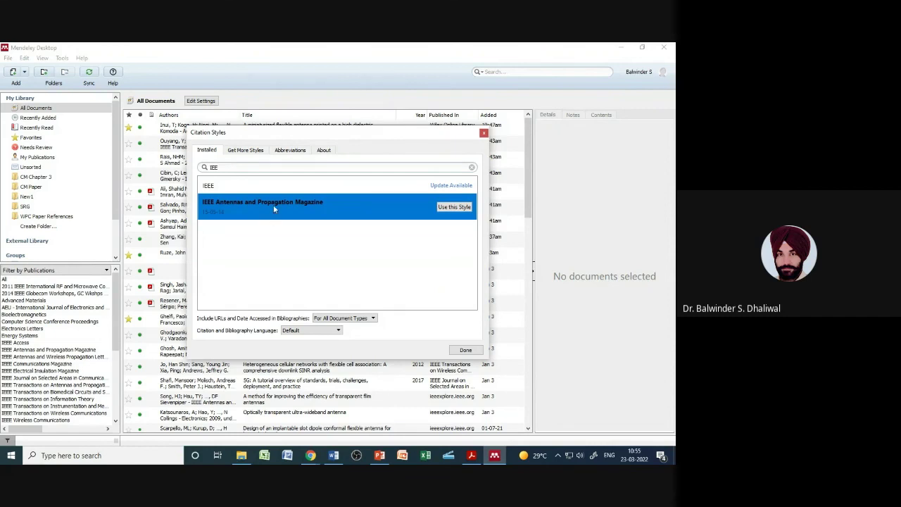
pyautogui.click(254, 152)
# Step: Search the downloadable styles for 'IEEE' and install IEEE Access
pyautogui.click(238, 168)
pyautogui.write('IEE')
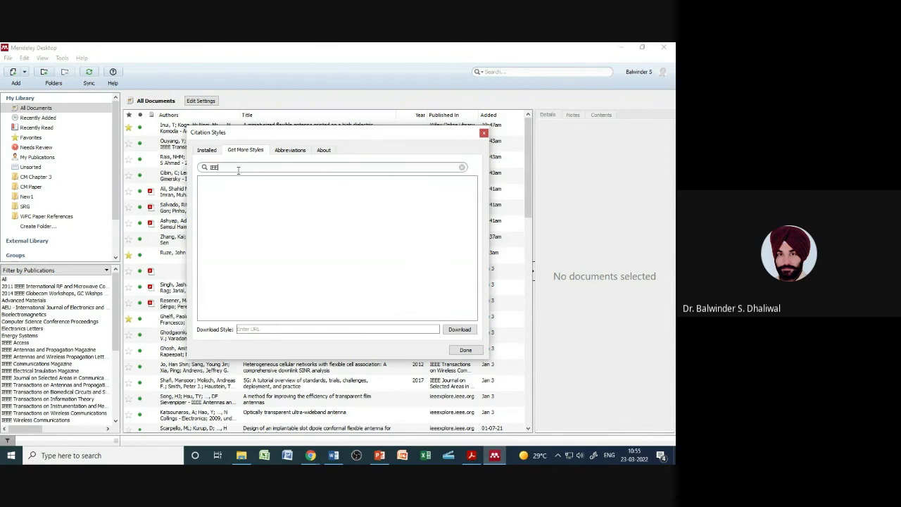
pyautogui.write('E')
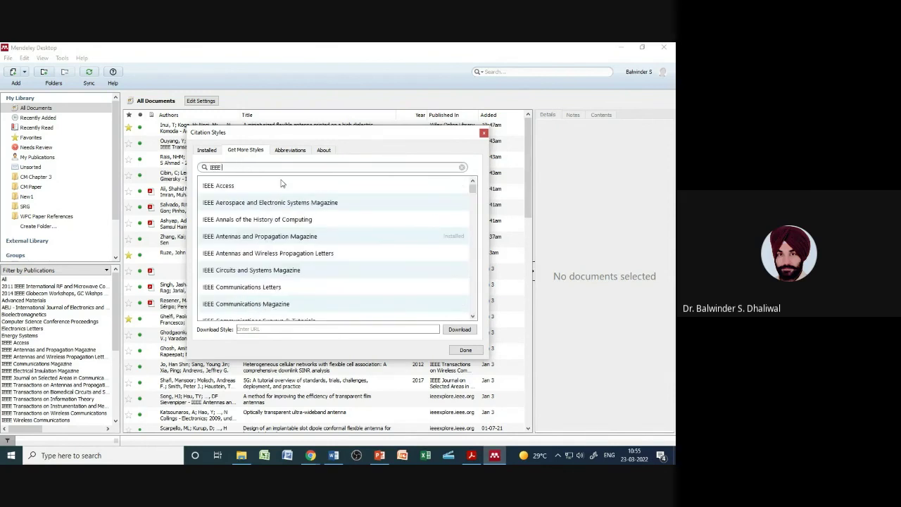
pyautogui.click(234, 187)
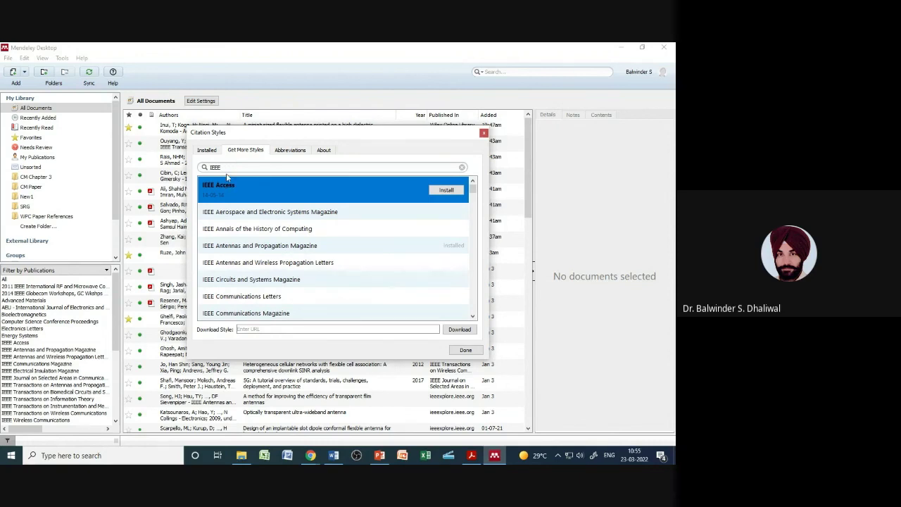
pyautogui.click(446, 190)
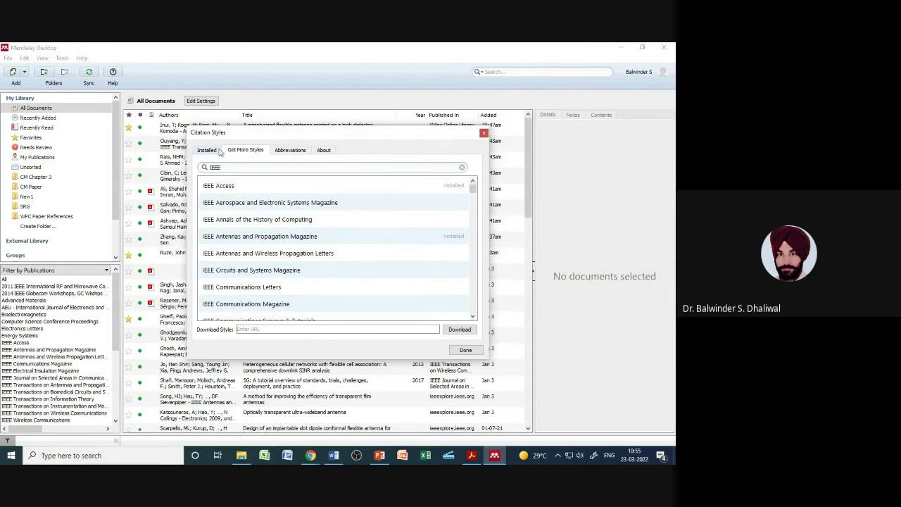
# Step: Make the installed IEEE Access style the active citation style and close the settings
pyautogui.click(208, 150)
pyautogui.click(237, 167)
pyautogui.press('BackSpace')
pyautogui.press('BackSpace')
pyautogui.press('BackSpace')
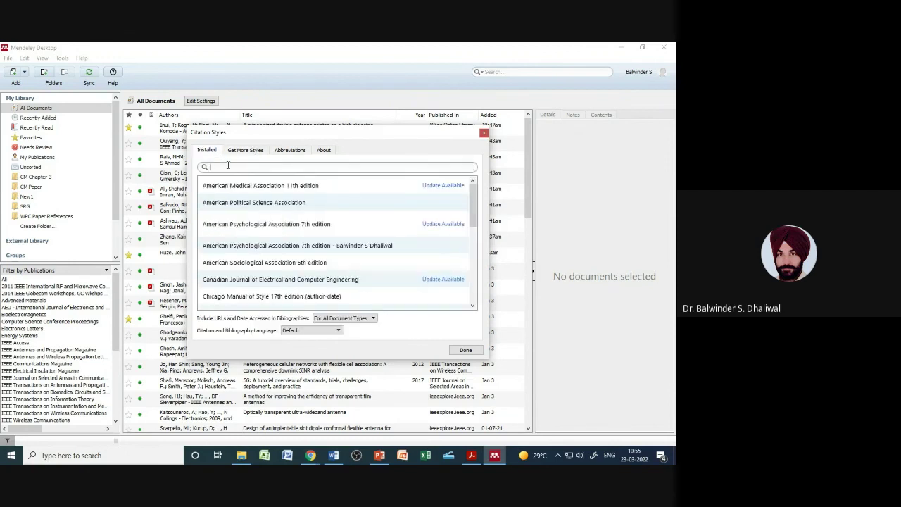
pyautogui.scroll(-5, 337, 268)
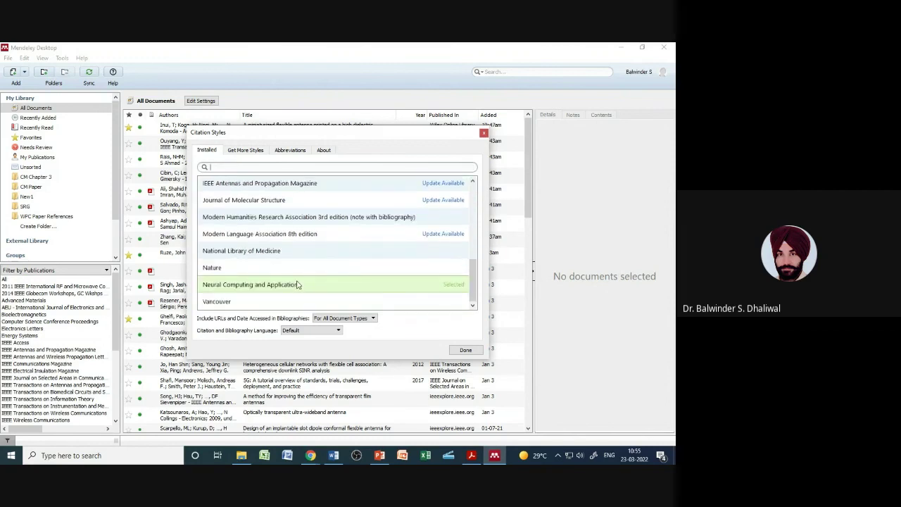
pyautogui.scroll(1, 310, 262)
pyautogui.scroll(1, 309, 262)
pyautogui.click(390, 263)
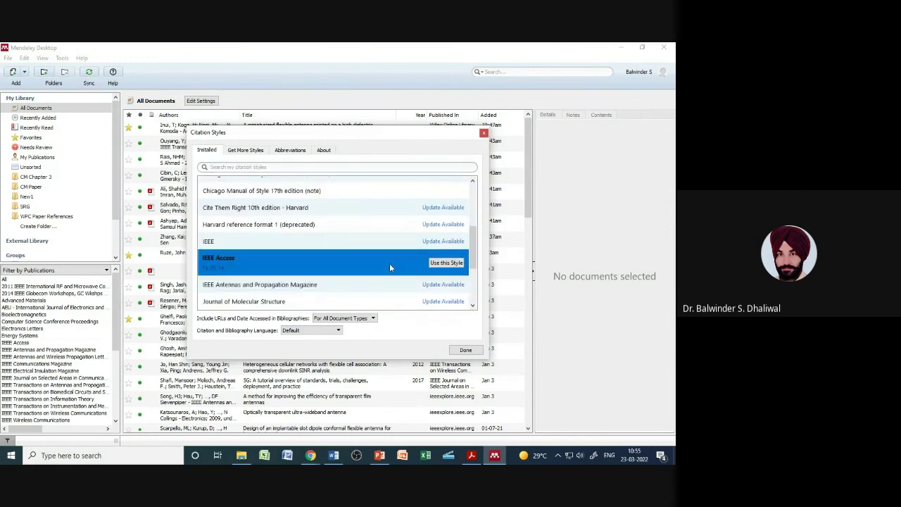
pyautogui.click(456, 264)
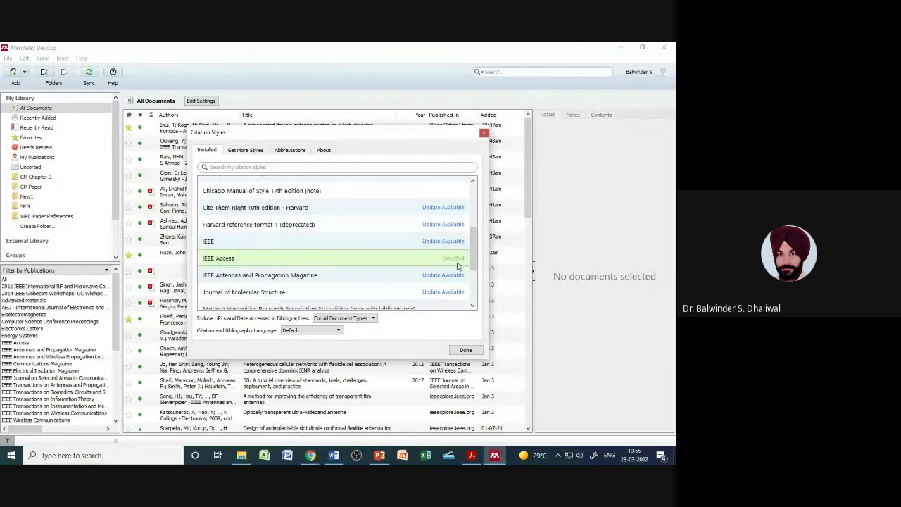
pyautogui.click(466, 350)
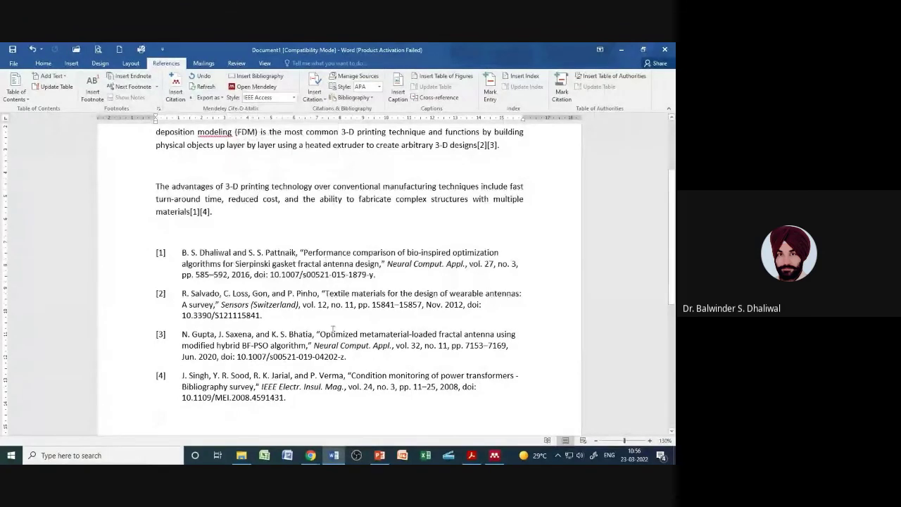
pyautogui.moveTo(306, 457)
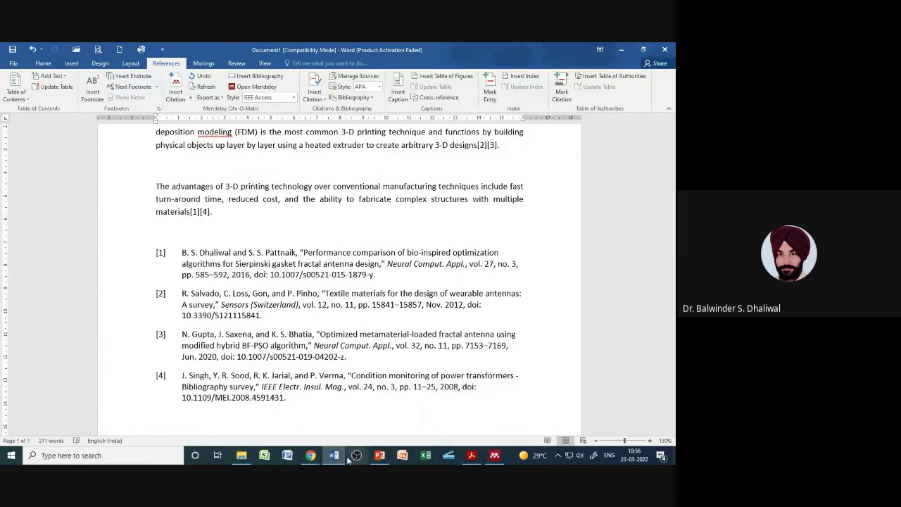
pyautogui.click(495, 457)
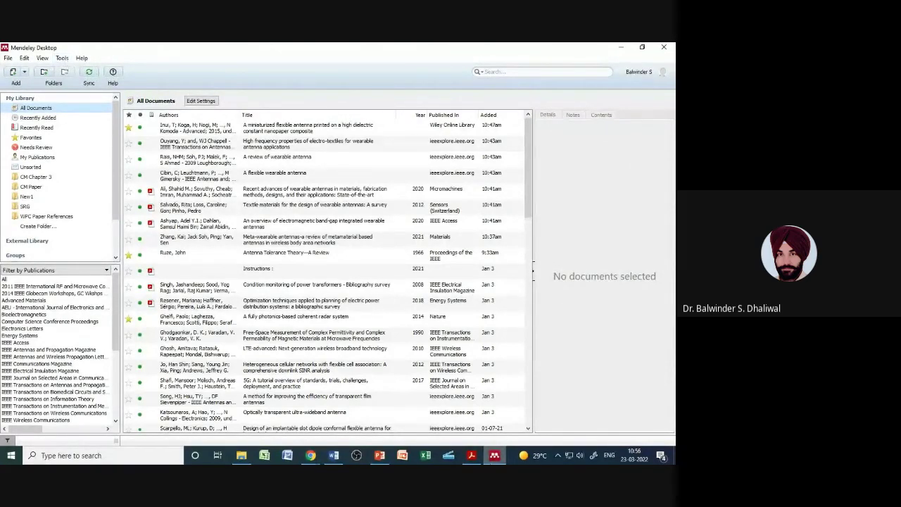
pyautogui.click(334, 456)
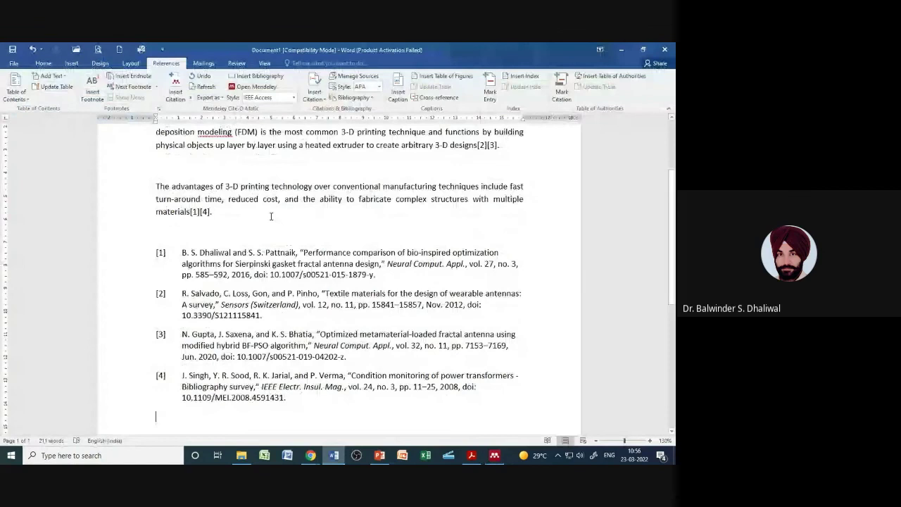
# Step: Browse Mendeley's More Styles settings, viewing the Get More Styles and About tabs
pyautogui.click(293, 97)
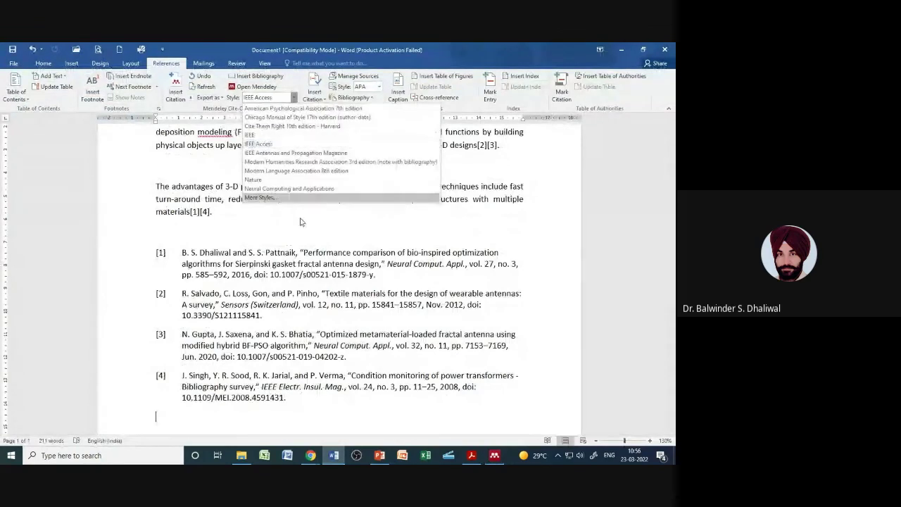
pyautogui.click(285, 199)
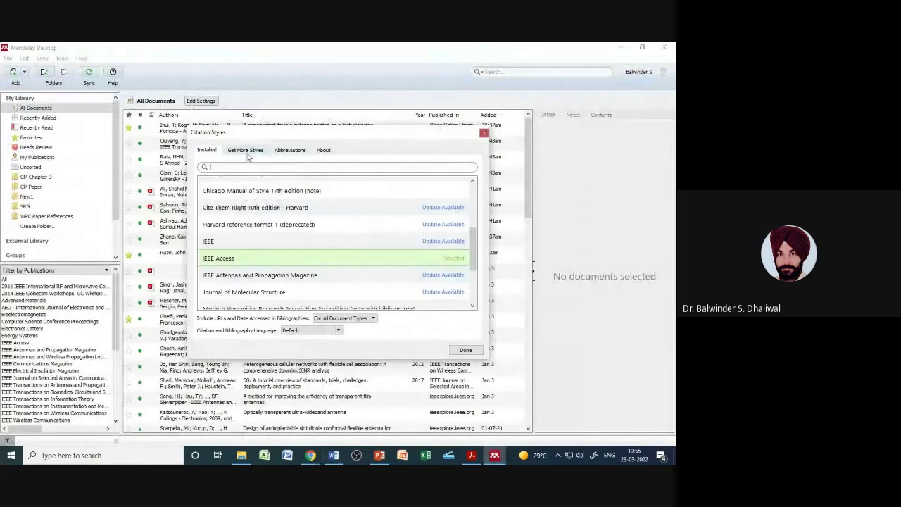
pyautogui.click(245, 151)
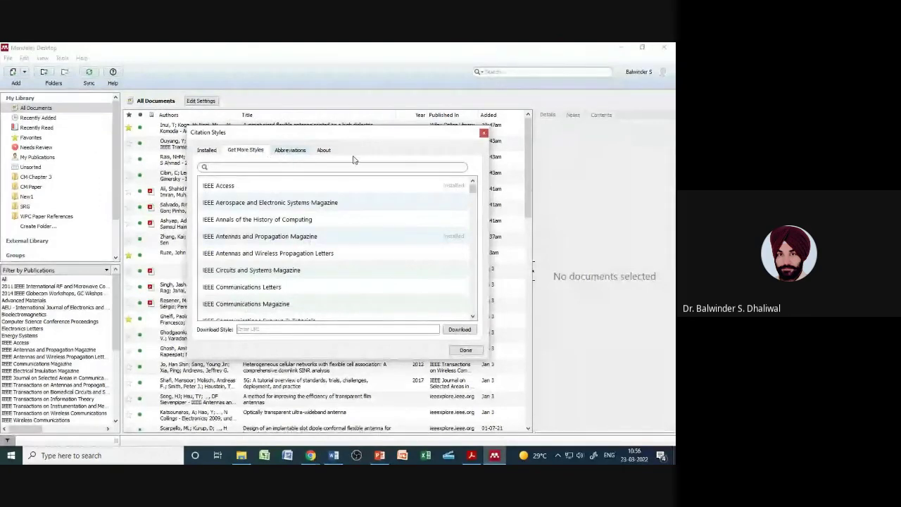
pyautogui.click(323, 150)
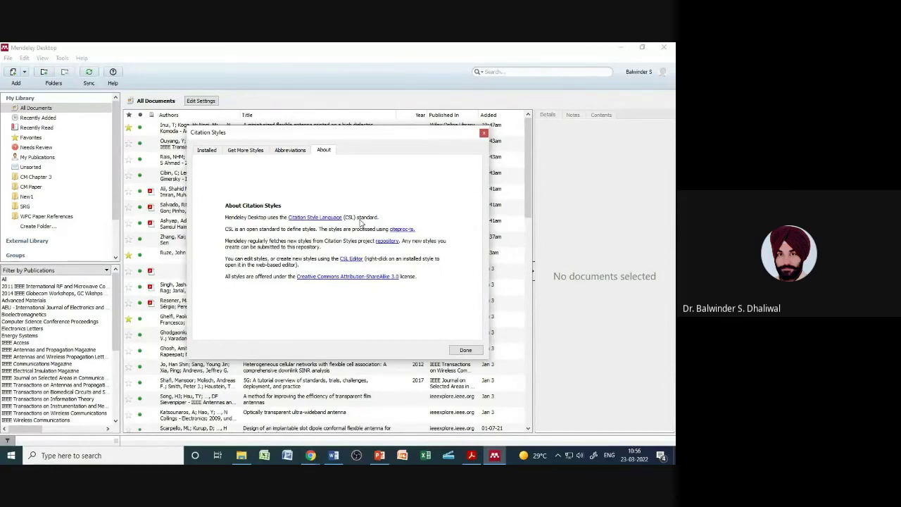
# Step: Close the style settings, return to Word, then bring up the PowerPoint slide on the Citation Plug-In
pyautogui.click(483, 134)
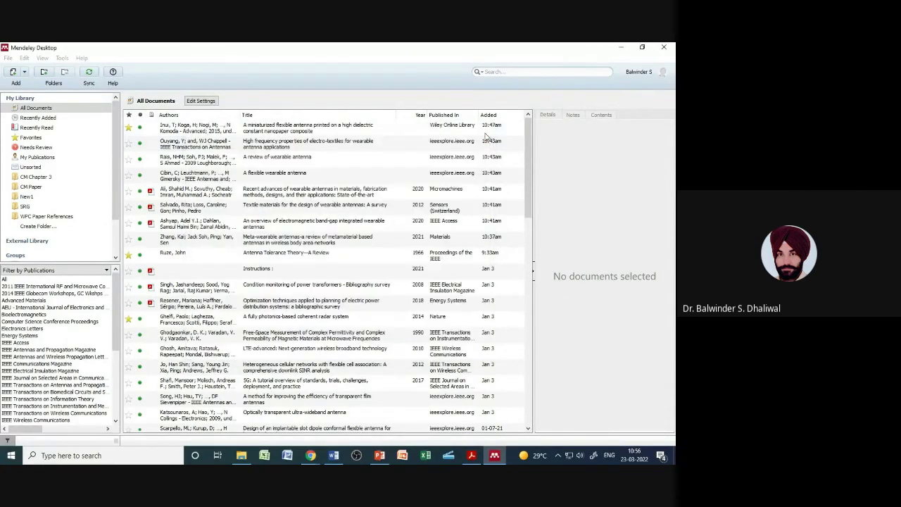
pyautogui.hotkey('alt', 'Tab')
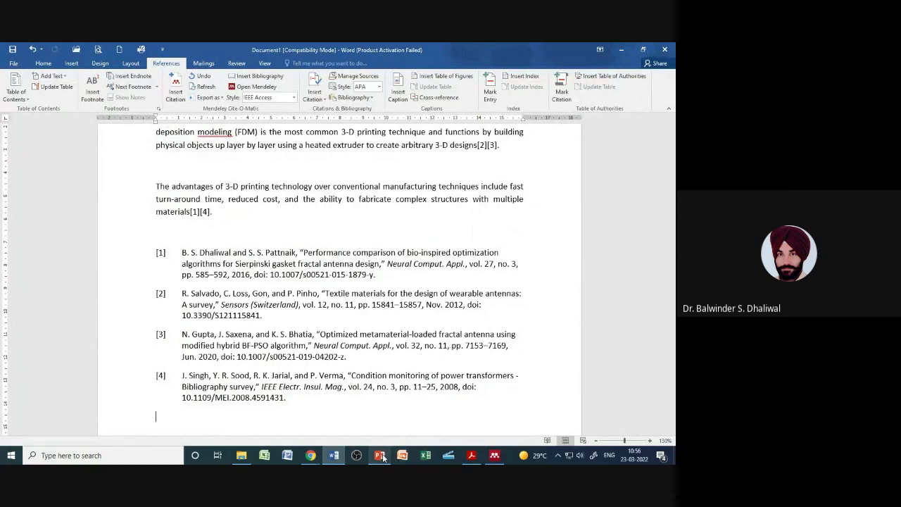
pyautogui.click(380, 456)
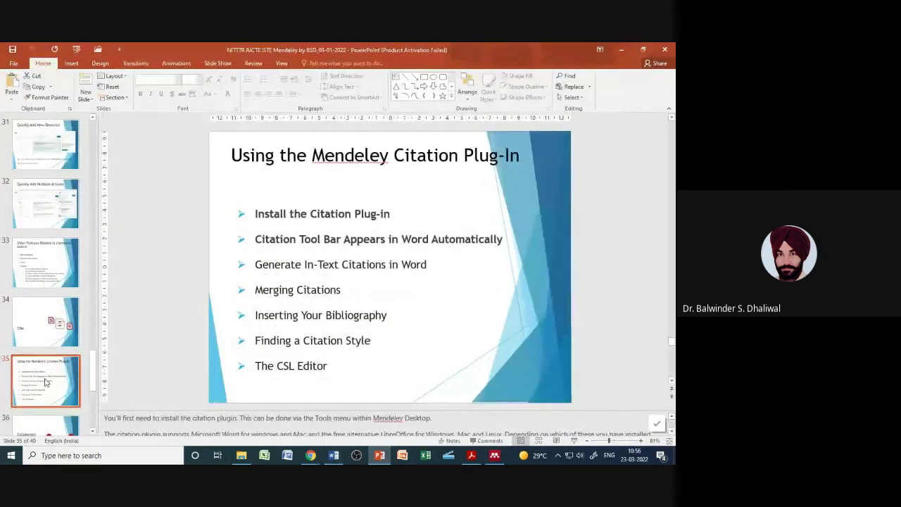